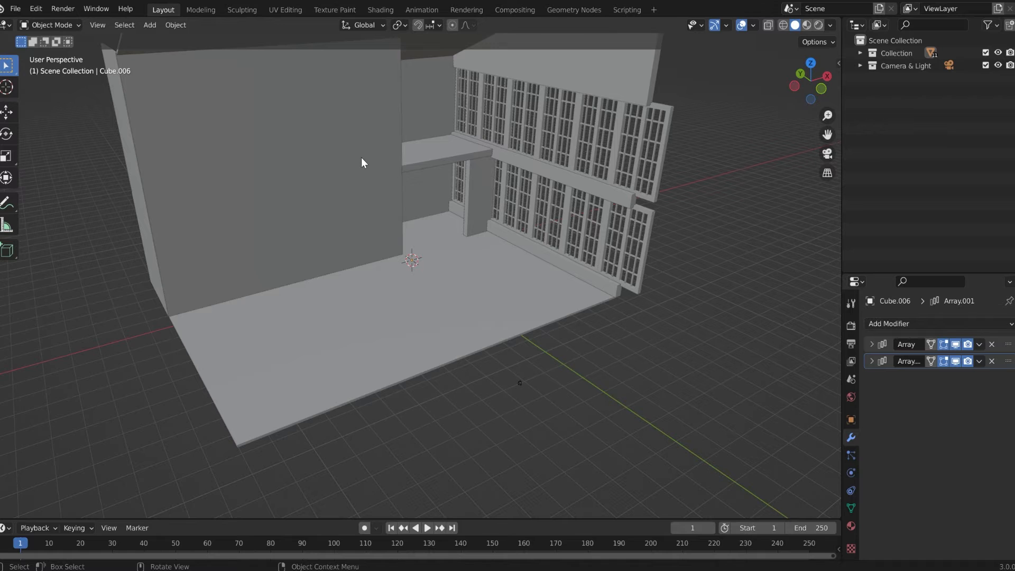
# Step: Rename the Cube.006 window object as Windows
pyautogui.keyDown('shift'); pyautogui.moveTo(382, 143); pyautogui.dragTo(461, 195, button='middle'); pyautogui.keyUp('shift')
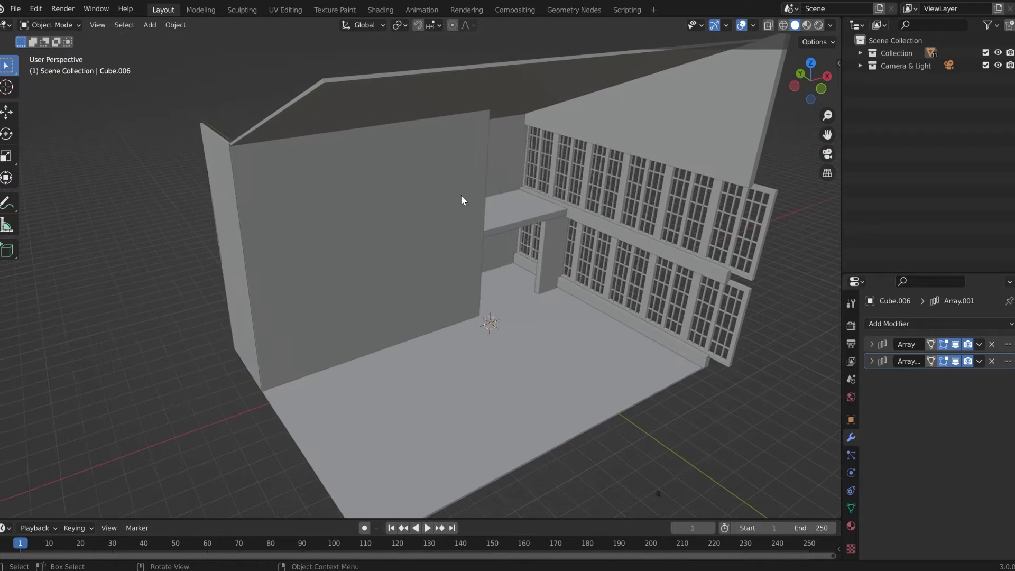
pyautogui.click(860, 54)
pyautogui.doubleClick(898, 65)
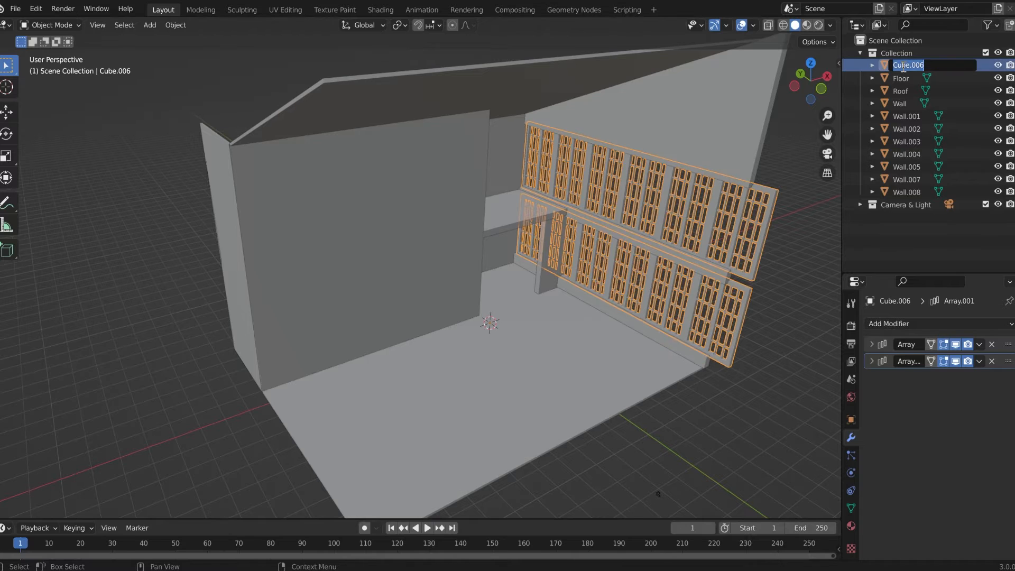
pyautogui.write('Windows')
pyautogui.press('Return')
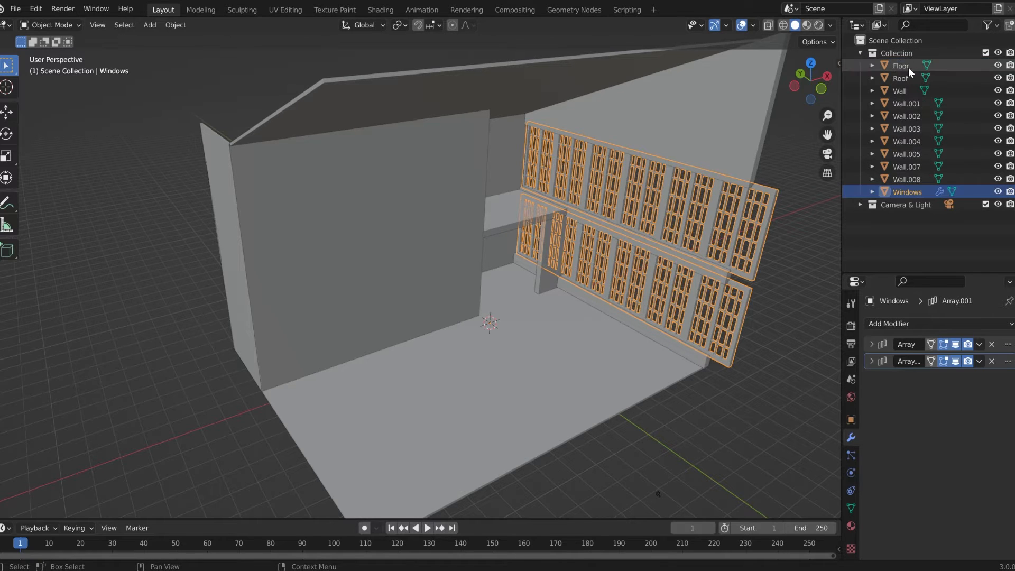
# Step: Hide the Collection and Camera & Light collections in the viewport
pyautogui.moveTo(635, 284); pyautogui.dragTo(683, 221, button='middle')
pyautogui.keyDown('shift'); pyautogui.moveTo(572, 286); pyautogui.dragTo(509, 266, button='middle'); pyautogui.keyUp('shift')
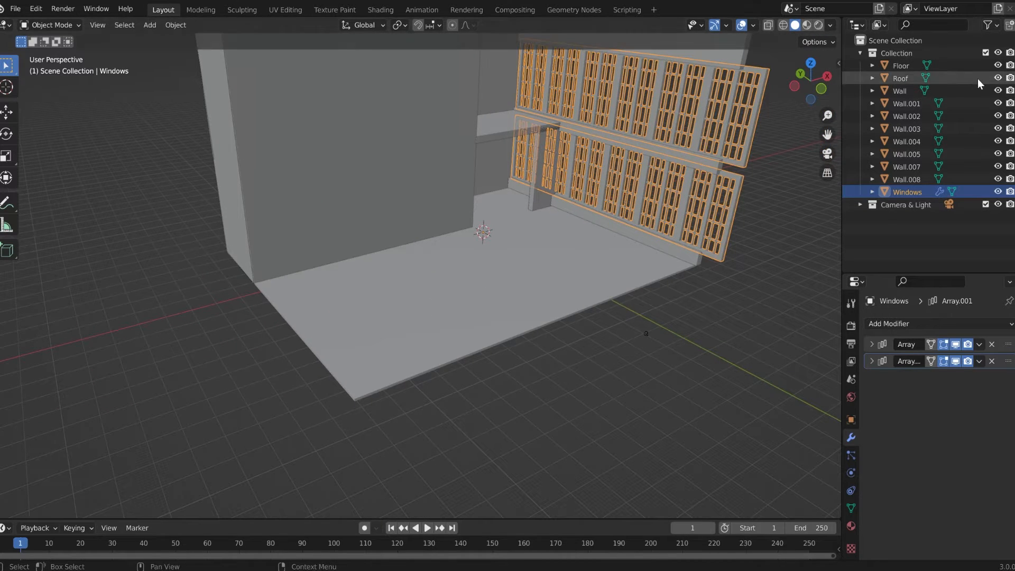
pyautogui.click(860, 53)
pyautogui.click(998, 53)
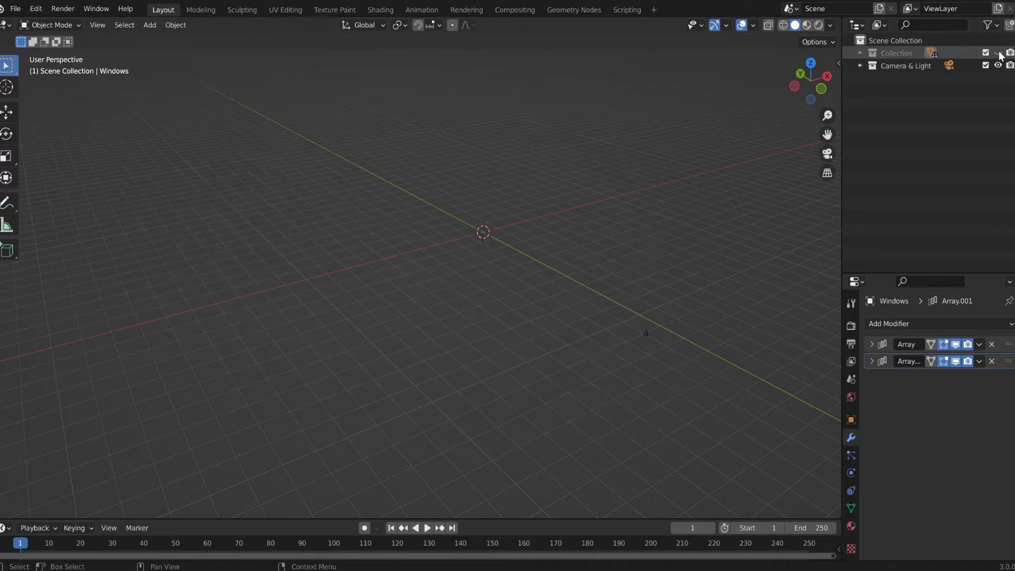
pyautogui.click(998, 65)
pyautogui.keyDown('shift'); pyautogui.moveTo(423, 199); pyautogui.dragTo(452, 229, button='middle'); pyautogui.keyUp('shift')
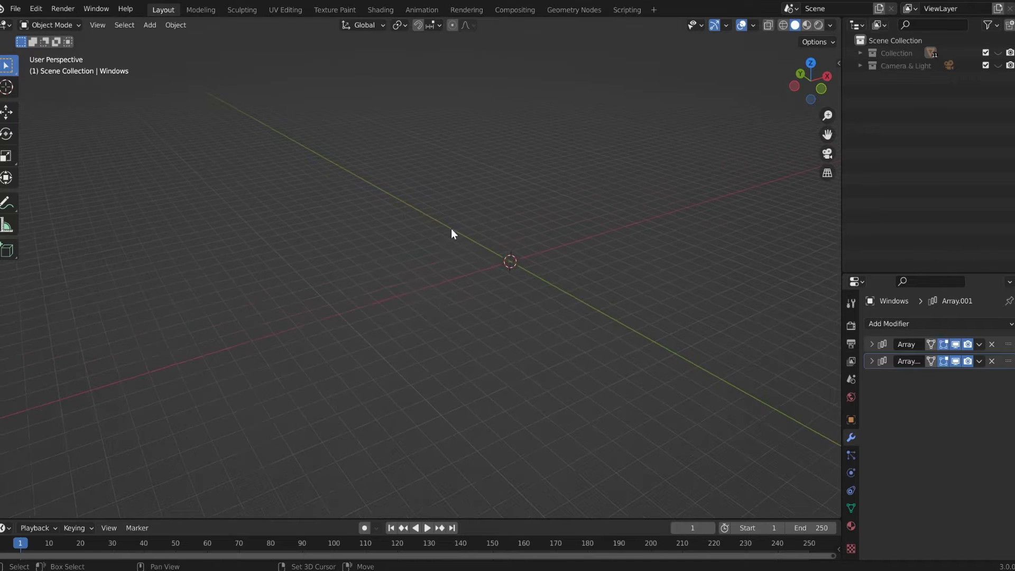
# Step: Place the 3D cursor away from the centre and reset it to the world origin
pyautogui.scroll(3, 470, 276)
pyautogui.moveTo(498, 274); pyautogui.dragTo(598, 275, button='middle')
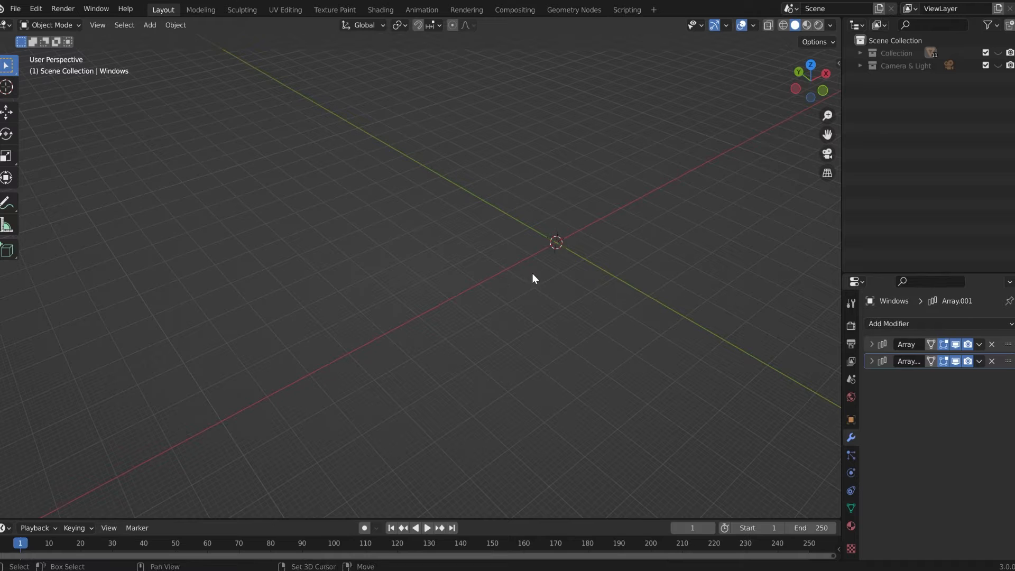
pyautogui.keyDown('shift'); pyautogui.moveTo(532, 276); pyautogui.dragTo(509, 195, button='middle'); pyautogui.keyUp('shift')
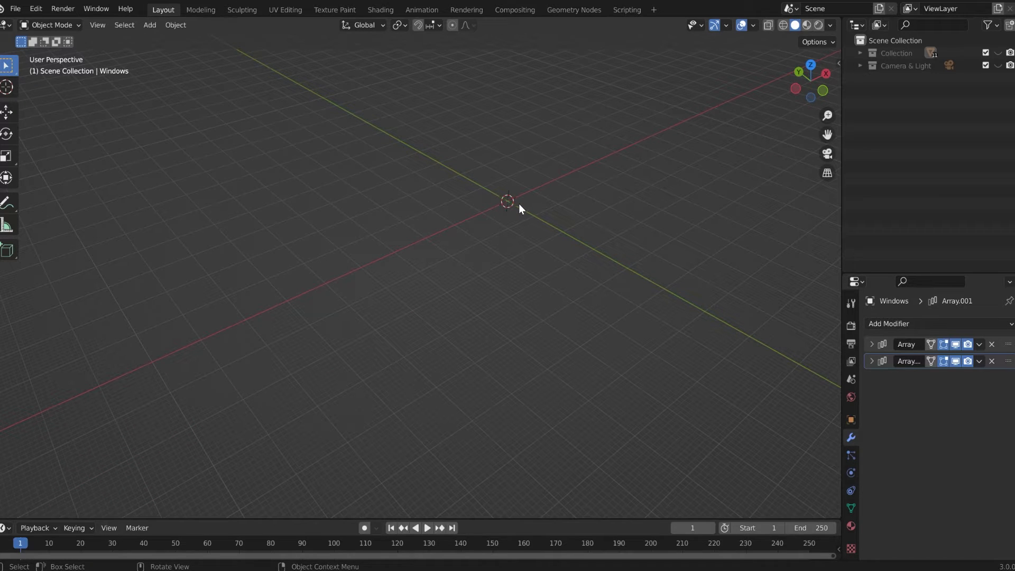
pyautogui.hotkey('ctrl', 'c')
pyautogui.keyDown('shift'); pyautogui.rightClick(651, 201); pyautogui.keyUp('shift')
pyautogui.hotkey('shift', 'c')
pyautogui.keyDown('shift'); pyautogui.moveTo(519, 182); pyautogui.dragTo(484, 268, button='middle'); pyautogui.keyUp('shift')
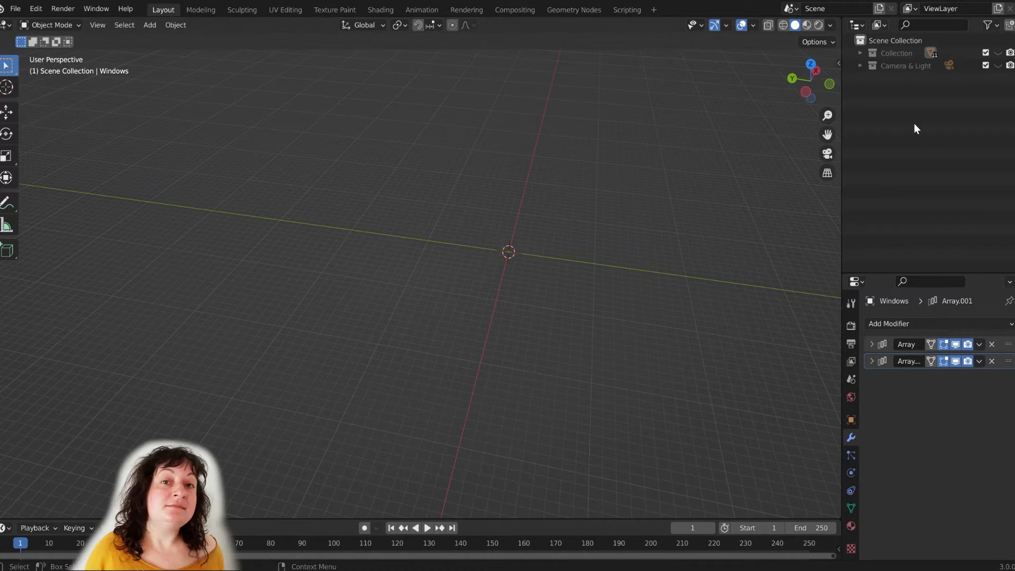
# Step: Create a new collection and rename the existing room collection as Block Out
pyautogui.rightClick(900, 94)
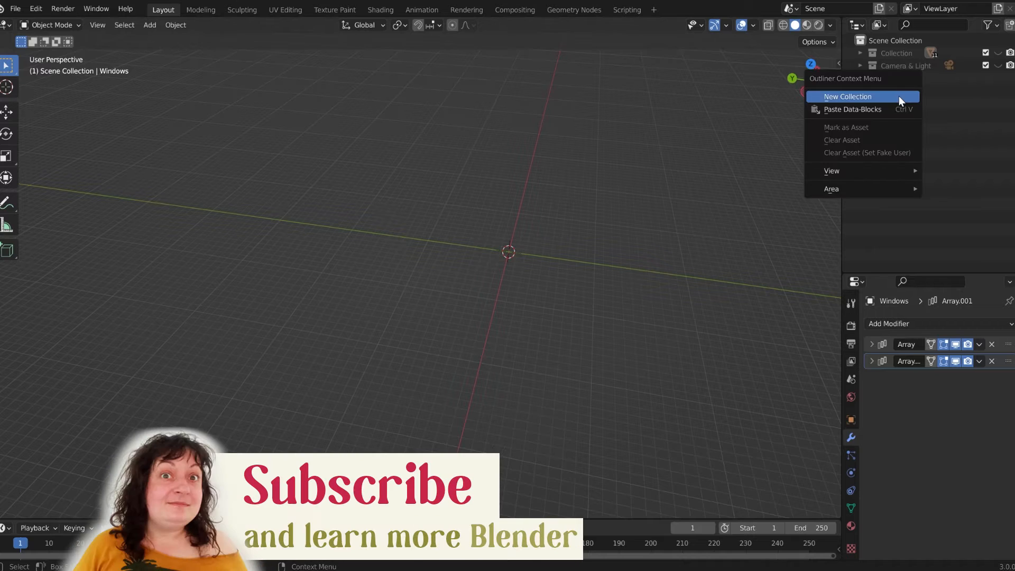
pyautogui.click(899, 96)
pyautogui.doubleClick(898, 52)
pyautogui.write('Blockout')
pyautogui.press('BackSpace')
pyautogui.press('BackSpace')
pyautogui.press('BackSpace')
pyautogui.write('Out')
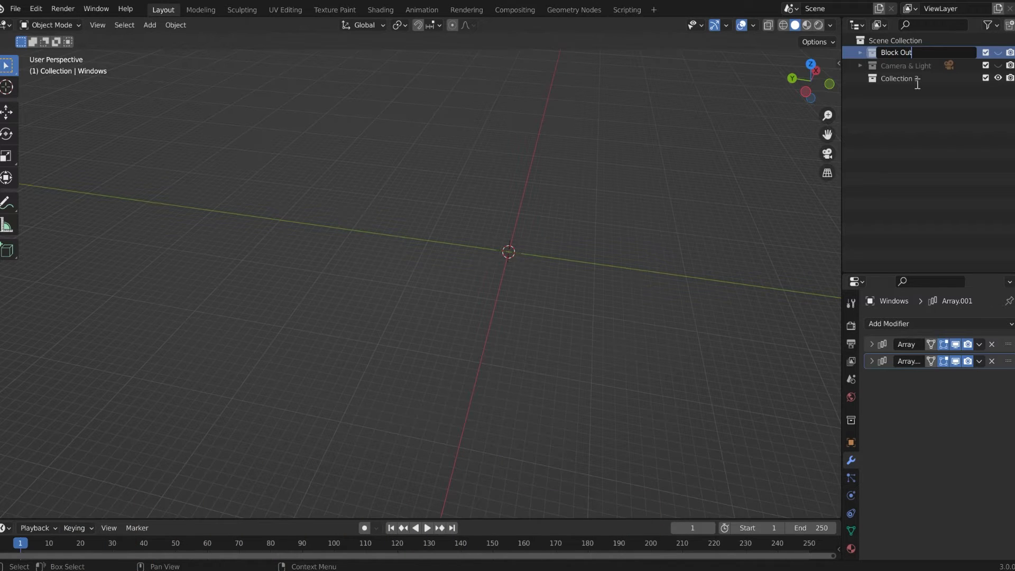
pyautogui.press('Return')
# Step: Rename the newly added collection as Couch
pyautogui.doubleClick(916, 83)
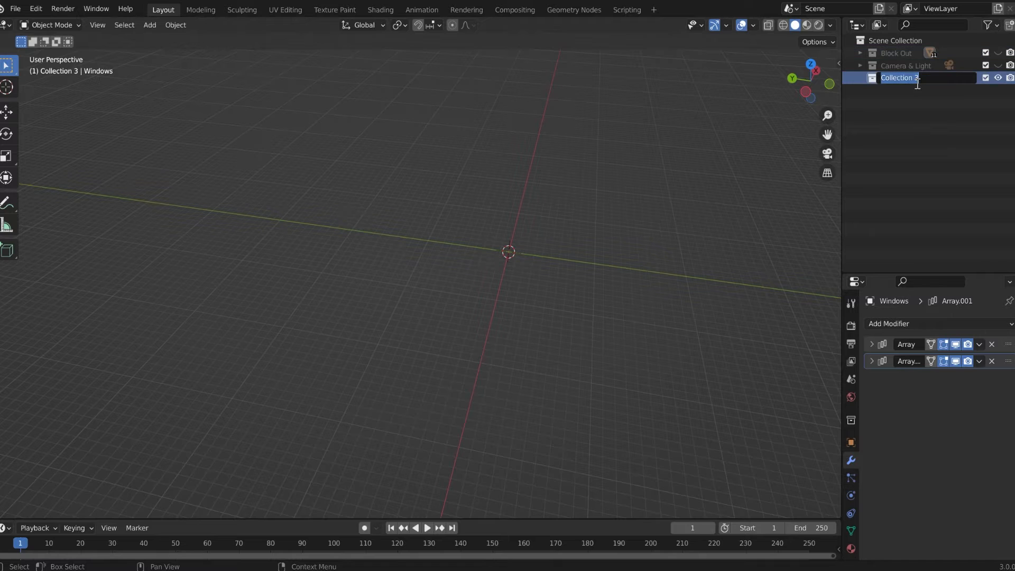
pyautogui.write('Couch')
pyautogui.press('Return')
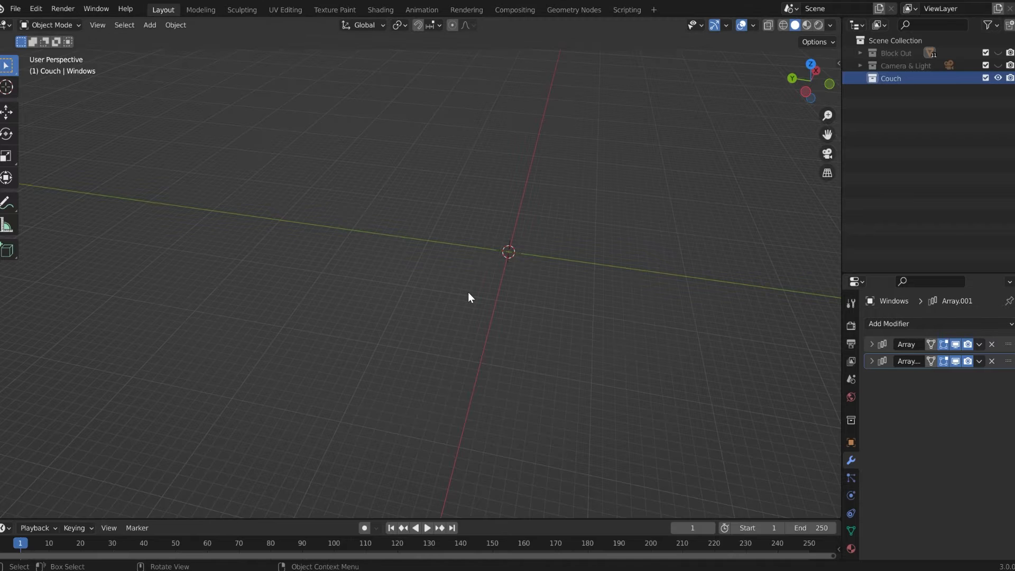
# Step: Show the Block Out collection again and select the window wall object, Wall.005
pyautogui.click(996, 53)
pyautogui.scroll(-3, 385, 206)
pyautogui.moveTo(385, 206); pyautogui.dragTo(399, 277, button='middle')
pyautogui.scroll(3, 413, 222)
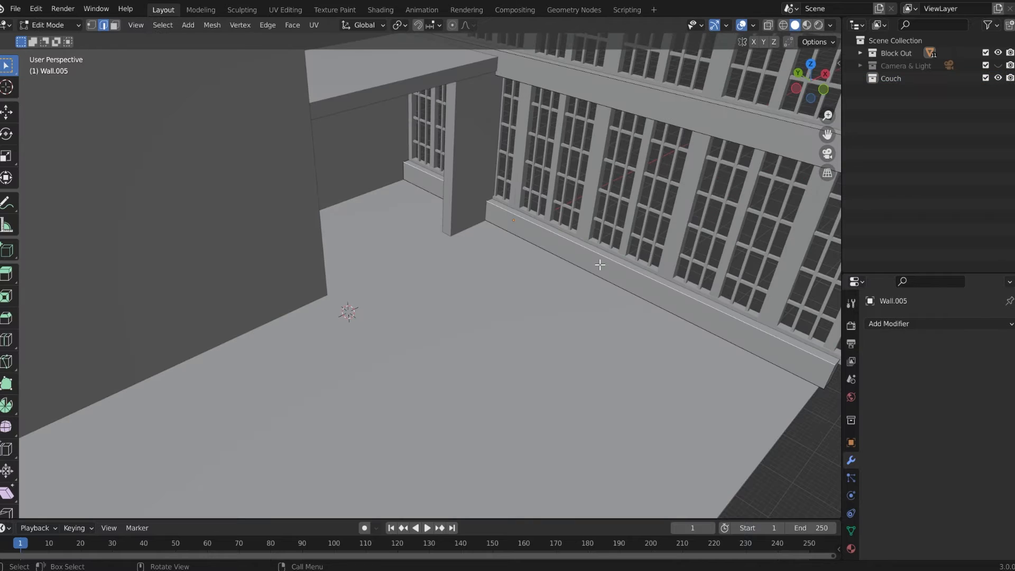
pyautogui.press('Tab')
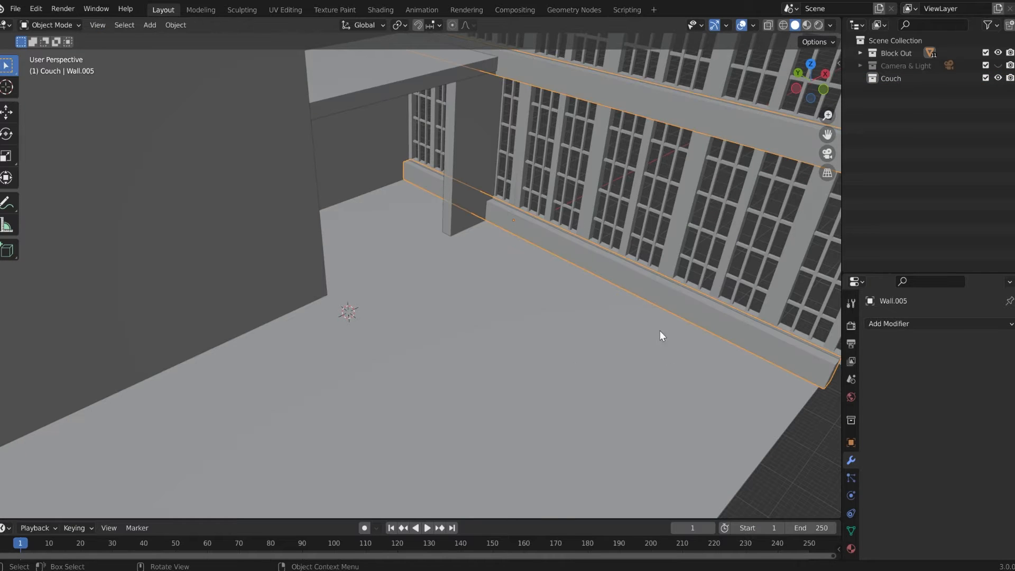
pyautogui.scroll(-6, 668, 275)
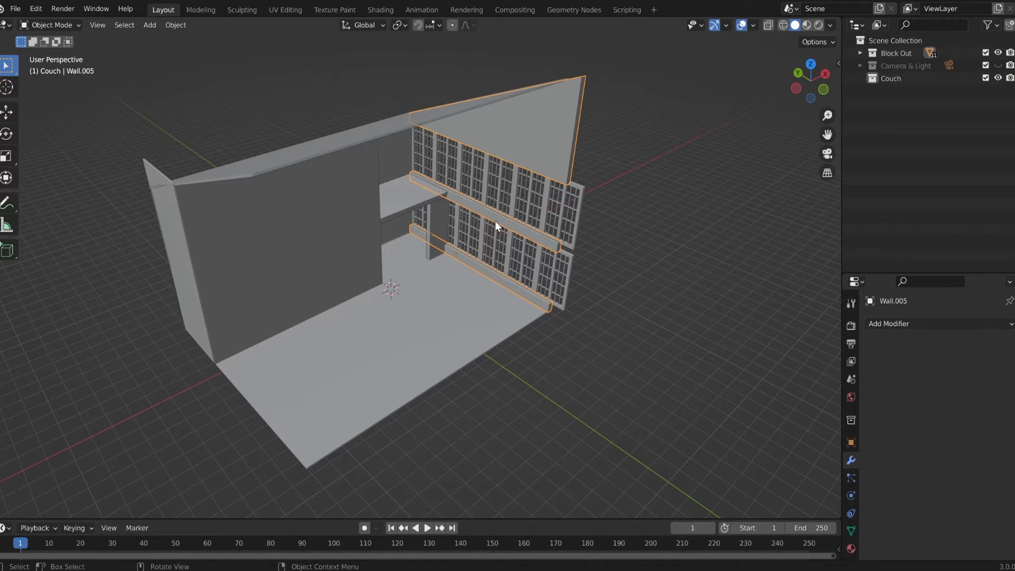
pyautogui.scroll(5, 465, 259)
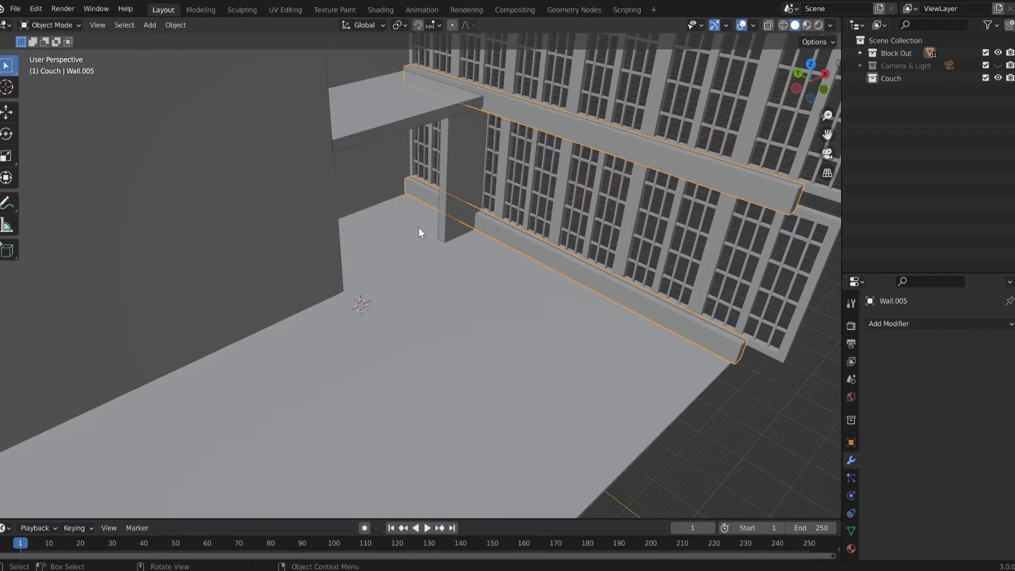
# Step: In Wall.005's mesh, duplicate the low ledge beneath the lower windows and move the copy about 11 m along negative X
pyautogui.press('Tab')
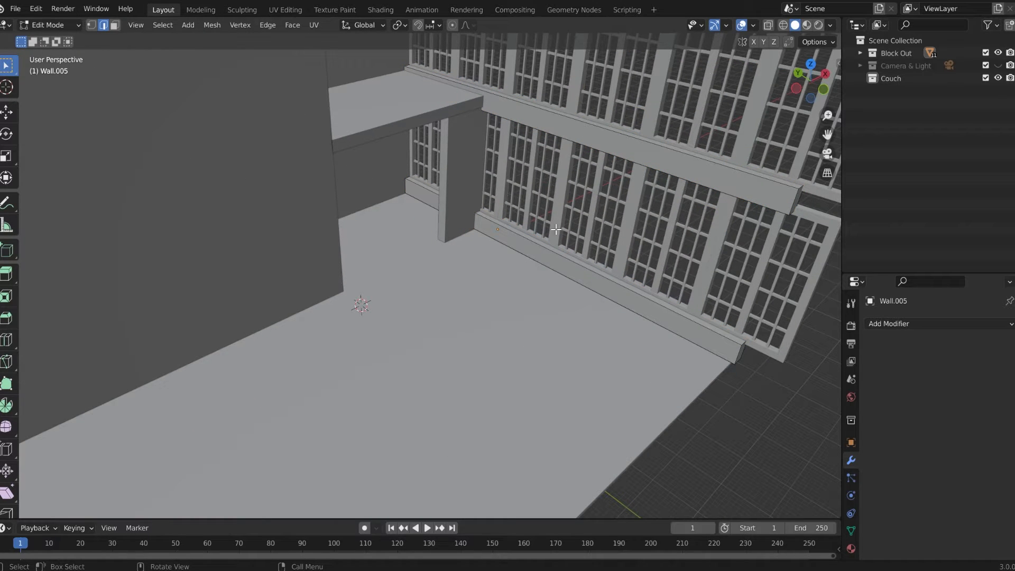
pyautogui.moveTo(380, 159); pyautogui.dragTo(754, 395)
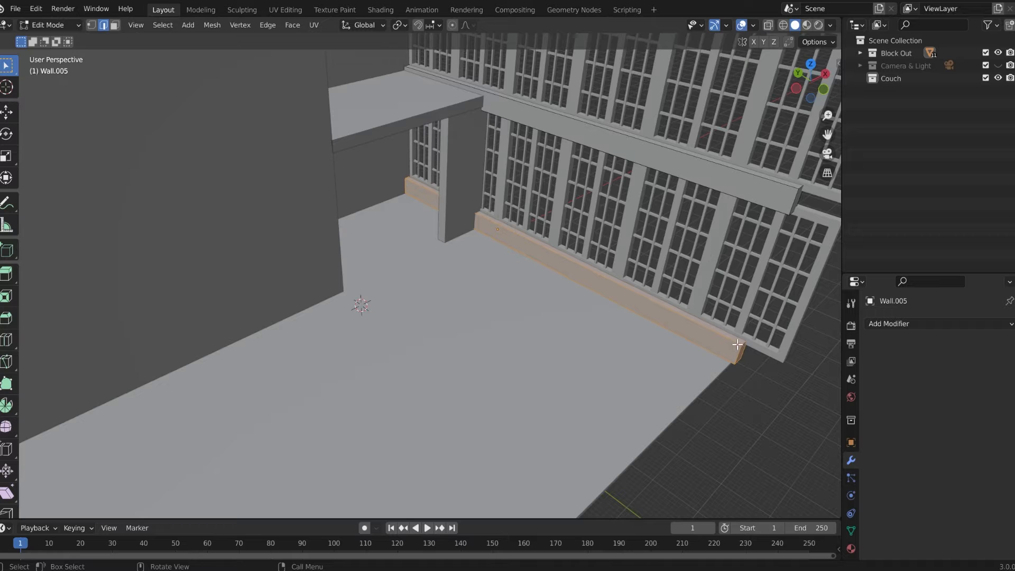
pyautogui.click(736, 387)
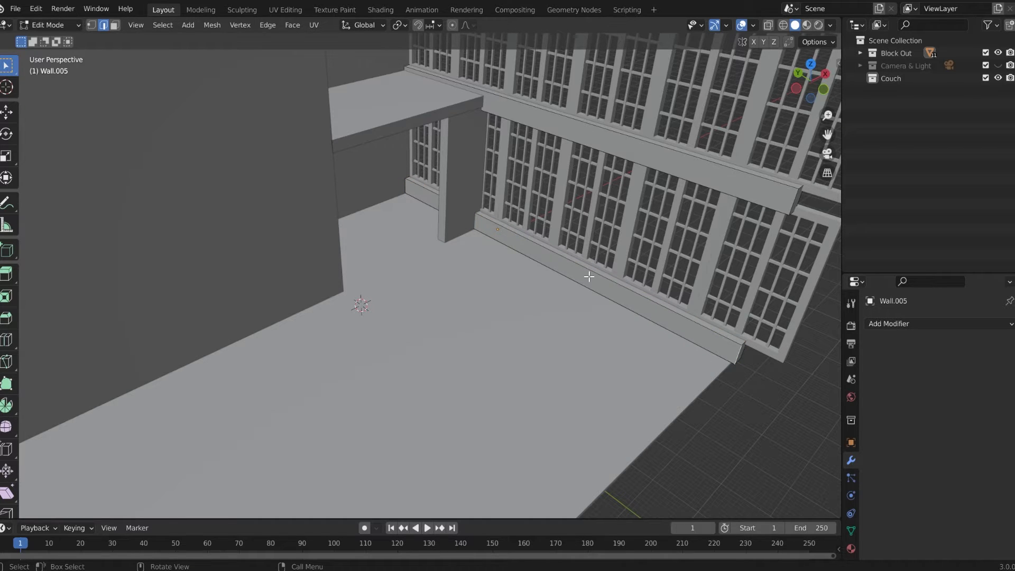
pyautogui.press('l')
pyautogui.moveTo(591, 277); pyautogui.dragTo(531, 284, button='middle')
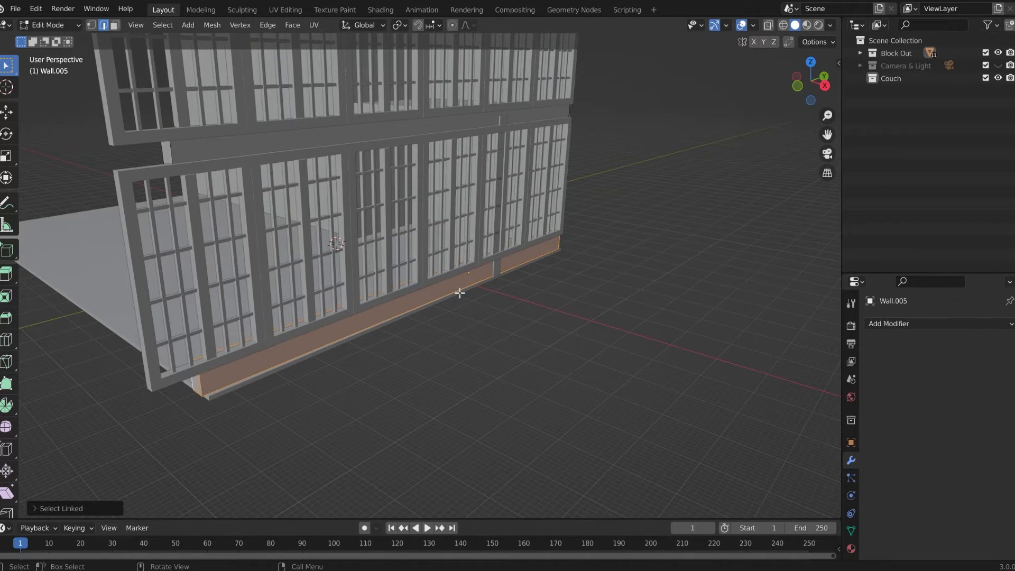
pyautogui.moveTo(433, 292); pyautogui.dragTo(596, 280, button='middle')
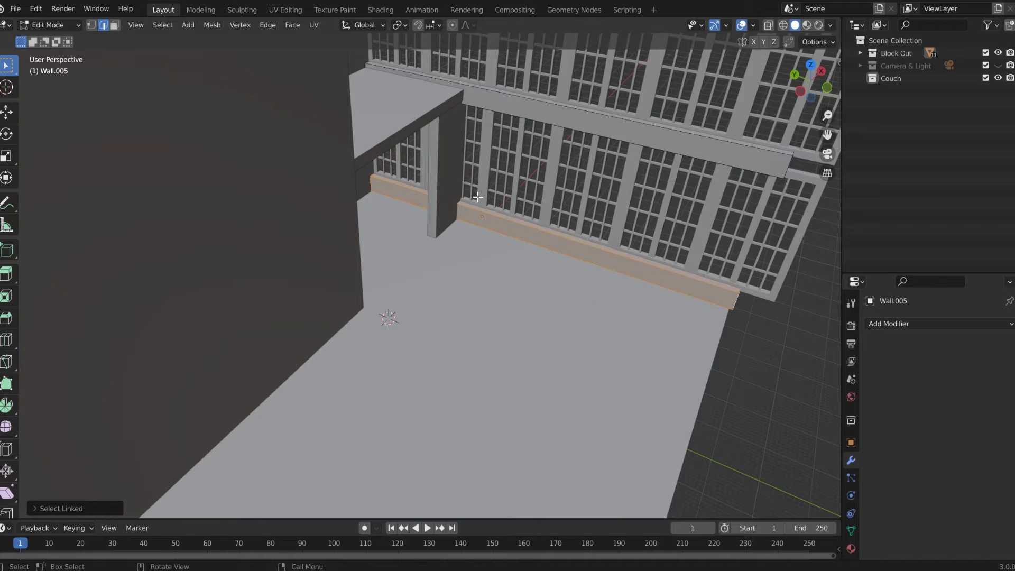
pyautogui.moveTo(489, 211); pyautogui.dragTo(453, 231, button='middle')
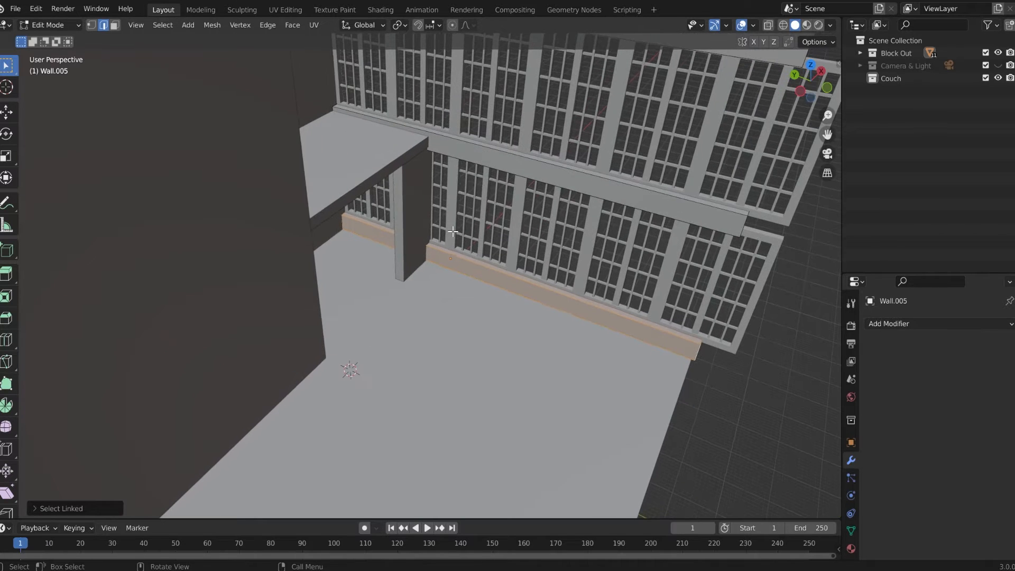
pyautogui.press('g')
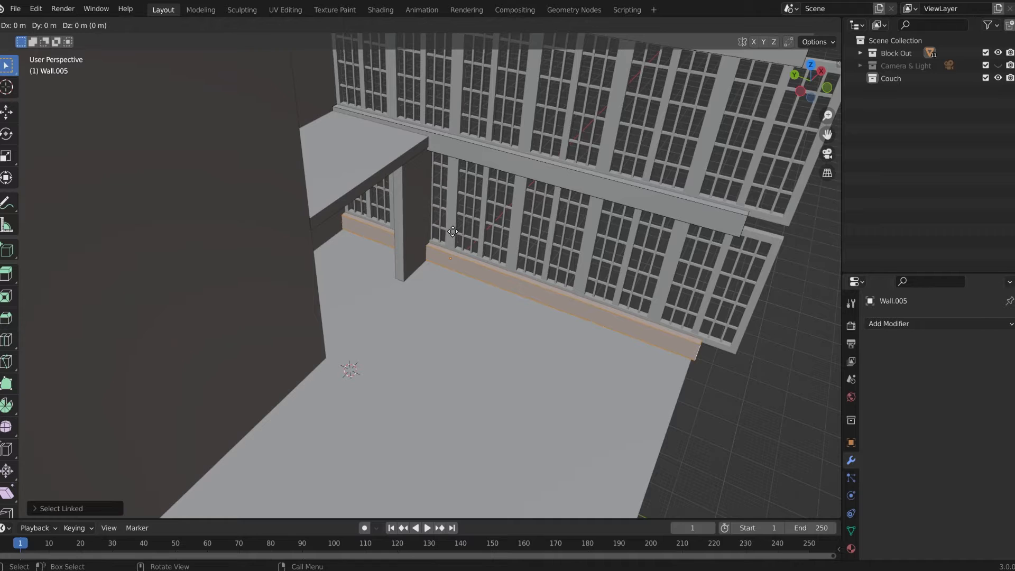
pyautogui.press('Escape')
pyautogui.hotkey('shift', 'd')
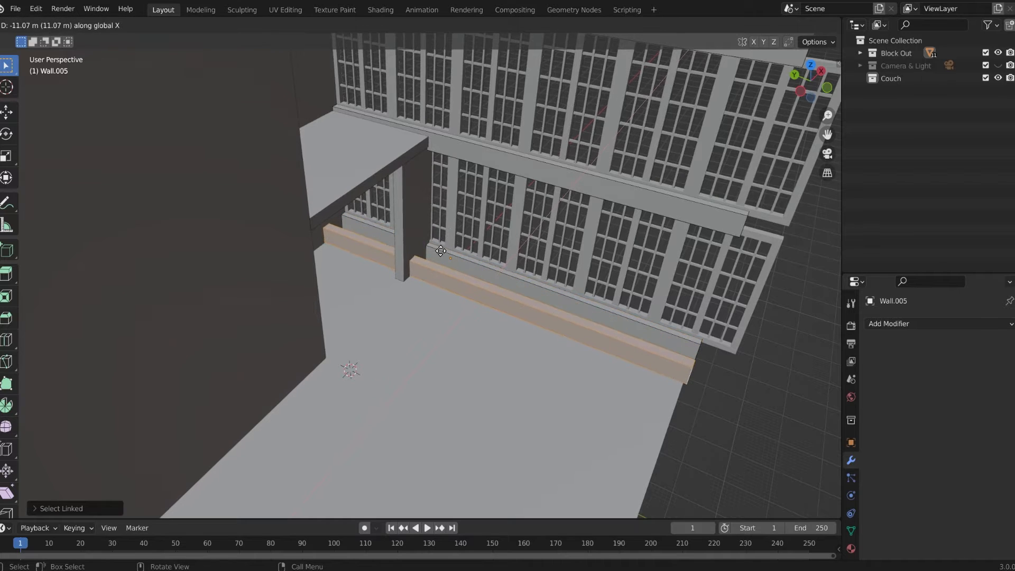
pyautogui.click(441, 250)
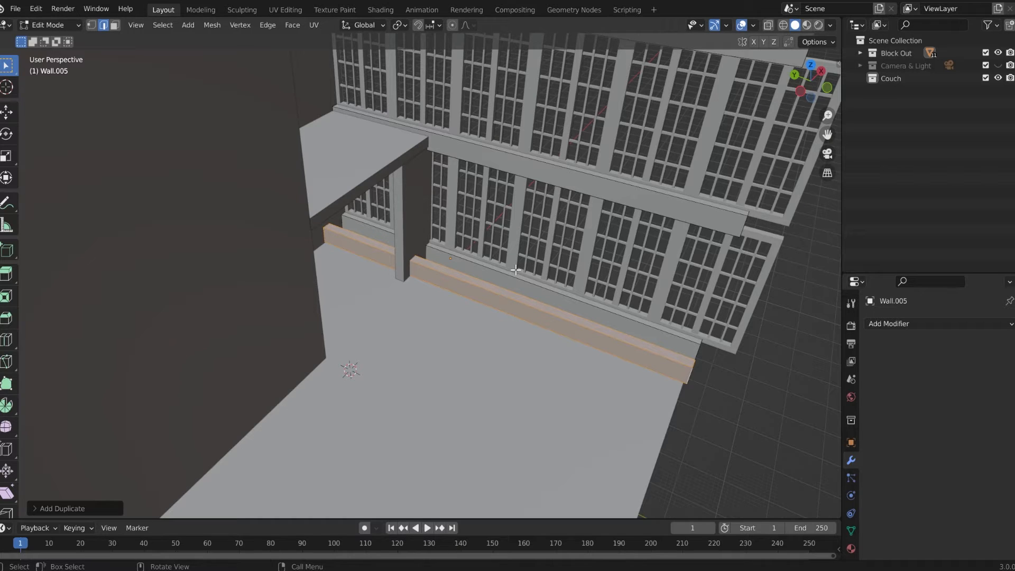
# Step: Separate the duplicated ledge into its own object and select it in Object Mode
pyautogui.press('p')
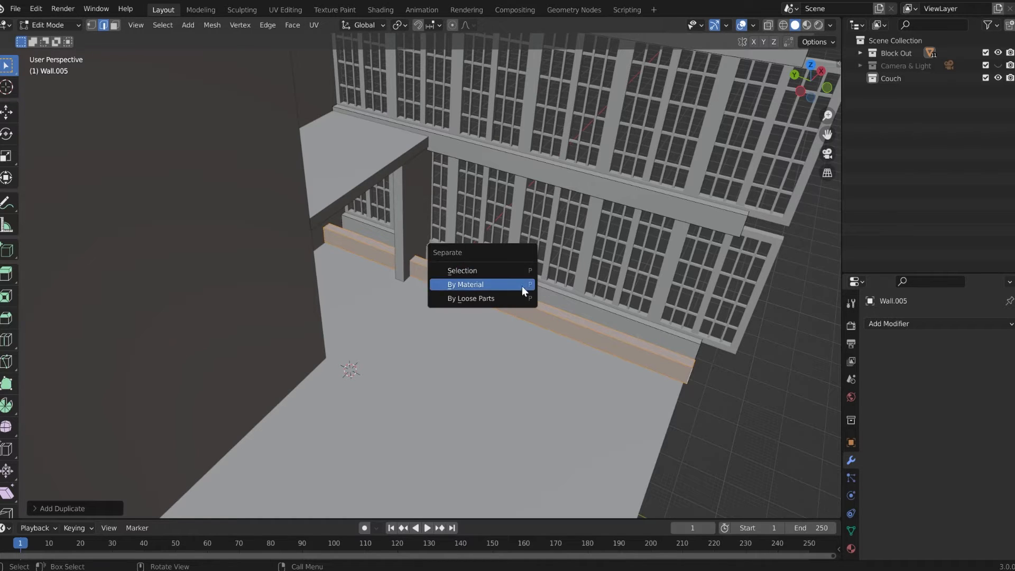
pyautogui.click(531, 272)
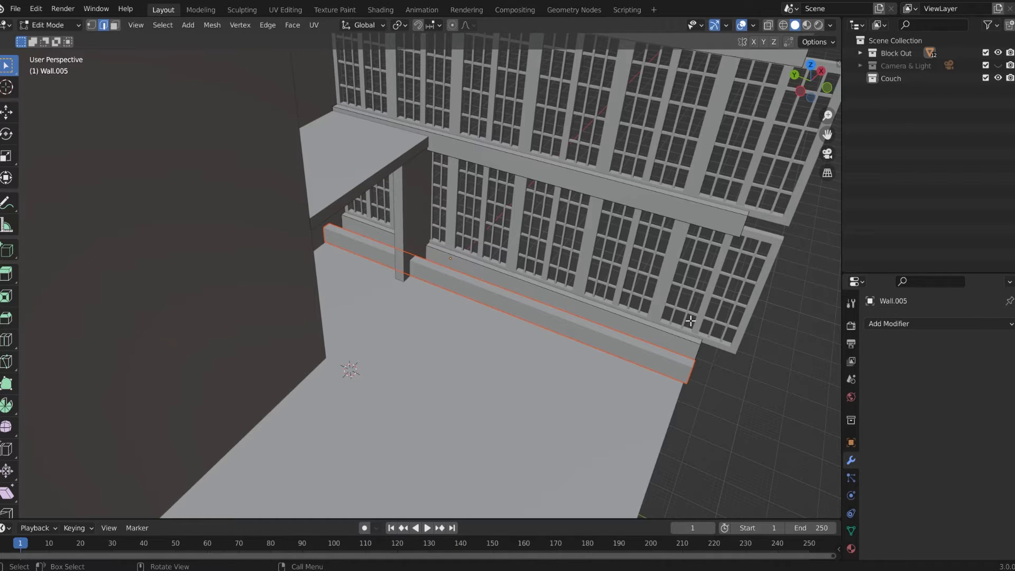
pyautogui.press('Tab')
pyautogui.click(737, 391)
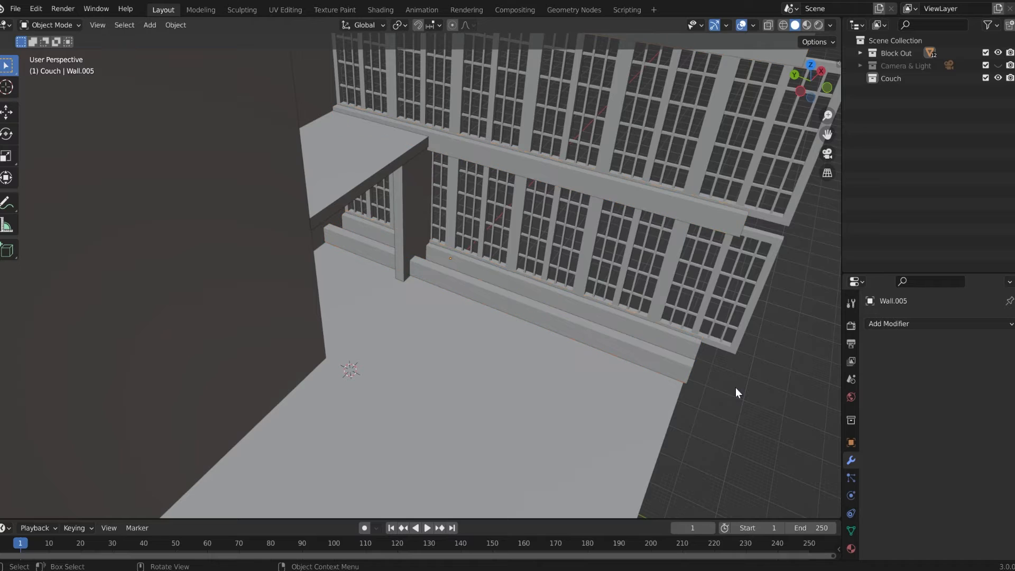
pyautogui.click(470, 296)
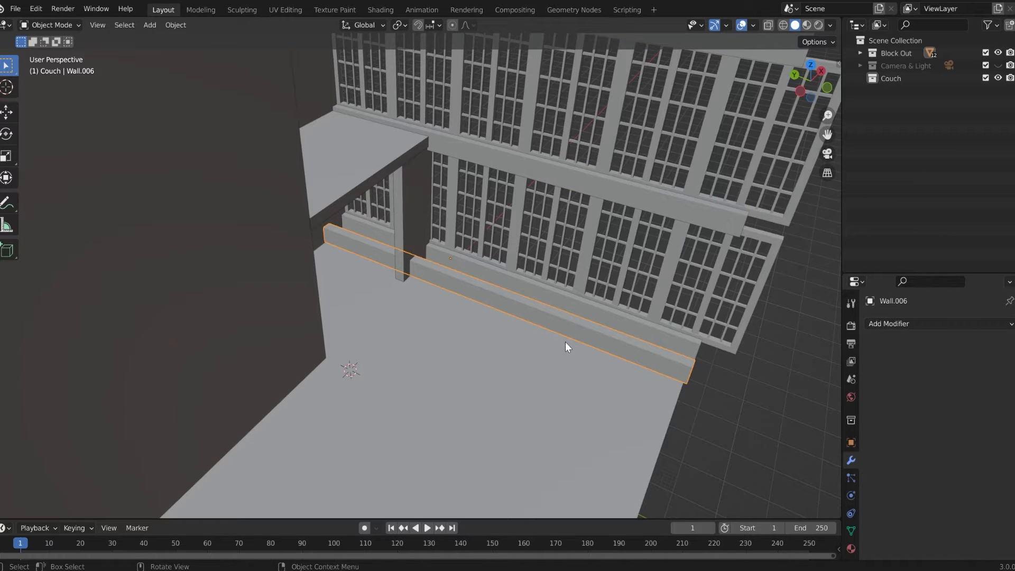
# Step: Shorten the separated ledge by moving its front end face back along the Y axis to just behind the column
pyautogui.press('Tab')
pyautogui.moveTo(651, 391); pyautogui.dragTo(619, 412, button='middle')
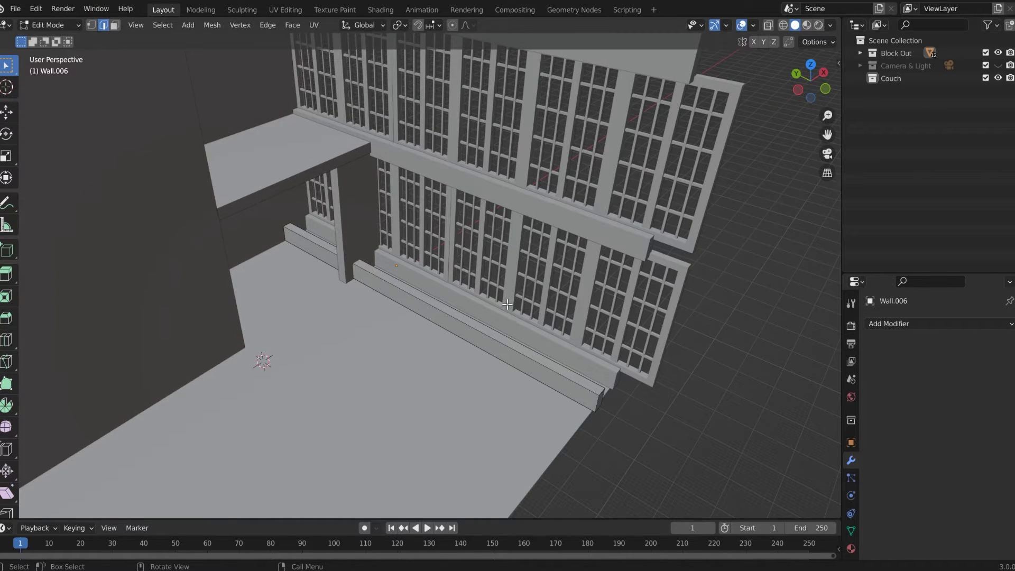
pyautogui.press('3')
pyautogui.click(619, 411)
pyautogui.press('g')
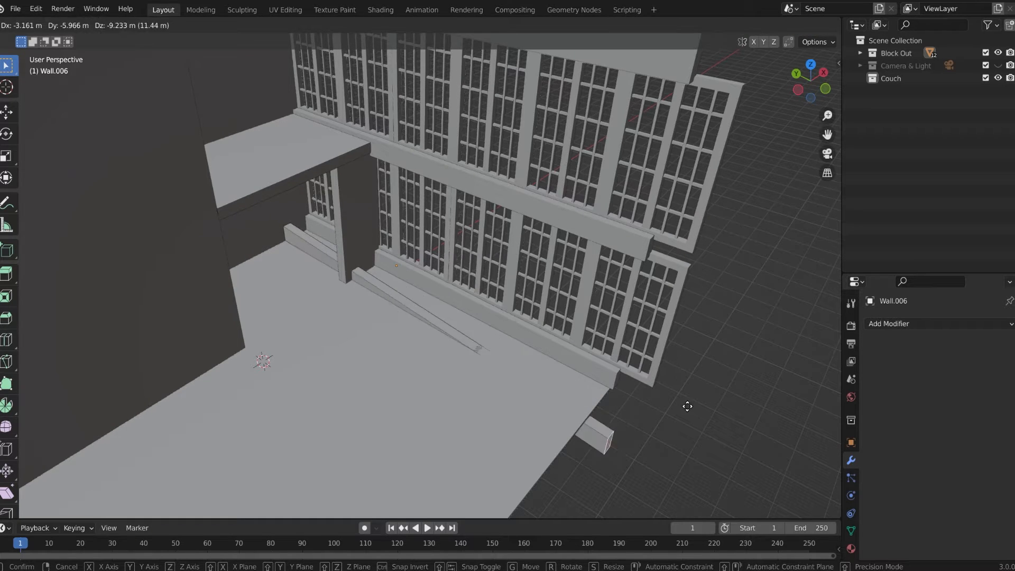
pyautogui.press('y')
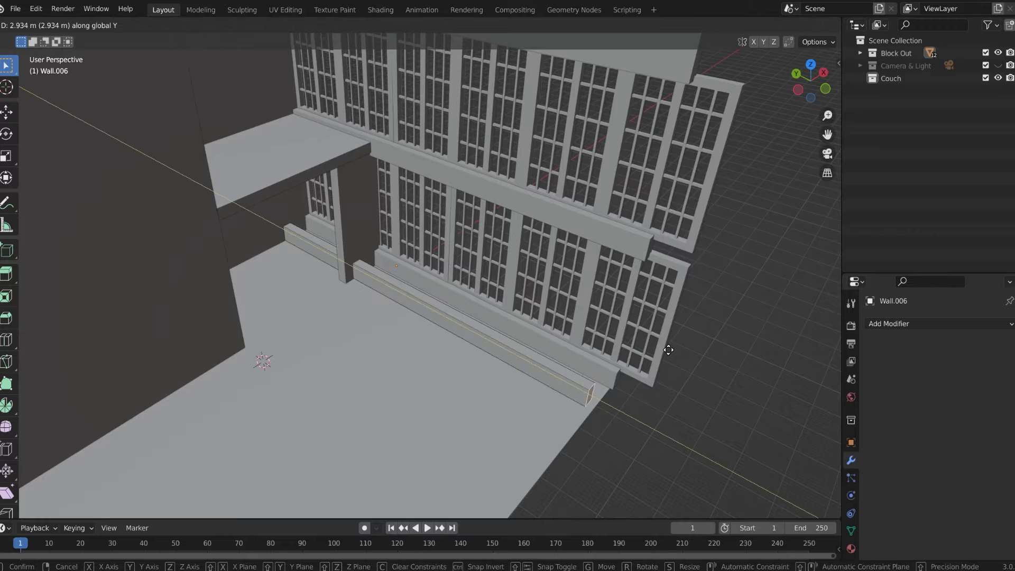
pyautogui.click(399, 283)
# Step: Move the ledge's end face about 2 m along negative Y so it sits against the column
pyautogui.scroll(5, 317, 259)
pyautogui.moveTo(315, 266); pyautogui.dragTo(396, 247, button='middle')
pyautogui.scroll(-4, 397, 247)
pyautogui.moveTo(295, 299); pyautogui.dragTo(450, 187, button='middle')
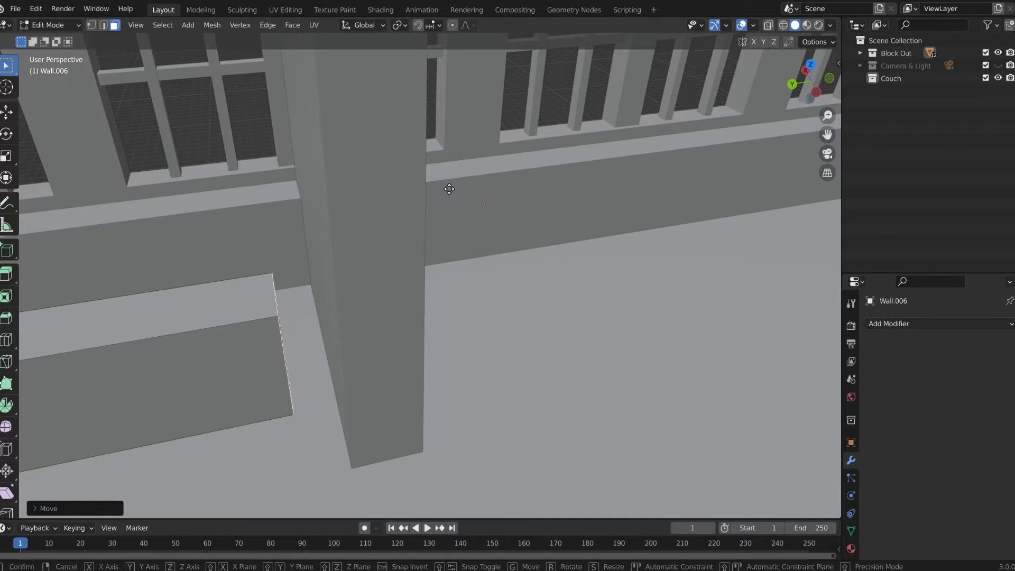
pyautogui.press('g')
pyautogui.press('y')
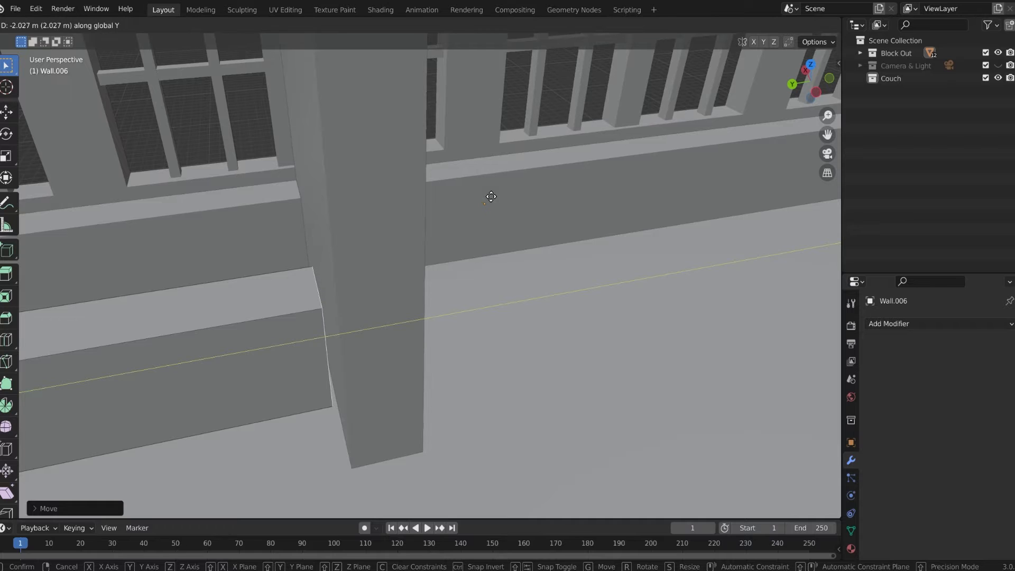
pyautogui.click(489, 197)
pyautogui.moveTo(489, 196); pyautogui.dragTo(475, 205, button='middle')
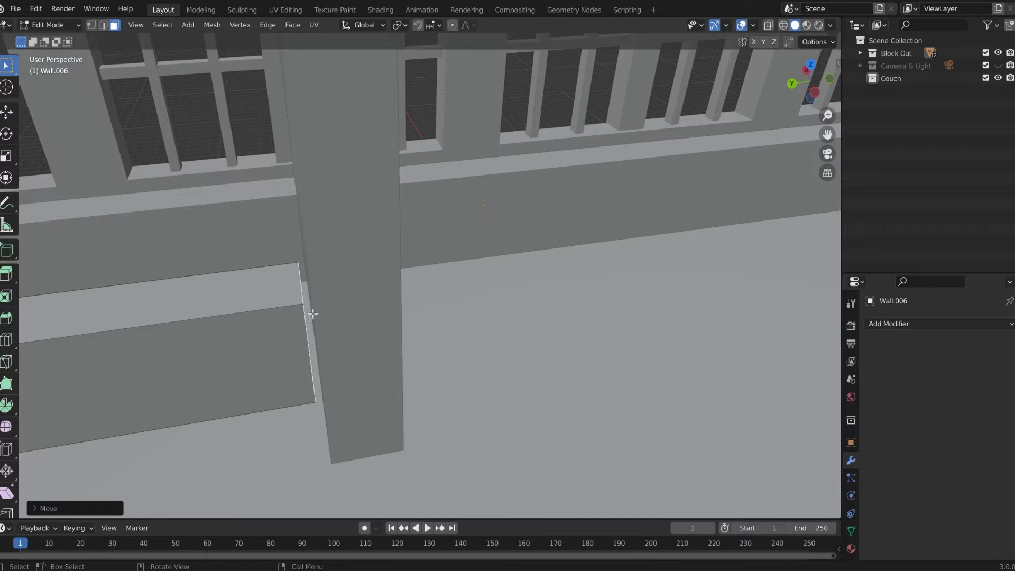
# Step: Select the ledge's entire linked mesh and shift it slightly along the Y axis between the side wall and the column
pyautogui.scroll(-1, 234, 311)
pyautogui.keyDown('shift'); pyautogui.moveTo(238, 315); pyautogui.dragTo(489, 290, button='middle'); pyautogui.keyUp('shift')
pyautogui.moveTo(308, 314); pyautogui.dragTo(340, 328, button='middle')
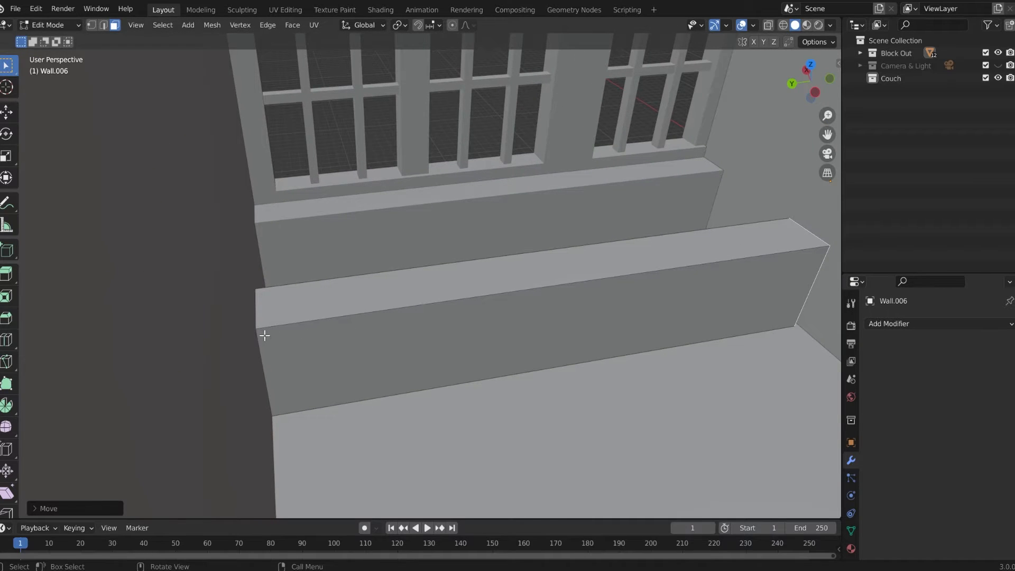
pyautogui.press('l')
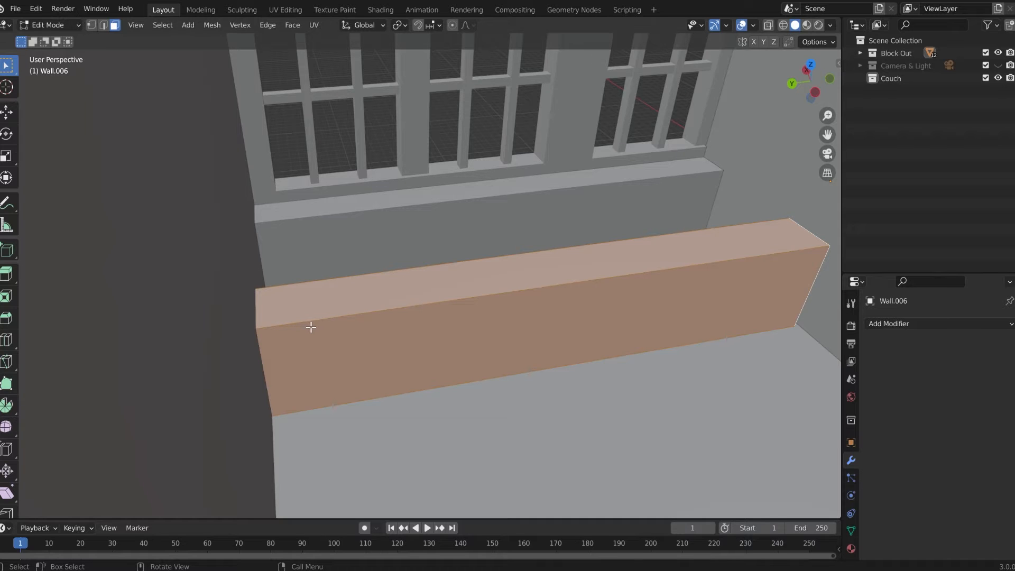
pyautogui.press('g')
pyautogui.press('y')
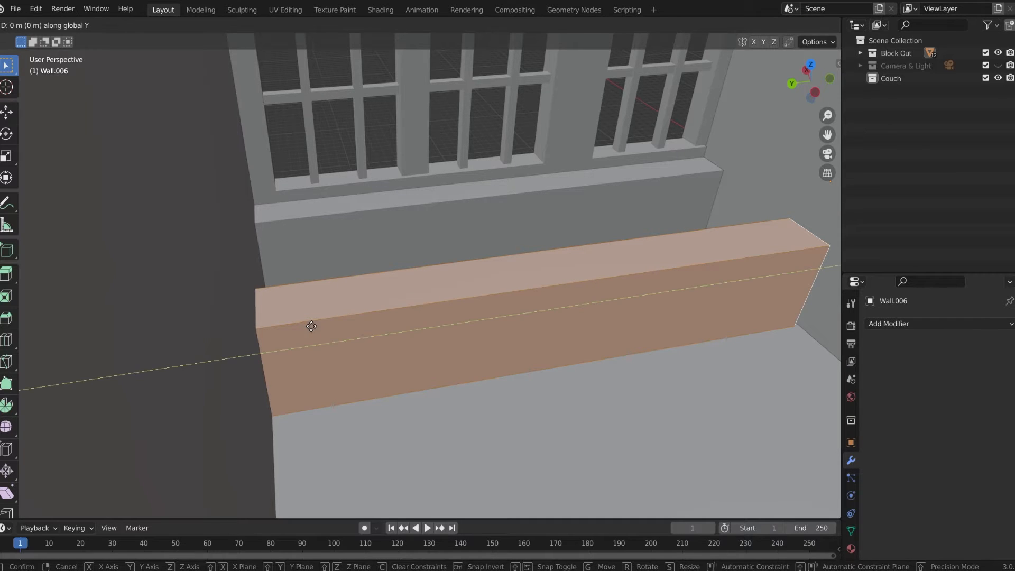
pyautogui.click(350, 324)
pyautogui.moveTo(350, 324); pyautogui.dragTo(349, 320, button='middle')
pyautogui.keyDown('shift'); pyautogui.moveTo(555, 326); pyautogui.dragTo(357, 337, button='middle'); pyautogui.keyUp('shift')
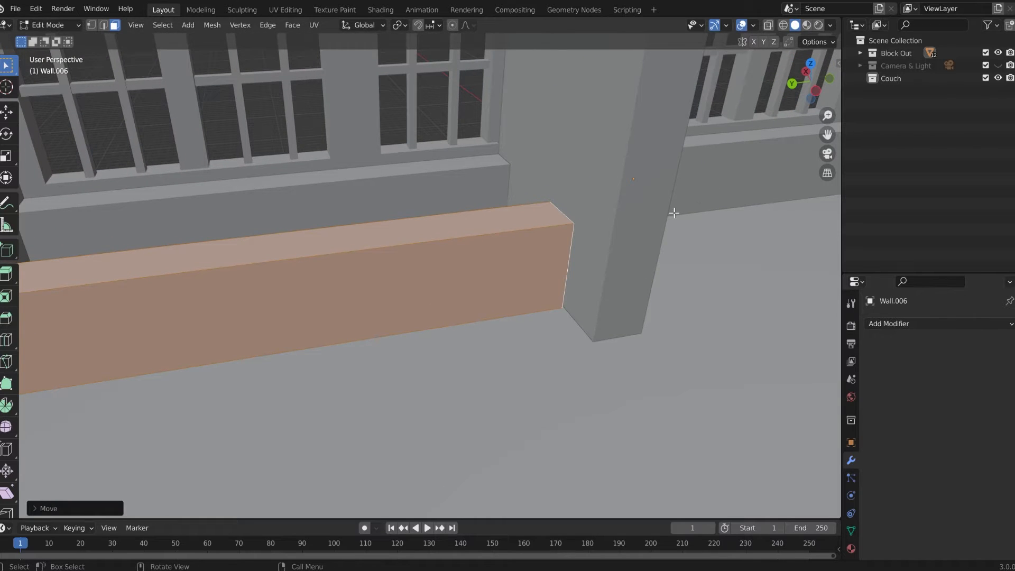
# Step: Scale the whole ledge mesh along the Y axis by a factor of about 0.99 to leave clearance at the column
pyautogui.press('s')
pyautogui.press('y')
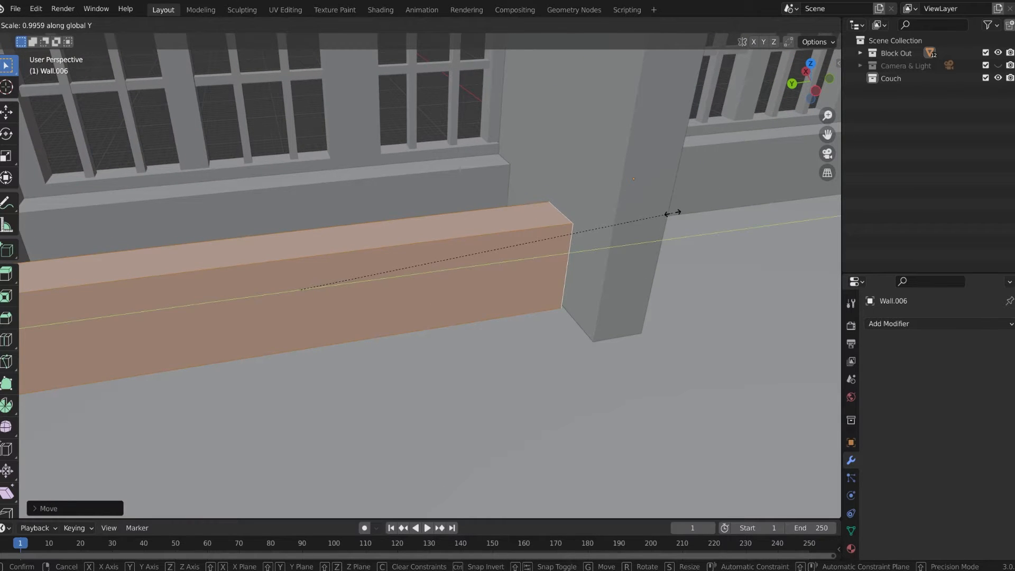
pyautogui.click(670, 213)
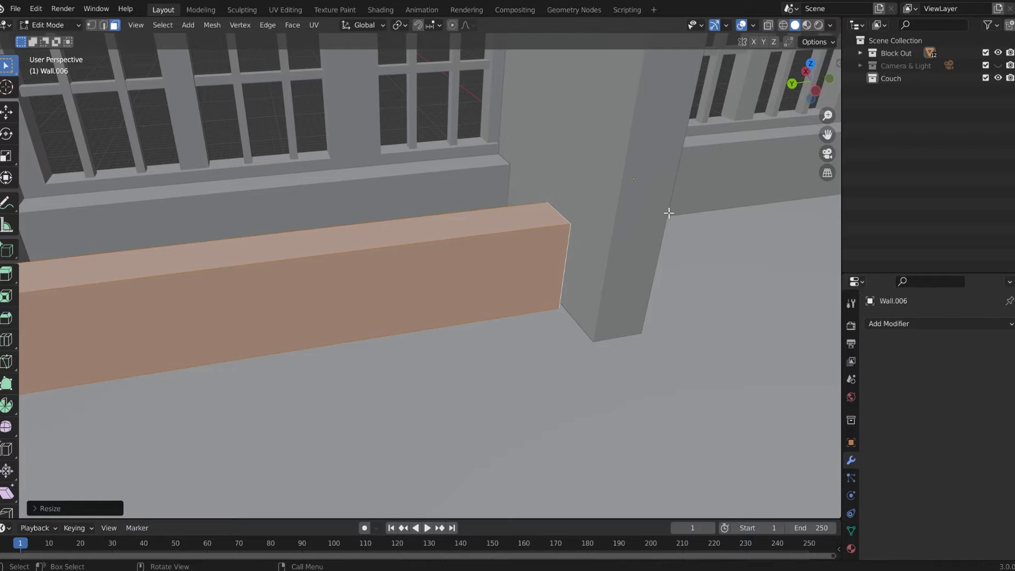
pyautogui.scroll(-2, 594, 260)
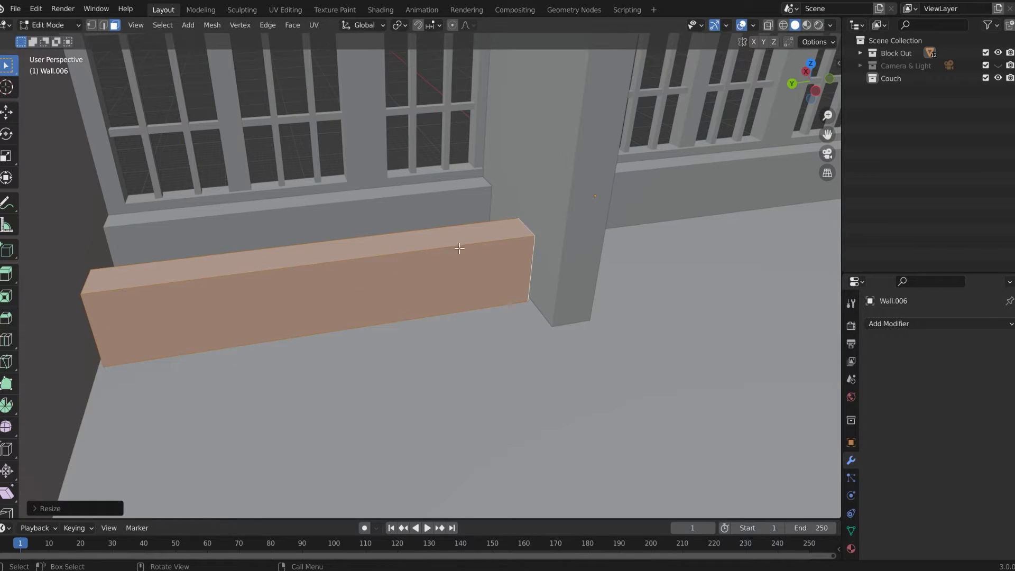
pyautogui.moveTo(426, 262); pyautogui.dragTo(401, 286, button='middle')
# Step: Return the ledge Wall.006 to Object Mode, display its dimensions and apply all its transforms
pyautogui.press('Tab')
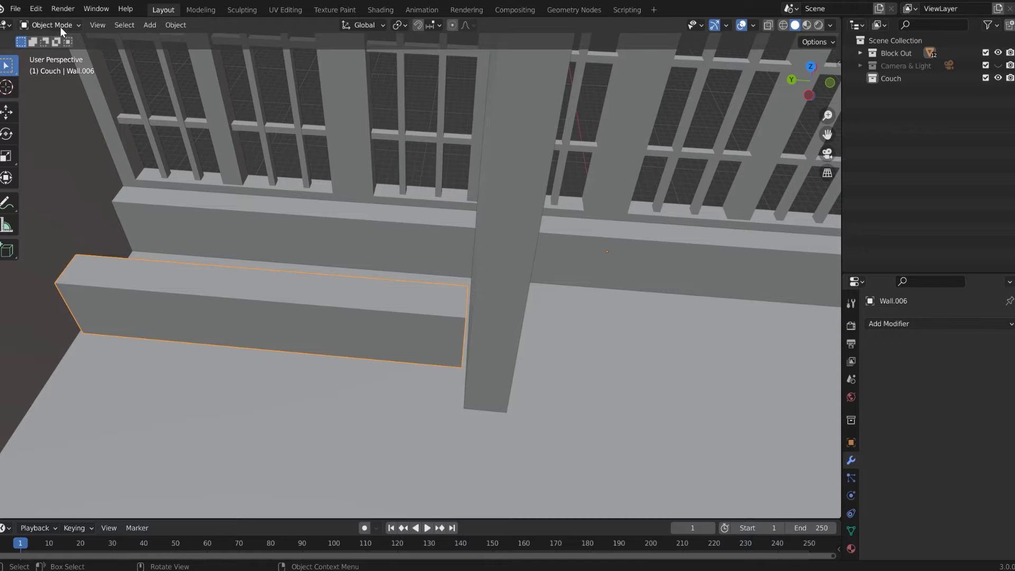
pyautogui.press('n')
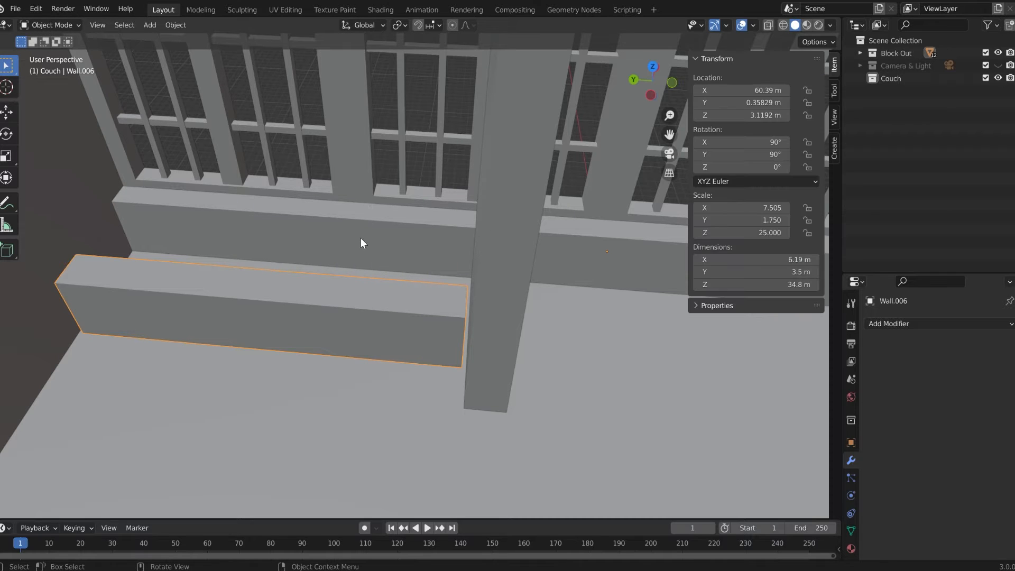
pyautogui.hotkey('ctrl', 'a')
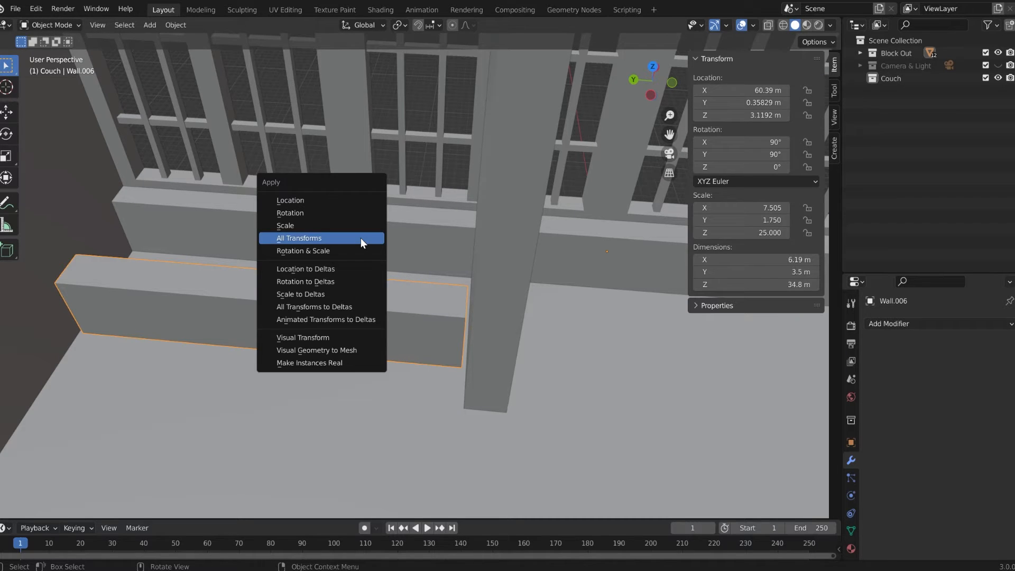
pyautogui.click(360, 238)
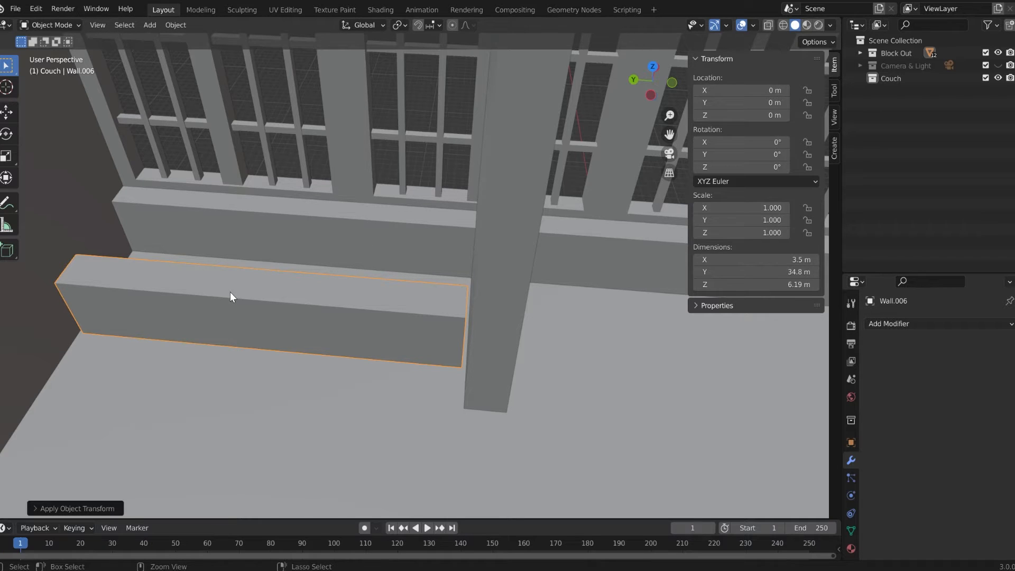
pyautogui.hotkey('ctrl', 'a')
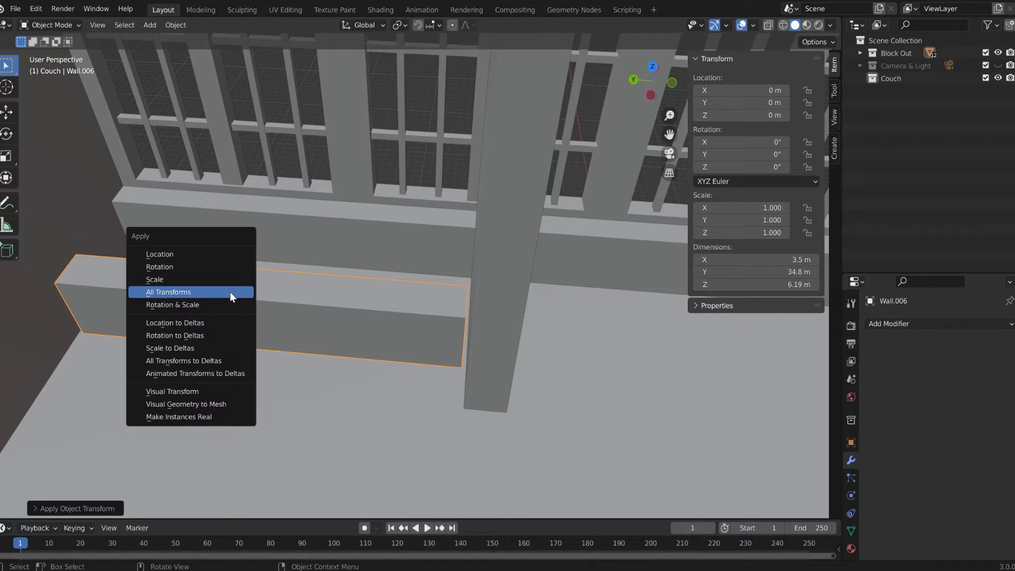
pyautogui.click(145, 293)
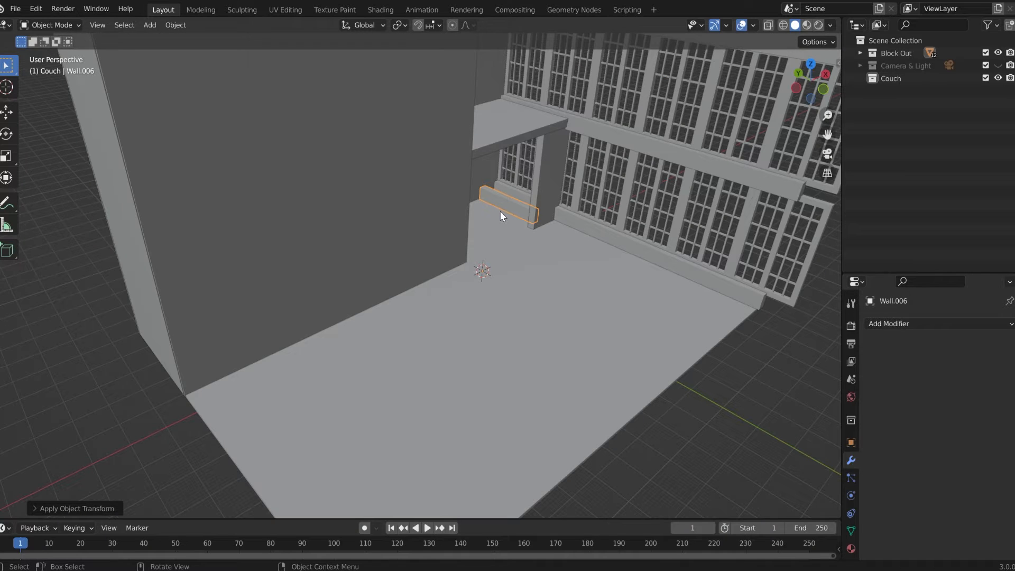
# Step: Delete the reference ledge Wall.006 and hide the Block Out collection
pyautogui.press('x')
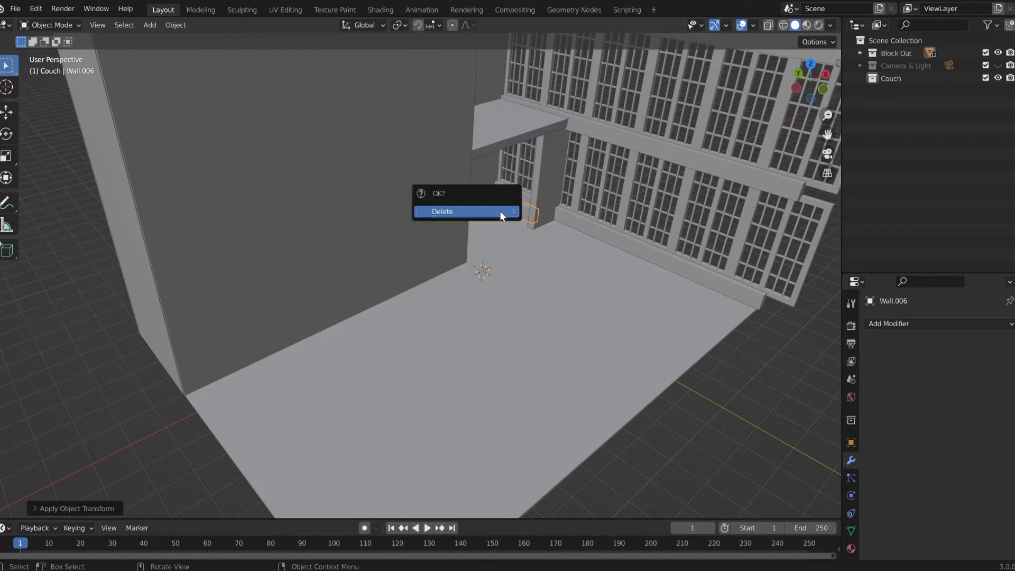
pyautogui.click(500, 211)
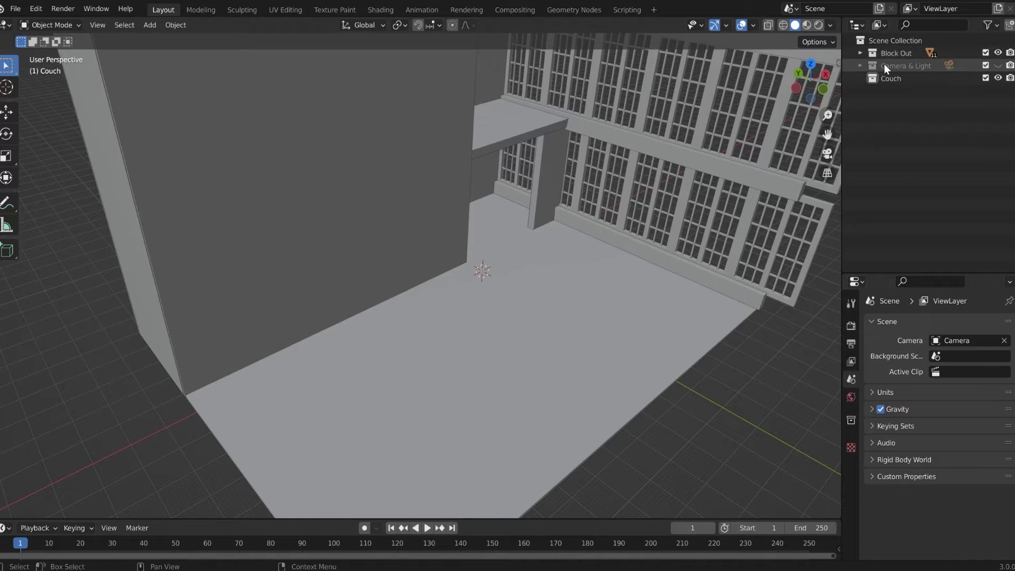
pyautogui.click(999, 54)
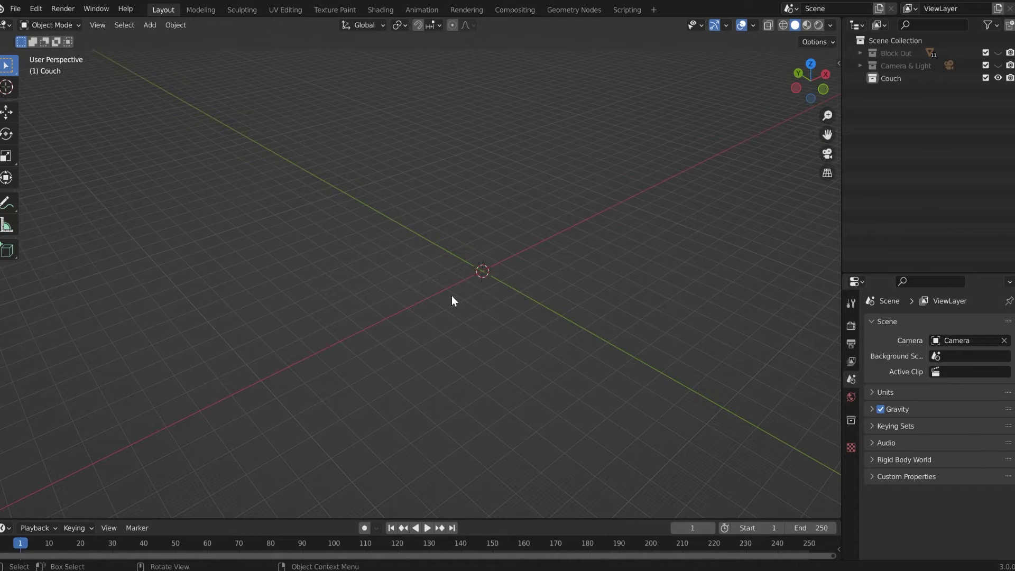
# Step: Make Couch the active collection and add a cube mesh at the world origin
pyautogui.click(893, 77)
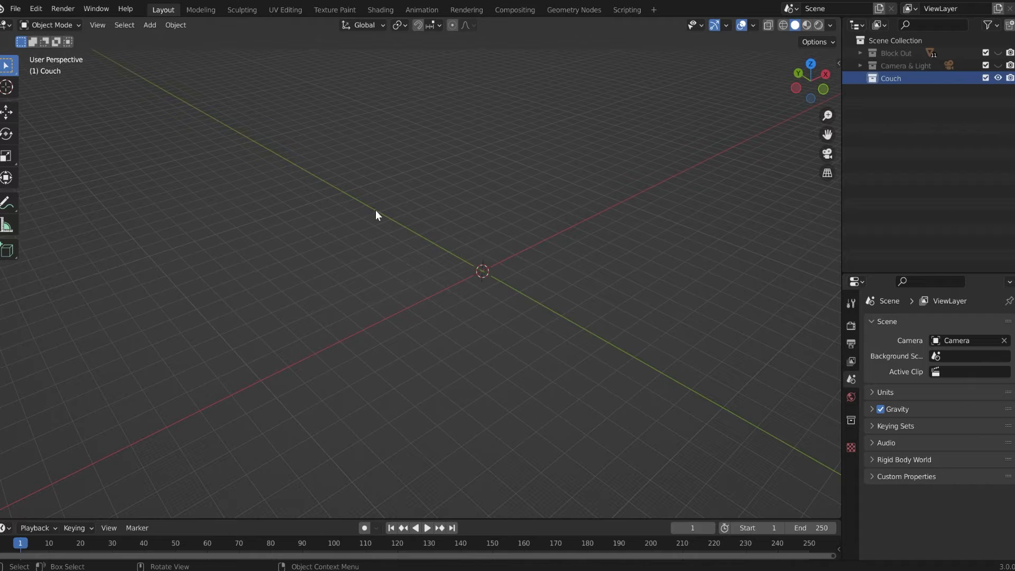
pyautogui.moveTo(553, 342); pyautogui.dragTo(638, 344, button='middle')
pyautogui.keyDown('shift'); pyautogui.moveTo(650, 259); pyautogui.dragTo(630, 261, button='middle'); pyautogui.keyUp('shift')
pyautogui.hotkey('shift', 'a')
pyautogui.moveTo(629, 254)
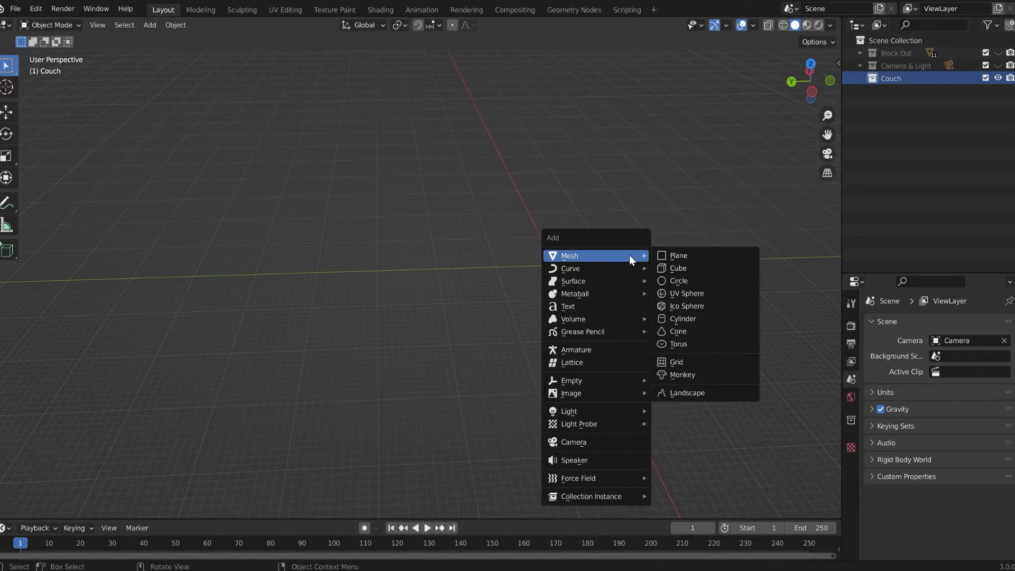
pyautogui.click(671, 268)
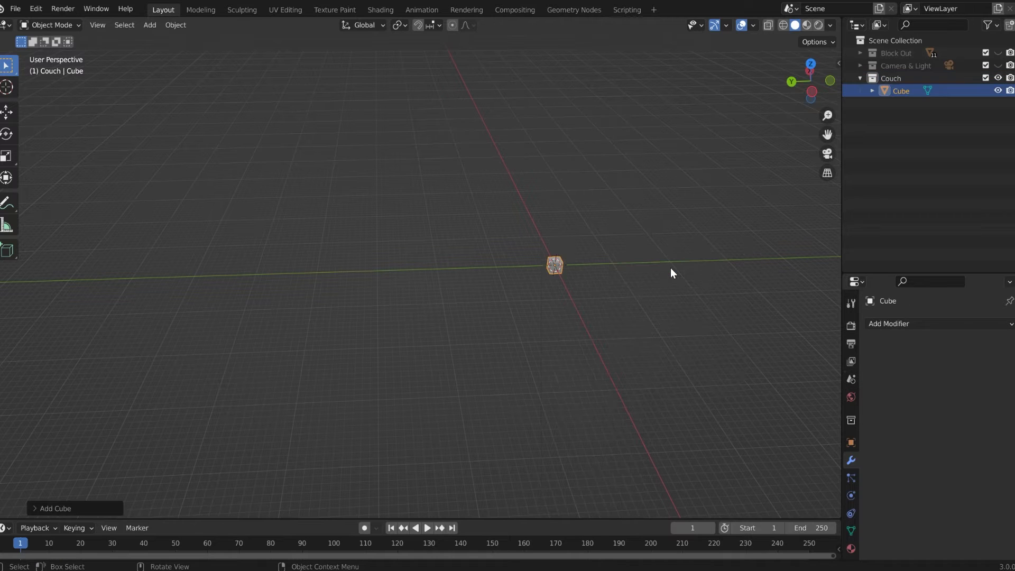
pyautogui.scroll(4, 709, 235)
pyautogui.keyDown('shift'); pyautogui.moveTo(756, 251); pyautogui.dragTo(555, 301, button='middle'); pyautogui.keyUp('shift')
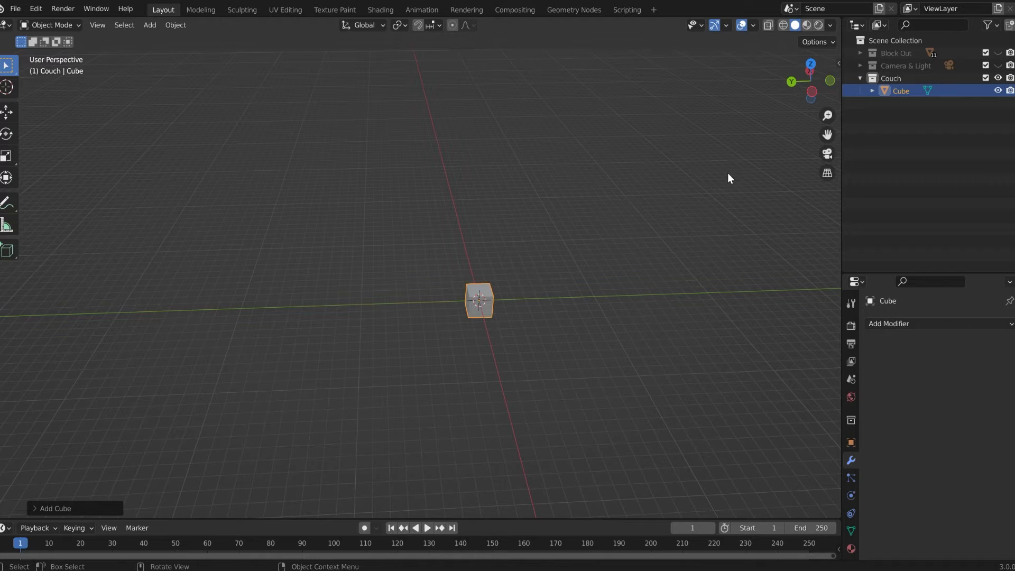
# Step: Set the cube's Y dimension to 34.7971 m
pyautogui.press('n')
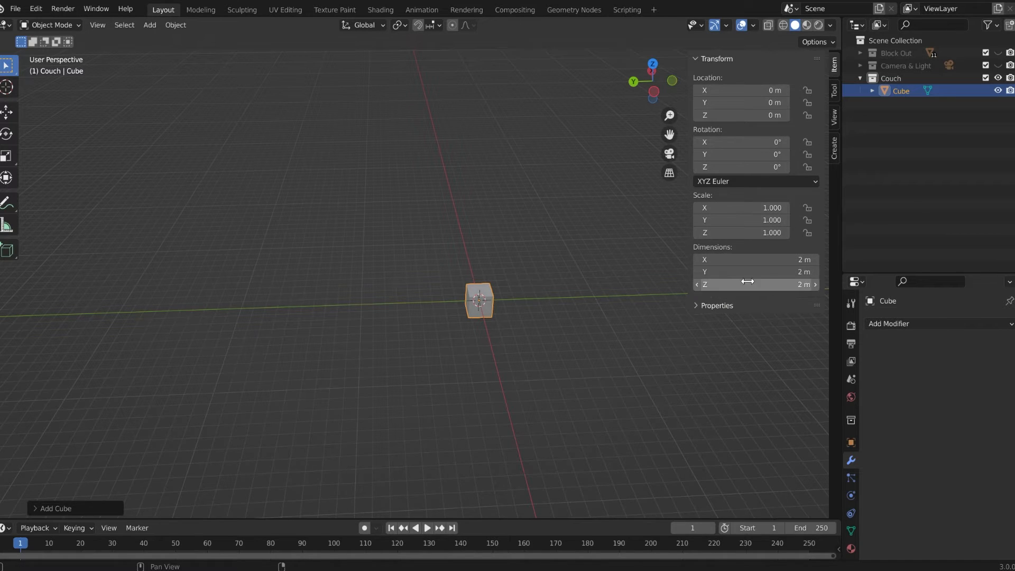
pyautogui.click(785, 272)
pyautogui.write('34.7971 m')
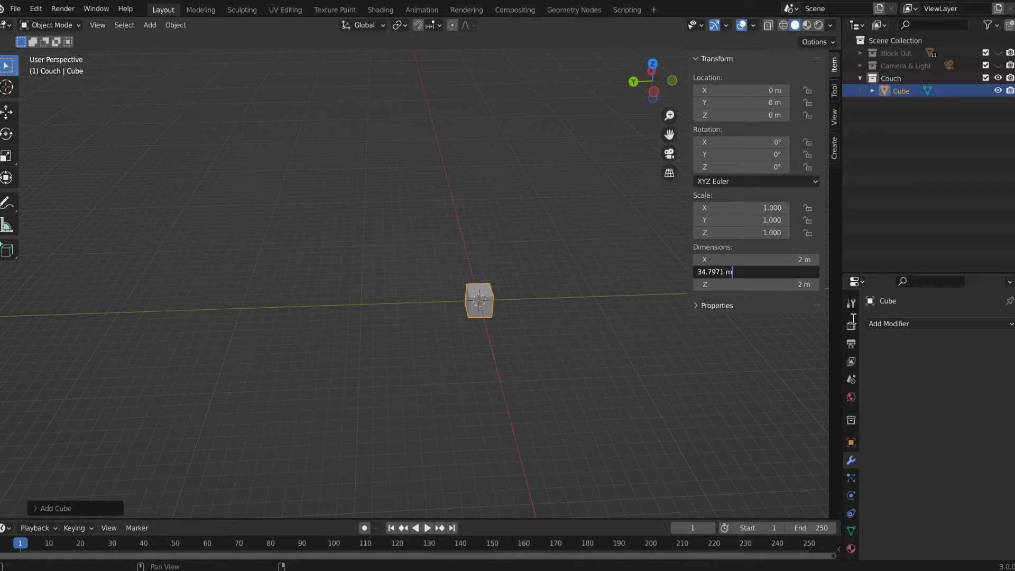
pyautogui.click(710, 272)
pyautogui.moveTo(710, 272); pyautogui.dragTo(764, 268)
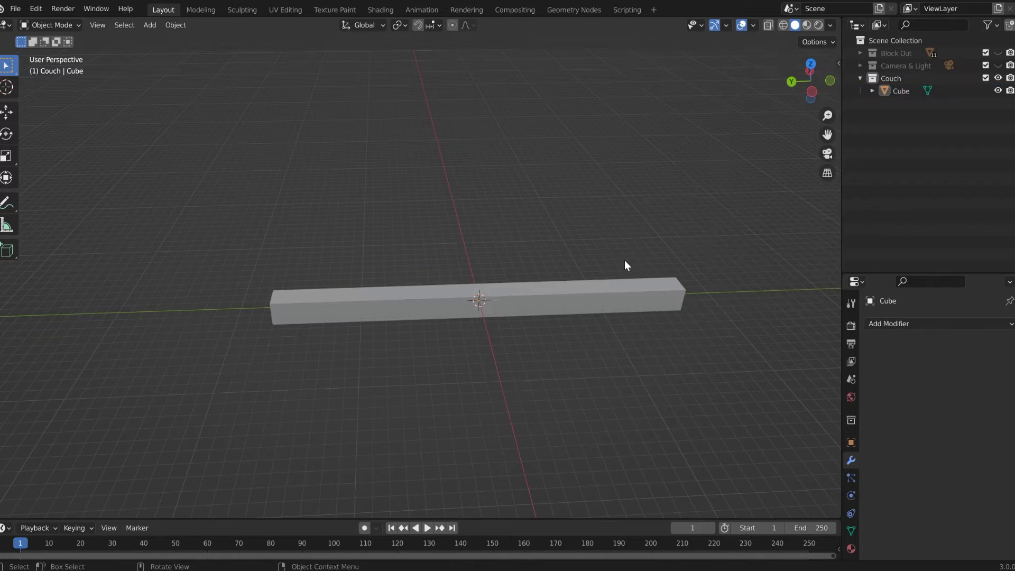
# Step: Select the elongated cube and scale it along the X axis by a factor of 7
pyautogui.keyDown('shift'); pyautogui.moveTo(614, 268); pyautogui.dragTo(604, 289, button='middle'); pyautogui.keyUp('shift')
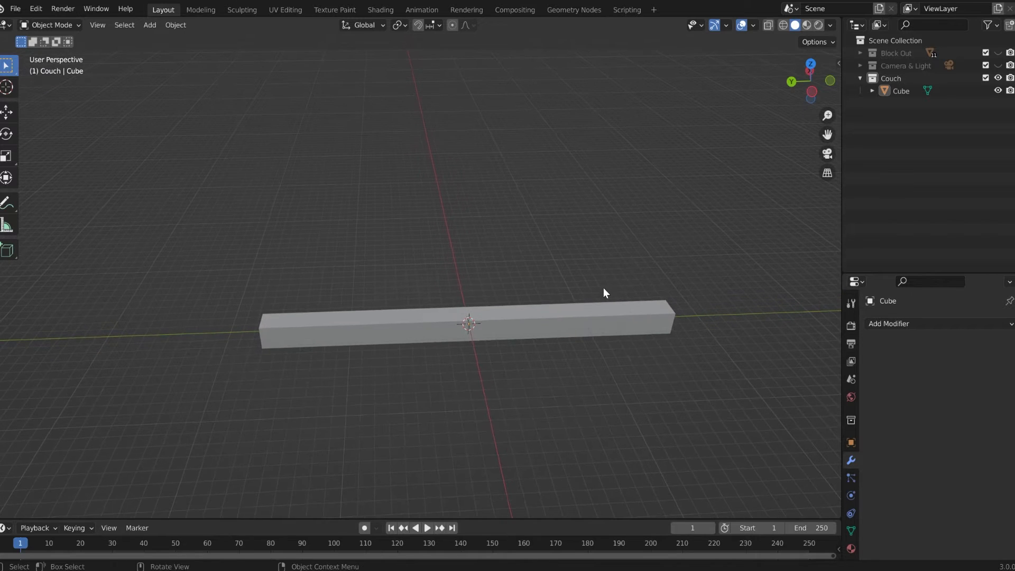
pyautogui.click(528, 313)
pyautogui.moveTo(528, 313); pyautogui.dragTo(425, 320, button='middle')
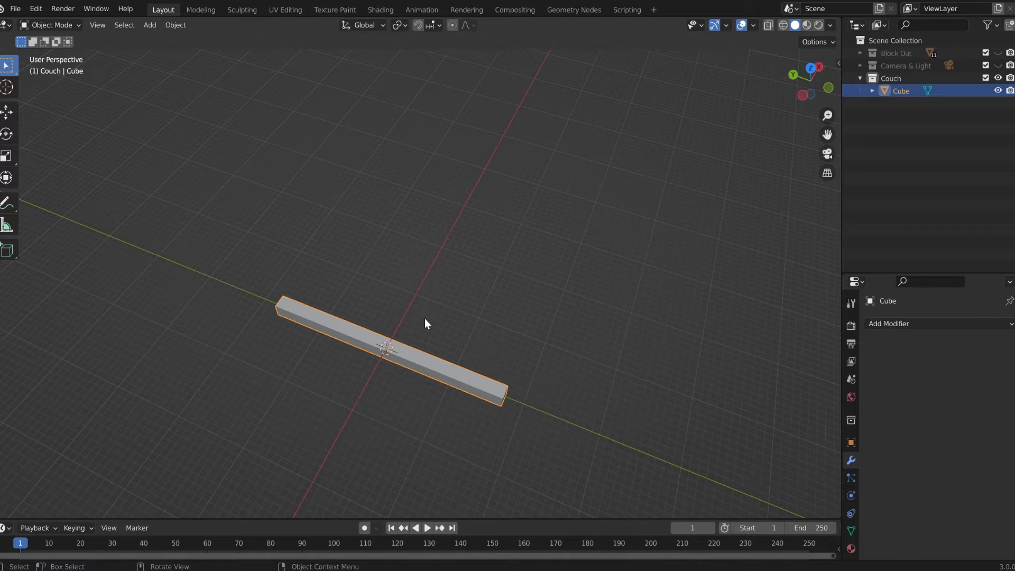
pyautogui.press('s')
pyautogui.press('x')
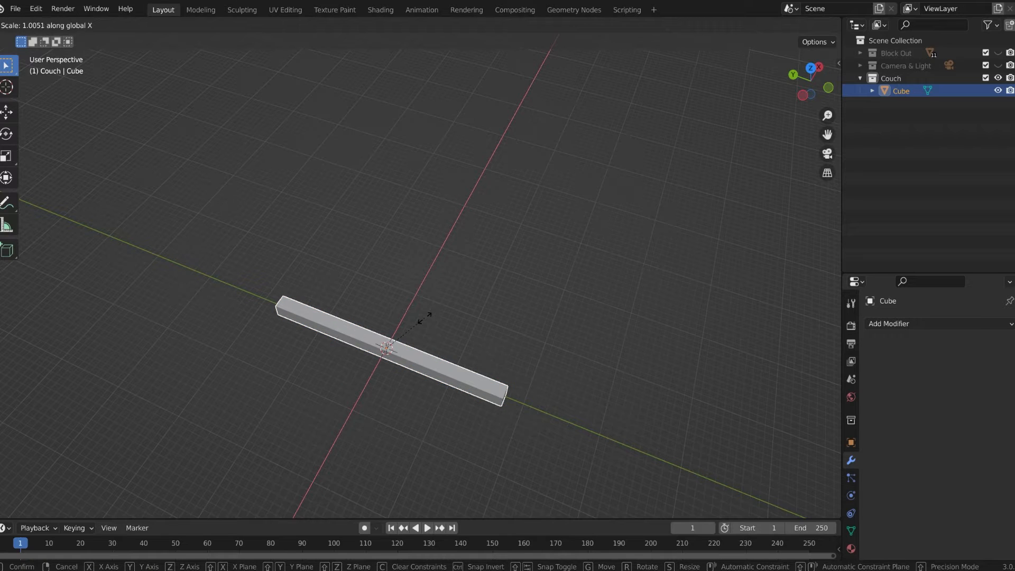
pyautogui.write('7')
pyautogui.press('Return')
pyautogui.moveTo(454, 381); pyautogui.dragTo(456, 342, button='middle')
pyautogui.scroll(2, 422, 283)
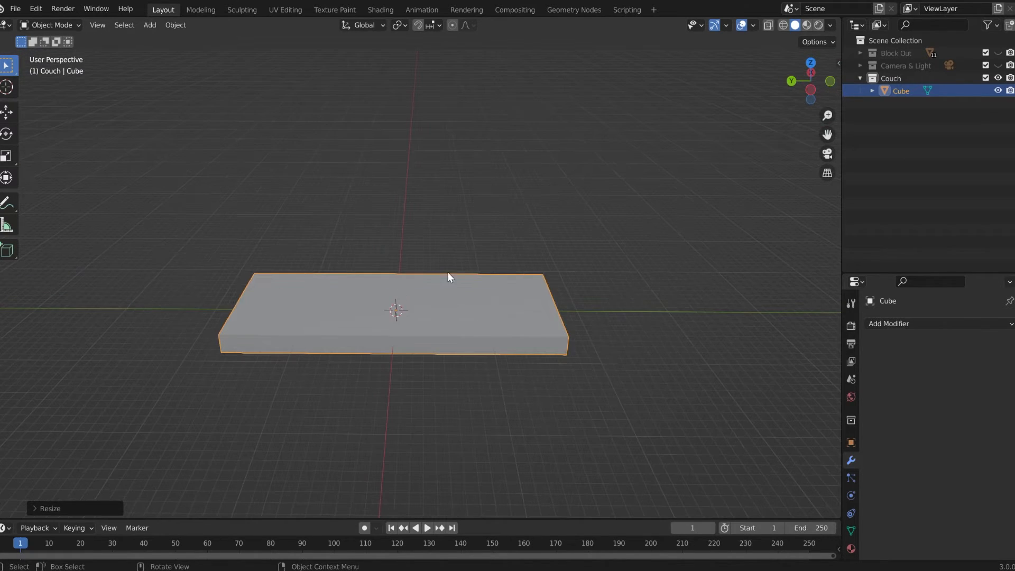
# Step: Scale the slab down along the Z axis to make it slightly thinner
pyautogui.press('s')
pyautogui.press('z')
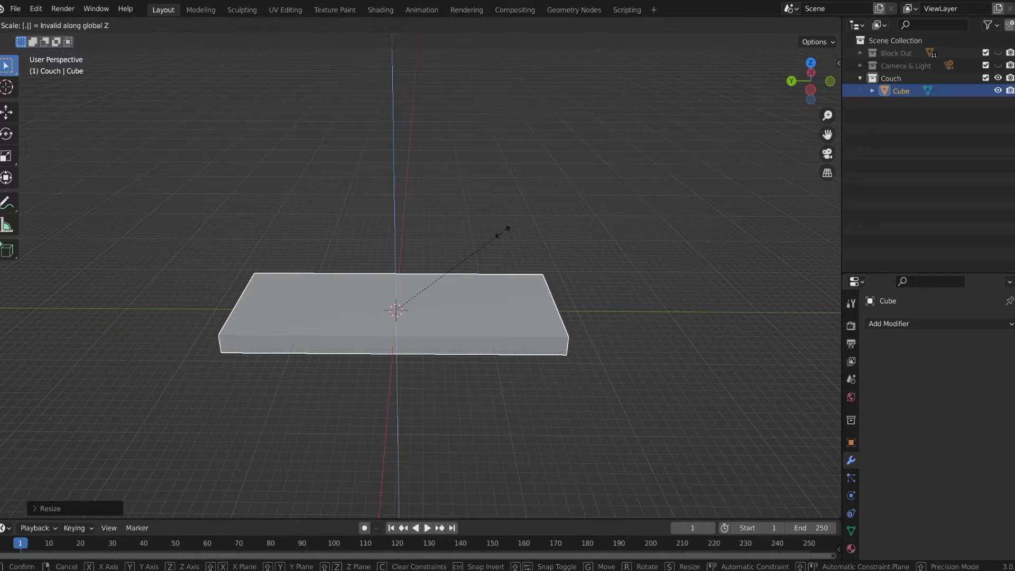
pyautogui.click(503, 233)
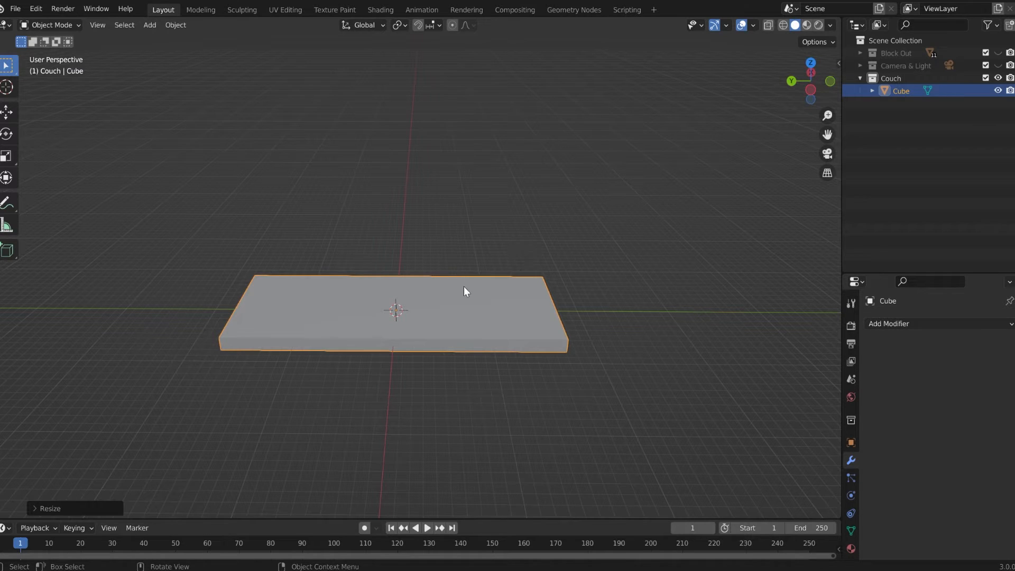
# Step: Duplicate the slab and move the copy straight up along the Z axis, leaving a gap above the original
pyautogui.keyDown('shift'); pyautogui.moveTo(407, 322); pyautogui.dragTo(423, 296, button='middle'); pyautogui.keyUp('shift')
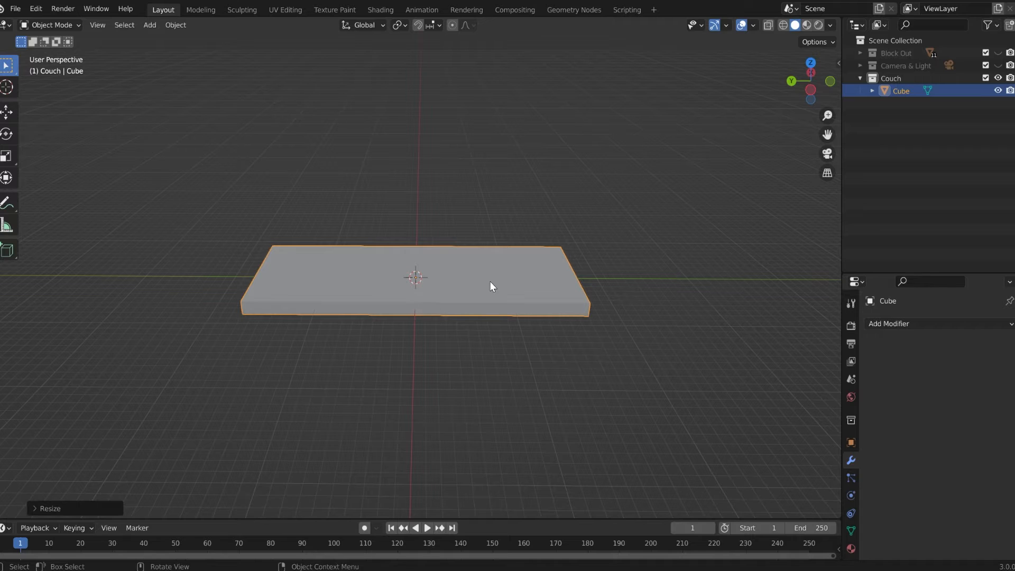
pyautogui.hotkey('shift', 'd')
pyautogui.press('z')
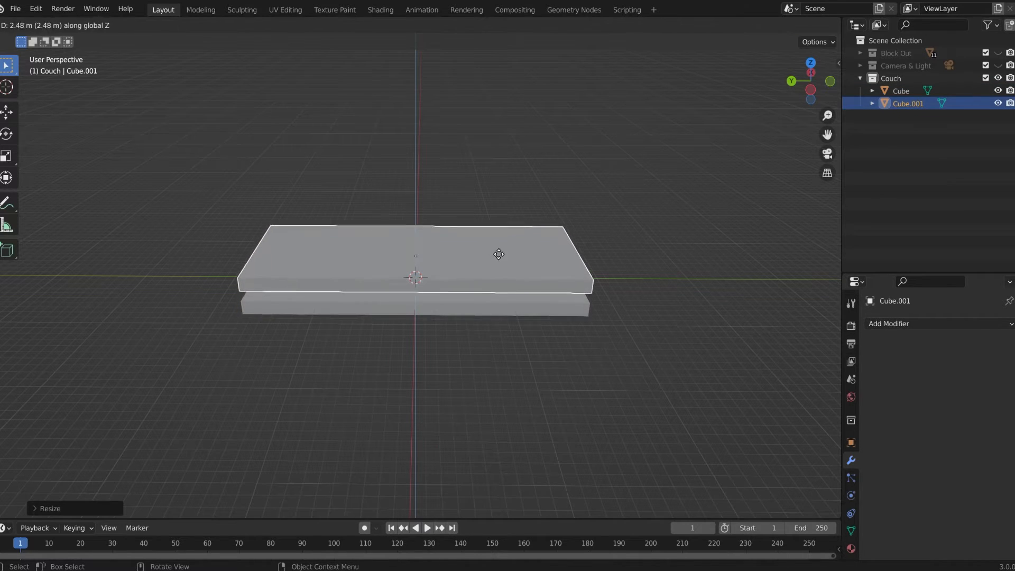
pyautogui.click(508, 231)
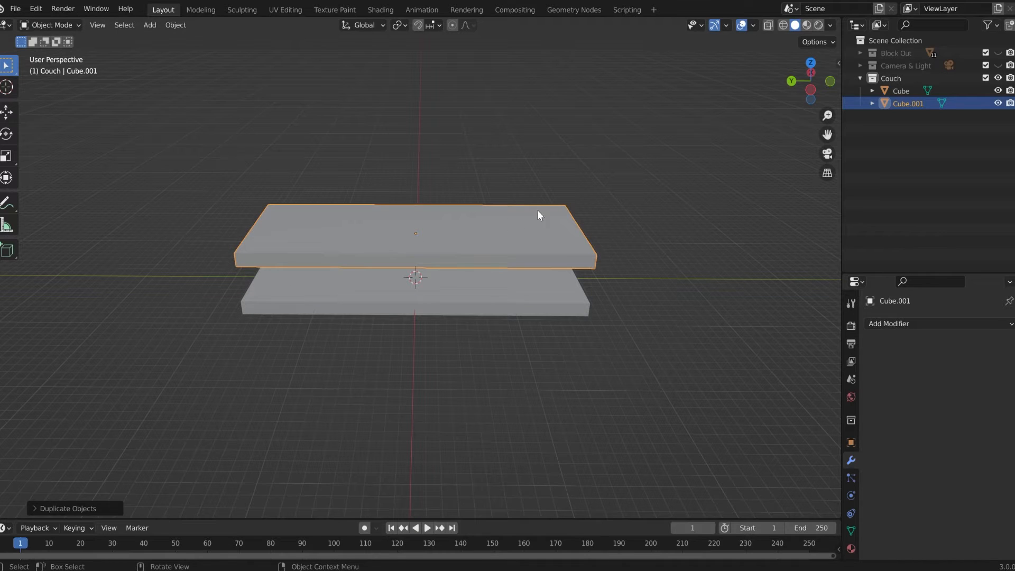
# Step: Rotate the upper slab 90 degrees about the Y axis to stand it upright as the backrest
pyautogui.press('r')
pyautogui.press('y')
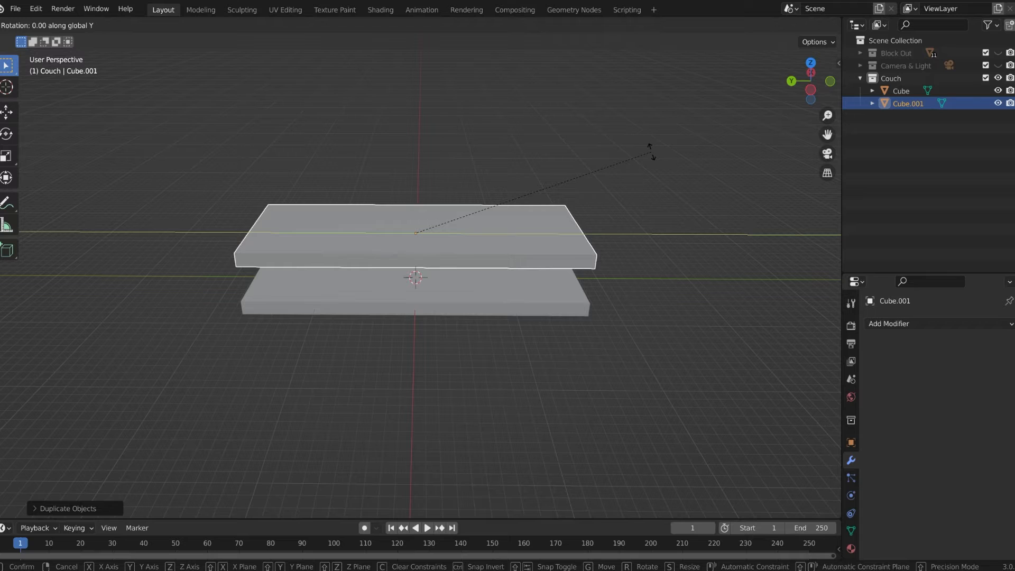
pyautogui.write('90')
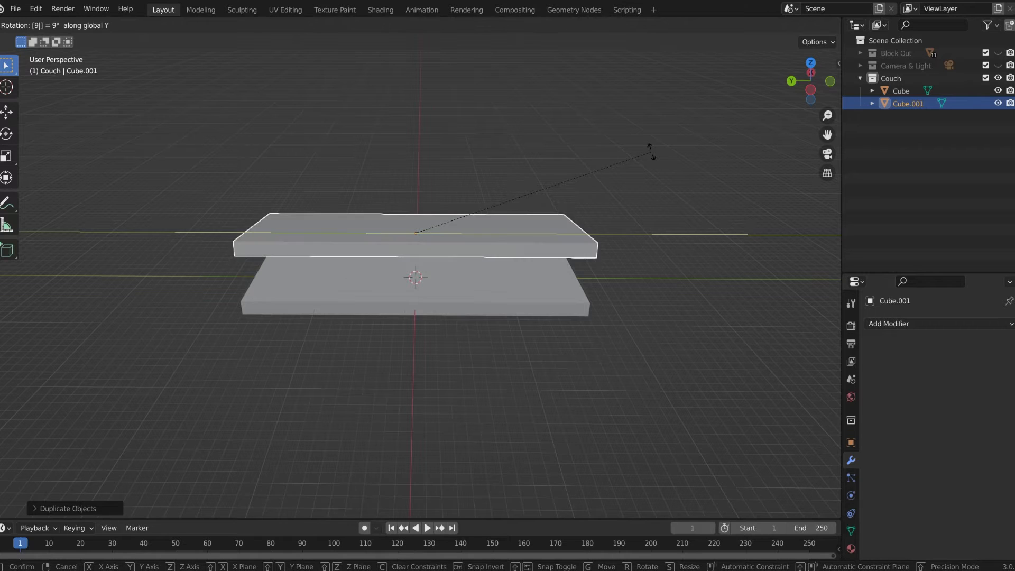
pyautogui.press('Return')
# Step: Move the upright backrest slab along the X axis to the rear edge of the seat slab
pyautogui.press('g')
pyautogui.press('y')
pyautogui.press('x')
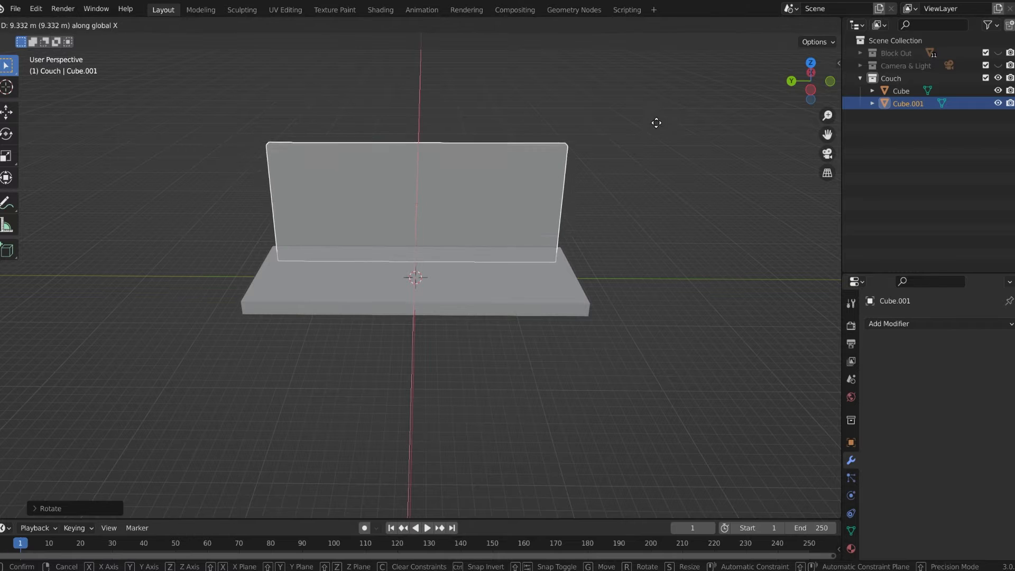
pyautogui.click(656, 153)
# Step: Raise the backrest about 1 m along the Z axis so its lower edge lines up with the seat slab's underside
pyautogui.moveTo(655, 154); pyautogui.dragTo(532, 154, button='middle')
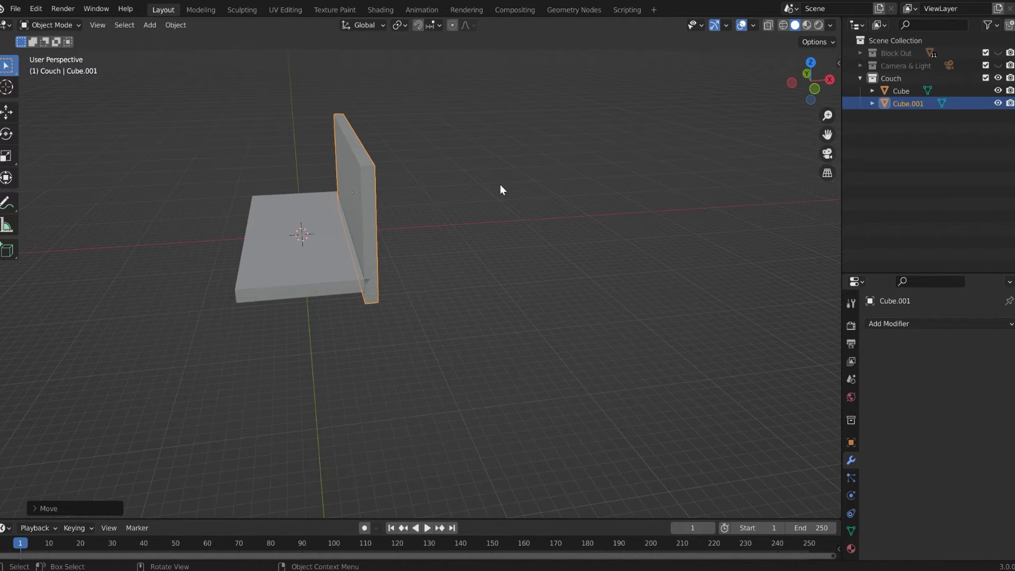
pyautogui.press('g')
pyautogui.press('z')
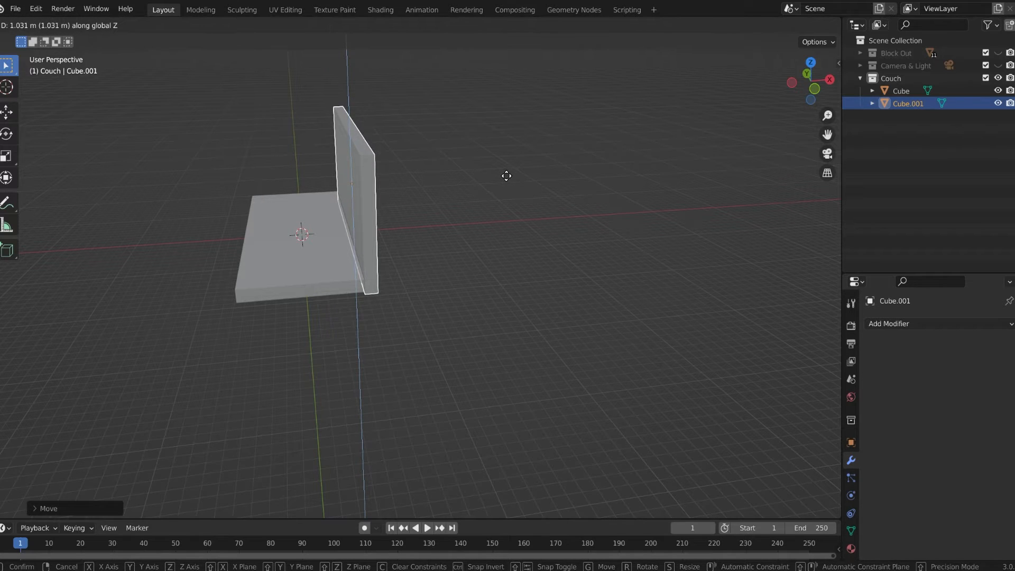
pyautogui.click(507, 175)
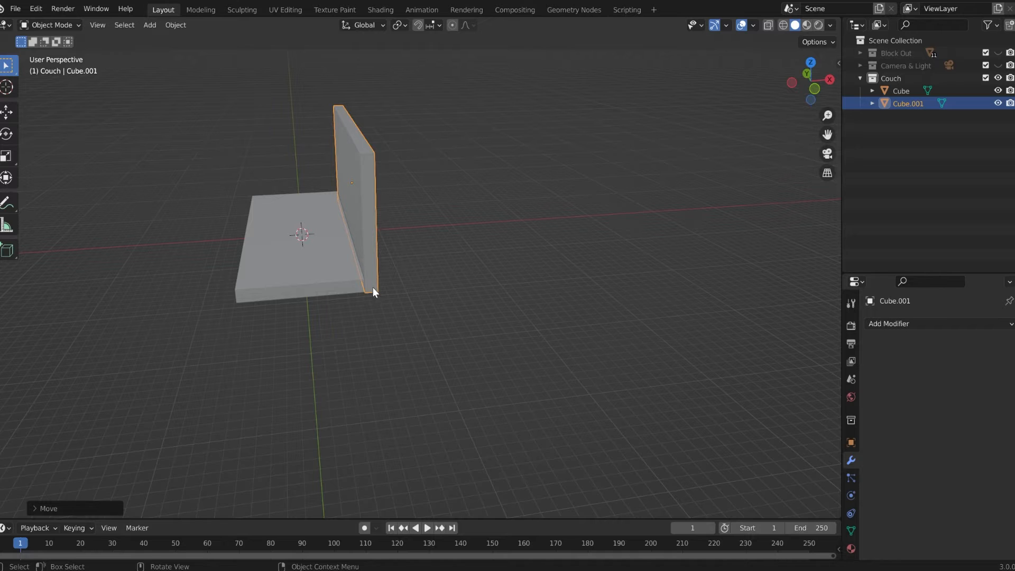
# Step: Add two evenly spaced loop cuts across the width of the seat slab, leaving them unslid
pyautogui.moveTo(332, 347); pyautogui.dragTo(482, 286, button='middle')
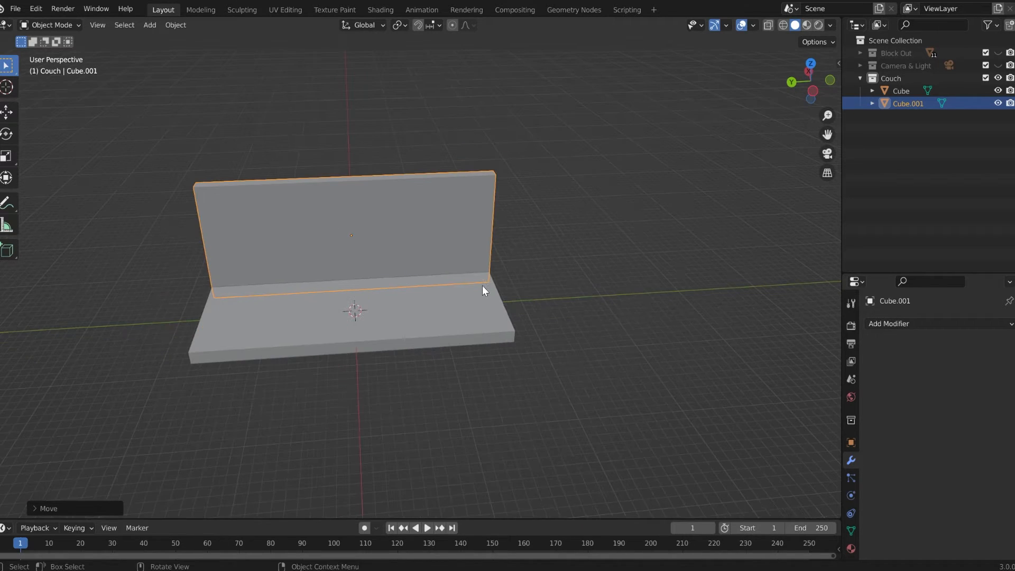
pyautogui.scroll(3, 512, 199)
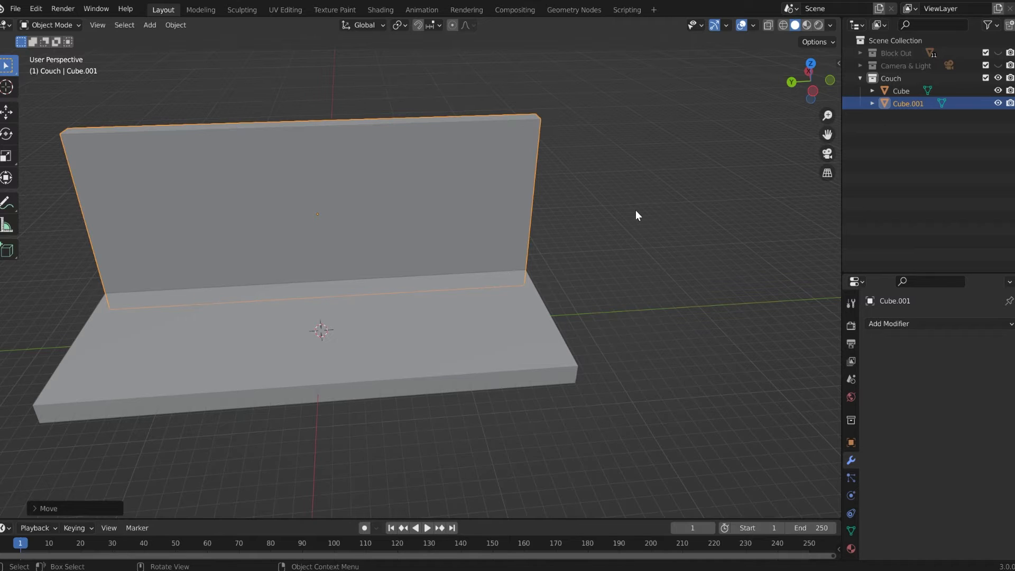
pyautogui.moveTo(630, 209); pyautogui.dragTo(590, 242, button='middle')
pyautogui.click(514, 365)
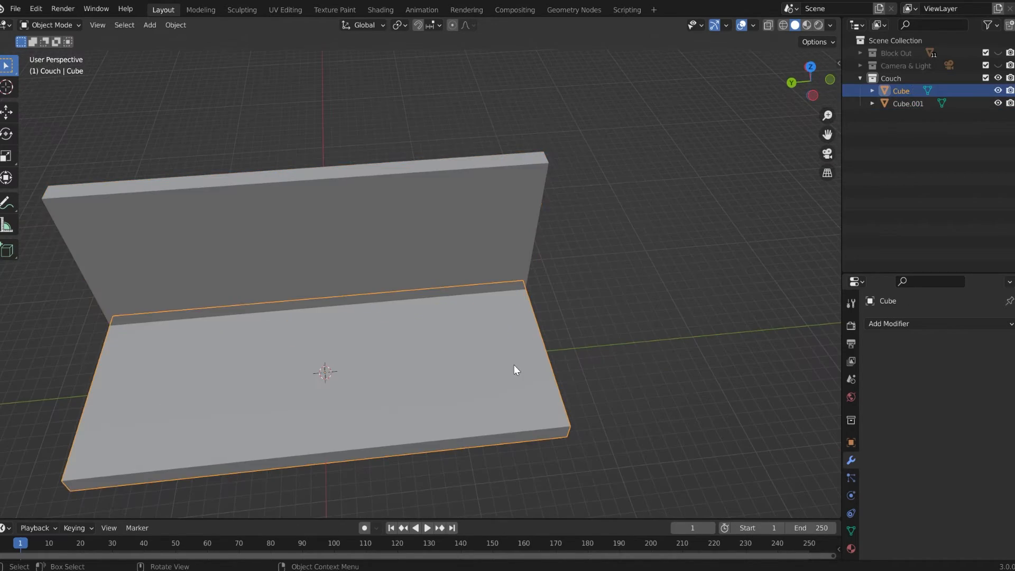
pyautogui.moveTo(572, 363); pyautogui.dragTo(567, 290, button='middle')
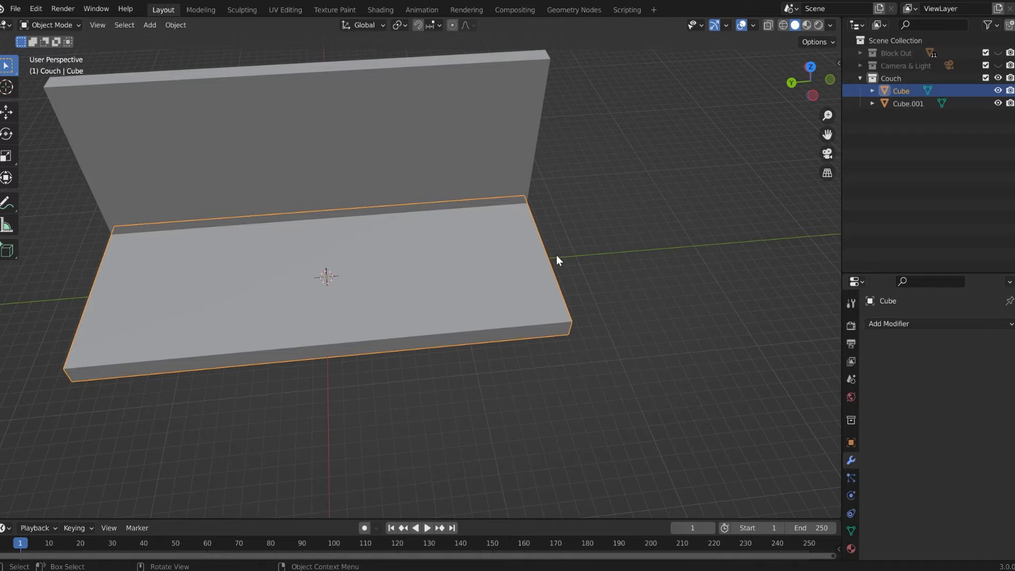
pyautogui.click(637, 297)
pyautogui.click(537, 286)
pyautogui.press('Tab')
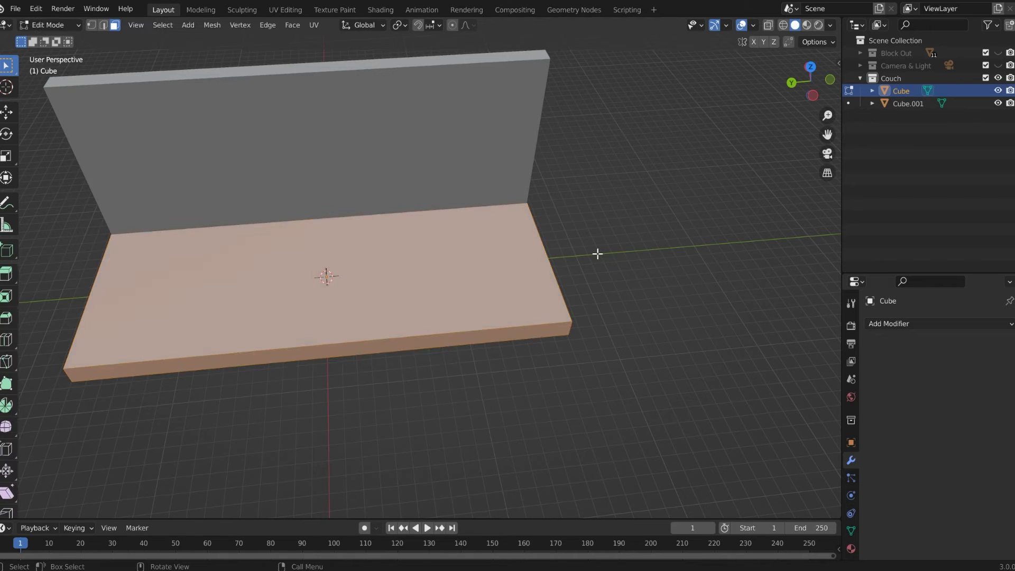
pyautogui.hotkey('ctrl', 'r')
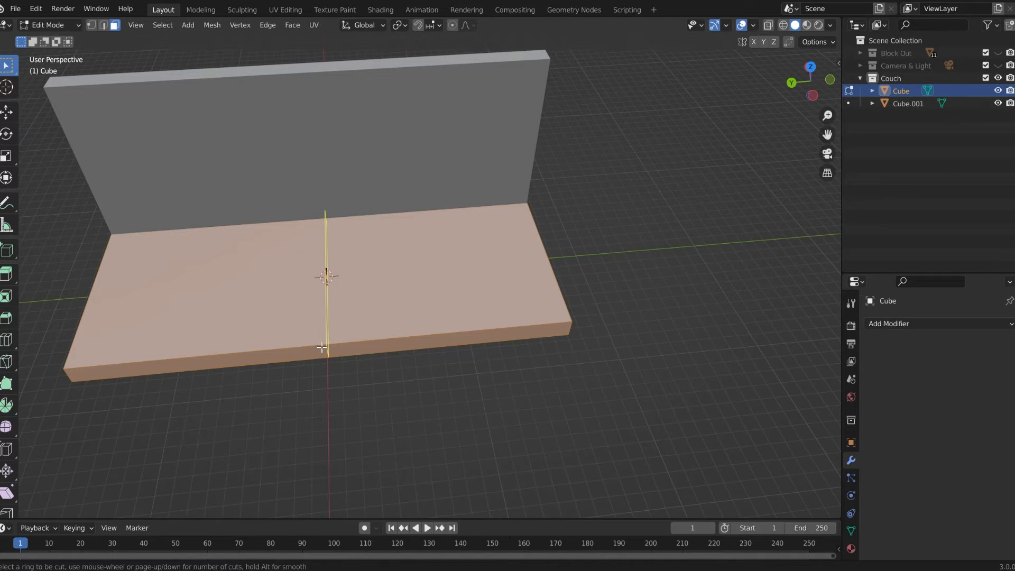
pyautogui.scroll(1, 322, 346)
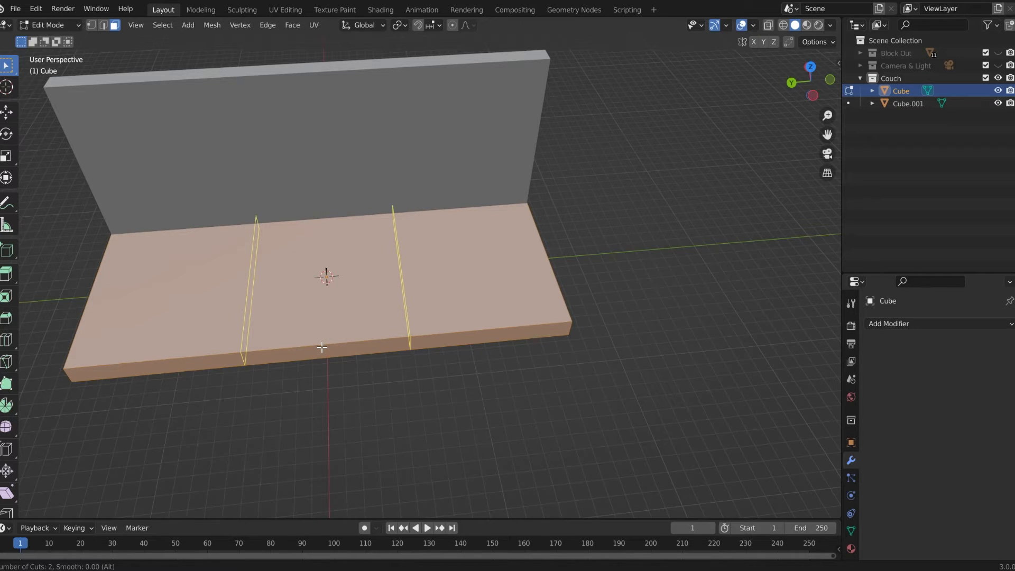
pyautogui.click(322, 347)
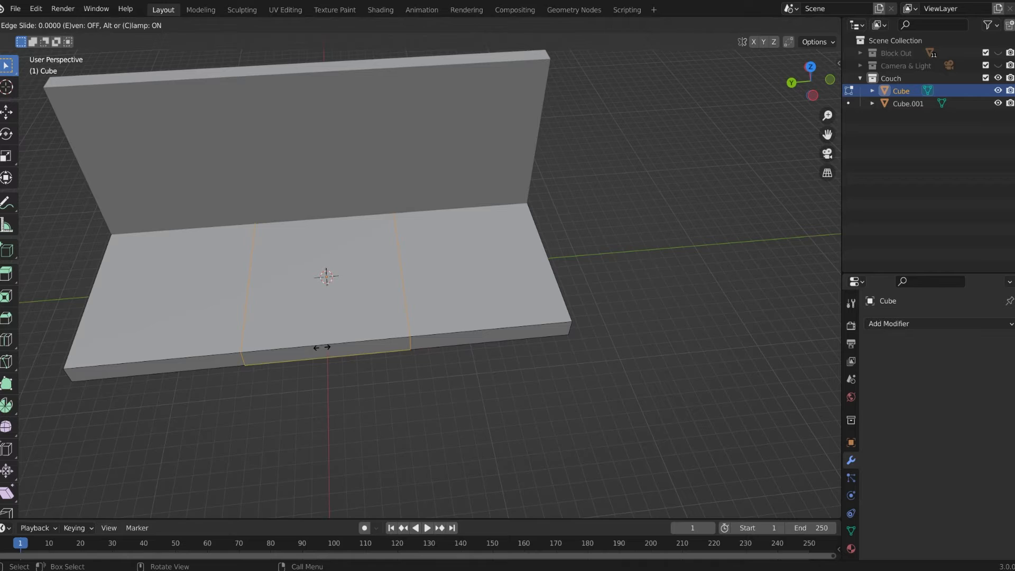
pyautogui.click(322, 347)
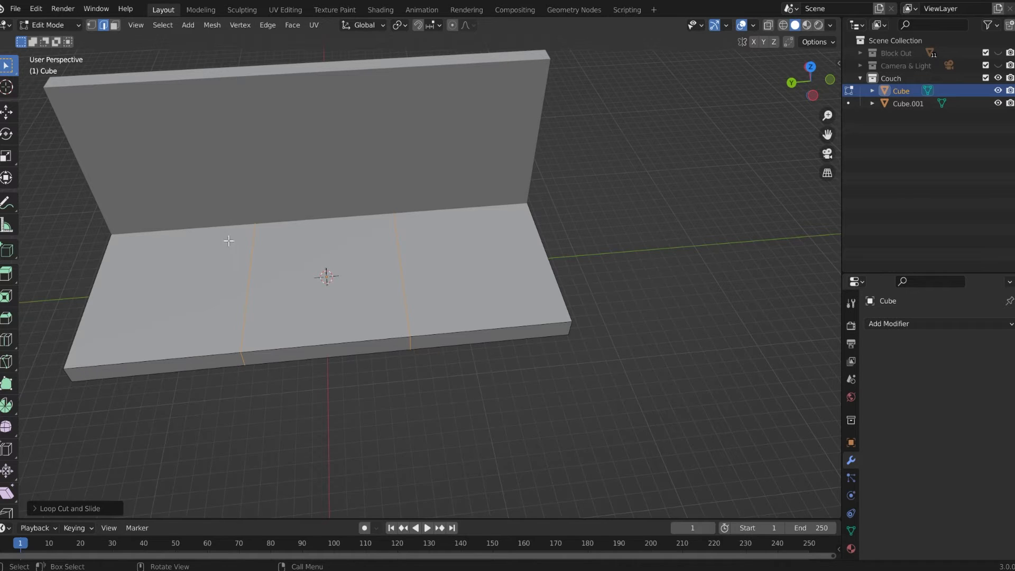
# Step: Scale the two edge loops apart along the Y axis by a factor of 2.8, towards the seat's ends
pyautogui.moveTo(242, 376); pyautogui.dragTo(236, 326, button='middle')
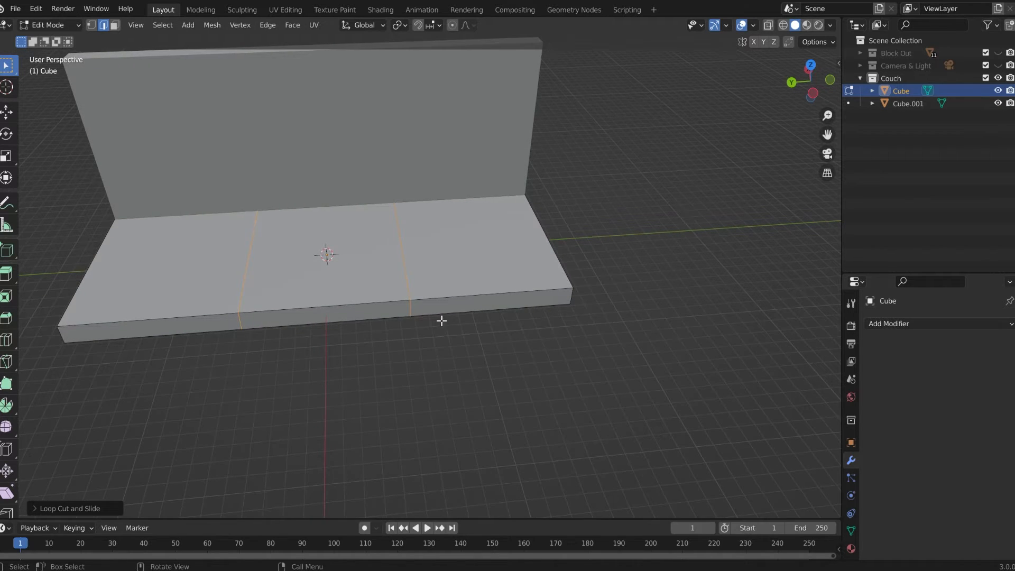
pyautogui.press('s')
pyautogui.press('x')
pyautogui.press('y')
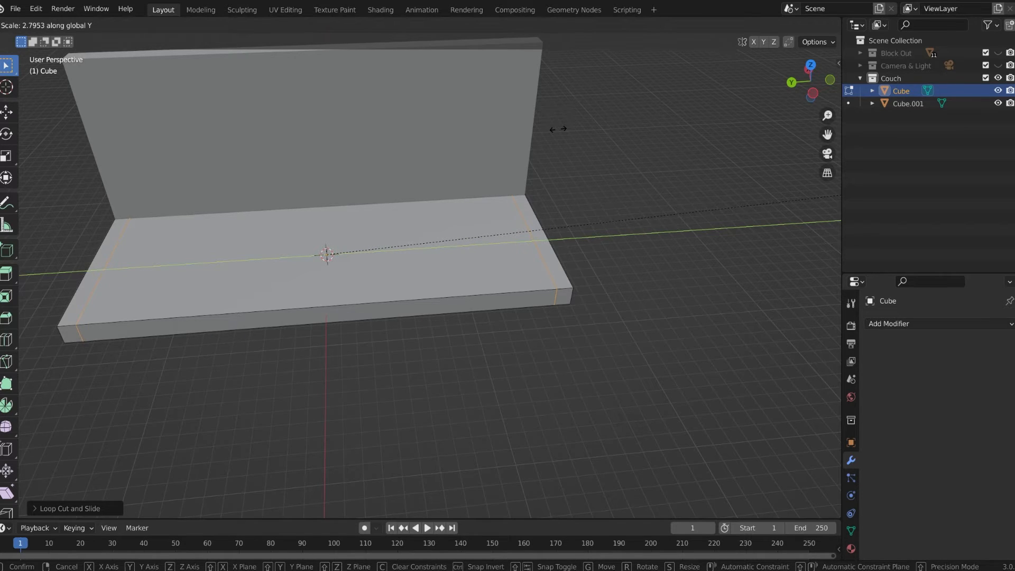
pyautogui.write('2.8')
pyautogui.press('Return')
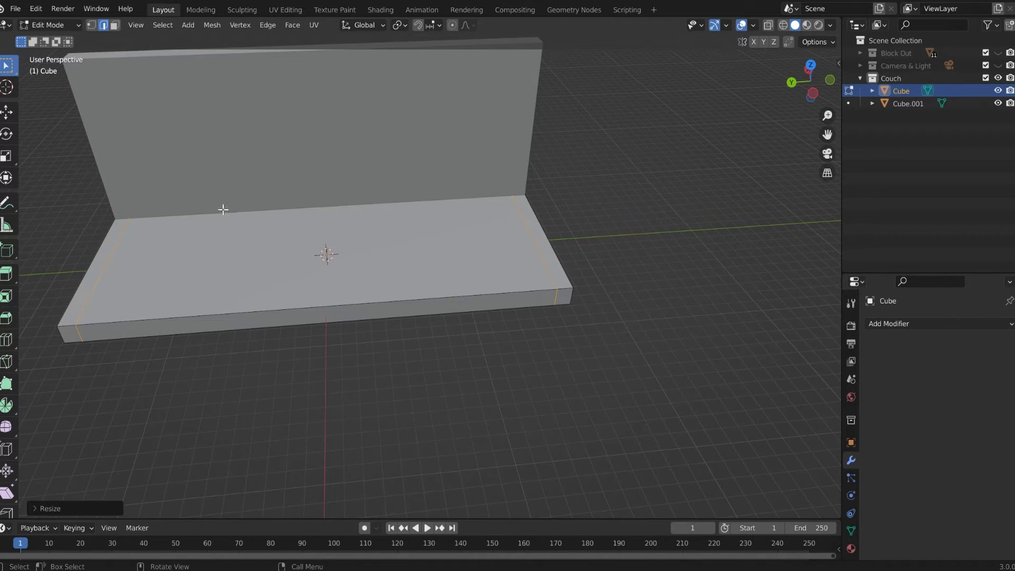
# Step: Extrude the two narrow top faces at the seat's ends upward by 6.5 m to form the armrests
pyautogui.press('3')
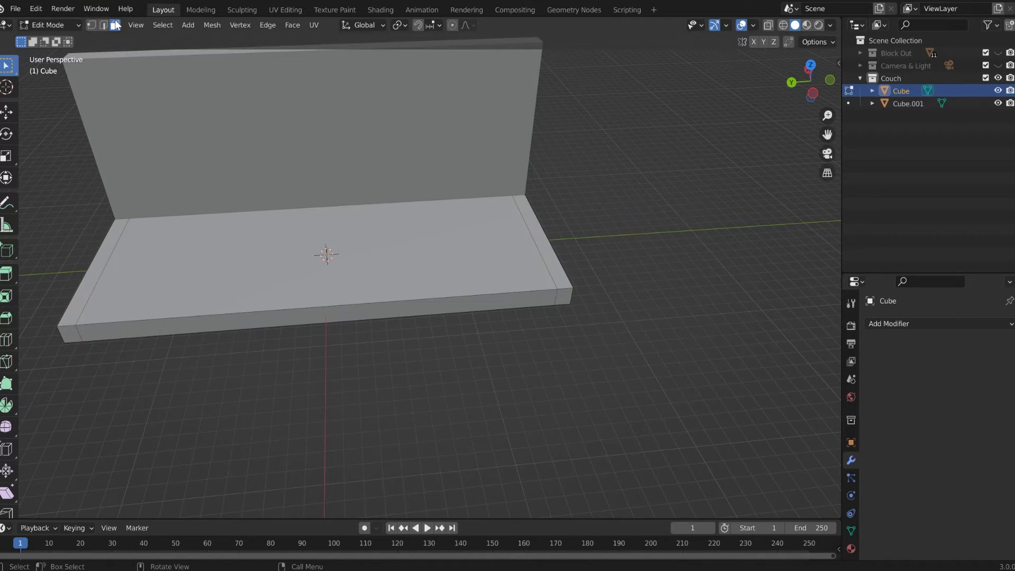
pyautogui.click(94, 278)
pyautogui.keyDown('shift'); pyautogui.click(547, 247); pyautogui.keyUp('shift')
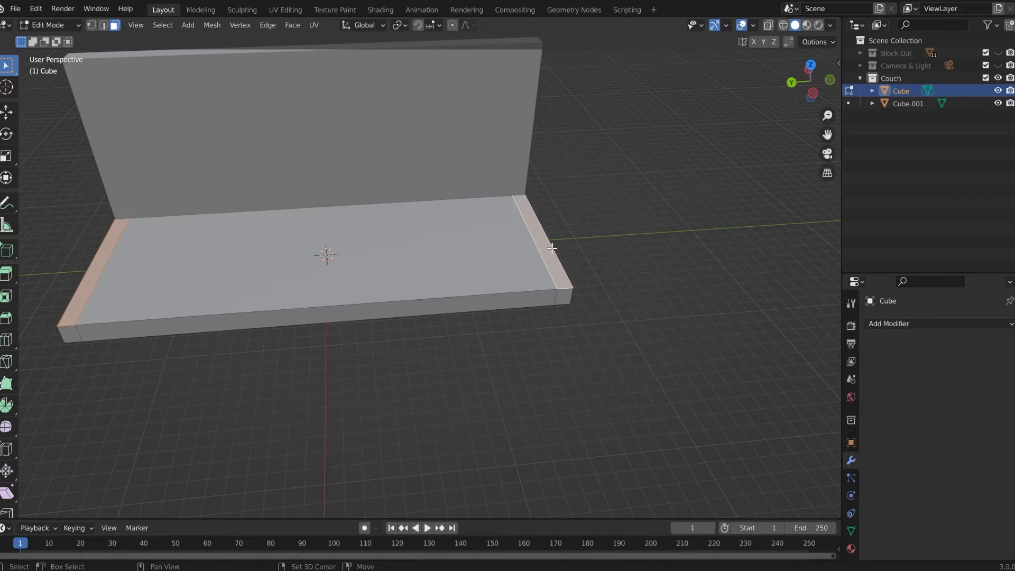
pyautogui.press('e')
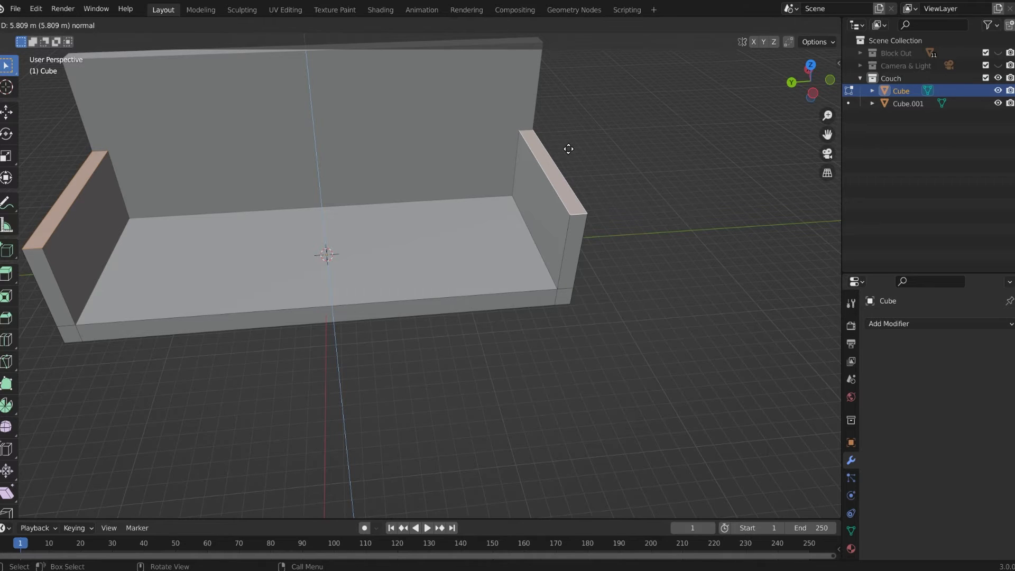
pyautogui.write('6.')
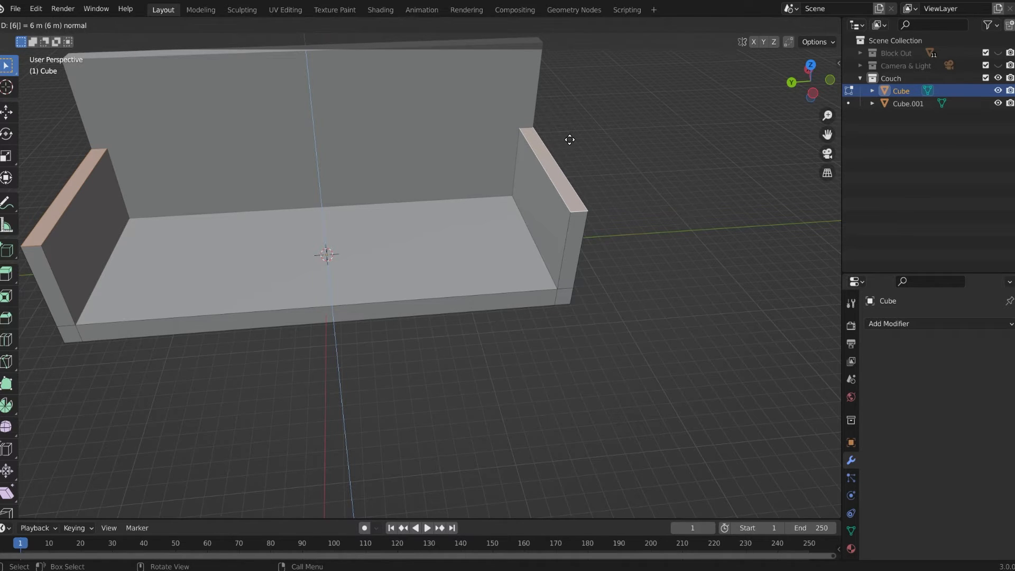
pyautogui.write('5')
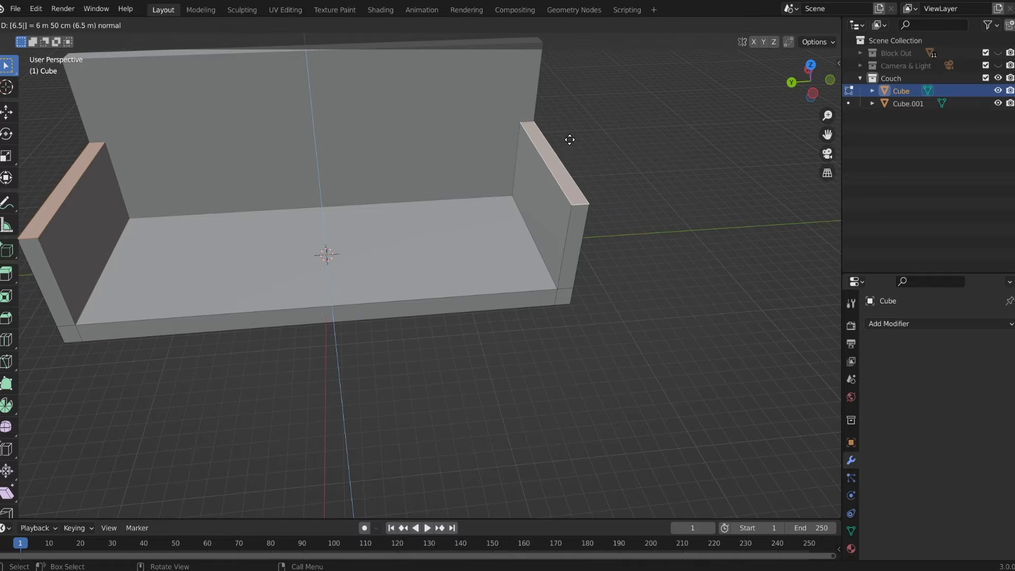
pyautogui.press('Return')
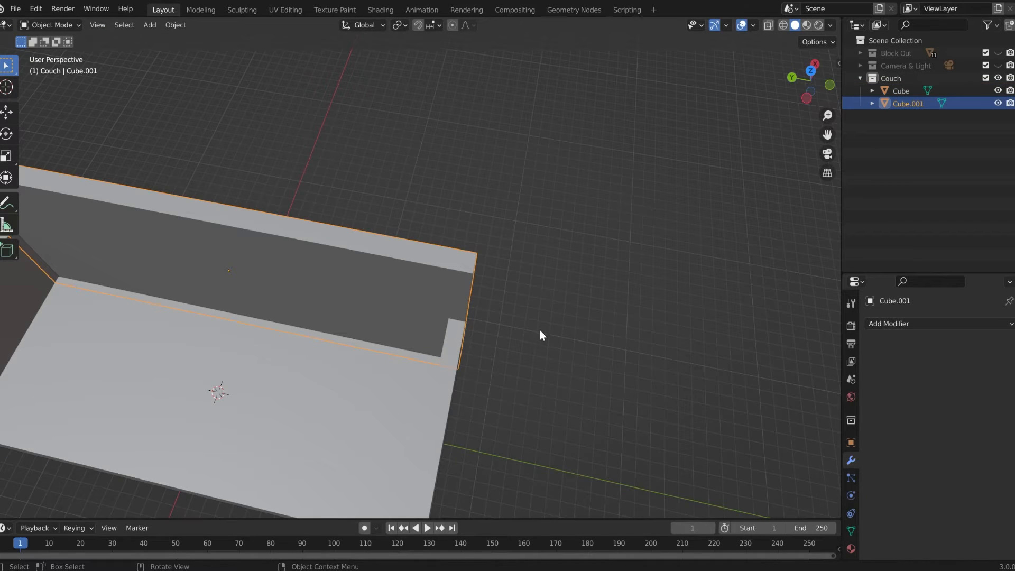
# Step: Shift the backrest about 1.2 m along the Y axis so its end lines up with the armrest's inner face
pyautogui.press('g')
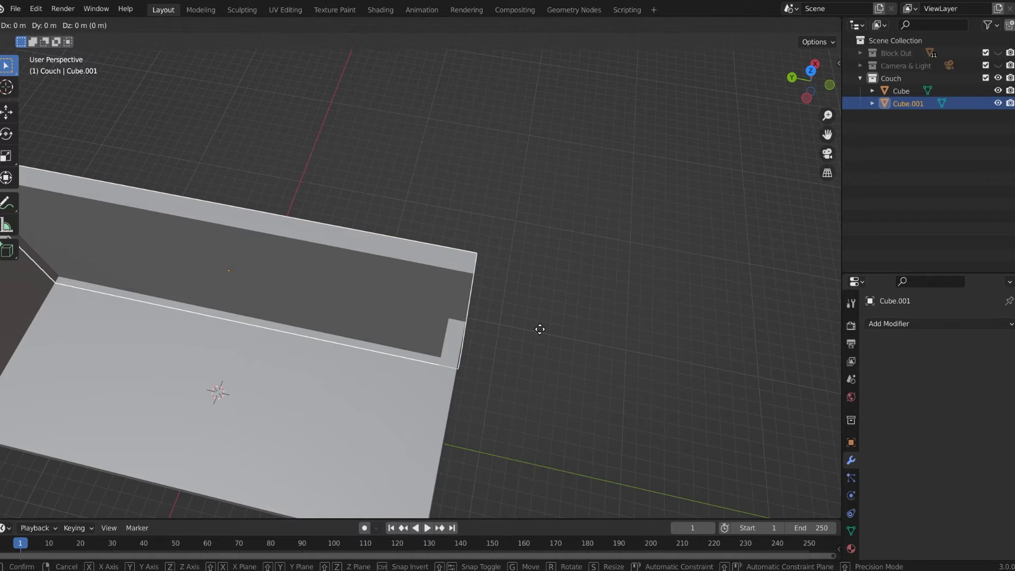
pyautogui.press('y')
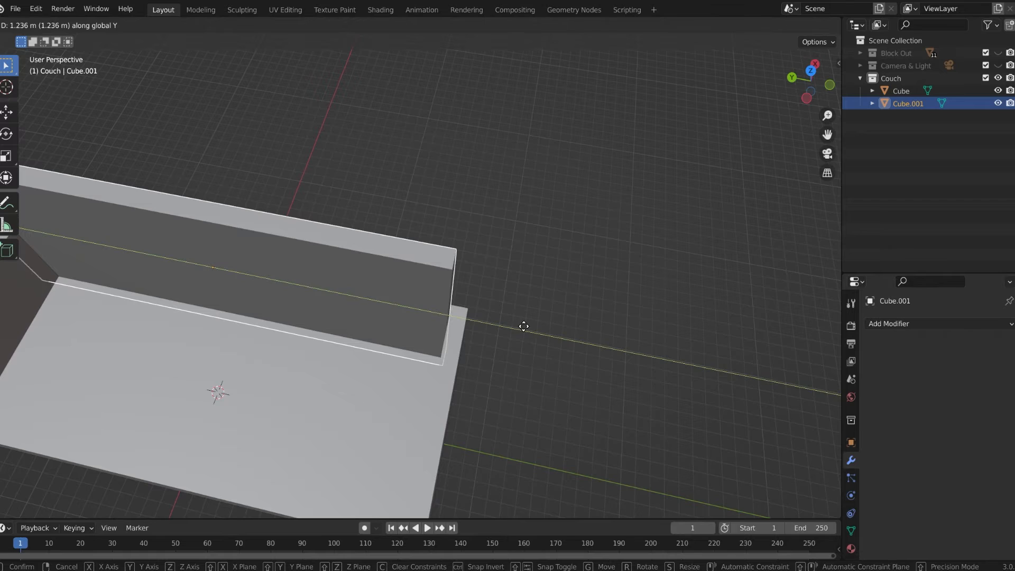
pyautogui.click(522, 326)
# Step: Show the Block Out collection and check the couch's size in the room through the scene camera
pyautogui.moveTo(509, 328); pyautogui.dragTo(455, 264, button='middle')
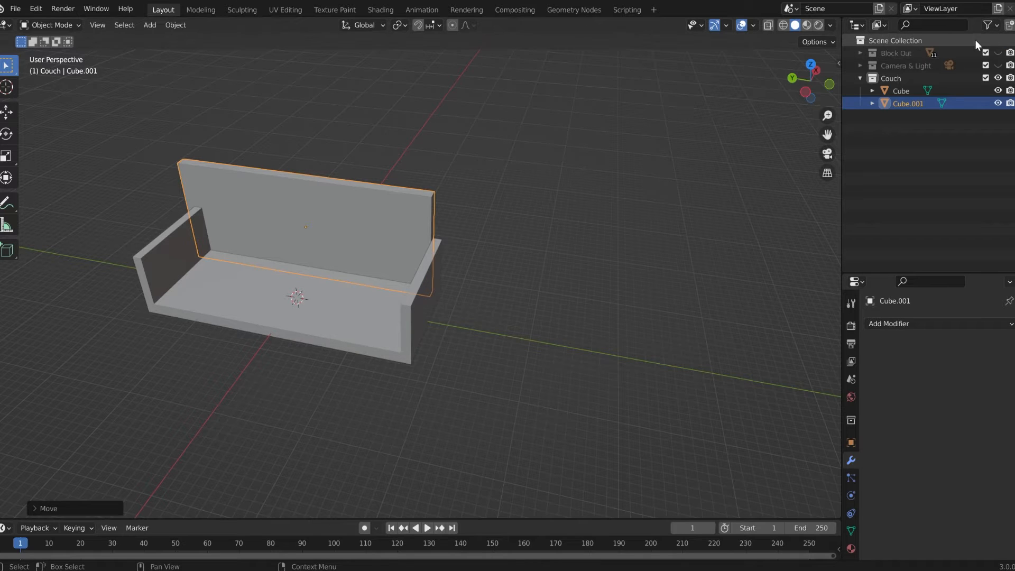
pyautogui.click(996, 52)
pyautogui.scroll(-4, 565, 156)
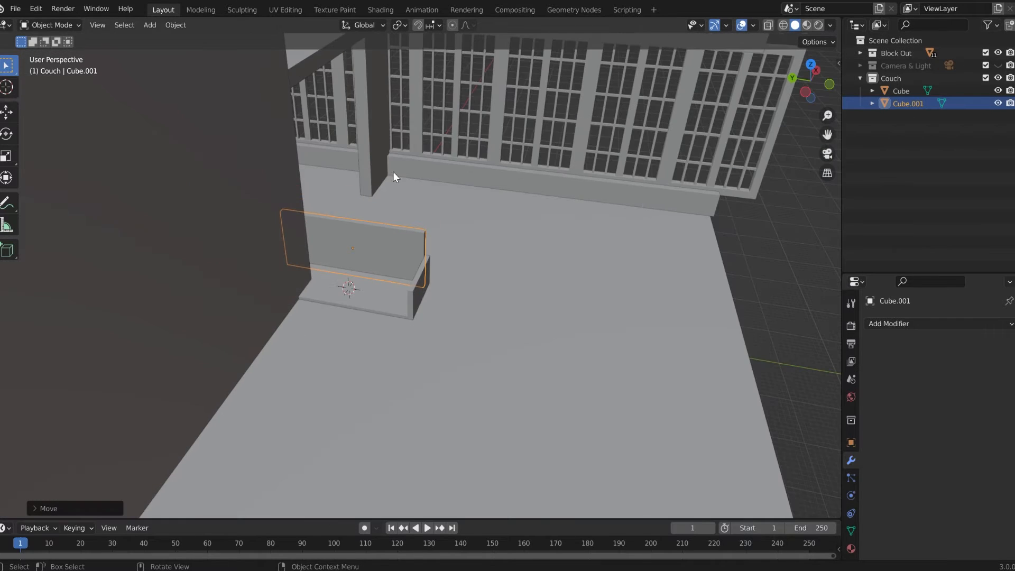
pyautogui.moveTo(392, 172); pyautogui.dragTo(338, 171, button='middle')
pyautogui.press('KP_0')
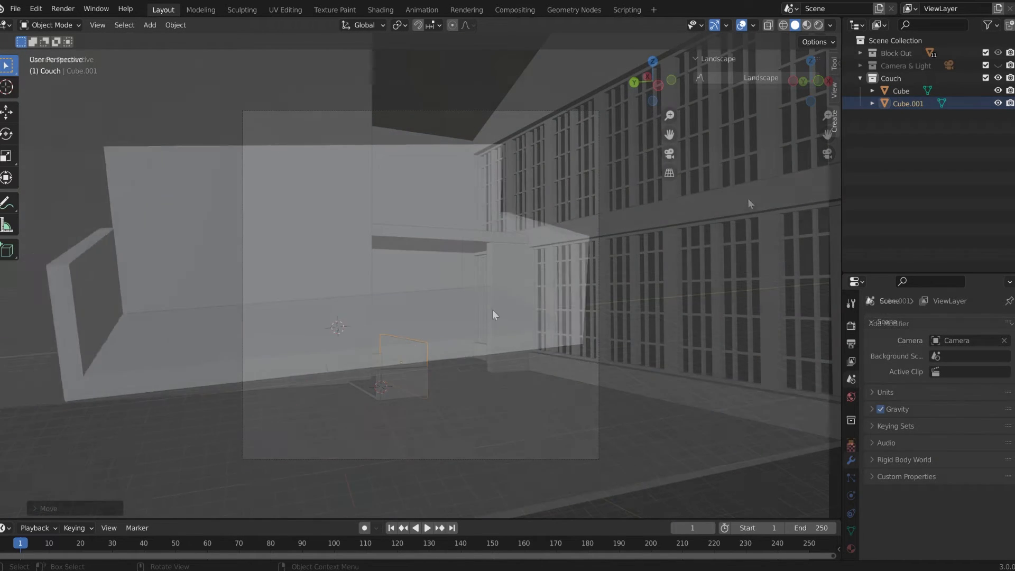
# Step: Add a cube mesh to the Couch collection and raise it about 1.96 m along the Z axis above the seat
pyautogui.hotkey('shift', 'a')
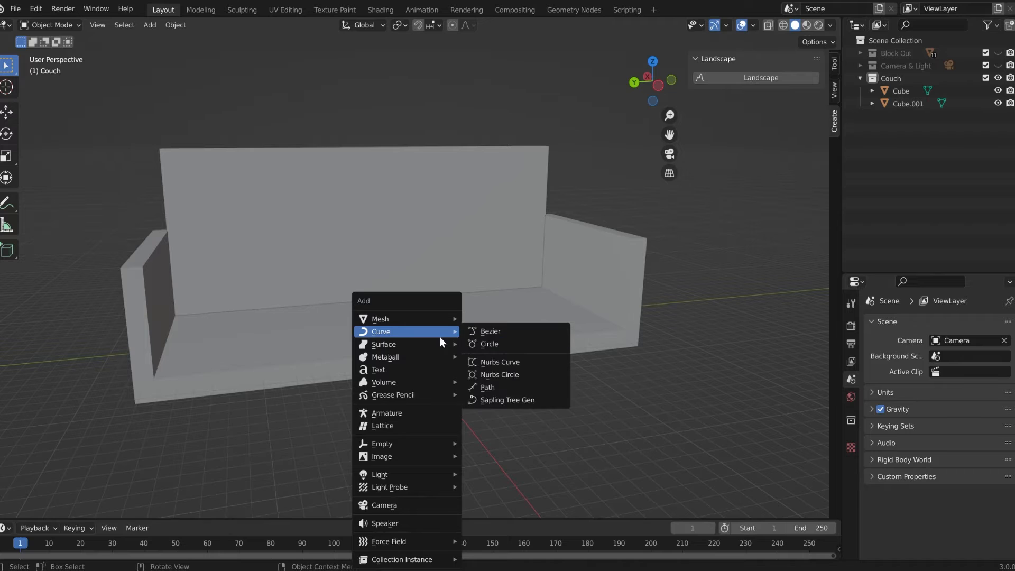
pyautogui.moveTo(434, 317)
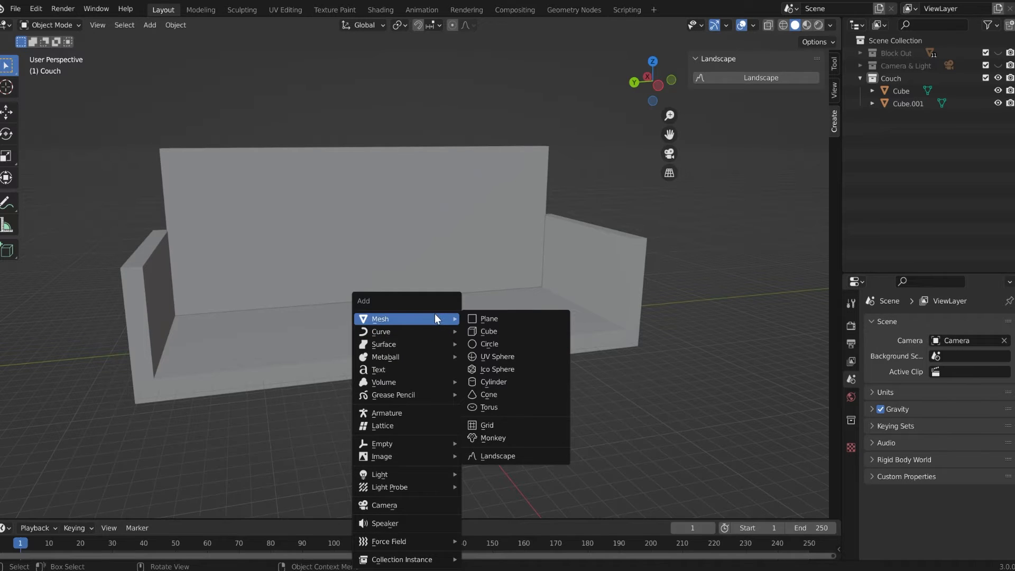
pyautogui.click(480, 331)
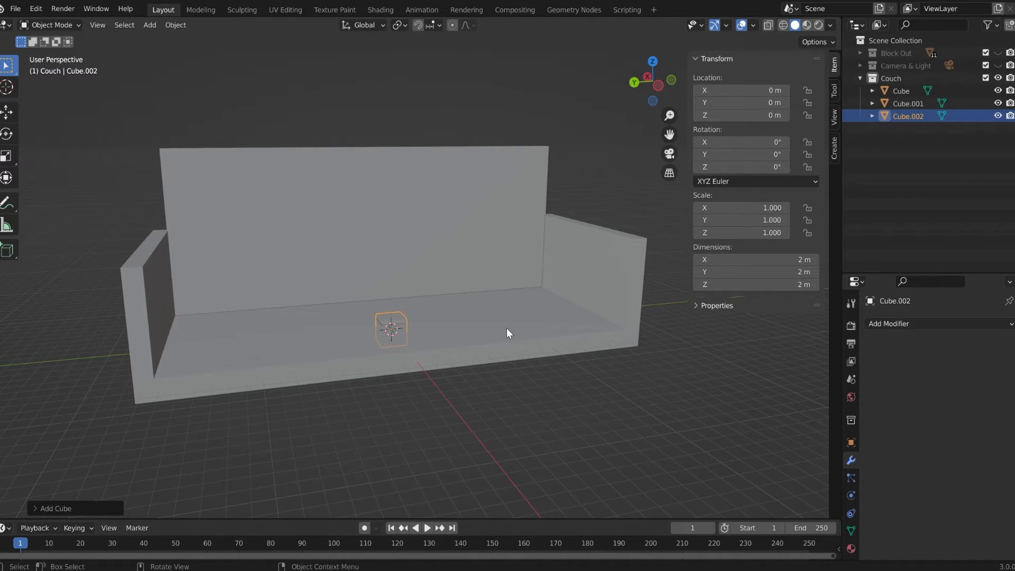
pyautogui.press('g')
pyautogui.press('z')
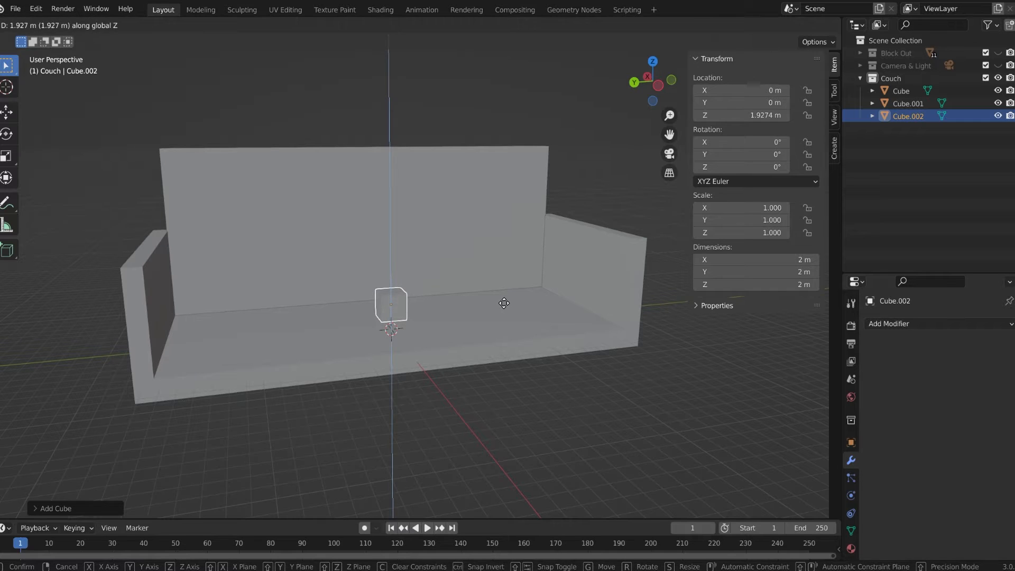
pyautogui.click(503, 302)
# Step: Scale the new cube by 5.34 along the Y axis to set the seat cushion's width
pyautogui.moveTo(482, 300); pyautogui.dragTo(457, 341, button='middle')
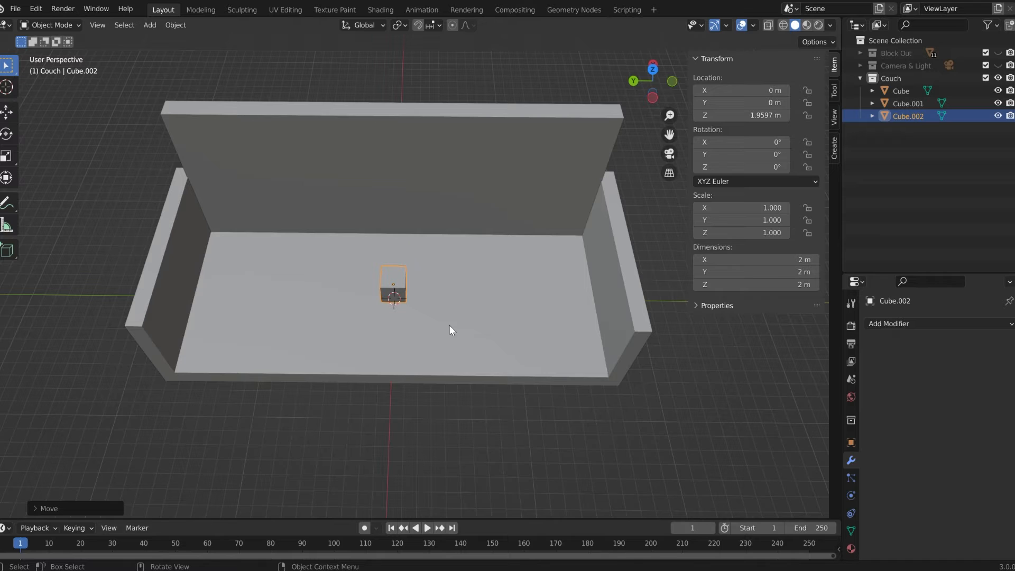
pyautogui.press('s')
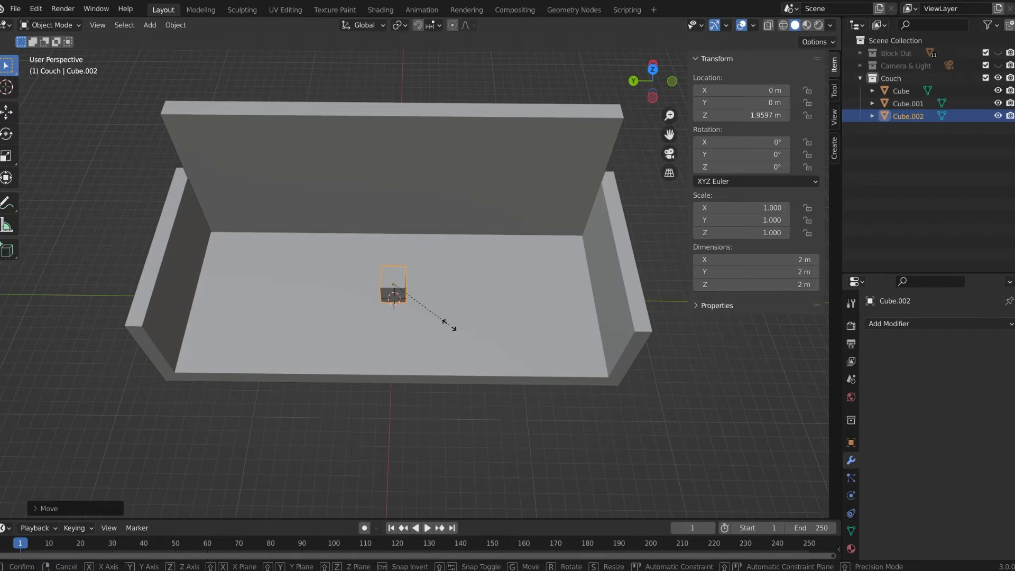
pyautogui.press('y')
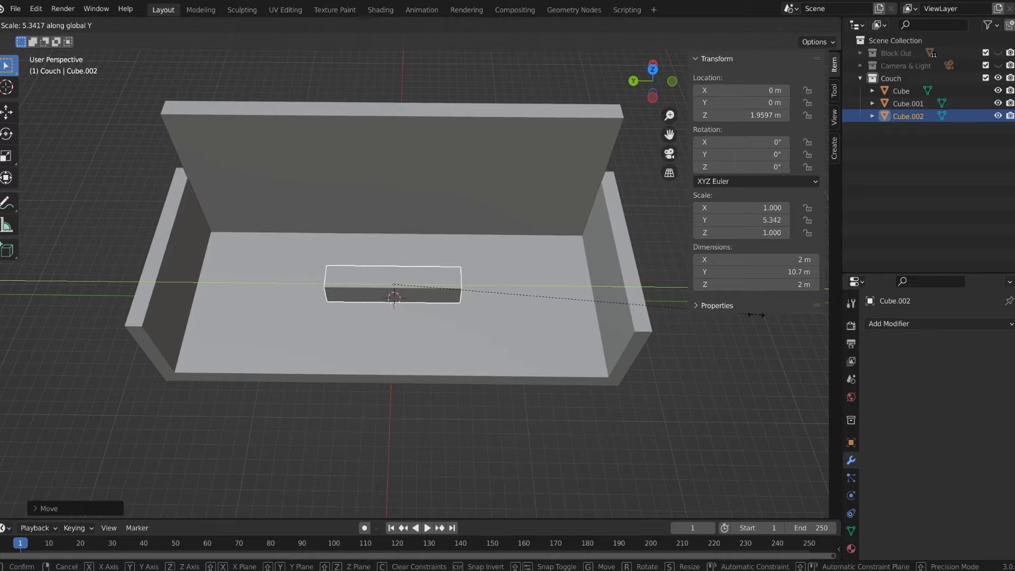
pyautogui.write('5.')
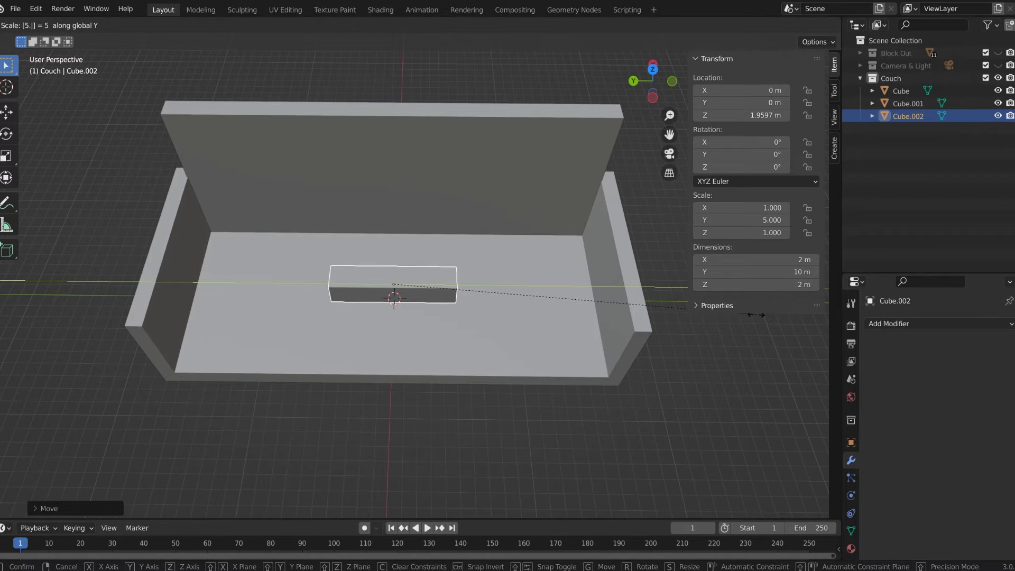
pyautogui.write('34')
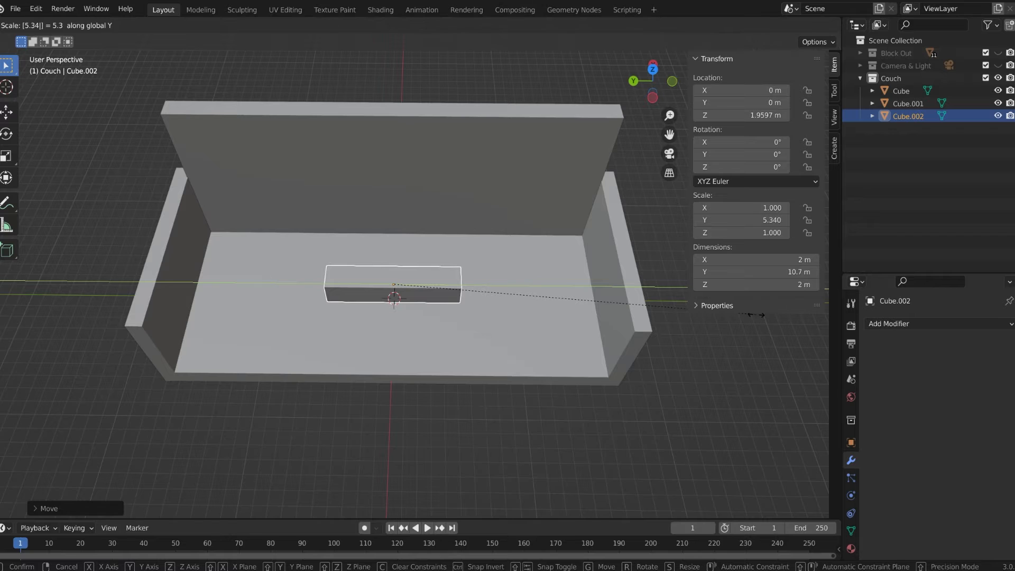
pyautogui.press('Return')
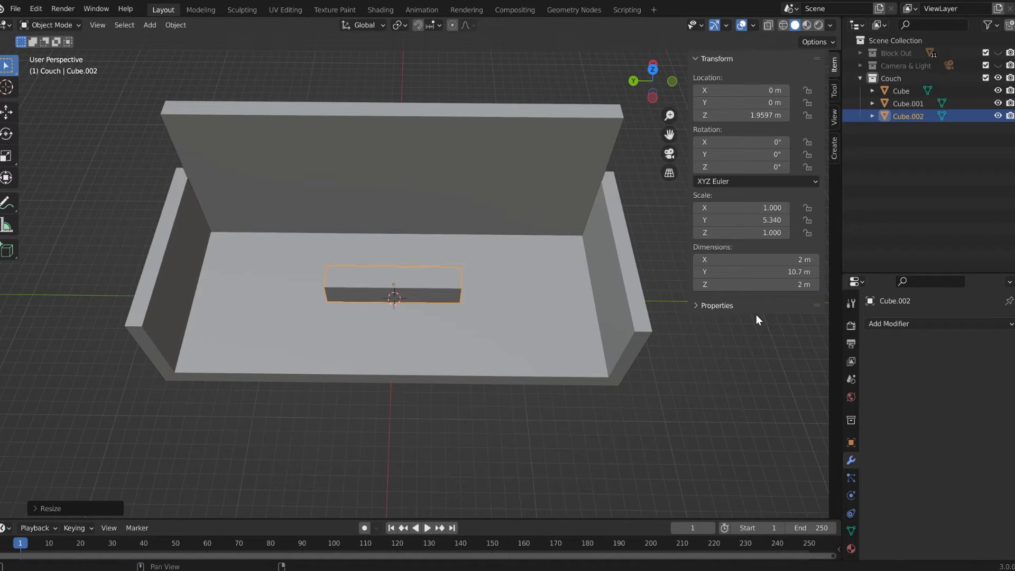
# Step: Scale the cushion along the X axis to about 13.1 m so it spans the seat's depth
pyautogui.press('s')
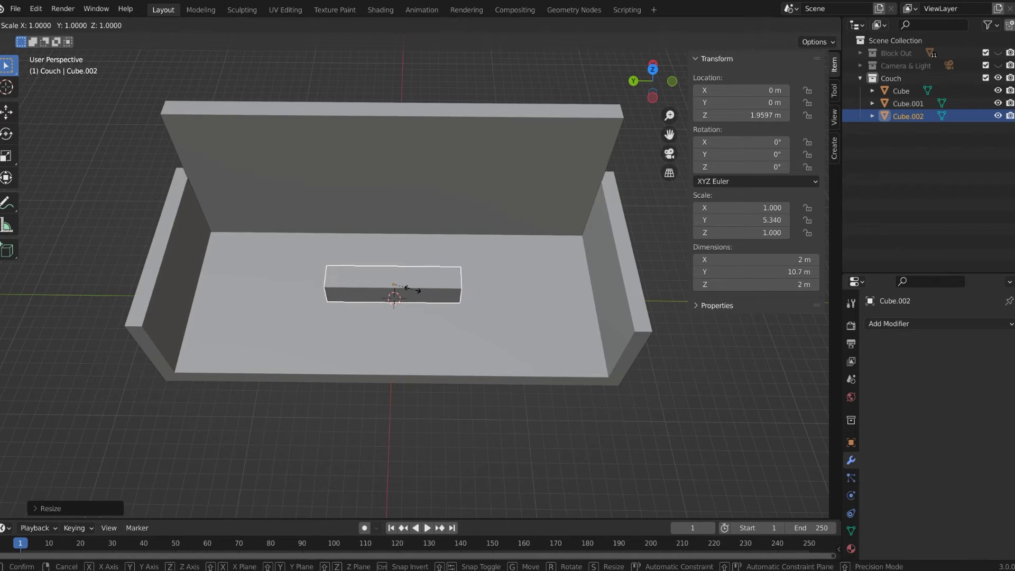
pyautogui.press('x')
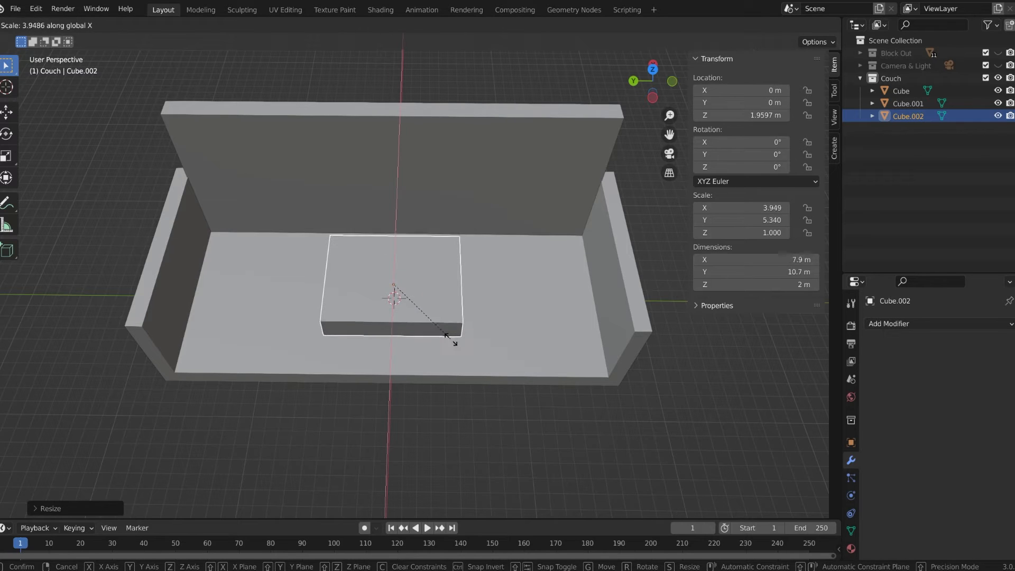
pyautogui.click(469, 395)
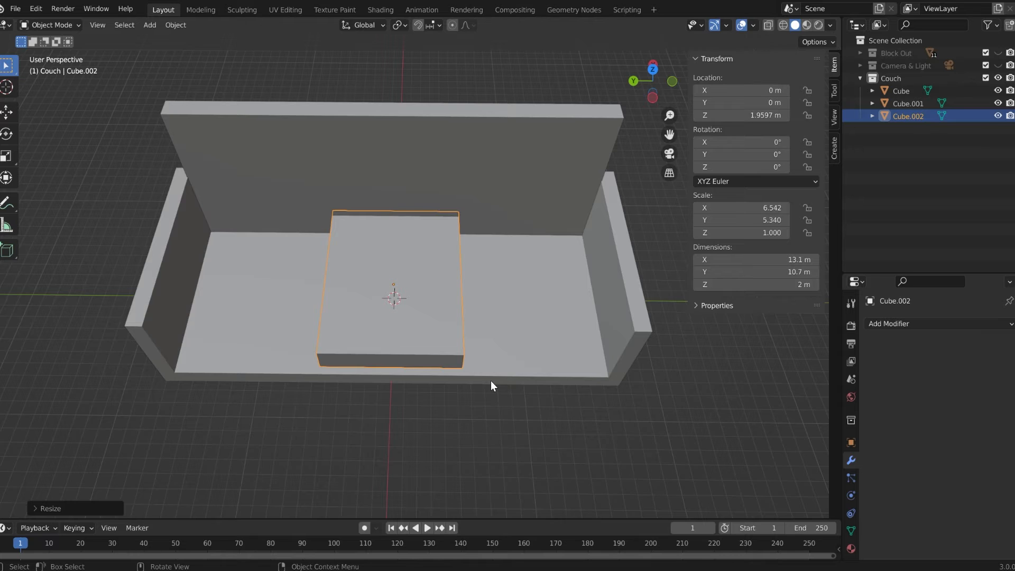
# Step: Move the cushion about -0.67 m along the X axis towards the seat's front edge
pyautogui.moveTo(449, 389); pyautogui.dragTo(489, 345, button='middle')
pyautogui.scroll(2, 520, 349)
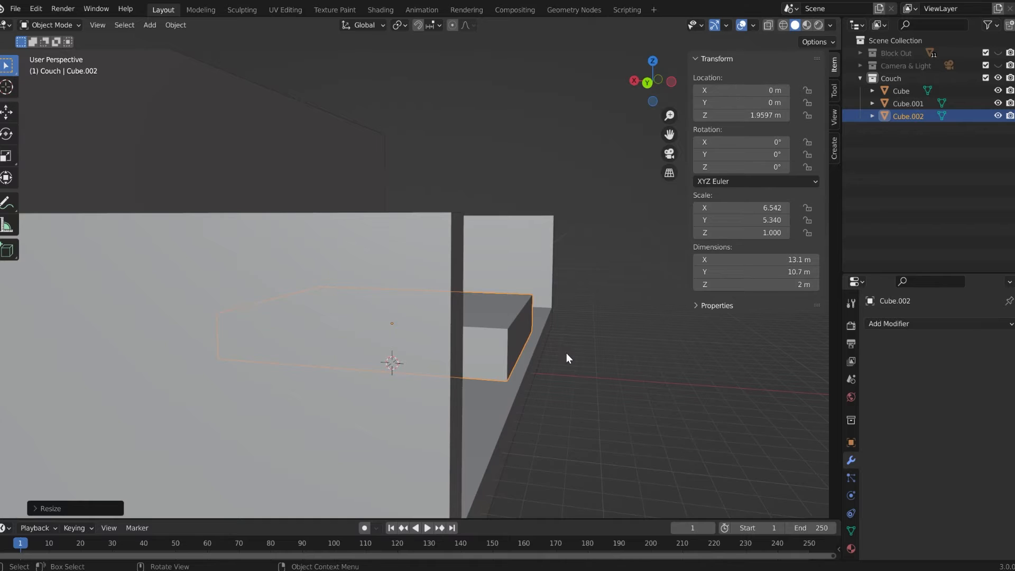
pyautogui.press('g')
pyautogui.press('x')
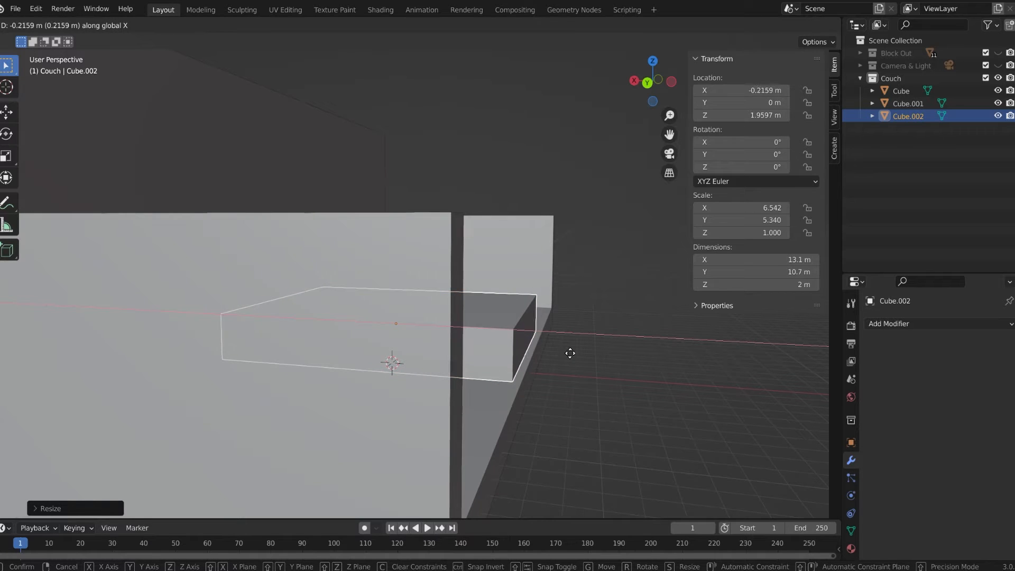
pyautogui.click(579, 353)
# Step: Lengthen the cushion along the X axis to about 13.3 m and shift it about 0.11 m along X towards the backrest
pyautogui.moveTo(578, 354); pyautogui.dragTo(539, 403, button='middle')
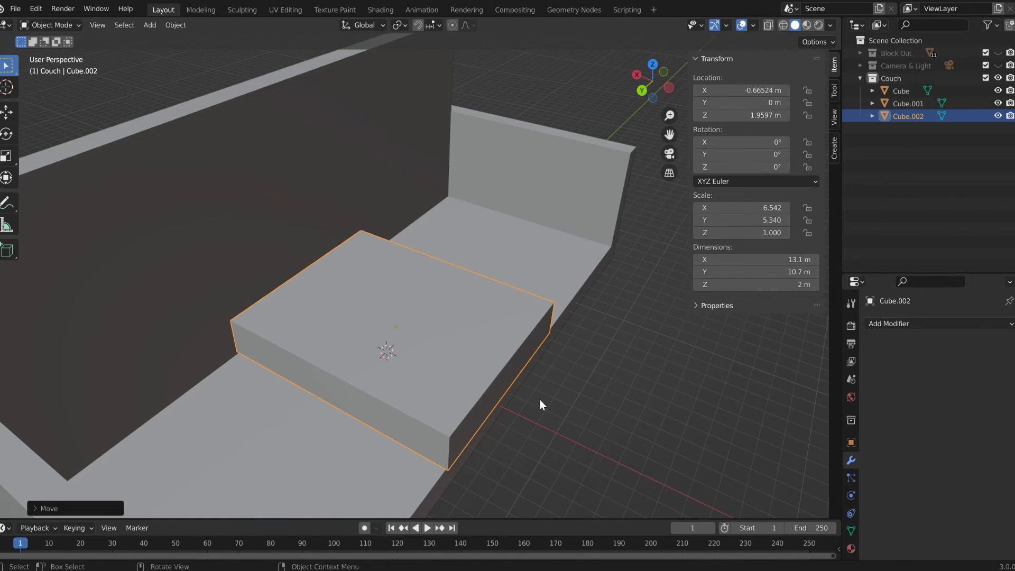
pyautogui.press('s')
pyautogui.press('x')
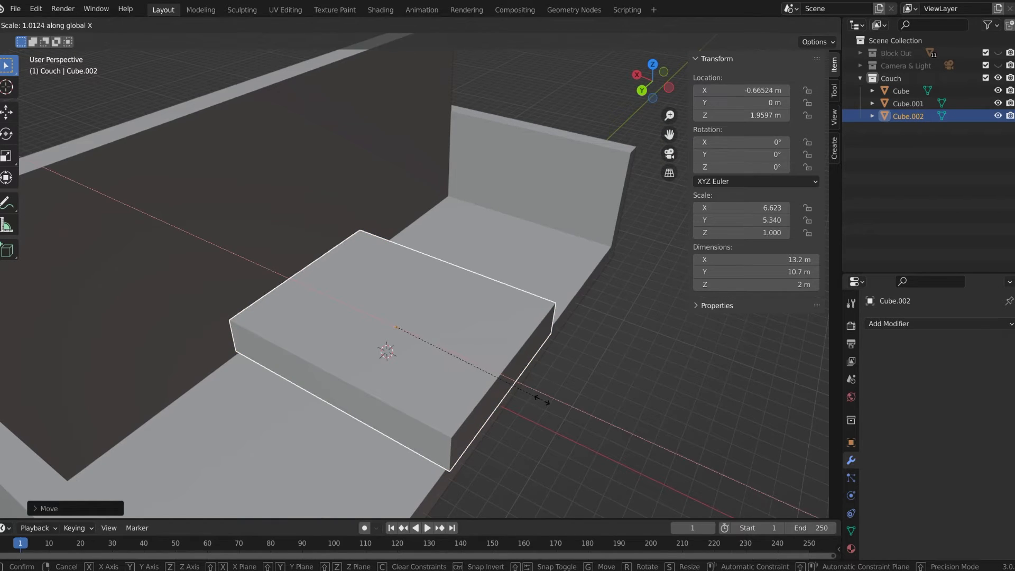
pyautogui.click(543, 401)
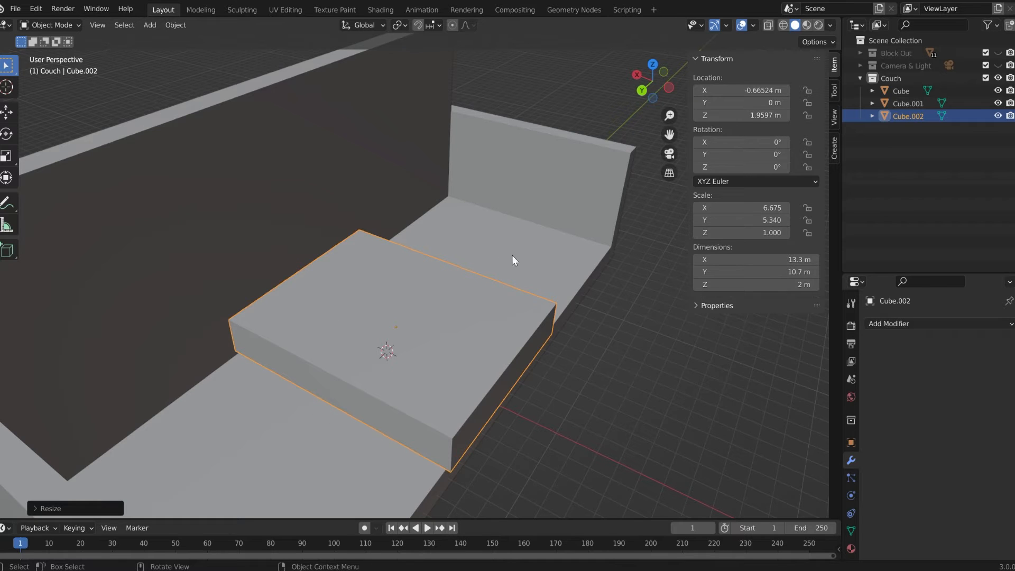
pyautogui.press('g')
pyautogui.press('x')
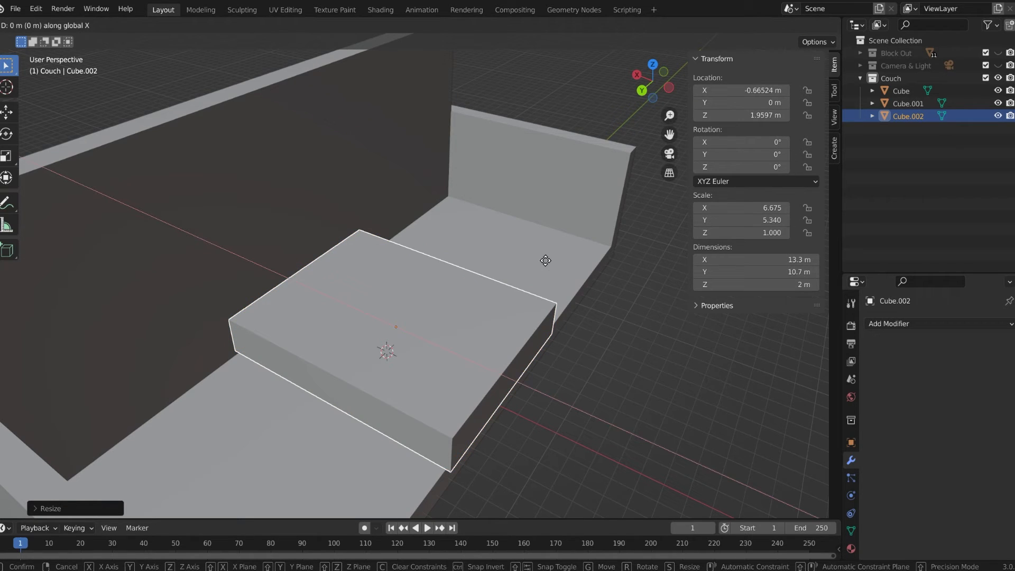
pyautogui.click(544, 260)
# Step: Lower the cushion along the Z axis by about 0.26 m so it rests on the seat
pyautogui.moveTo(567, 348); pyautogui.dragTo(551, 288, button='middle')
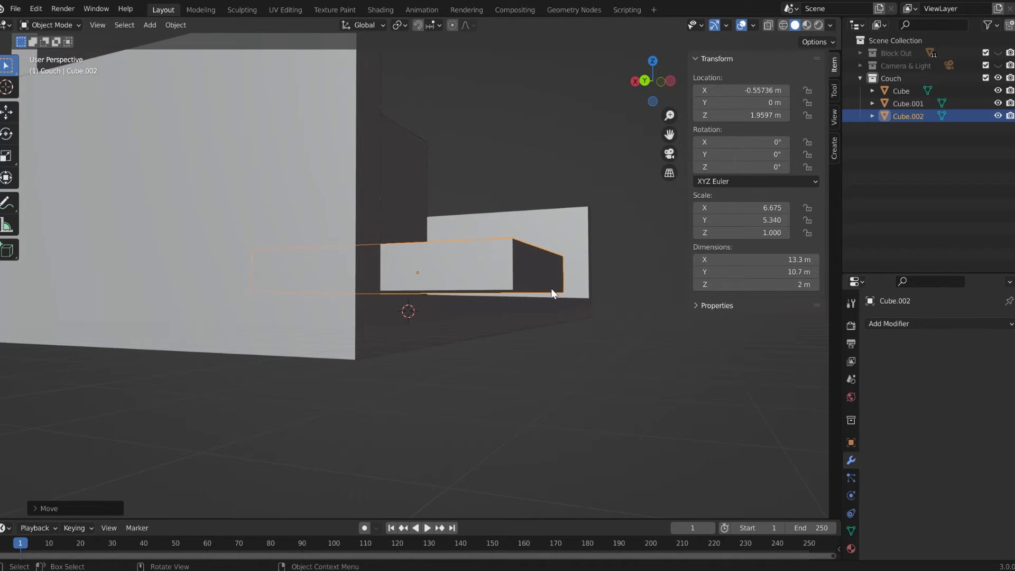
pyautogui.press('g')
pyautogui.press('z')
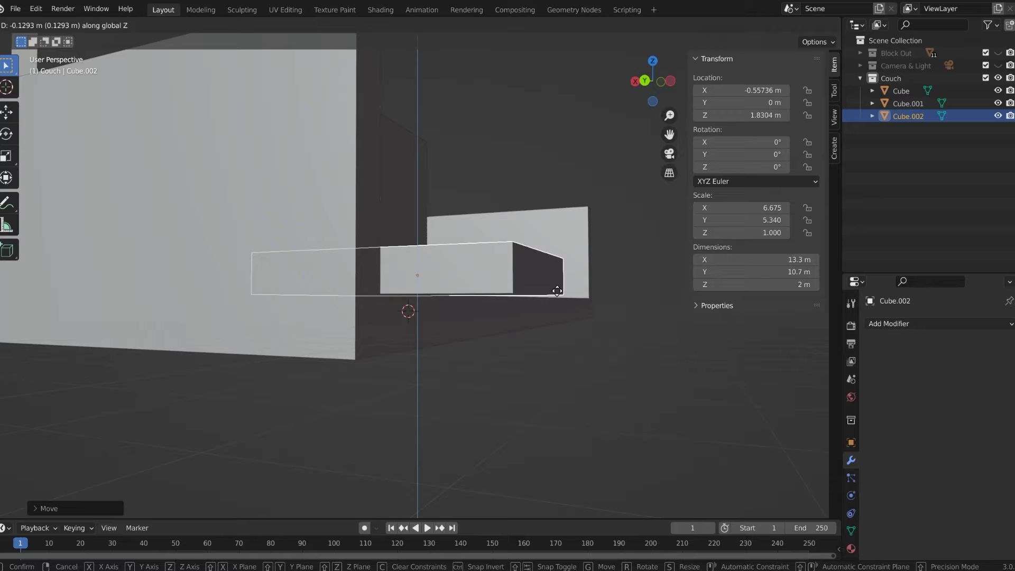
pyautogui.click(559, 293)
# Step: Move the cushion about 10.85 m along the Y axis so it sits beside the armrest
pyautogui.moveTo(559, 293); pyautogui.dragTo(404, 258, button='middle')
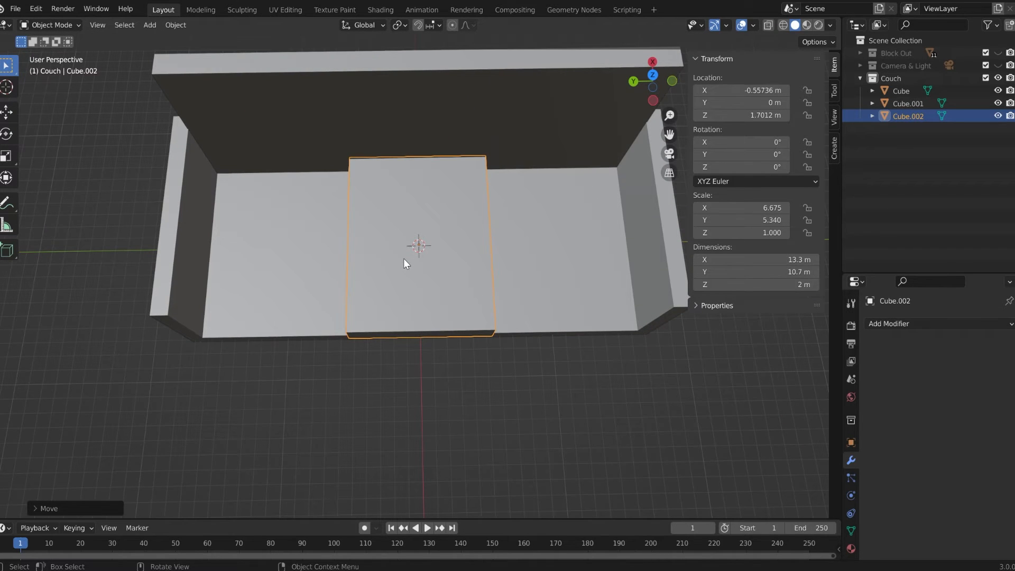
pyautogui.press('g')
pyautogui.press('y')
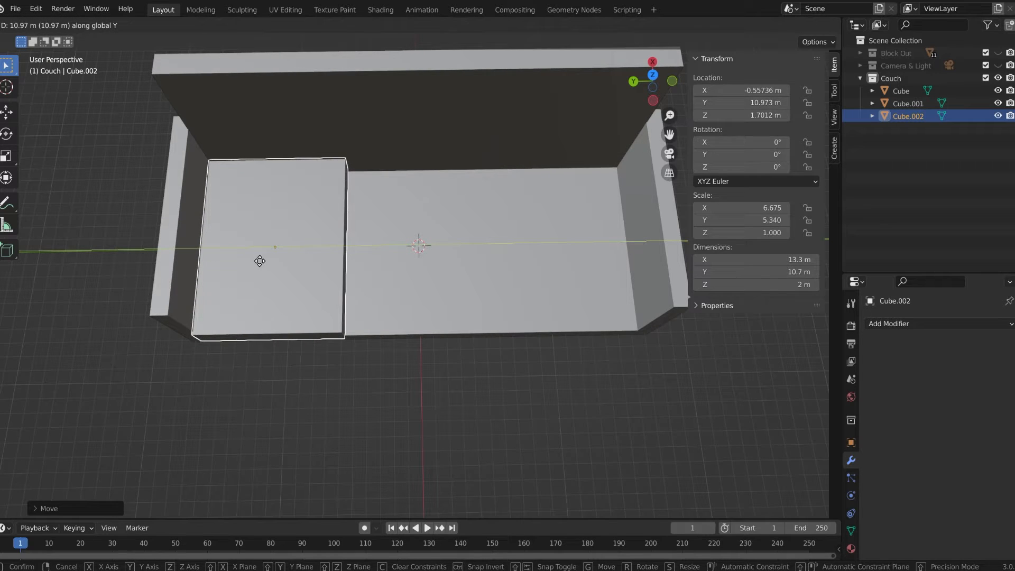
pyautogui.click(294, 264)
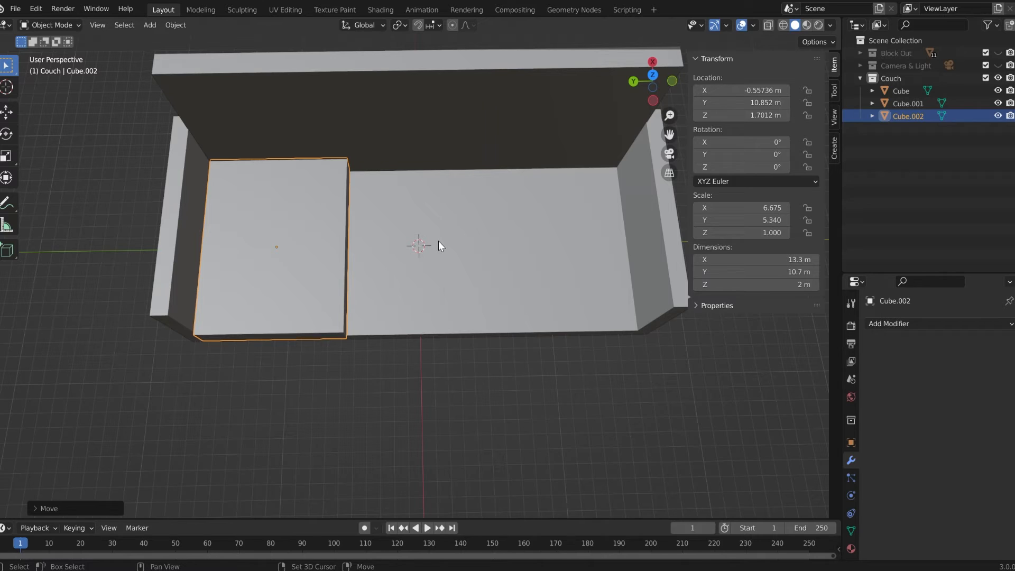
# Step: Duplicate the cushion twice along the negative Y axis, about 10.9 m and 10.8 m apart, to fill the middle and far end of the seat
pyautogui.hotkey('shift', 'd')
pyautogui.press('x')
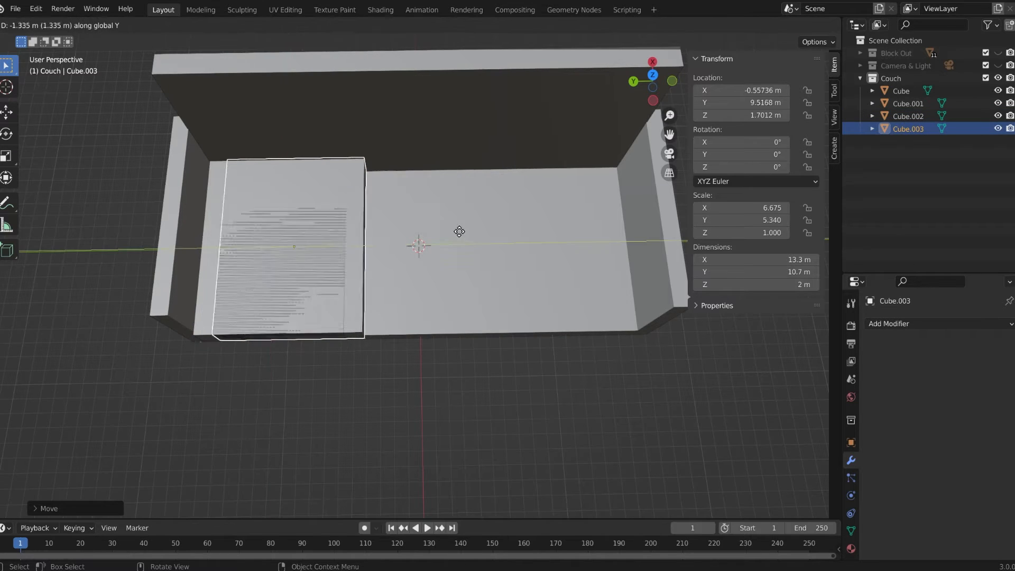
pyautogui.press('y')
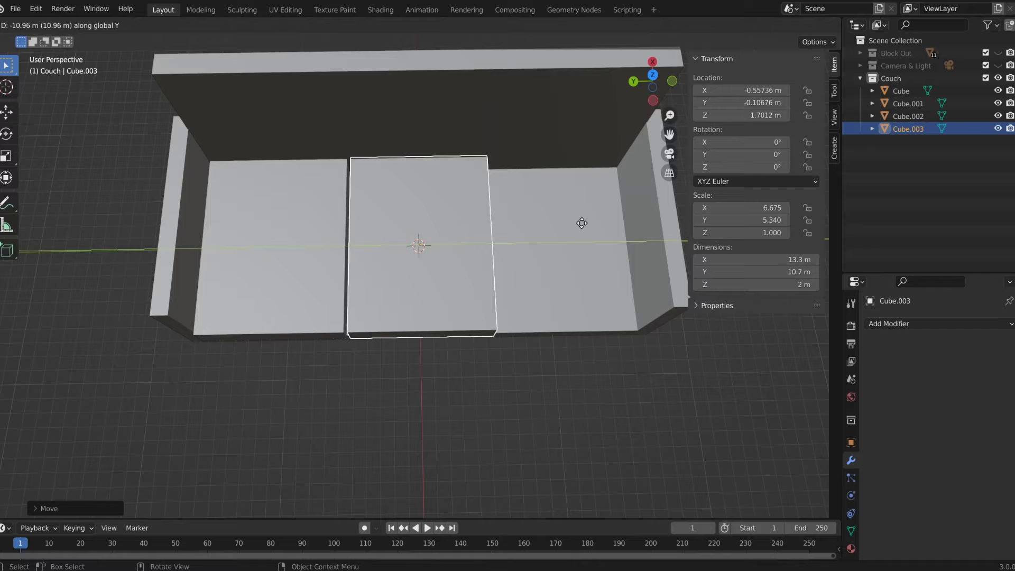
pyautogui.click(581, 223)
pyautogui.hotkey('shift', 'd')
pyautogui.press('y')
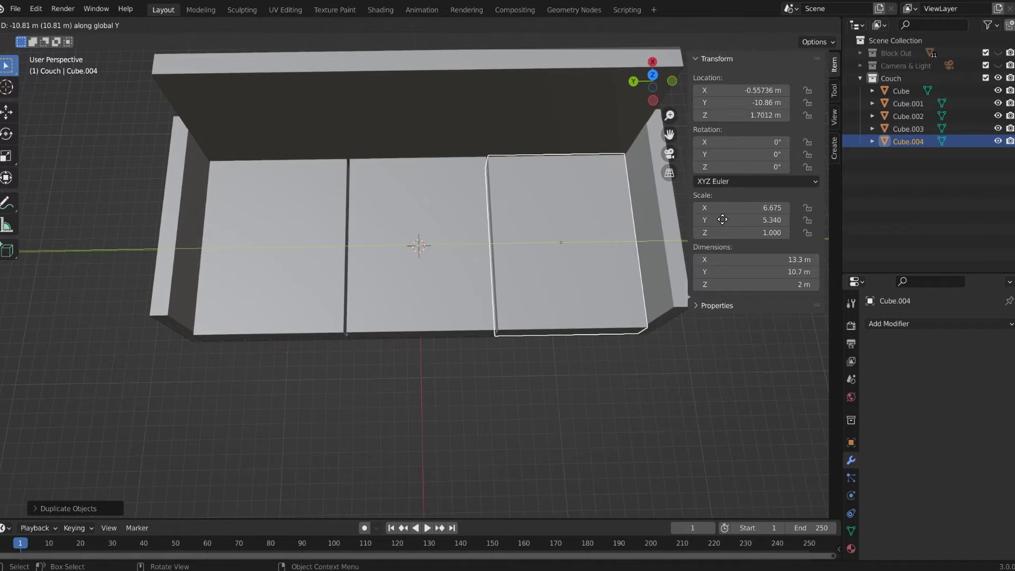
pyautogui.click(723, 219)
# Step: Nudge the middle and far-end cushions along the Y axis to about 0.11 m and -10.64 m to close the gaps
pyautogui.click(400, 253)
pyautogui.press('g')
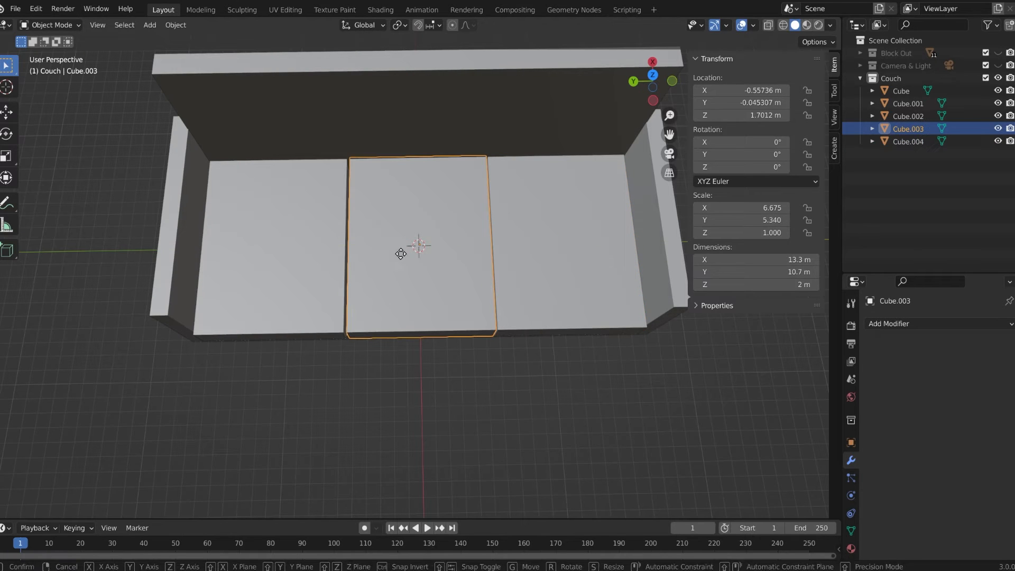
pyautogui.press('y')
pyautogui.click(399, 253)
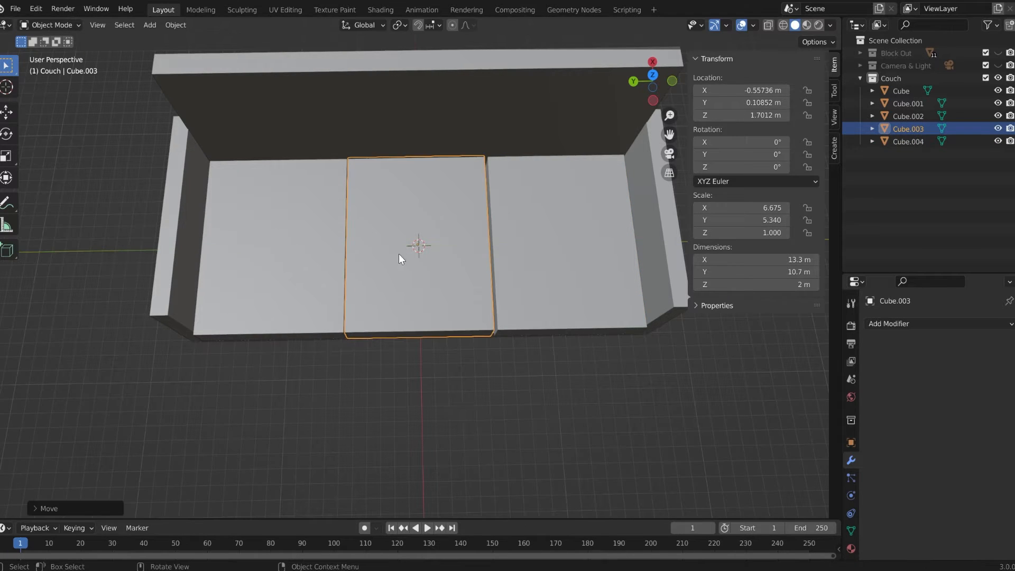
pyautogui.click(512, 246)
pyautogui.press('g')
pyautogui.press('y')
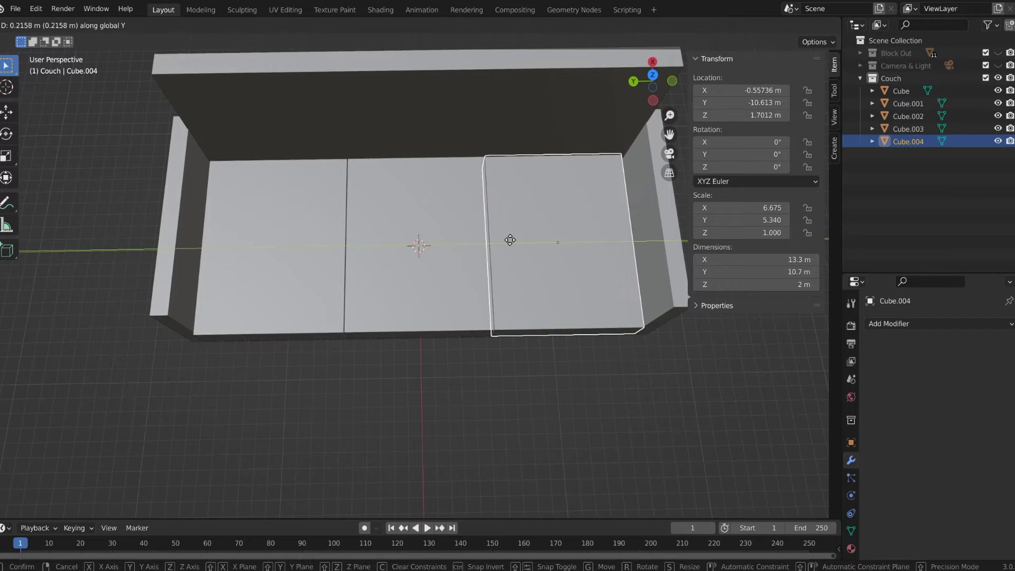
pyautogui.click(511, 242)
# Step: Select all three seat cushions and duplicate them in place
pyautogui.moveTo(526, 408); pyautogui.dragTo(509, 445, button='middle')
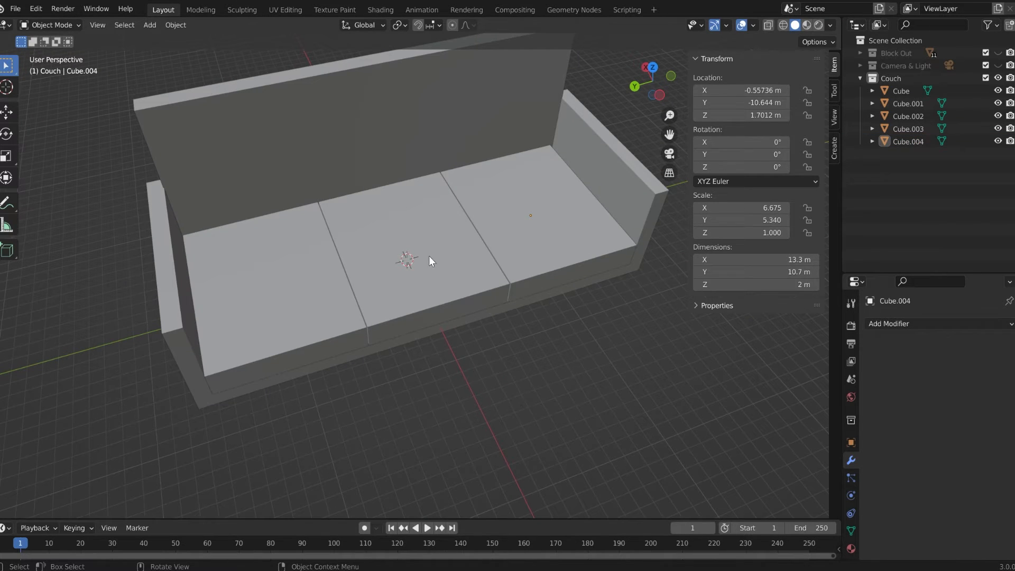
pyautogui.moveTo(175, 282); pyautogui.dragTo(211, 302, button='middle')
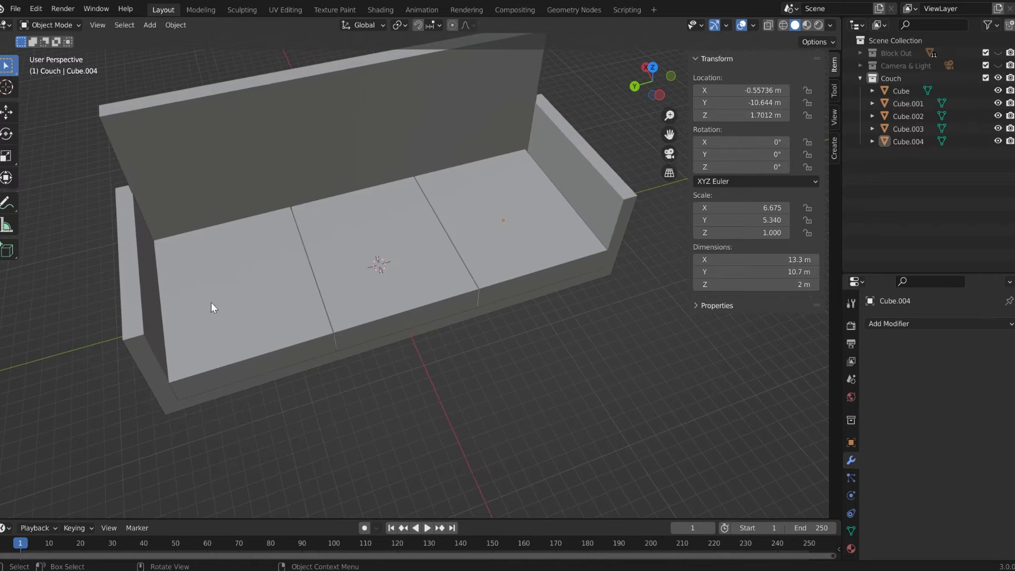
pyautogui.click(211, 302)
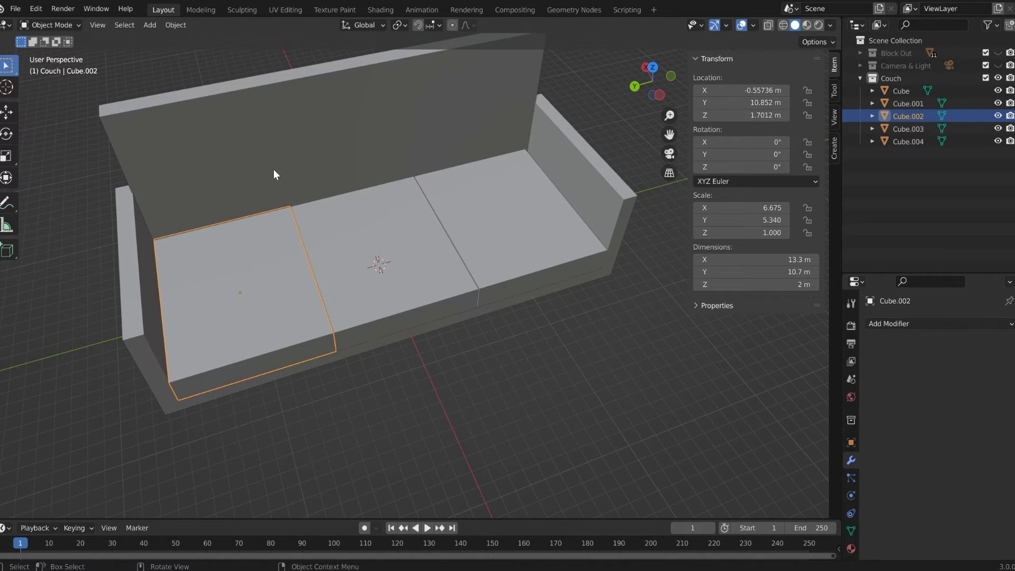
pyautogui.keyDown('shift'); pyautogui.click(387, 281); pyautogui.keyUp('shift')
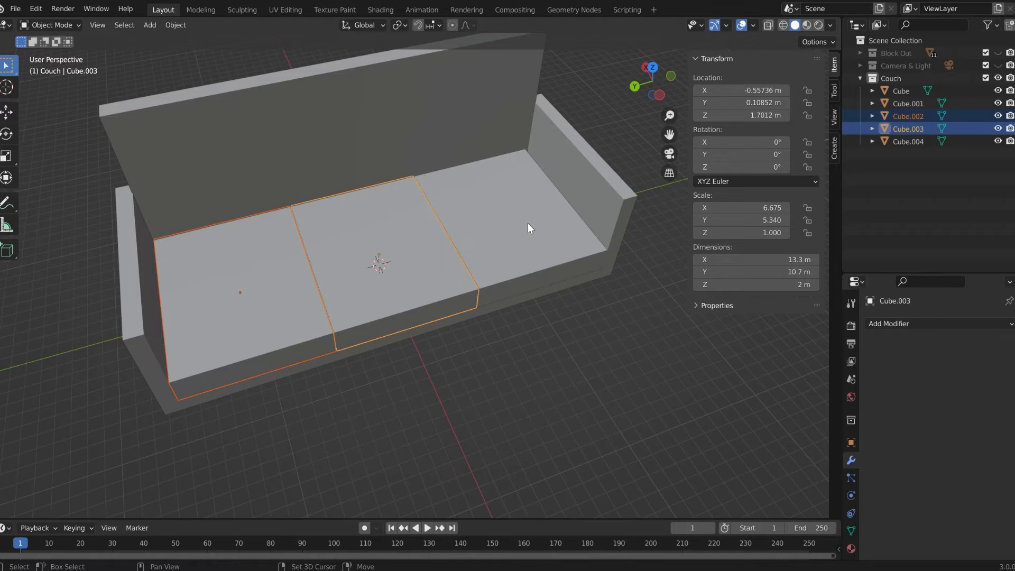
pyautogui.keyDown('shift'); pyautogui.click(521, 248); pyautogui.keyUp('shift')
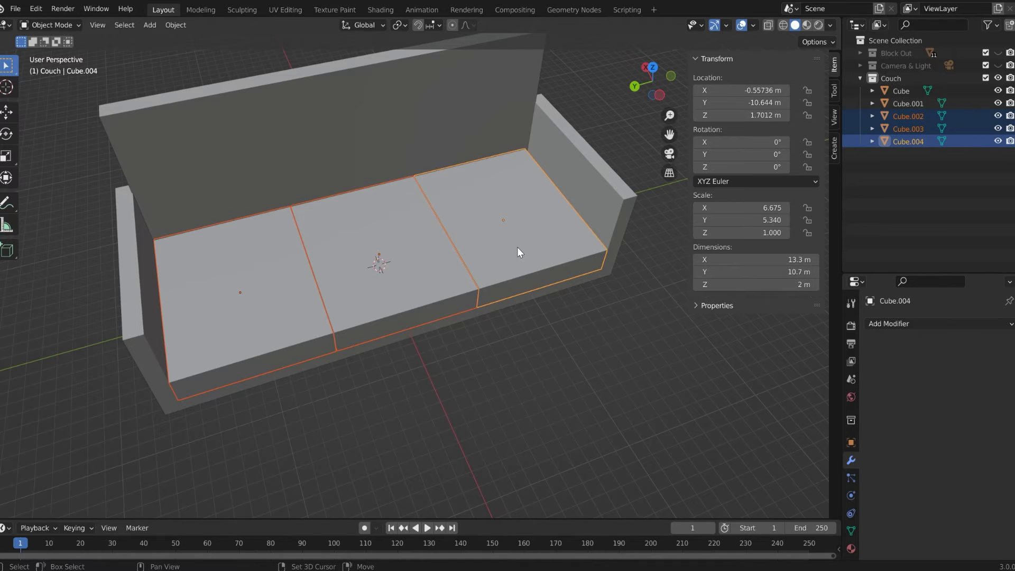
pyautogui.hotkey('shift', 'd')
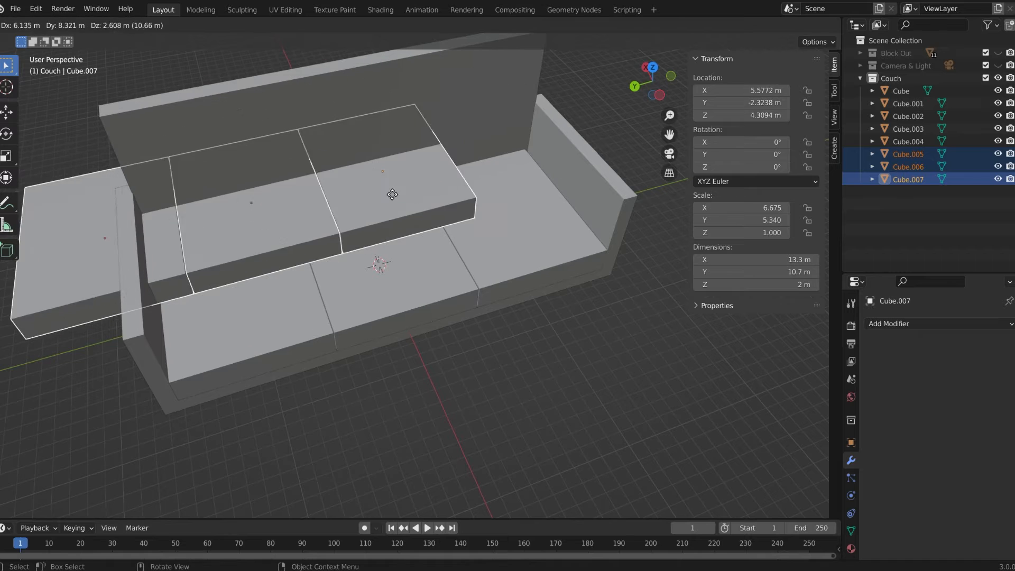
pyautogui.press('Escape')
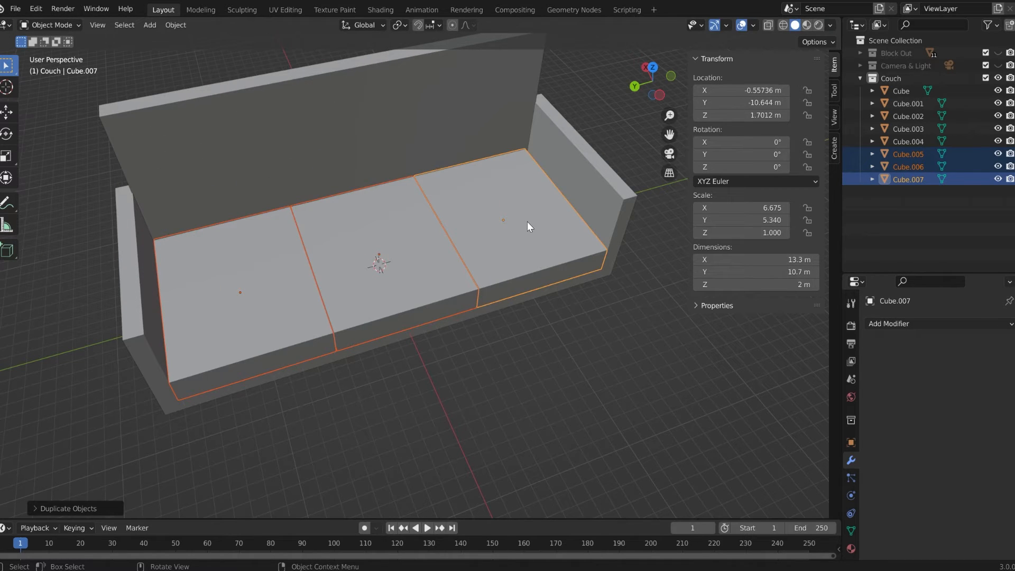
# Step: Rotate the three duplicated cushions 90° about the Y axis and raise them to a Z location of about 9.14 m
pyautogui.press('r')
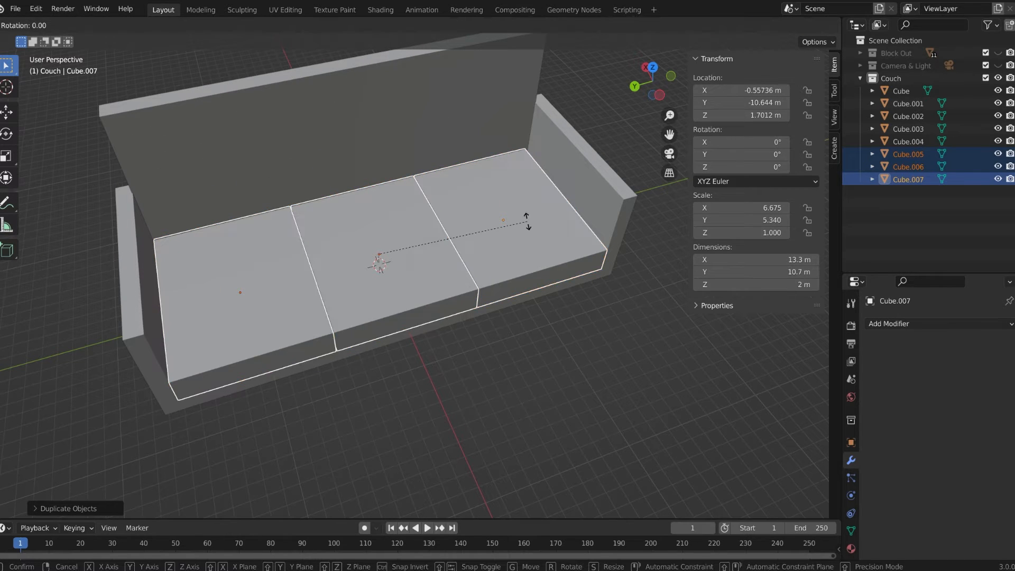
pyautogui.press('y')
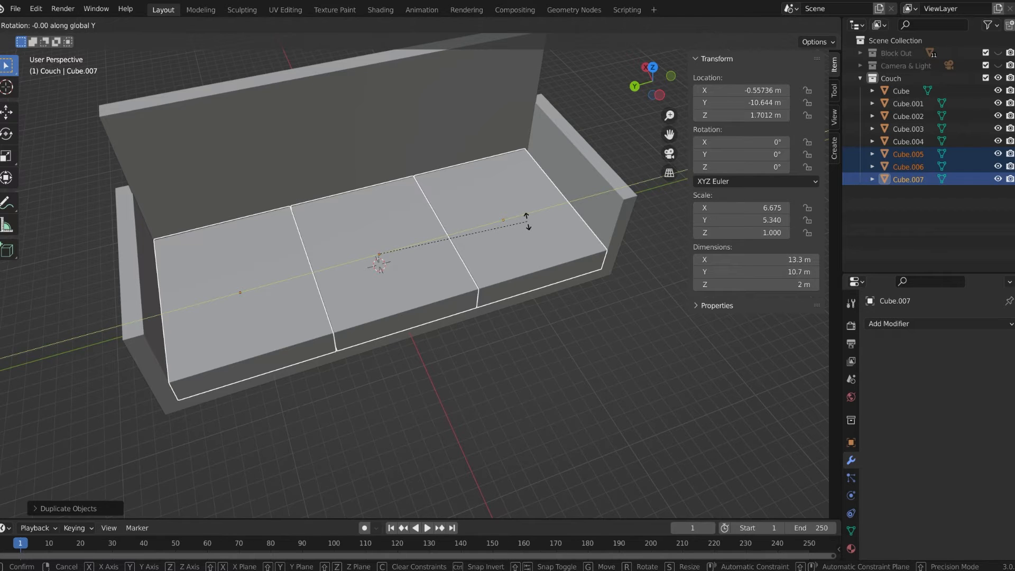
pyautogui.write('90')
pyautogui.press('Return')
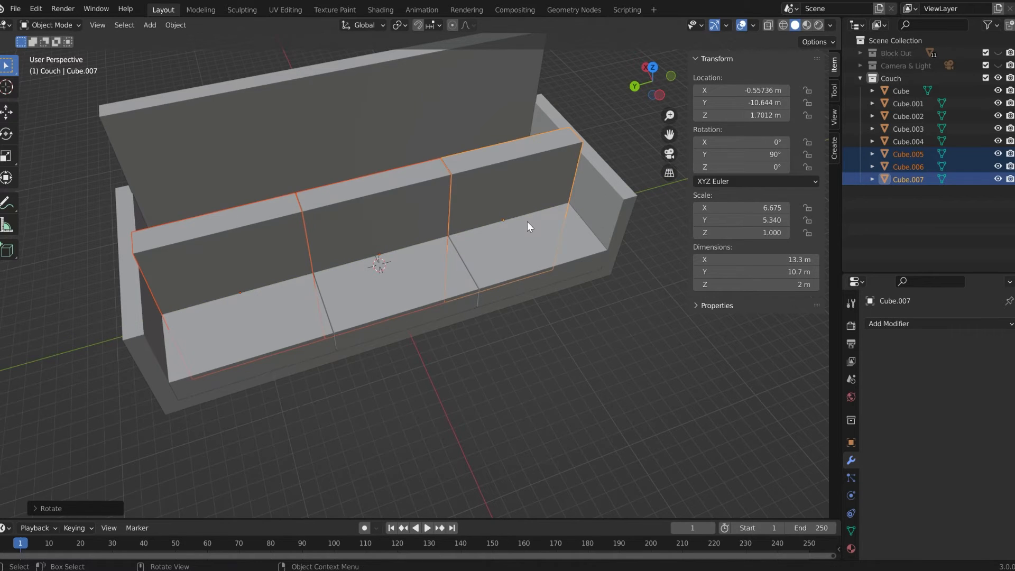
pyautogui.press('g')
pyautogui.press('z')
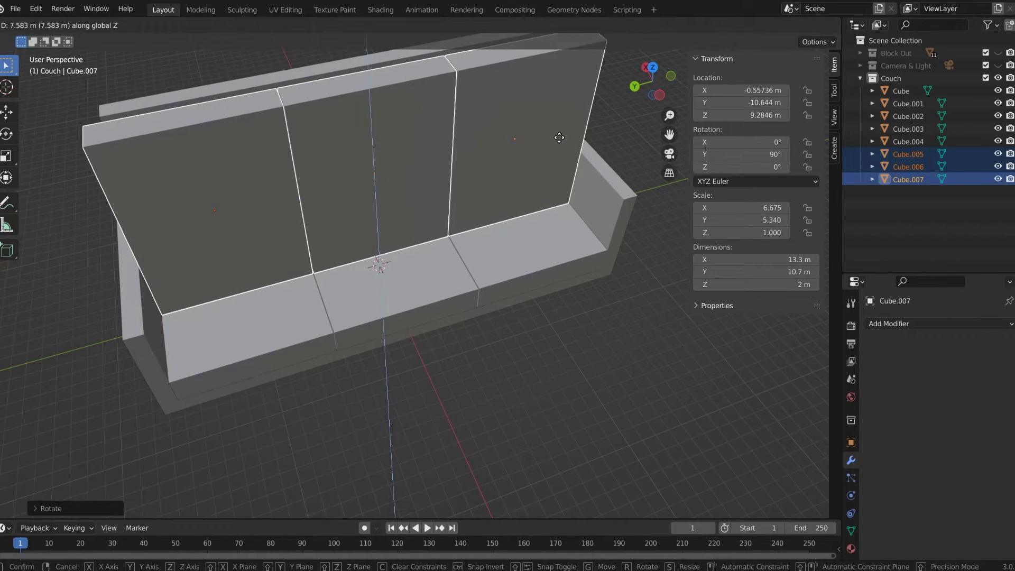
pyautogui.click(559, 139)
# Step: Scale the upright cushions along Z to about 10.5 m tall and lower them to a Z location of about 7.81 m
pyautogui.moveTo(560, 141); pyautogui.dragTo(402, 221, button='middle')
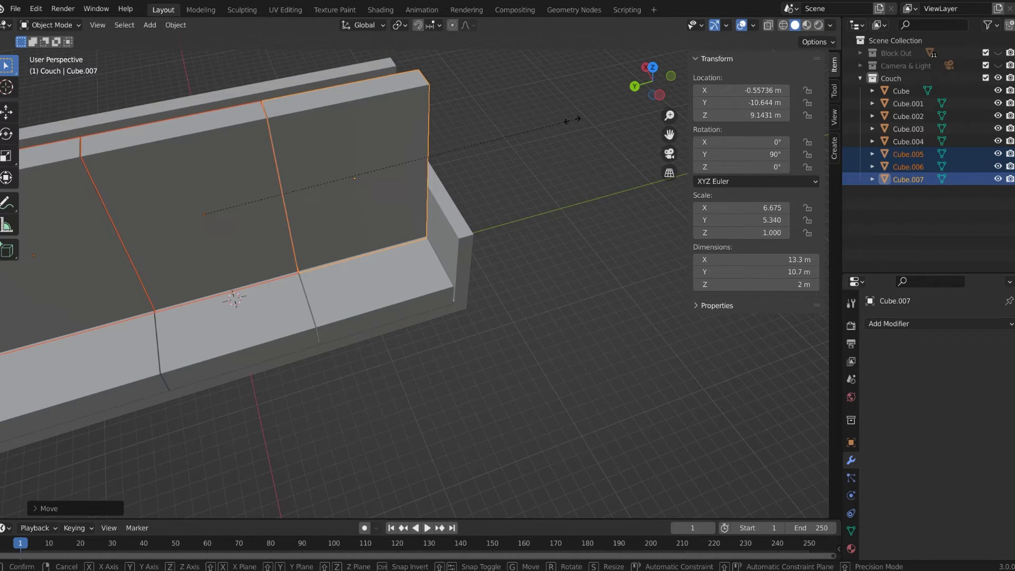
pyautogui.press('s')
pyautogui.press('z')
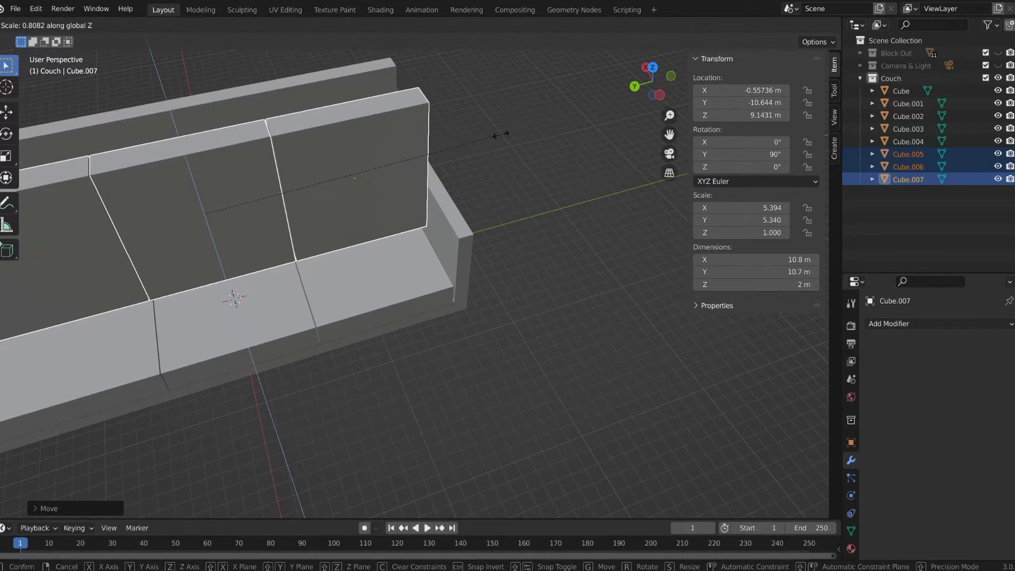
pyautogui.click(493, 138)
pyautogui.press('g')
pyautogui.press('z')
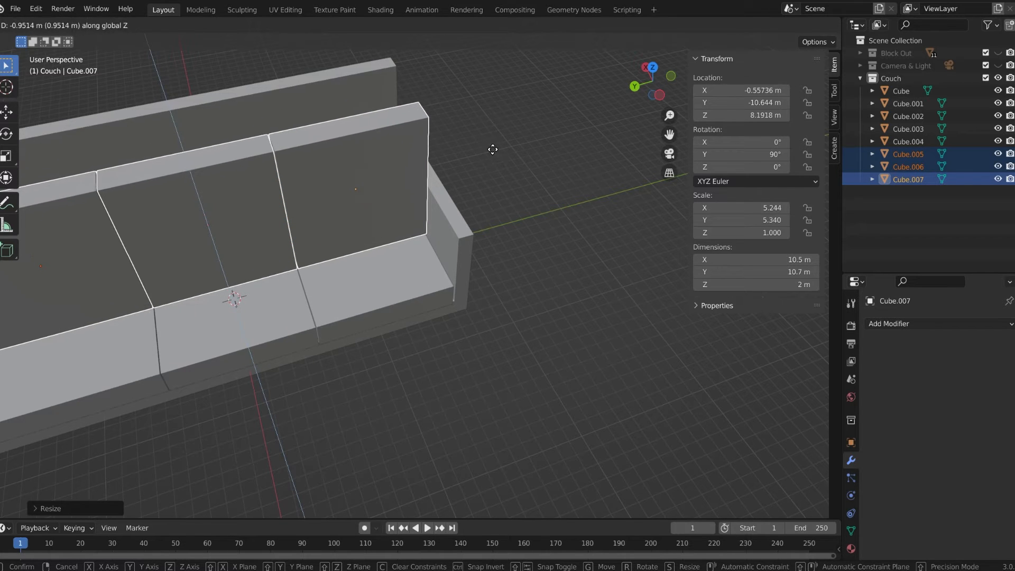
pyautogui.click(493, 152)
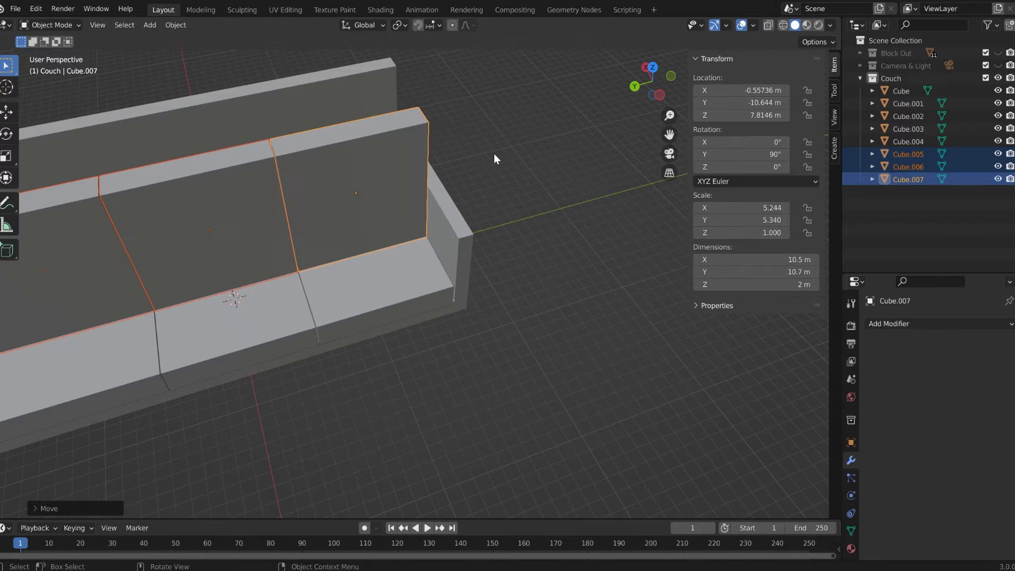
# Step: Move the three upright cushions about 5.53 m along the X axis toward the backrest
pyautogui.keyDown('shift'); pyautogui.moveTo(494, 153); pyautogui.dragTo(378, 237, button='middle'); pyautogui.keyUp('shift')
pyautogui.press('g')
pyautogui.press('Escape')
pyautogui.press('g')
pyautogui.press('x')
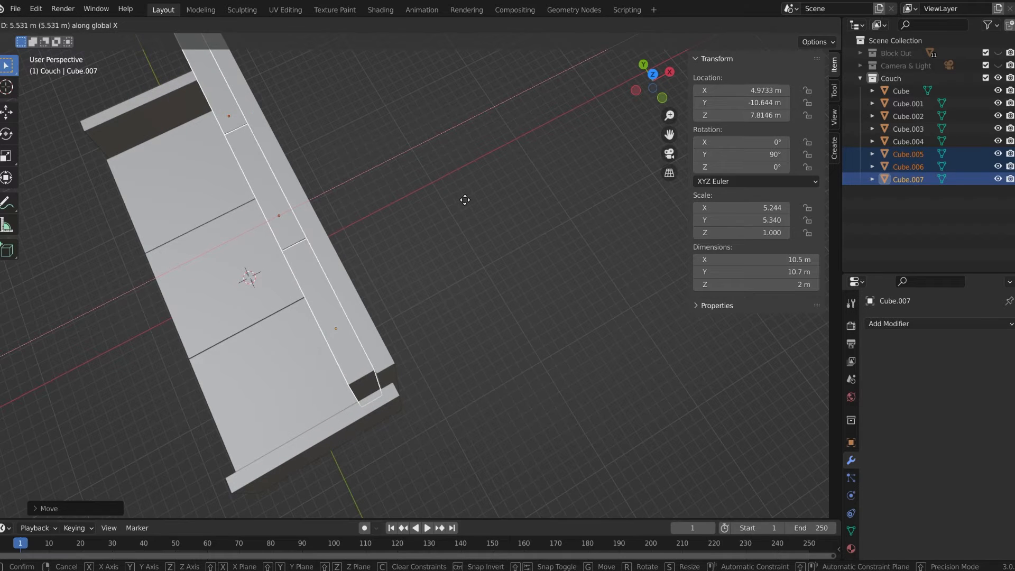
pyautogui.click(466, 204)
# Step: Rescale the three back cushions along the Z axis to a height of about 11 m
pyautogui.moveTo(366, 295); pyautogui.dragTo(438, 181, button='middle')
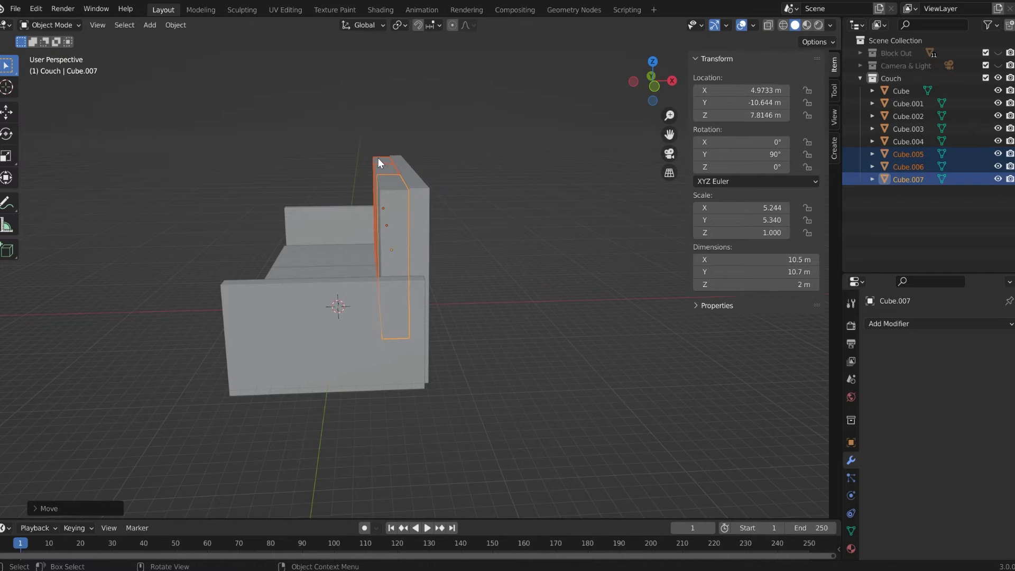
pyautogui.press('s')
pyautogui.press('z')
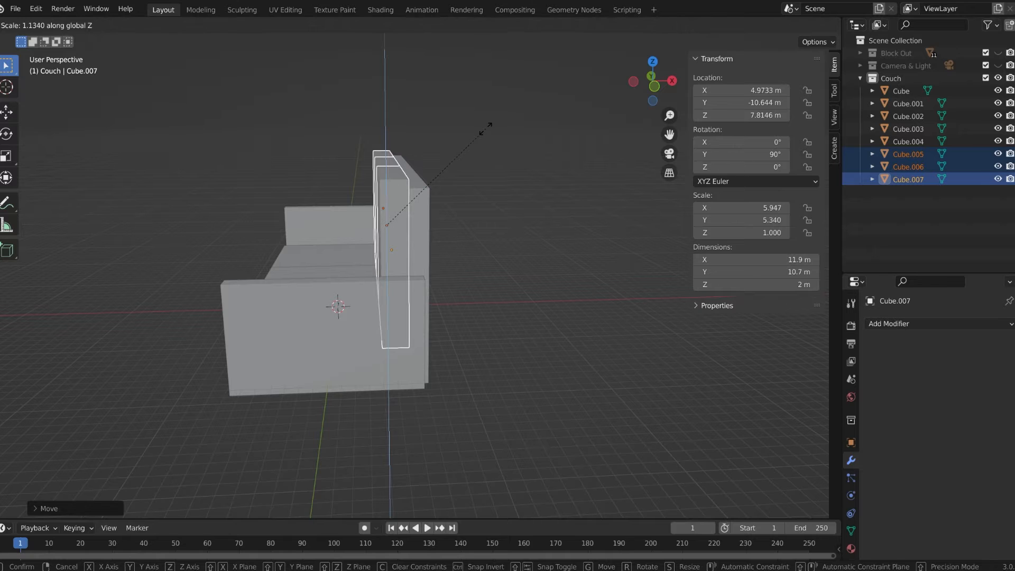
pyautogui.click(485, 129)
pyautogui.moveTo(398, 204); pyautogui.dragTo(502, 209, button='middle')
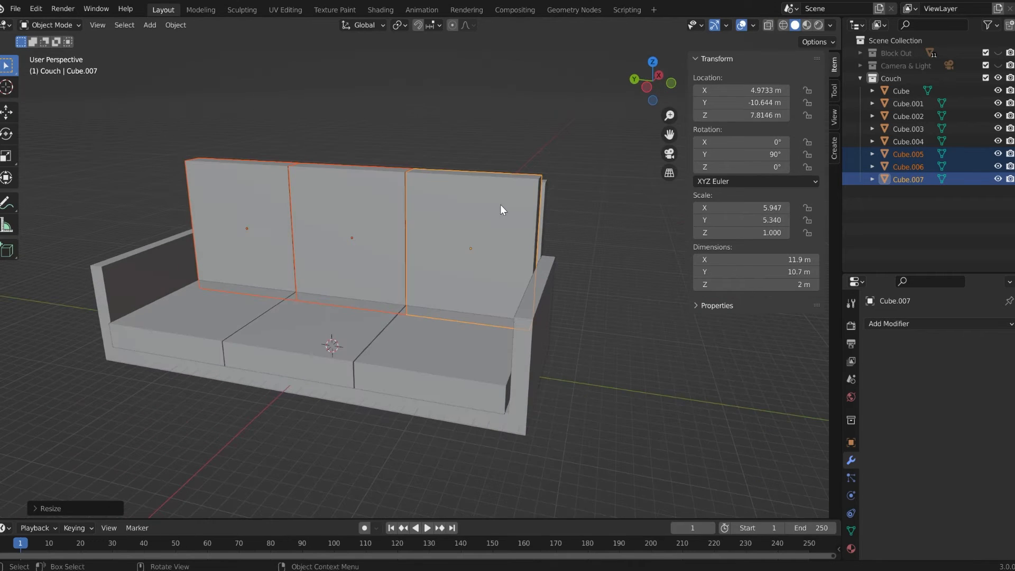
pyautogui.press('s')
pyautogui.press('z')
pyautogui.click(534, 174)
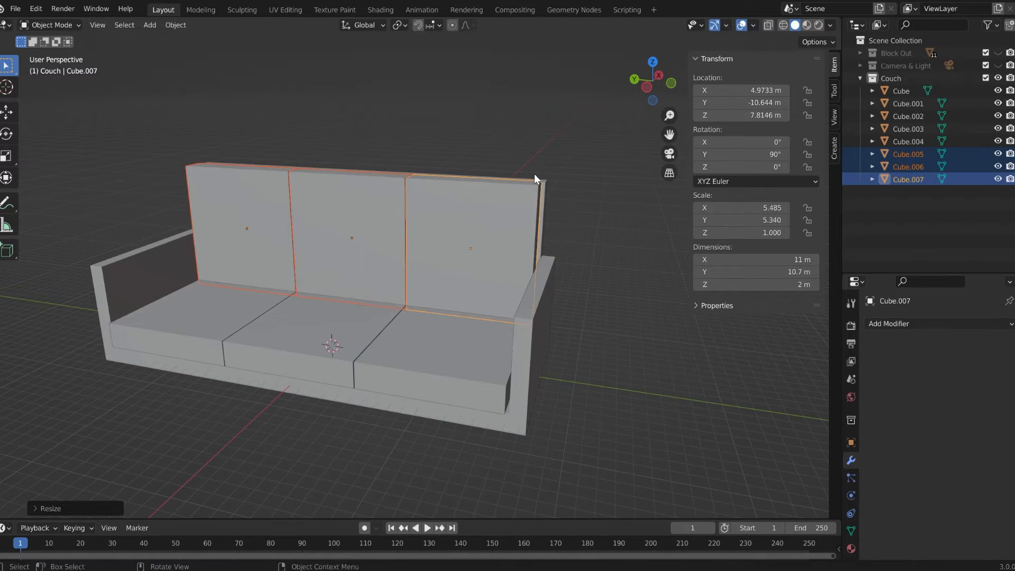
# Step: Raise the three back cushions along the Z axis to about 8.18 m so they sit on the seat cushions
pyautogui.press('g')
pyautogui.press('z')
pyautogui.click(603, 195)
# Step: Deselect the cushions and examine the couch's proportions and cushion fit from the front, the ends and a low angle
pyautogui.moveTo(601, 195); pyautogui.dragTo(510, 234, button='middle')
pyautogui.click(511, 233)
pyautogui.moveTo(392, 291); pyautogui.dragTo(438, 328, button='middle')
pyautogui.scroll(2, 358, 360)
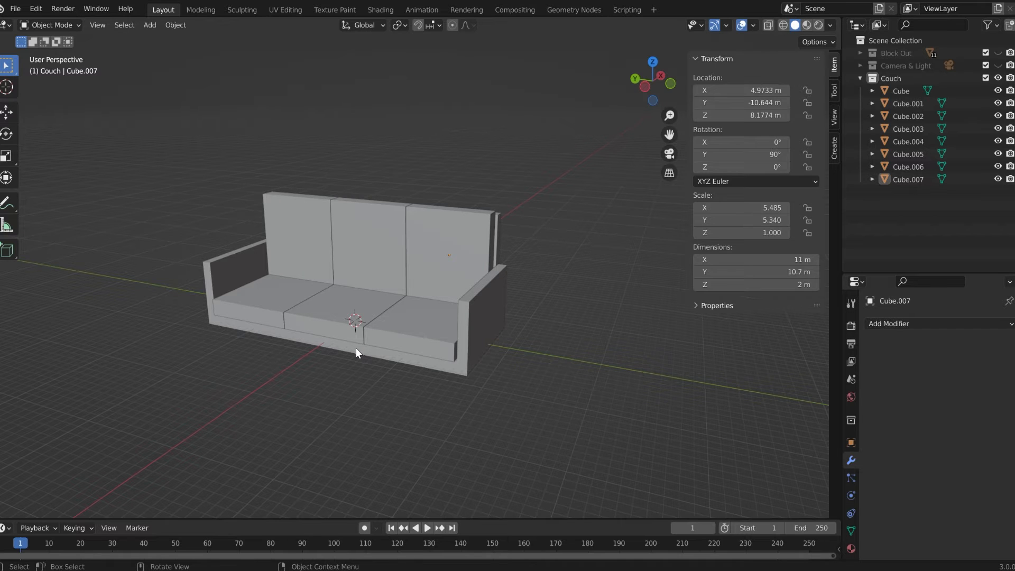
pyautogui.moveTo(276, 347); pyautogui.dragTo(396, 384, button='middle')
pyautogui.scroll(4, 394, 381)
pyautogui.scroll(-2, 389, 388)
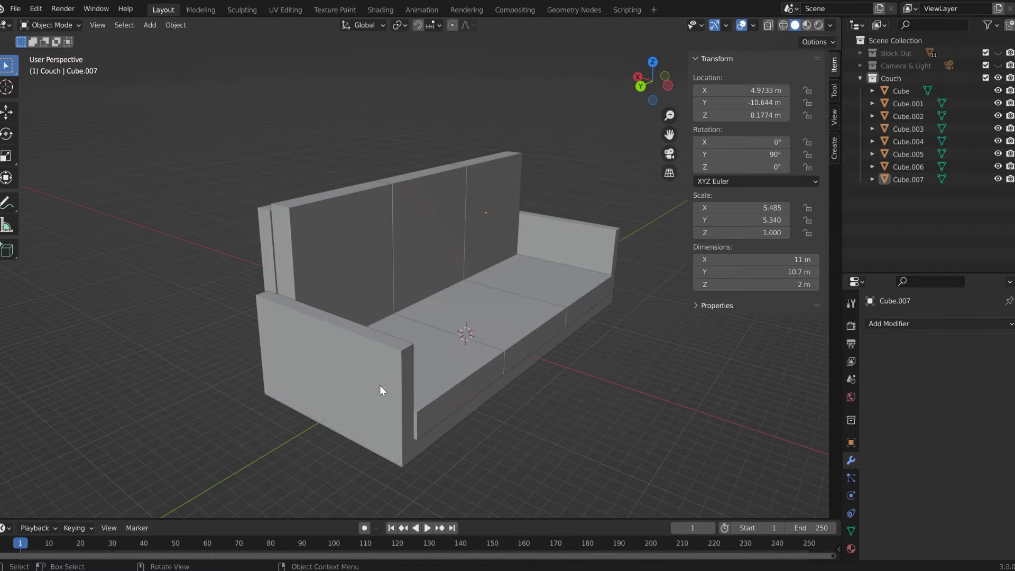
pyautogui.moveTo(515, 259); pyautogui.dragTo(330, 222, button='middle')
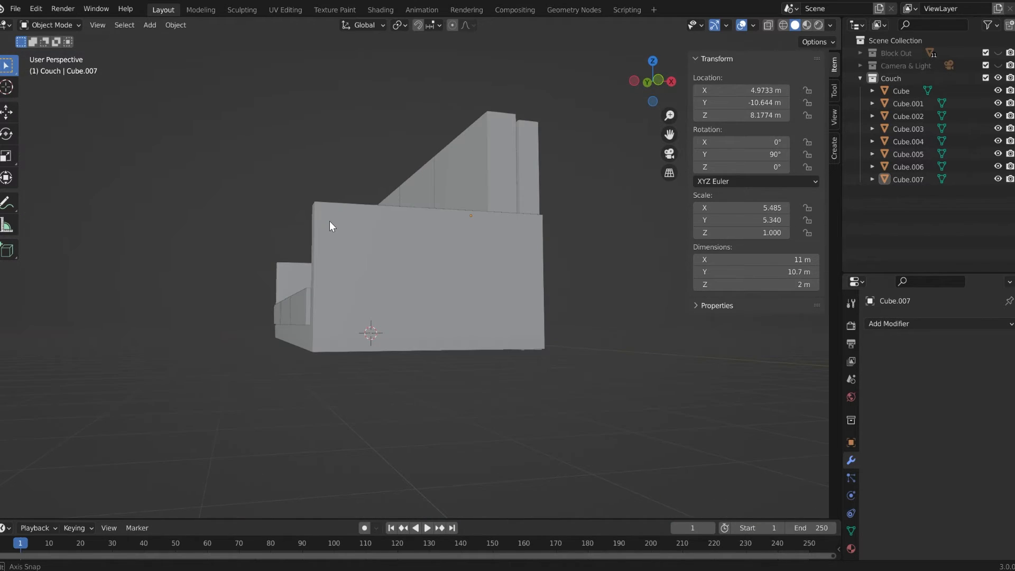
pyautogui.moveTo(328, 221); pyautogui.dragTo(440, 325, button='middle')
# Step: Unwrap all faces of the couch's base-and-armrest frame with Smart UV Project at a 66° angle limit and zero island margin
pyautogui.click(227, 347)
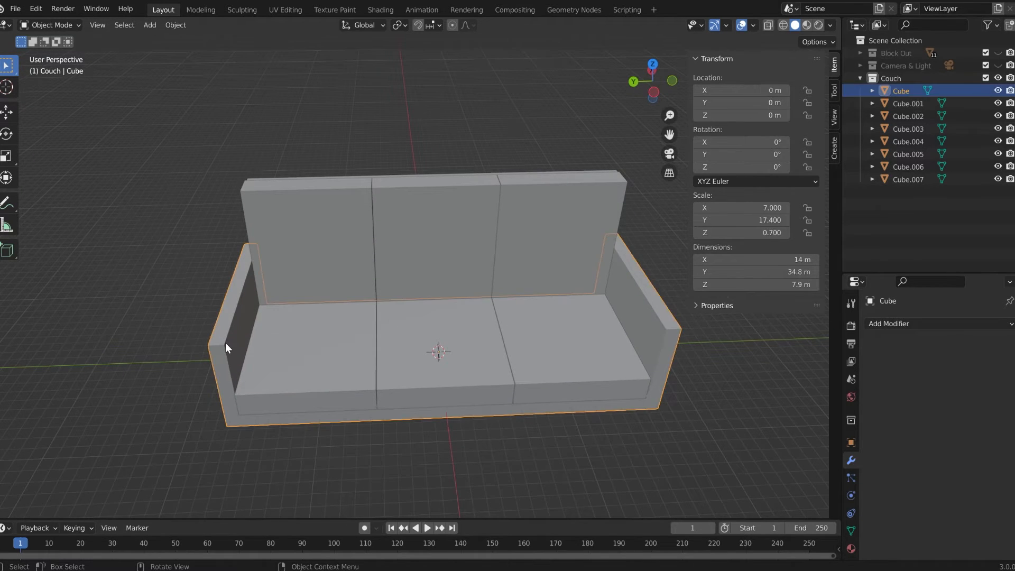
pyautogui.moveTo(225, 343)
pyautogui.mouseDown(button='middle')
pyautogui.moveTo(233, 348)
pyautogui.moveTo(236, 312)
pyautogui.moveTo(228, 339)
pyautogui.mouseUp(button='middle')
pyautogui.press('Tab')
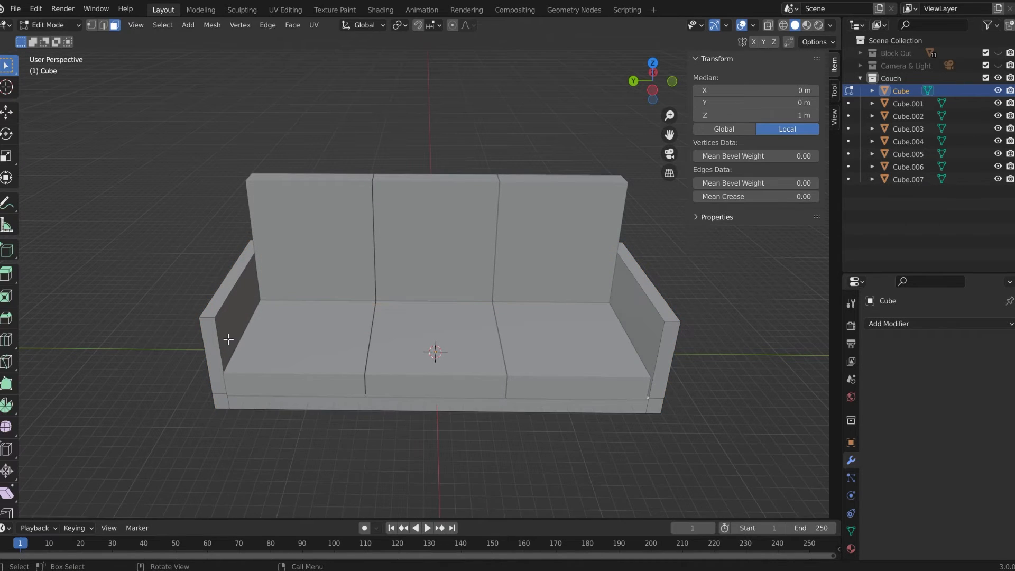
pyautogui.press('a')
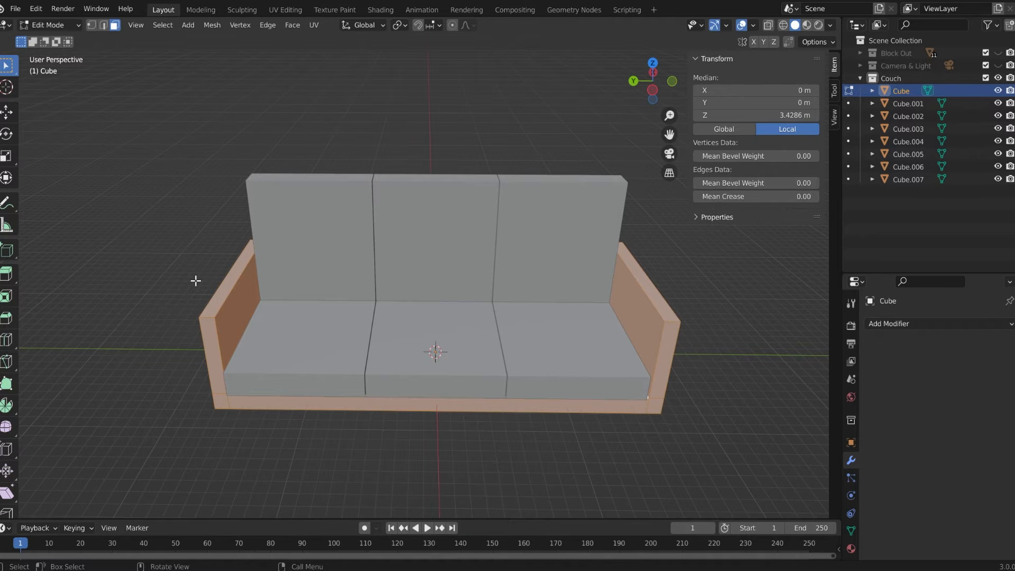
pyautogui.press('u')
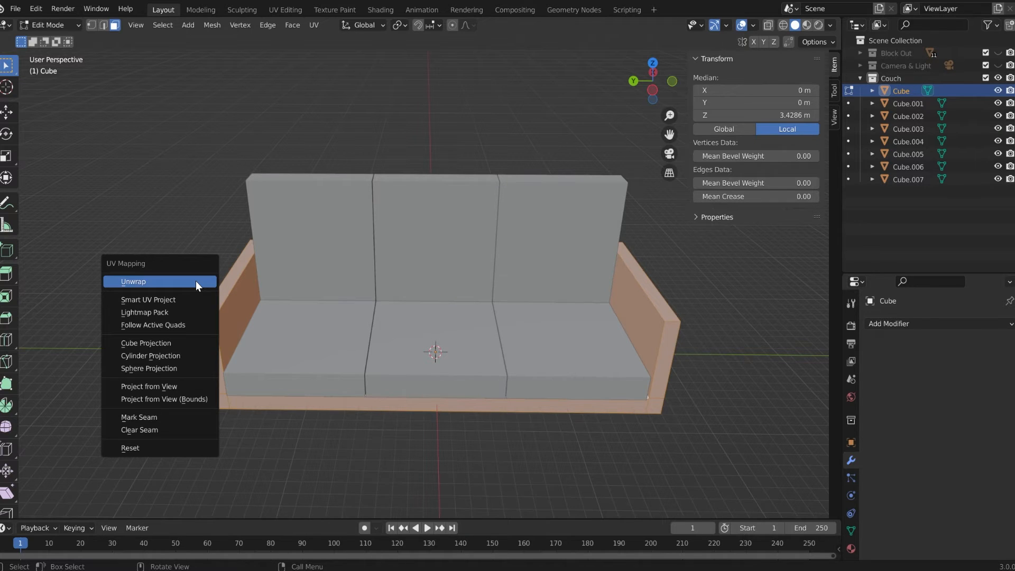
pyautogui.click(140, 302)
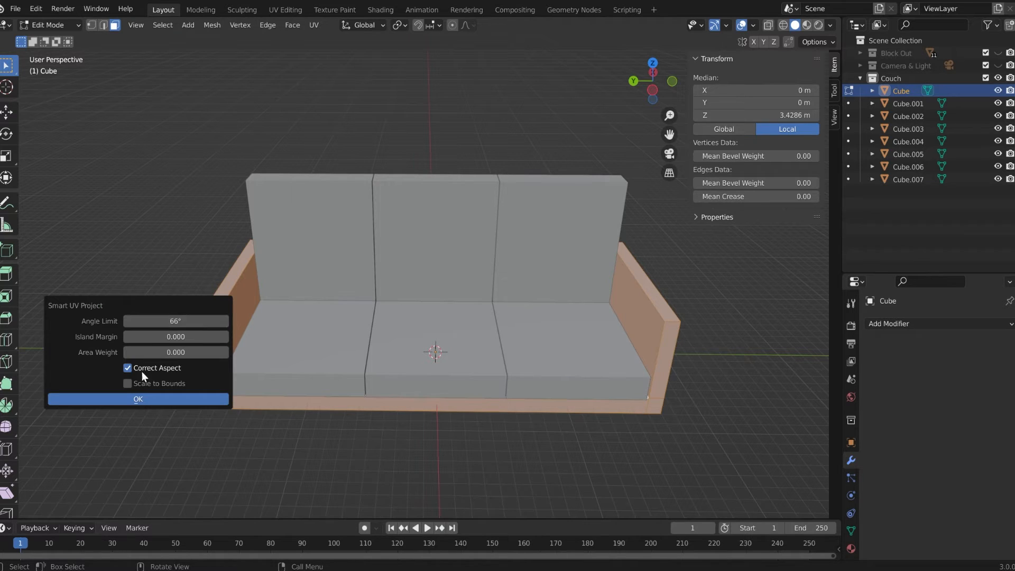
pyautogui.click(148, 401)
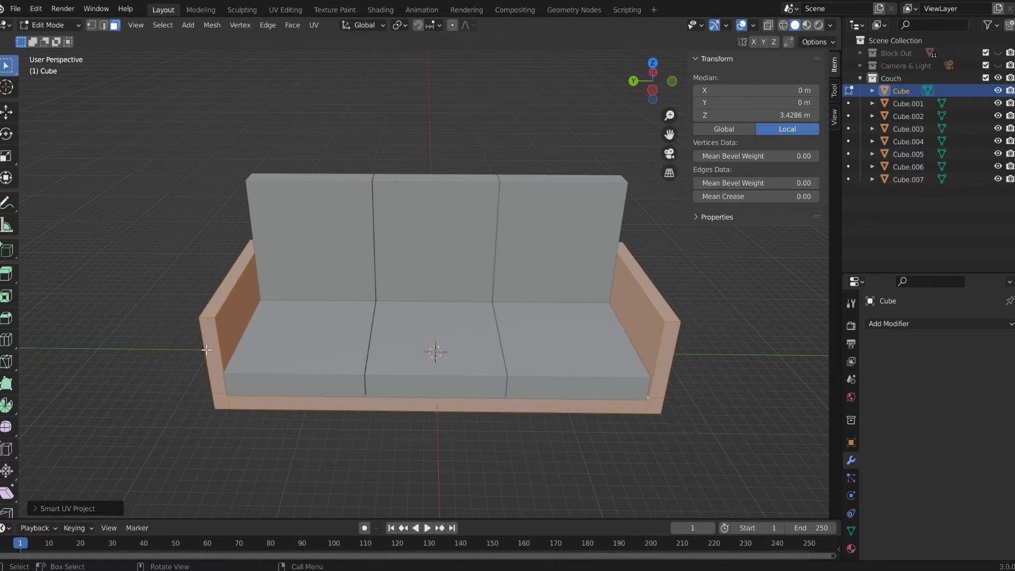
pyautogui.press('Tab')
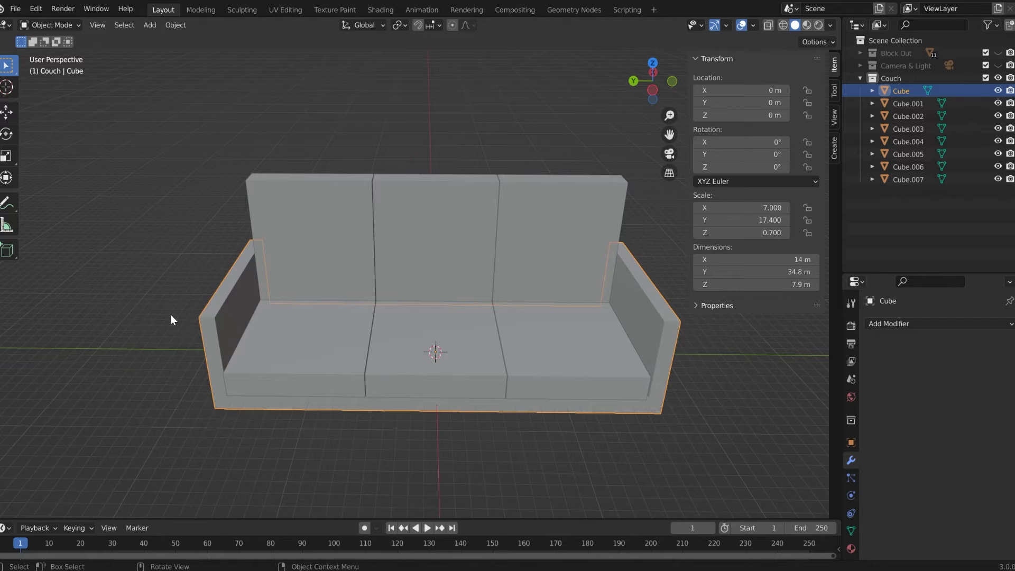
pyautogui.click(211, 220)
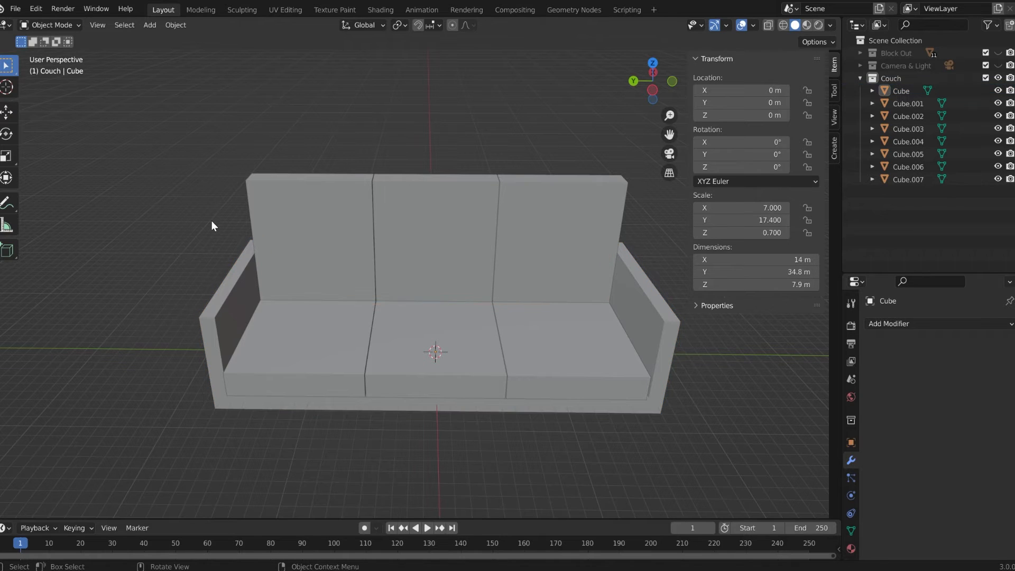
# Step: Unwrap the seat cushion at the couch's positive-Y end with Smart UV Project
pyautogui.click(317, 339)
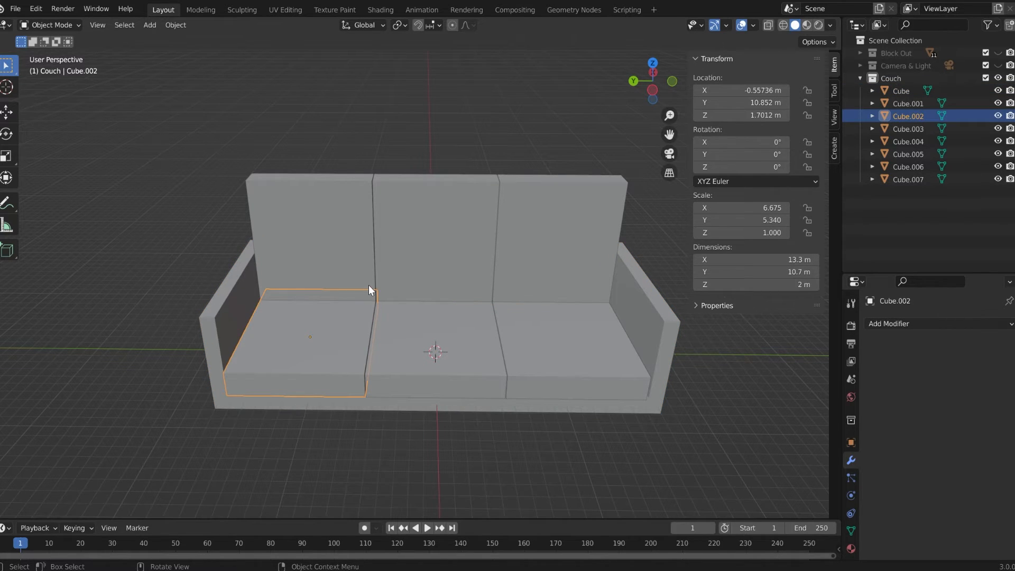
pyautogui.press('Tab')
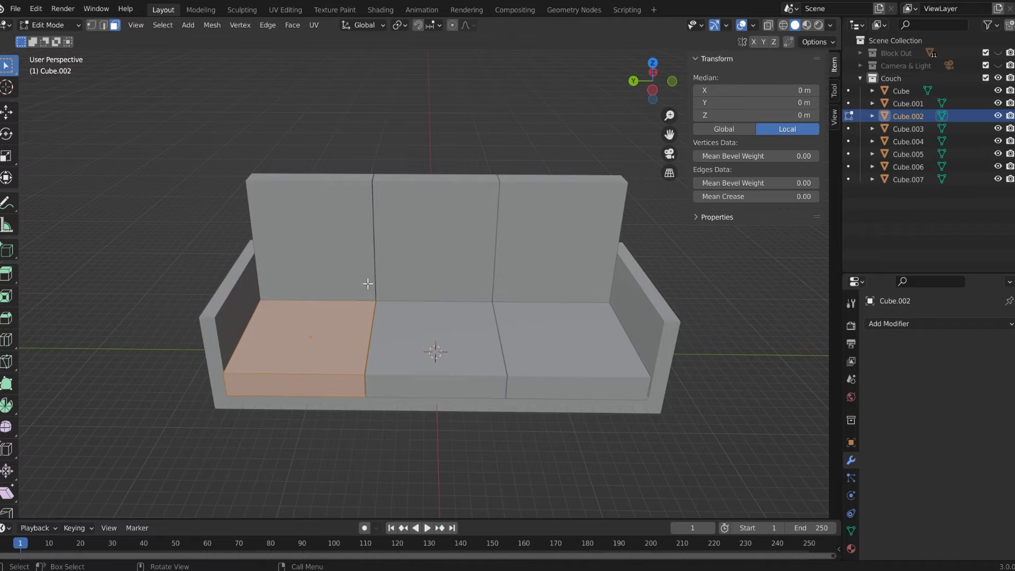
pyautogui.press('u')
pyautogui.click(366, 284)
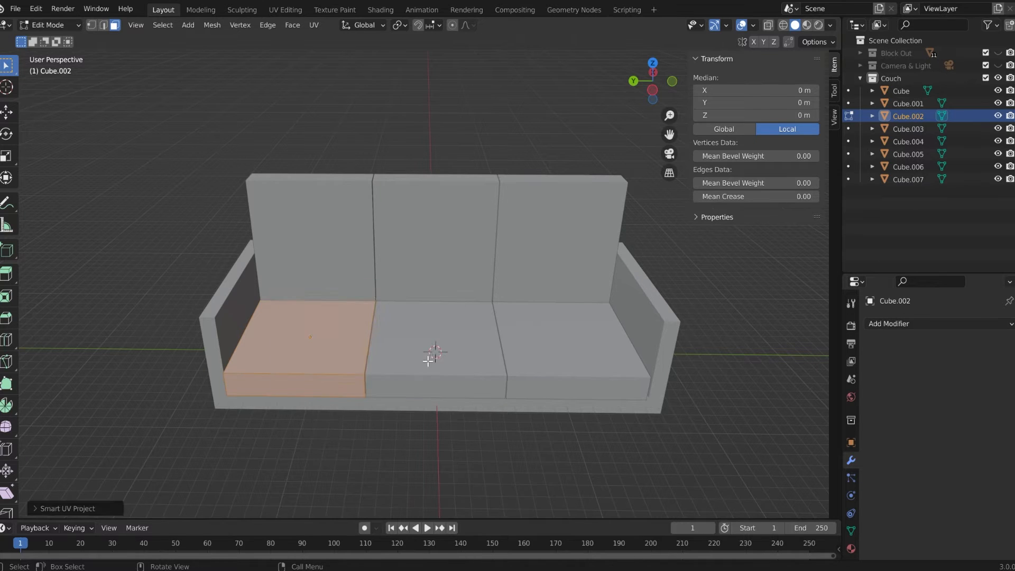
pyautogui.press('Tab')
# Step: Unwrap the middle seat cushion with Smart UV Project, keeping the 66° angle limit and Correct Aspect
pyautogui.click(429, 352)
pyautogui.press('Tab')
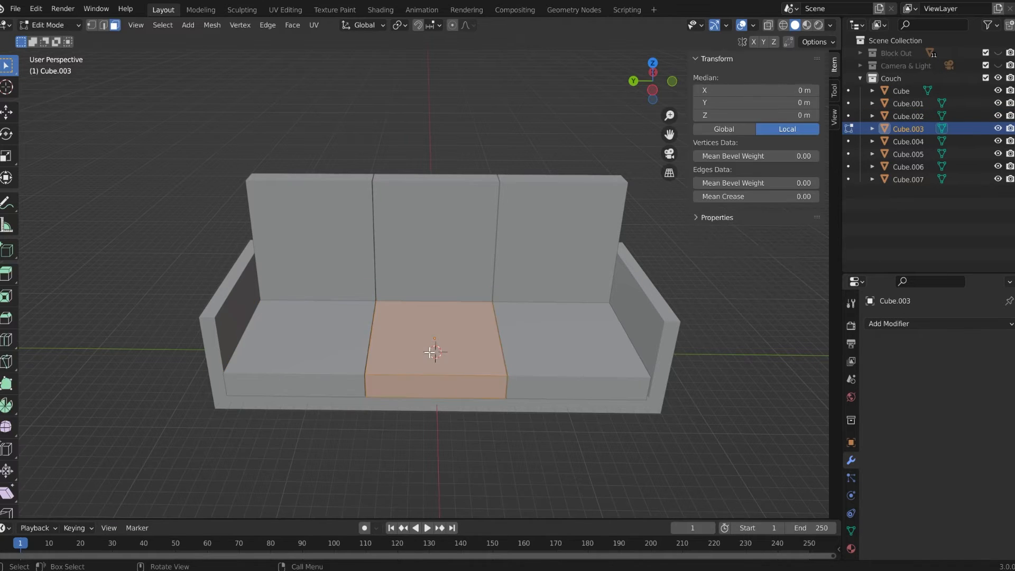
pyautogui.press('u')
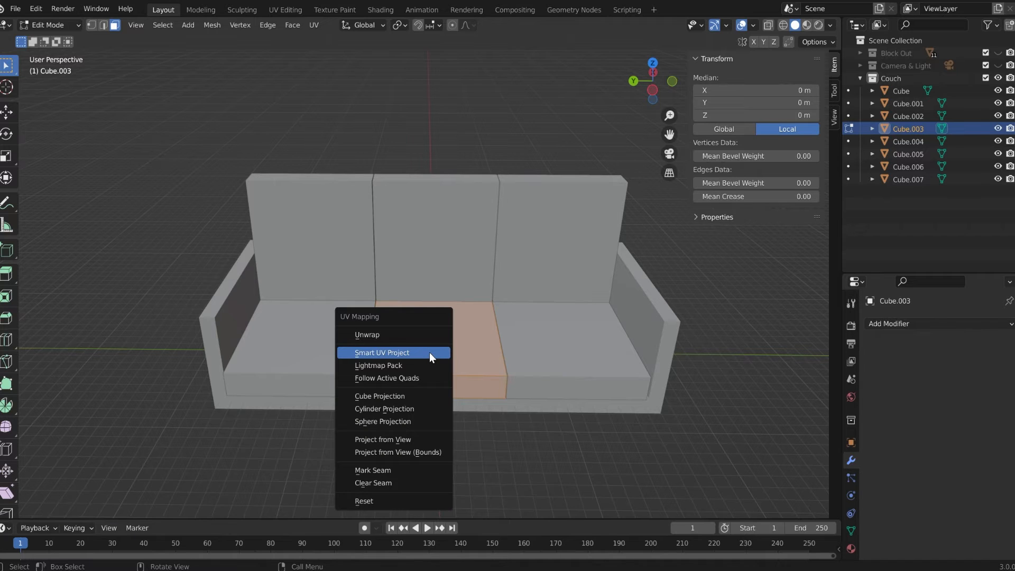
pyautogui.click(429, 352)
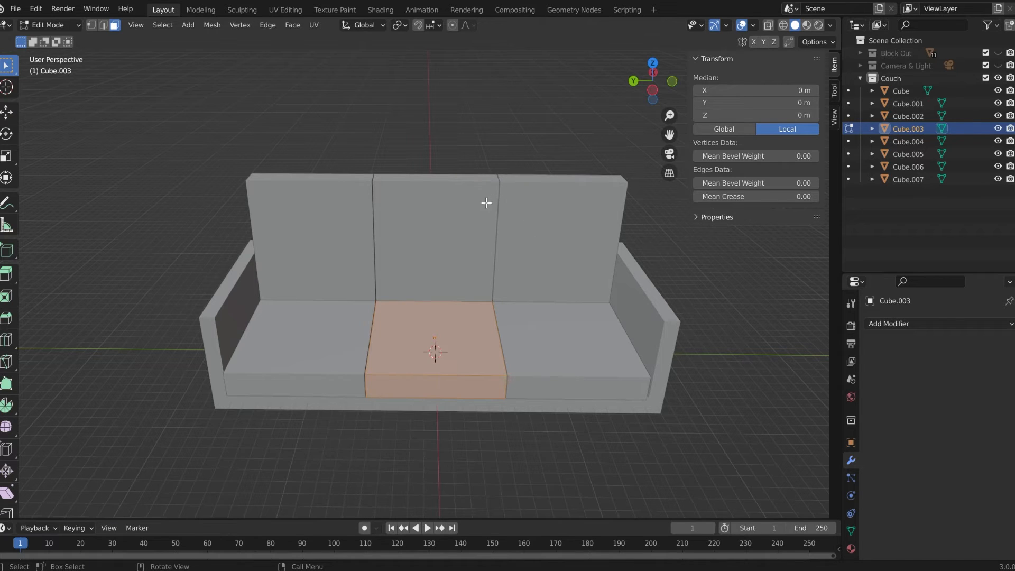
pyautogui.press('u')
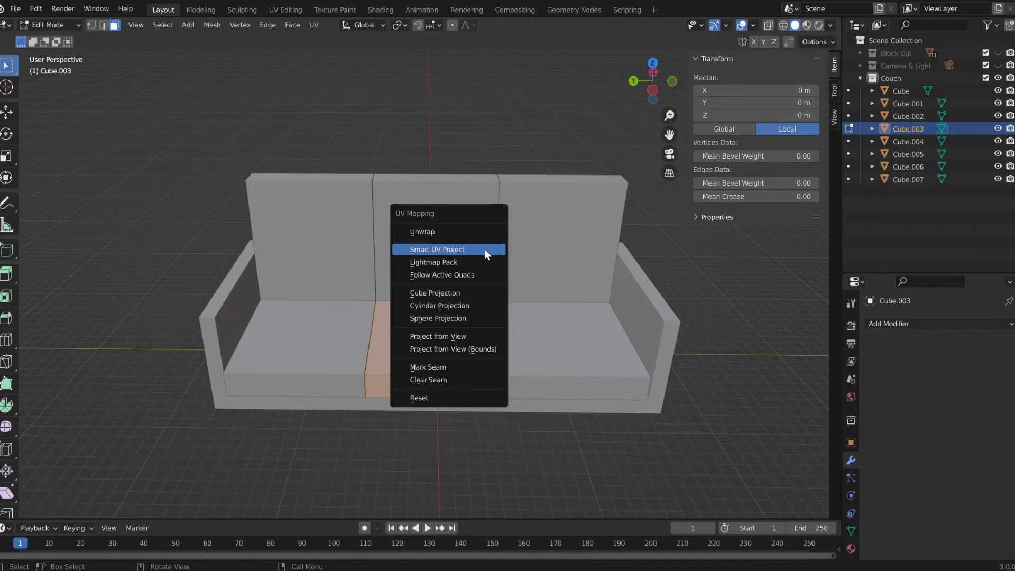
pyautogui.click(484, 248)
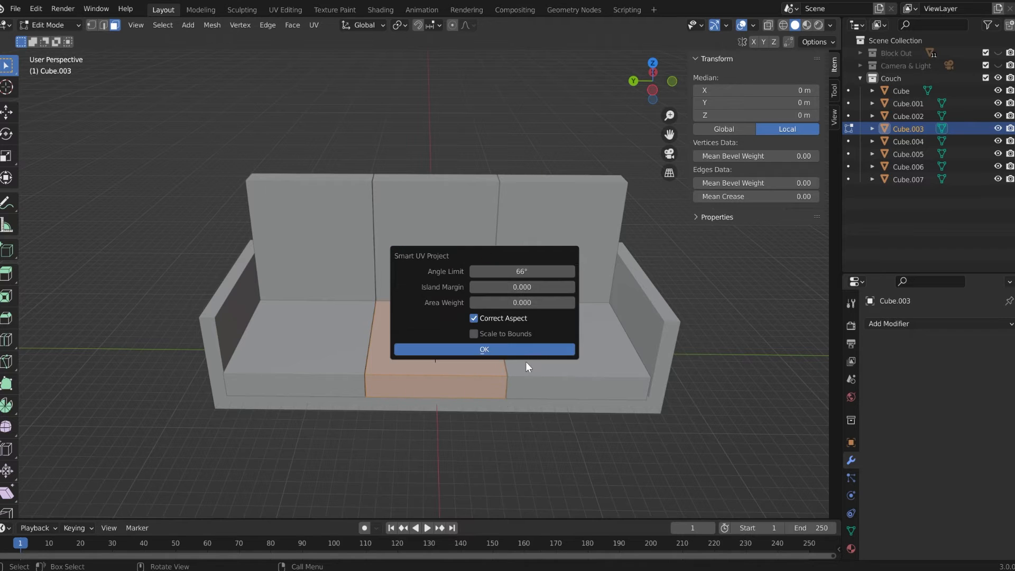
pyautogui.click(527, 348)
pyautogui.press('Tab')
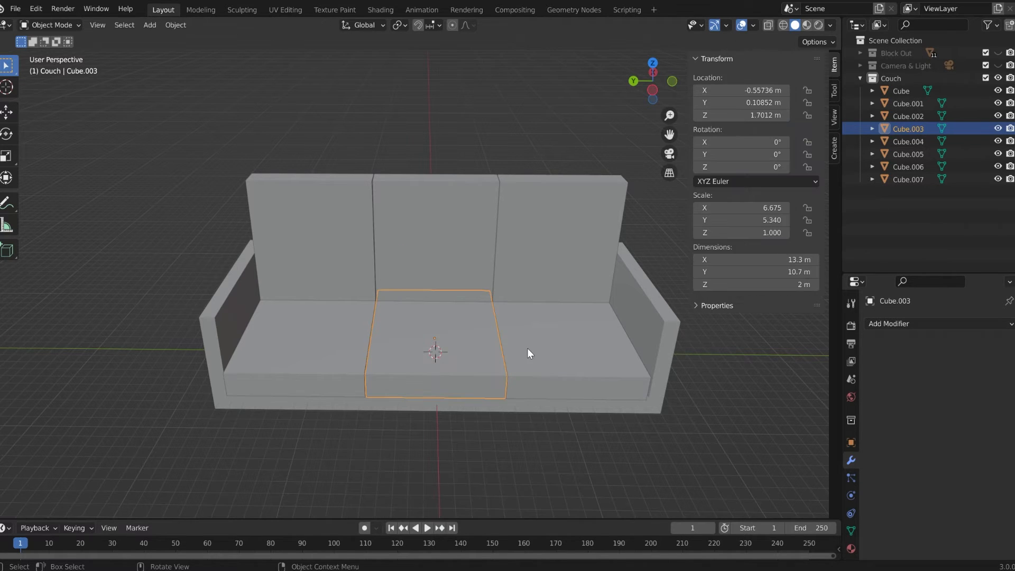
# Step: Unwrap the seat cushion at the couch's negative-Y end with Smart UV Project, keeping the 66° angle limit and Correct Aspect
pyautogui.click(566, 342)
pyautogui.press('Tab')
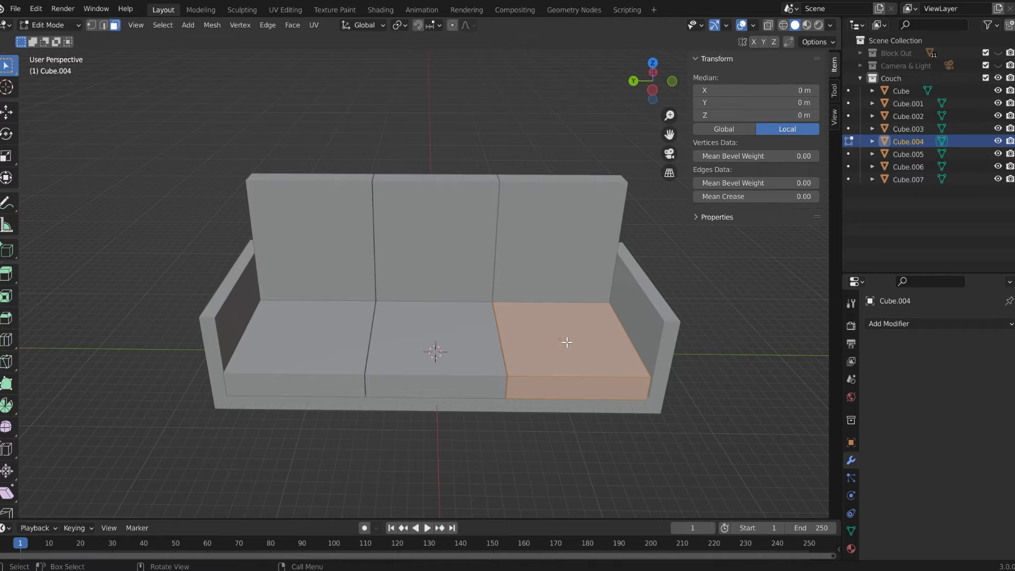
pyautogui.press('u')
pyautogui.click(567, 342)
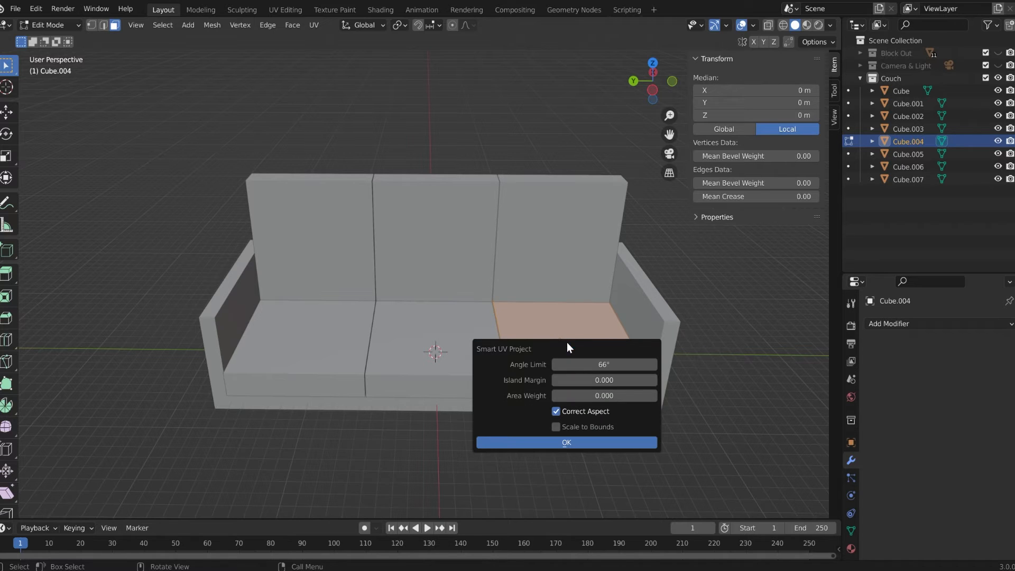
pyautogui.click(582, 441)
pyautogui.hotkey('alt', 'a')
pyautogui.press('Tab')
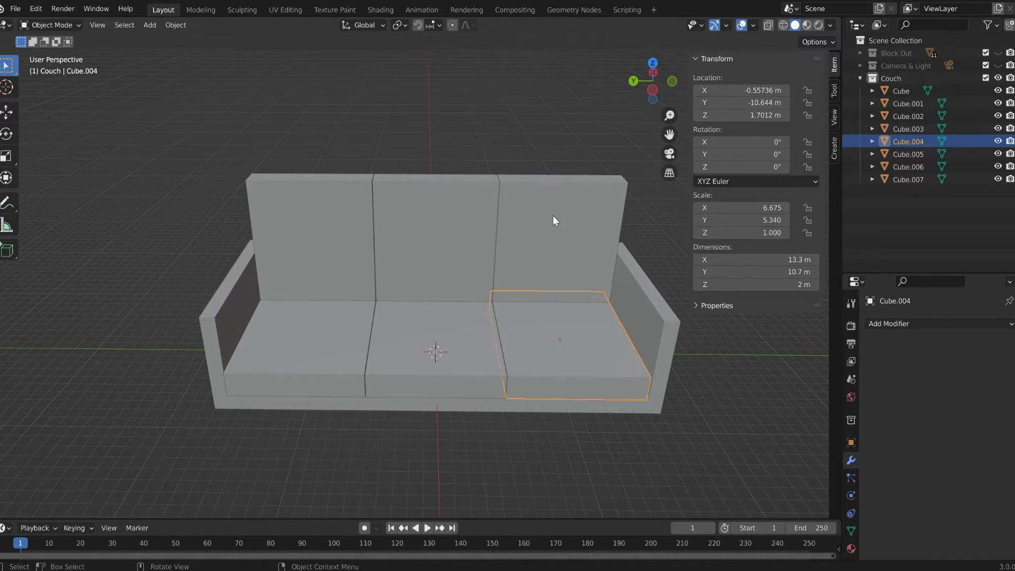
pyautogui.click(552, 215)
pyautogui.press('Tab')
pyautogui.press('u')
pyautogui.press('Escape')
pyautogui.press('Tab')
# Step: Unwrap the middle back cushion with Smart UV Project
pyautogui.click(478, 214)
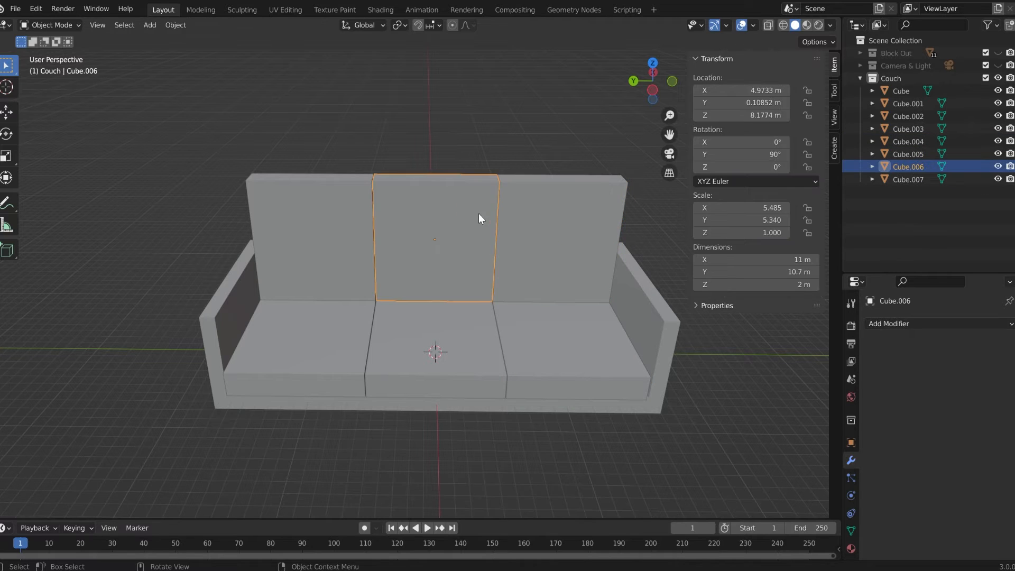
pyautogui.press('Tab')
pyautogui.press('u')
pyautogui.click(478, 213)
pyautogui.click(494, 313)
pyautogui.press('Tab')
# Step: Unwrap the back cushion at the couch's positive-Y end with Smart UV Project
pyautogui.click(345, 226)
pyautogui.press('Tab')
pyautogui.press('u')
pyautogui.click(344, 227)
pyautogui.click(389, 326)
pyautogui.press('Tab')
# Step: Select the couch's base-and-armrest frame and apply all of its transforms
pyautogui.scroll(-2, 418, 164)
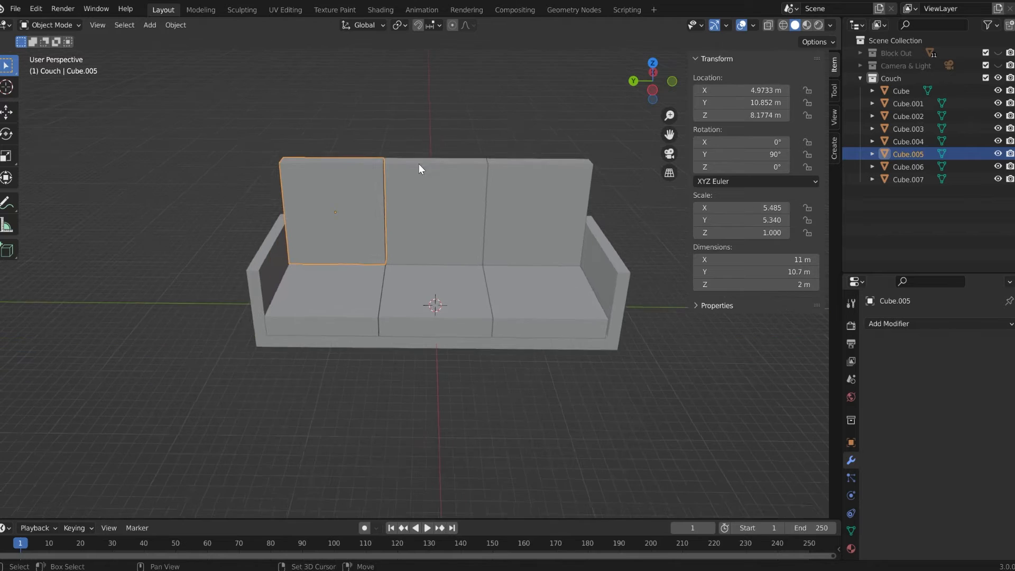
pyautogui.scroll(4, 432, 177)
pyautogui.keyDown('shift'); pyautogui.moveTo(333, 264); pyautogui.dragTo(365, 261, button='middle'); pyautogui.keyUp('shift')
pyautogui.click(212, 300)
pyautogui.keyDown('shift'); pyautogui.moveTo(693, 317); pyautogui.dragTo(458, 342, button='middle'); pyautogui.keyUp('shift')
pyautogui.moveTo(458, 343); pyautogui.dragTo(401, 330, button='middle')
pyautogui.scroll(-4, 444, 350)
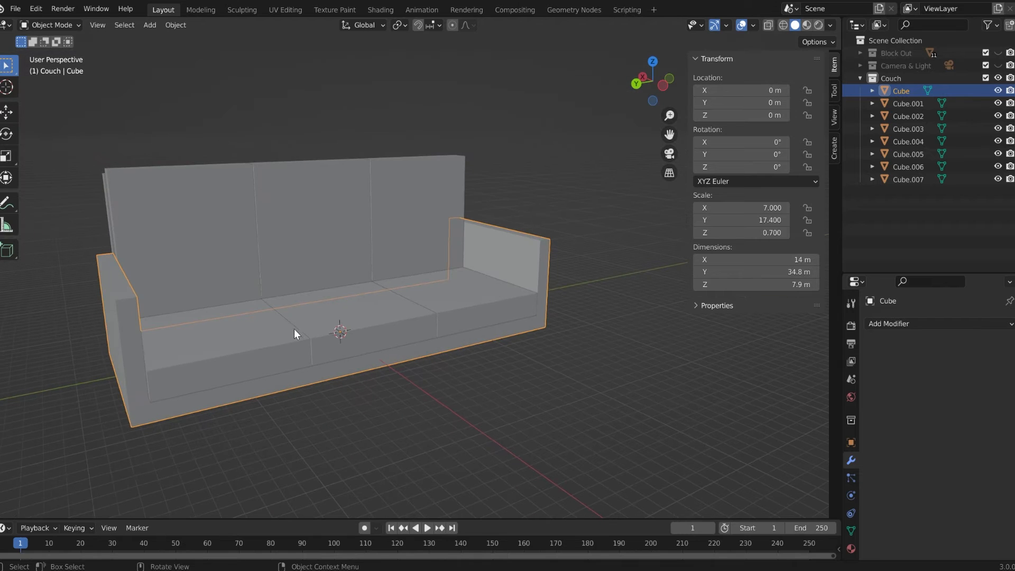
pyautogui.moveTo(294, 326); pyautogui.dragTo(356, 283, button='middle')
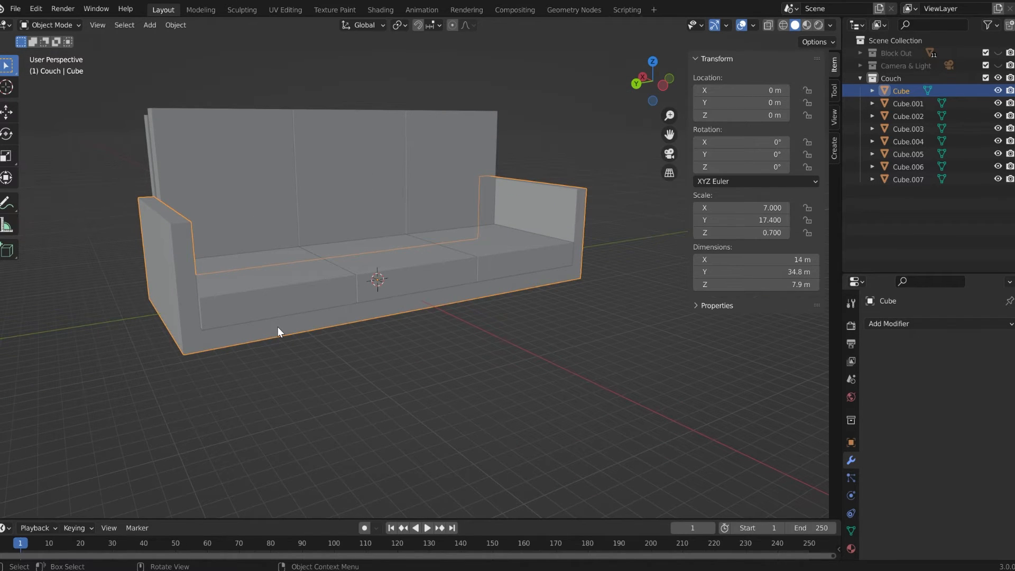
pyautogui.scroll(2, 255, 255)
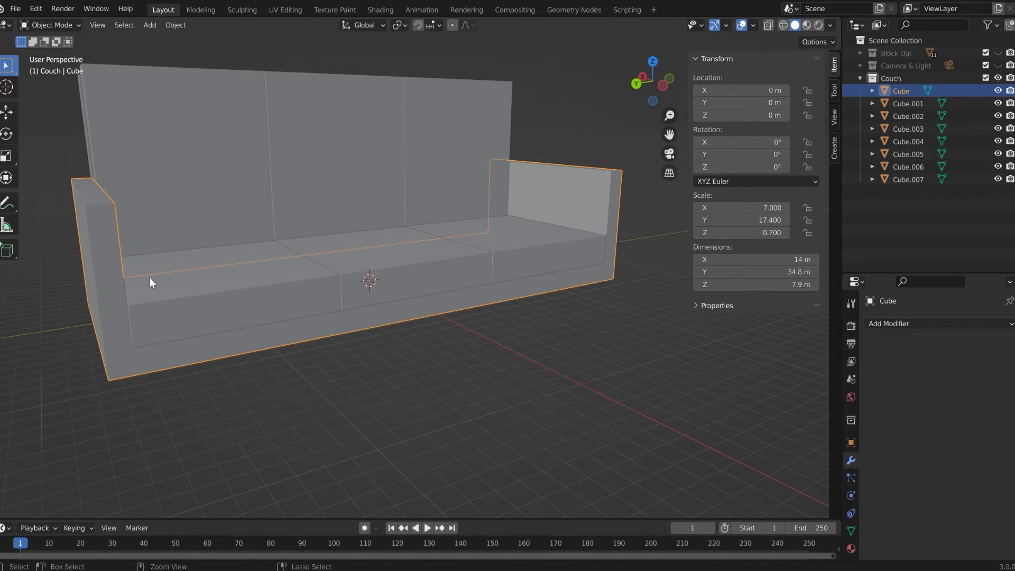
pyautogui.hotkey('ctrl', 'a')
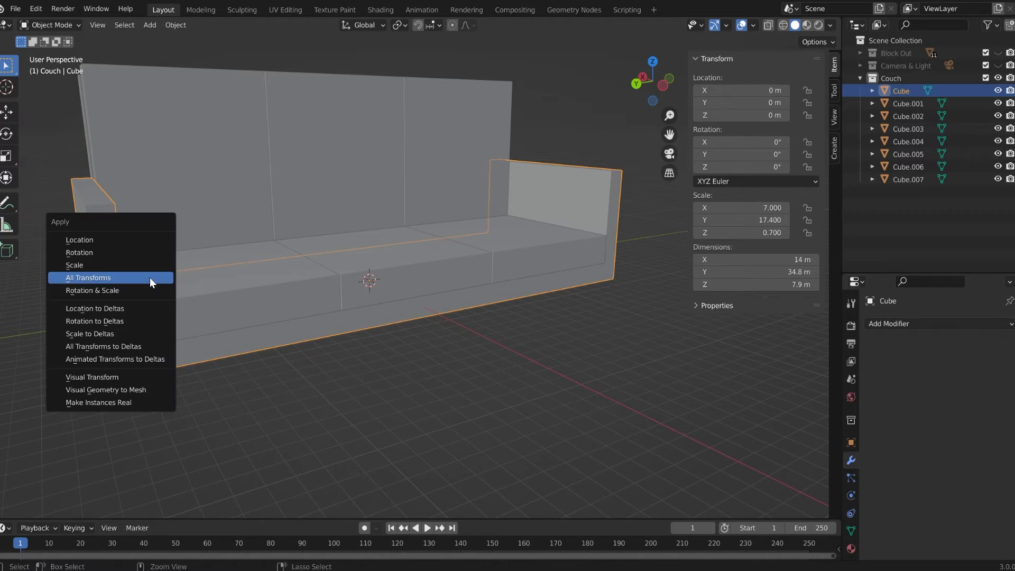
pyautogui.click(100, 278)
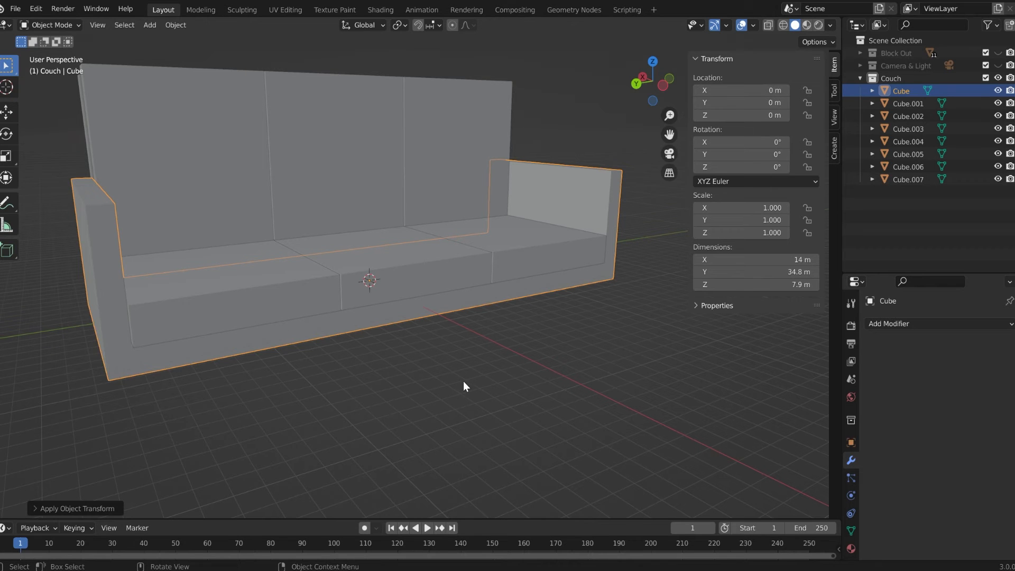
# Step: Select the top and front edges of the frame's positive-Y armrest together with the long front edges of the base
pyautogui.press('Tab')
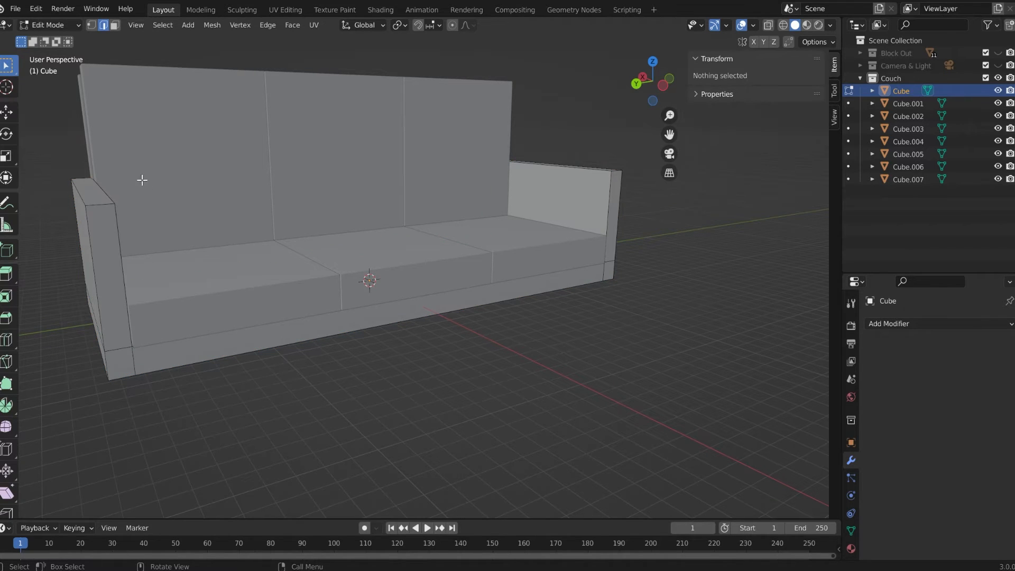
pyautogui.moveTo(140, 195); pyautogui.dragTo(90, 196, button='middle')
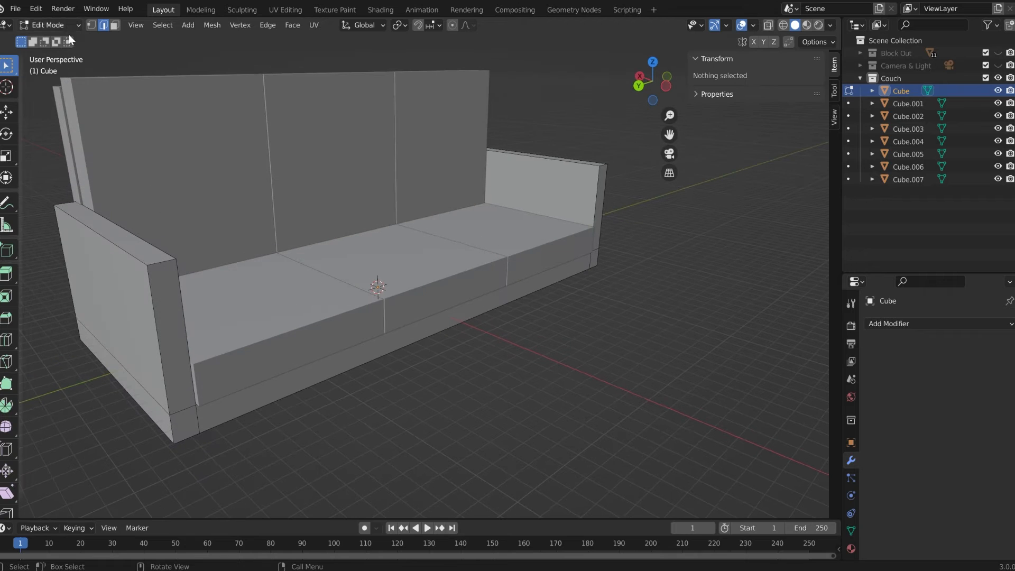
pyautogui.click(92, 234)
pyautogui.keyDown('shift'); pyautogui.click(135, 224); pyautogui.keyUp('shift')
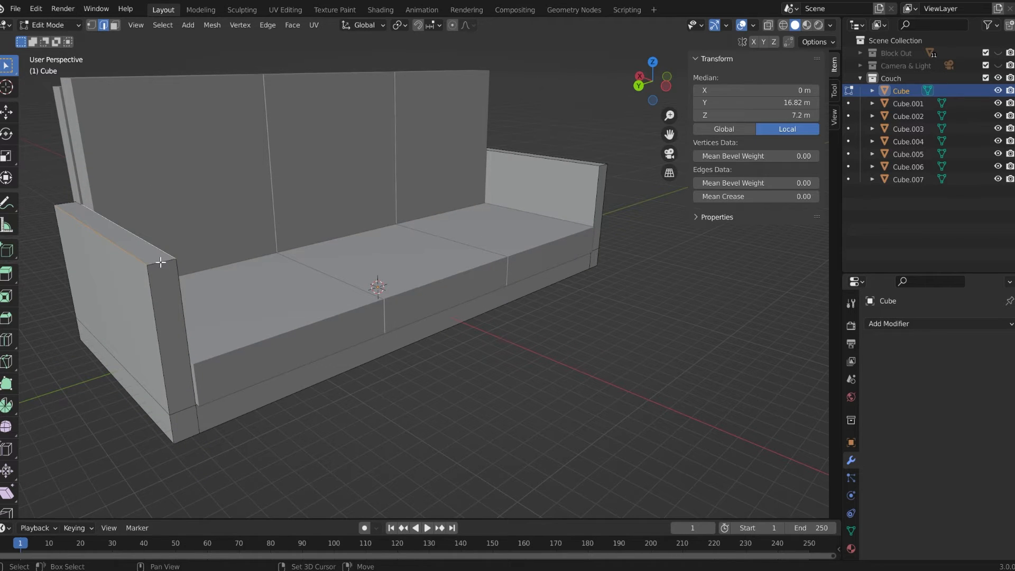
pyautogui.keyDown('shift'); pyautogui.click(159, 335); pyautogui.keyUp('shift')
pyautogui.keyDown('shift'); pyautogui.click(182, 325); pyautogui.keyUp('shift')
pyautogui.keyDown('shift'); pyautogui.click(173, 424); pyautogui.keyUp('shift')
pyautogui.keyDown('shift'); pyautogui.click(185, 436); pyautogui.keyUp('shift')
pyautogui.keyDown('shift'); pyautogui.click(224, 425); pyautogui.keyUp('shift')
pyautogui.moveTo(207, 372); pyautogui.dragTo(176, 165, button='middle')
pyautogui.keyDown('shift'); pyautogui.click(214, 168); pyautogui.keyUp('shift')
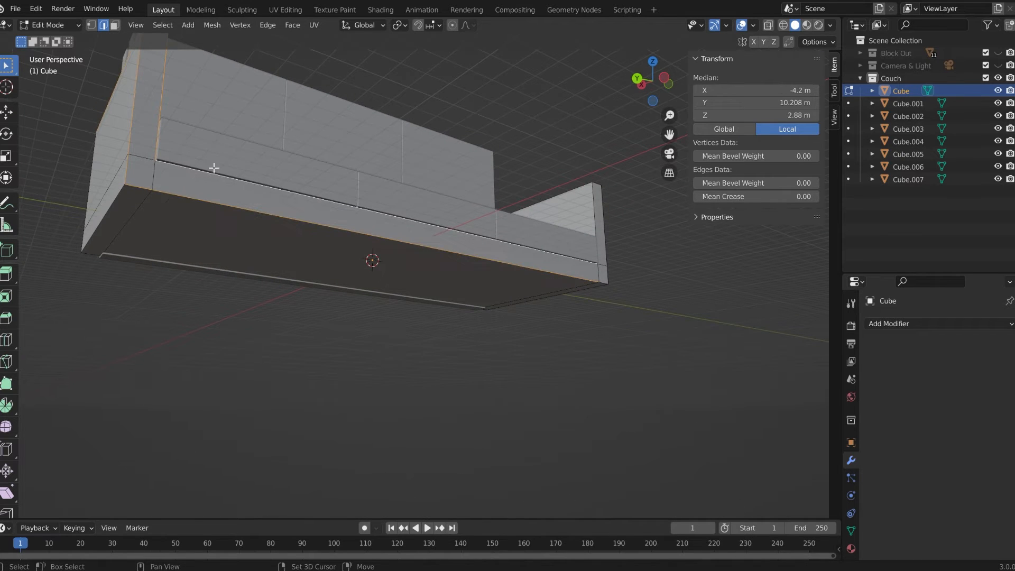
# Step: Add the negative-Y armrest's front and top edges to the selection and bevel all selected edges about 0.165 m with 3 segments
pyautogui.keyDown('shift'); pyautogui.moveTo(560, 208); pyautogui.dragTo(447, 271, button='middle'); pyautogui.keyUp('shift')
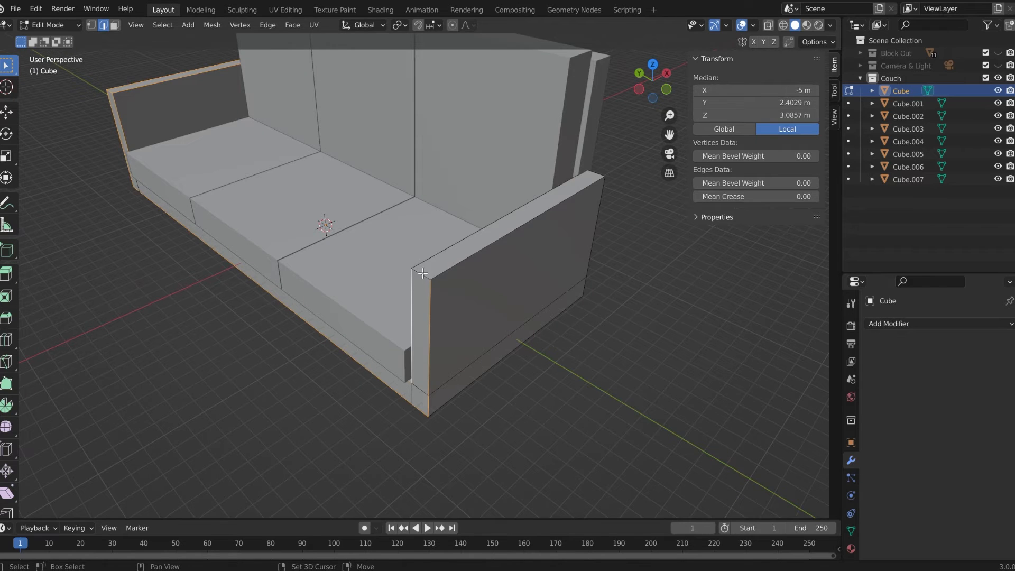
pyautogui.keyDown('shift'); pyautogui.click(423, 272); pyautogui.keyUp('shift')
pyautogui.keyDown('shift'); pyautogui.click(425, 260); pyautogui.keyUp('shift')
pyautogui.keyDown('shift'); pyautogui.click(446, 267); pyautogui.keyUp('shift')
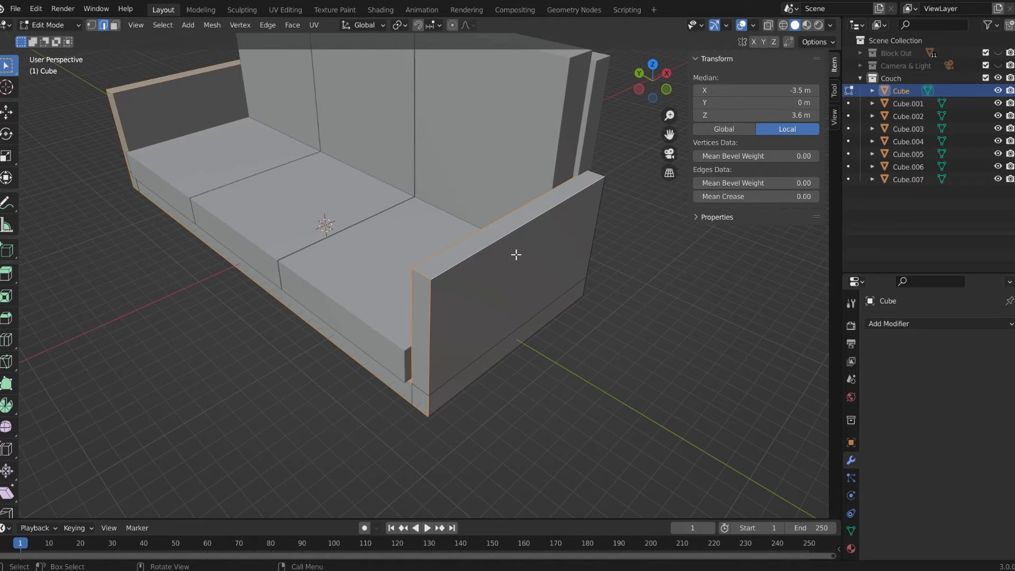
pyautogui.hotkey('ctrl', 'b')
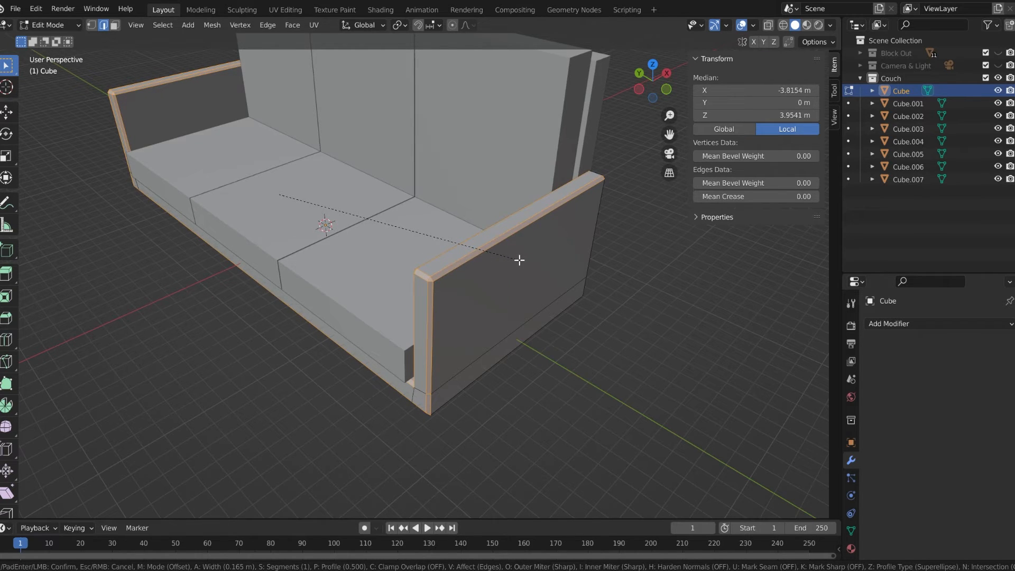
pyautogui.scroll(2, 519, 260)
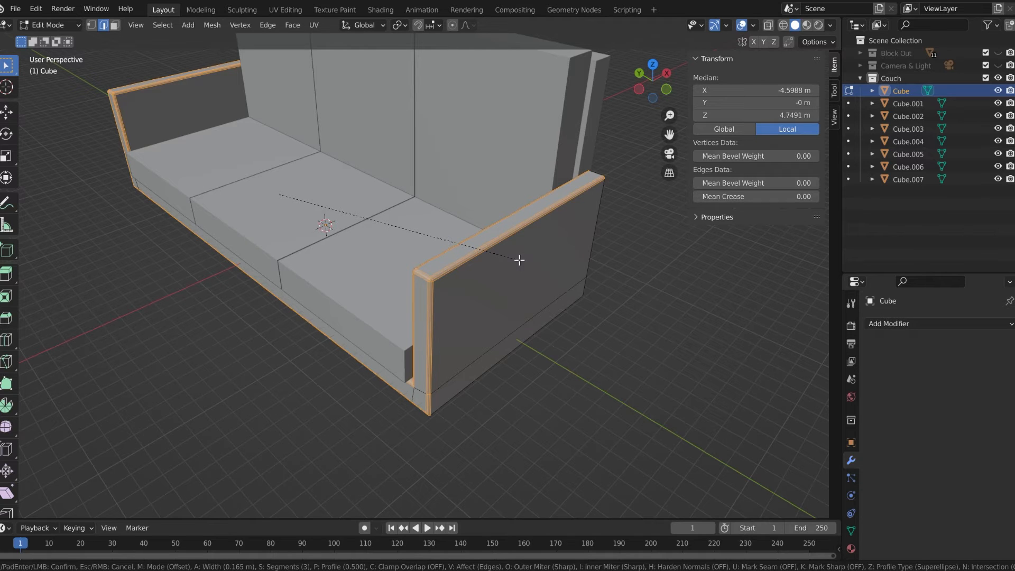
pyautogui.click(519, 260)
pyautogui.click(559, 404)
pyautogui.press('Tab')
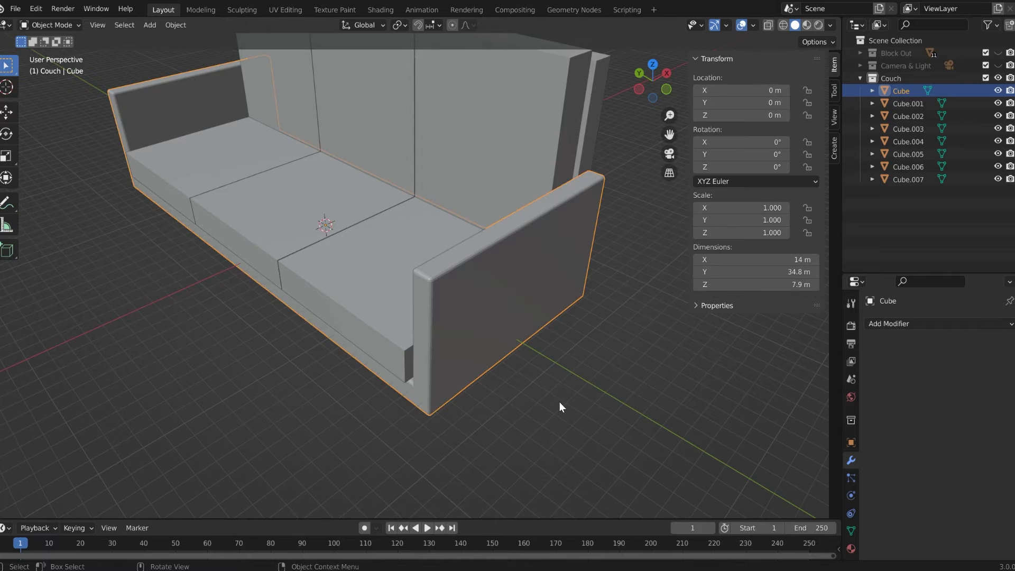
# Step: Apply smooth shading to the couch's base-and-armrest frame
pyautogui.scroll(-2, 518, 380)
pyautogui.scroll(4, 471, 355)
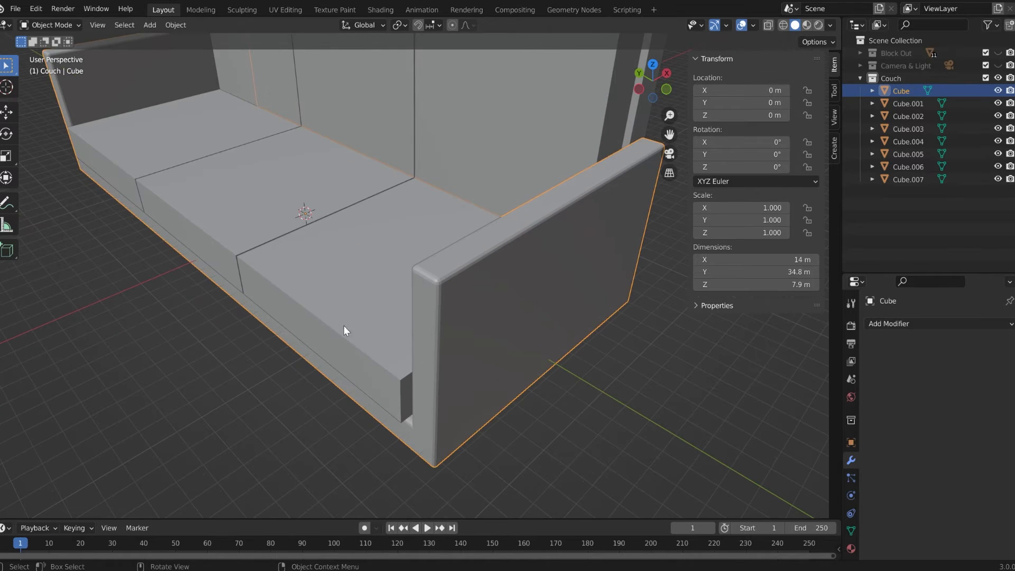
pyautogui.rightClick(440, 286)
pyautogui.click(442, 288)
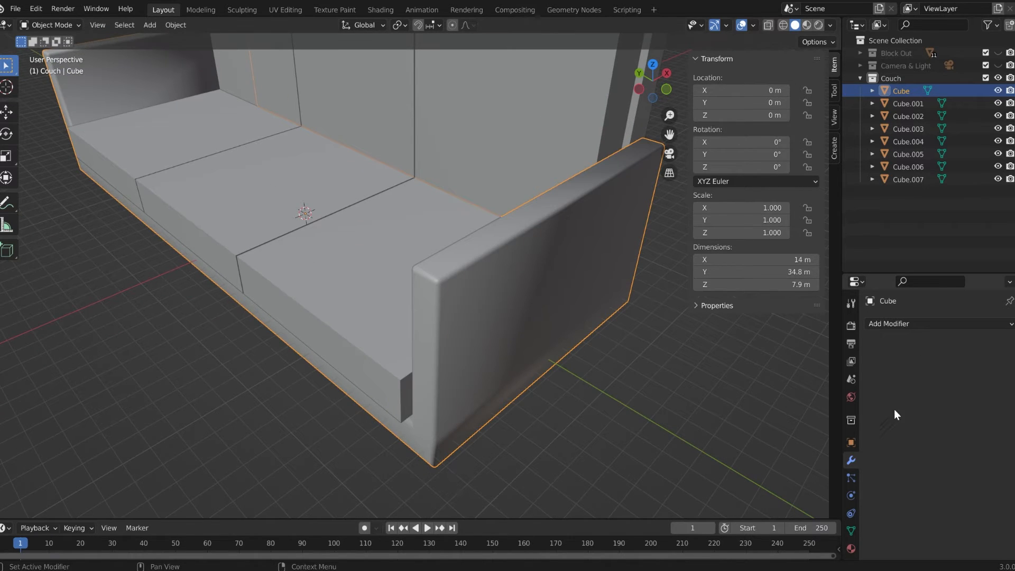
# Step: Enable Auto Smooth at 30° for the normals of the base-and-armrest frame
pyautogui.scroll(-1, 848, 475)
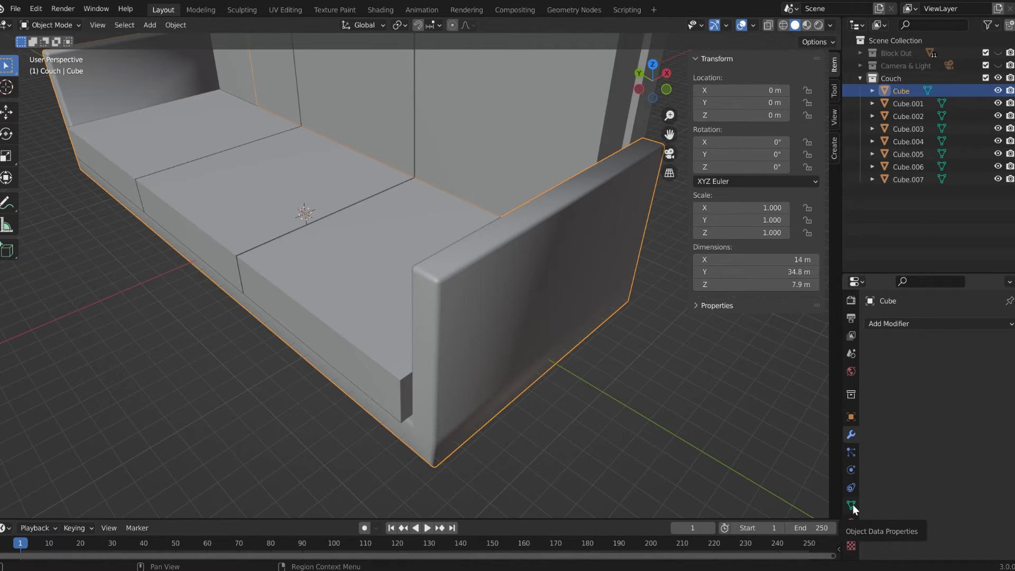
pyautogui.click(852, 504)
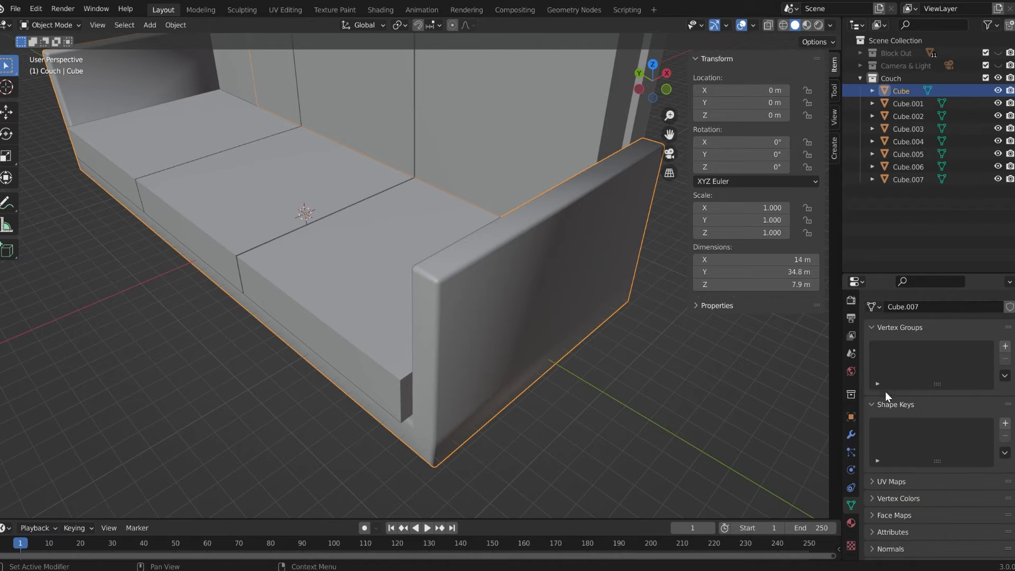
pyautogui.scroll(-3, 886, 394)
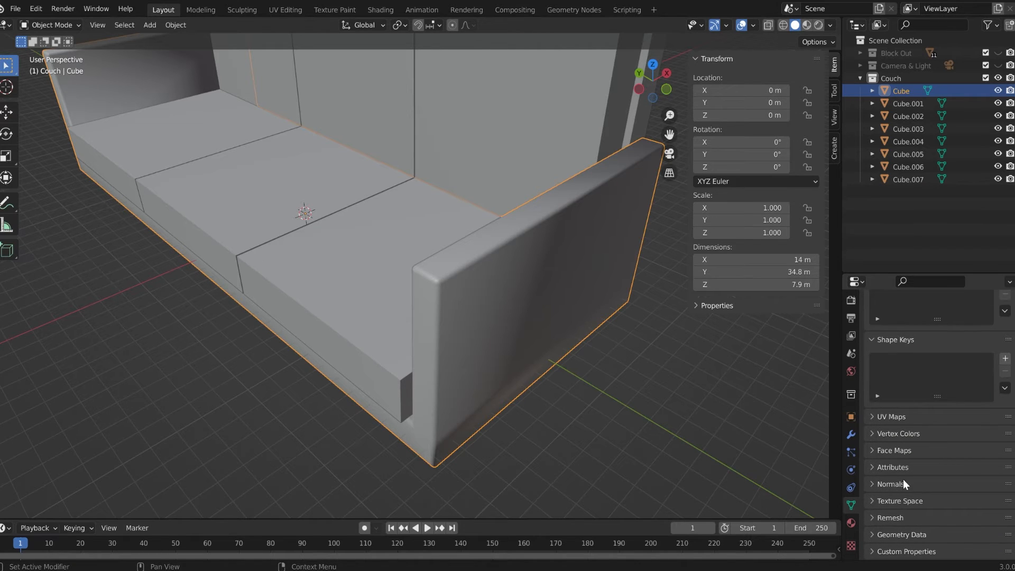
pyautogui.click(893, 484)
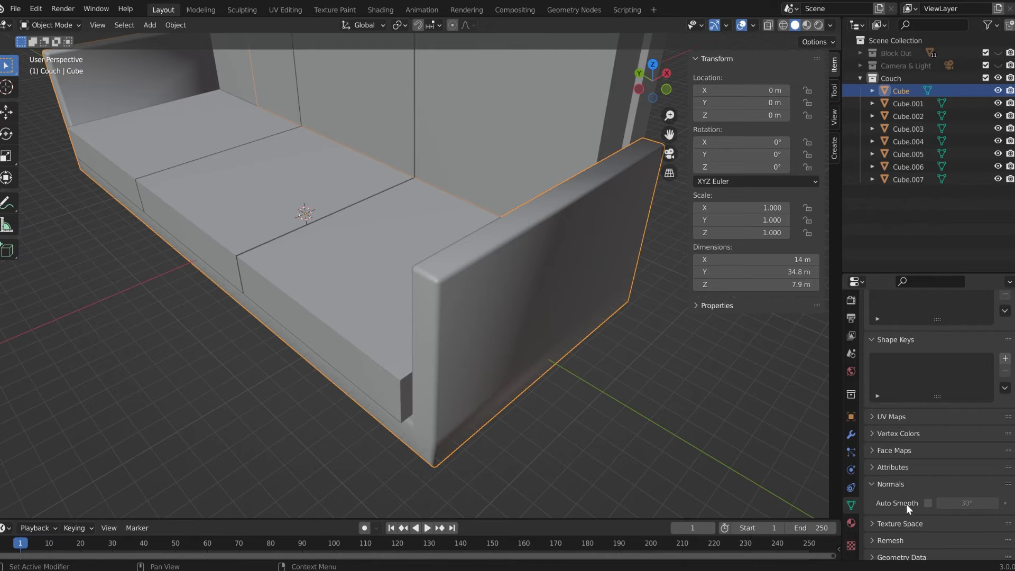
pyautogui.click(927, 503)
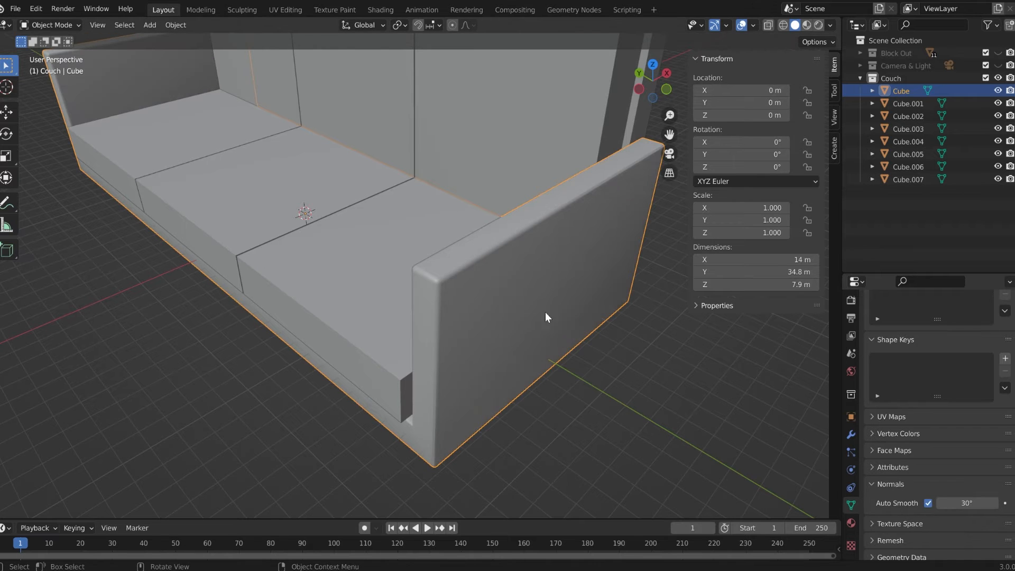
# Step: Select all three seat cushions and all three back cushions and apply all of their transforms
pyautogui.scroll(-3, 459, 245)
pyautogui.moveTo(459, 245); pyautogui.dragTo(207, 313, button='middle')
pyautogui.scroll(3, 207, 313)
pyautogui.click(207, 314)
pyautogui.keyDown('shift'); pyautogui.click(246, 216); pyautogui.keyUp('shift')
pyautogui.keyDown('shift'); pyautogui.click(402, 218); pyautogui.keyUp('shift')
pyautogui.keyDown('shift'); pyautogui.click(507, 264); pyautogui.keyUp('shift')
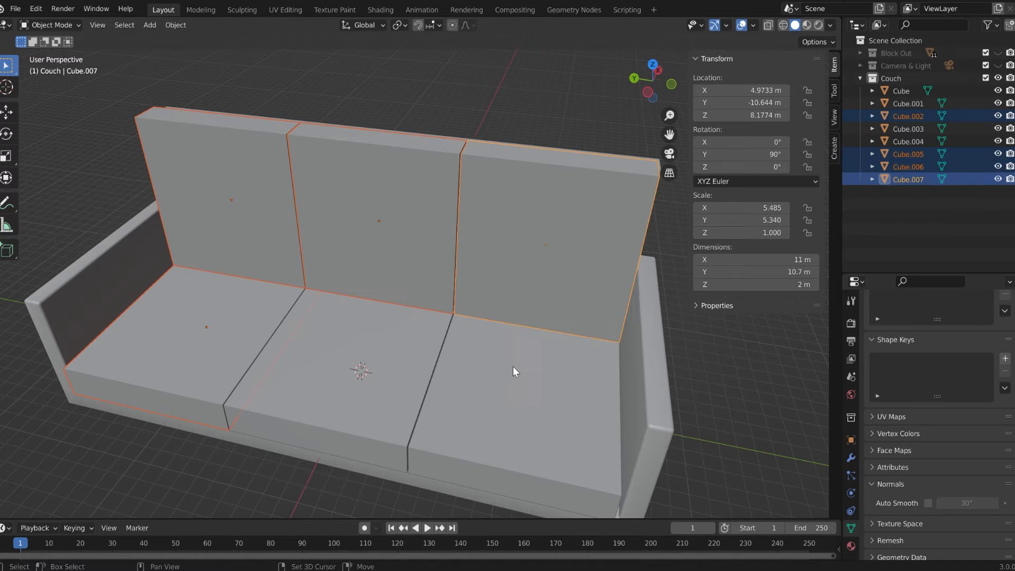
pyautogui.keyDown('shift'); pyautogui.click(516, 356); pyautogui.keyUp('shift')
pyautogui.keyDown('shift'); pyautogui.click(361, 367); pyautogui.keyUp('shift')
pyautogui.hotkey('ctrl', 'a')
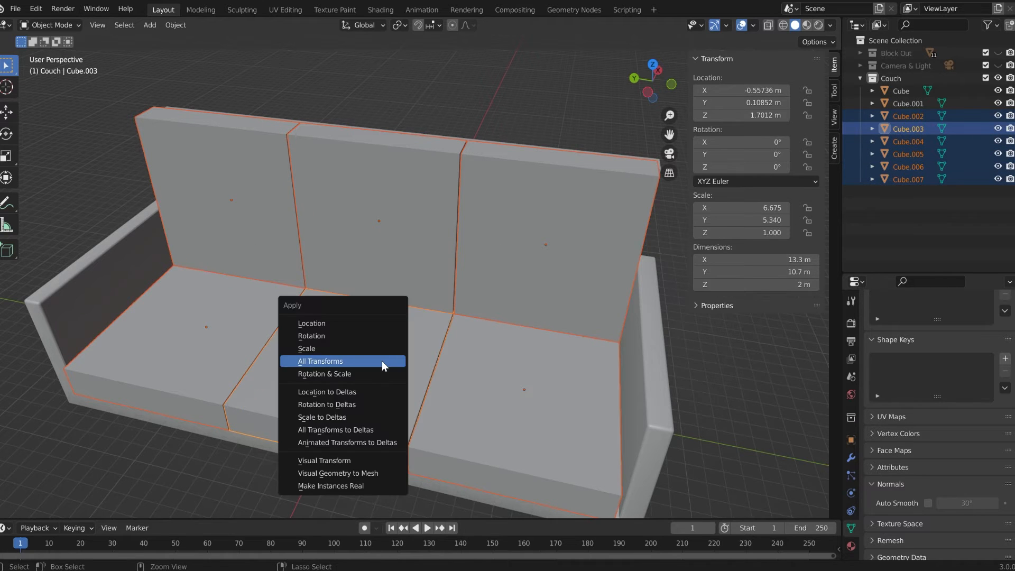
pyautogui.click(383, 365)
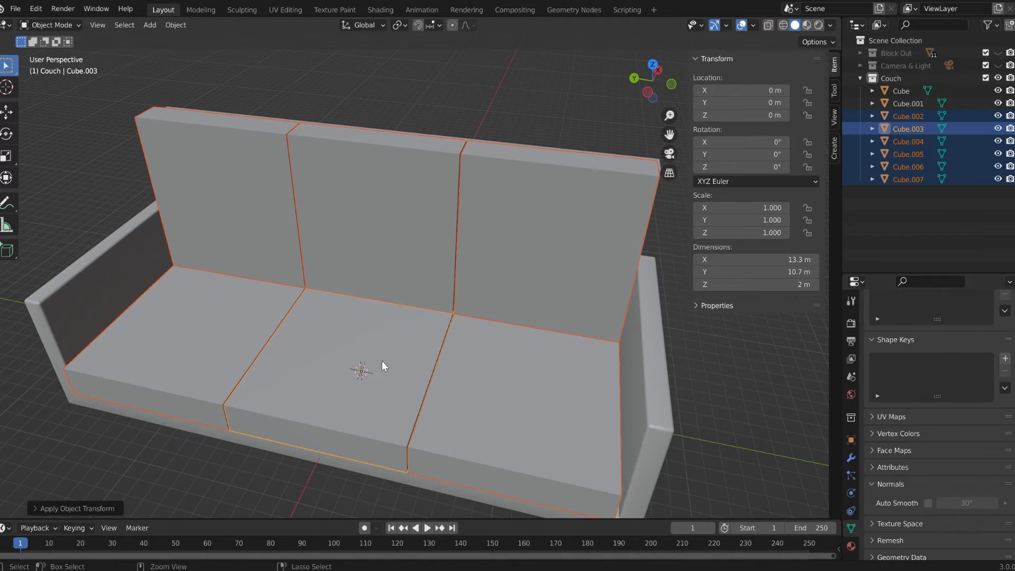
pyautogui.hotkey('ctrl', 'a')
pyautogui.click(325, 363)
# Step: On the seat cushion beside the positive-Y armrest, select the four front-face edges and the four edges running front to back
pyautogui.click(192, 315)
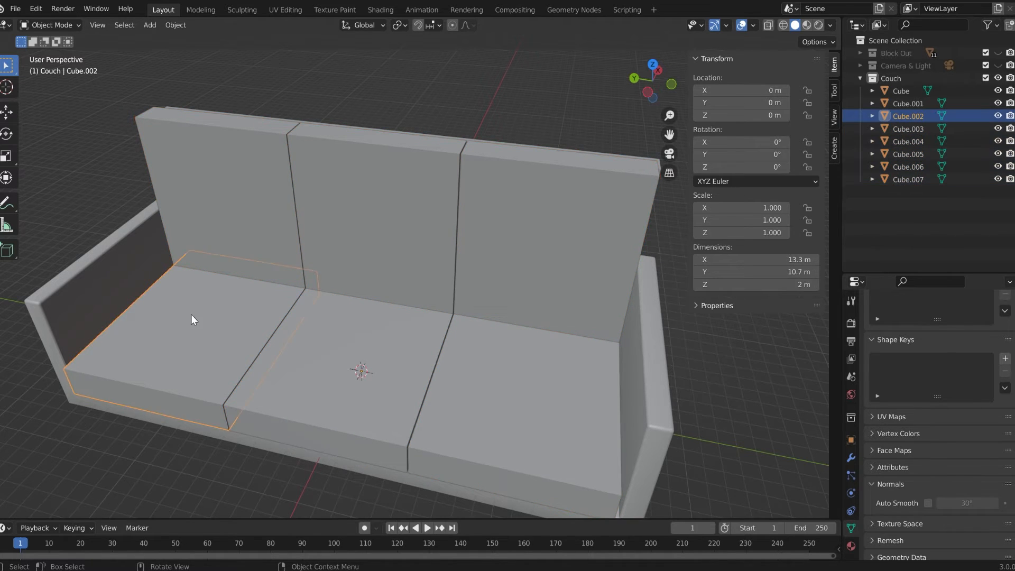
pyautogui.press('Tab')
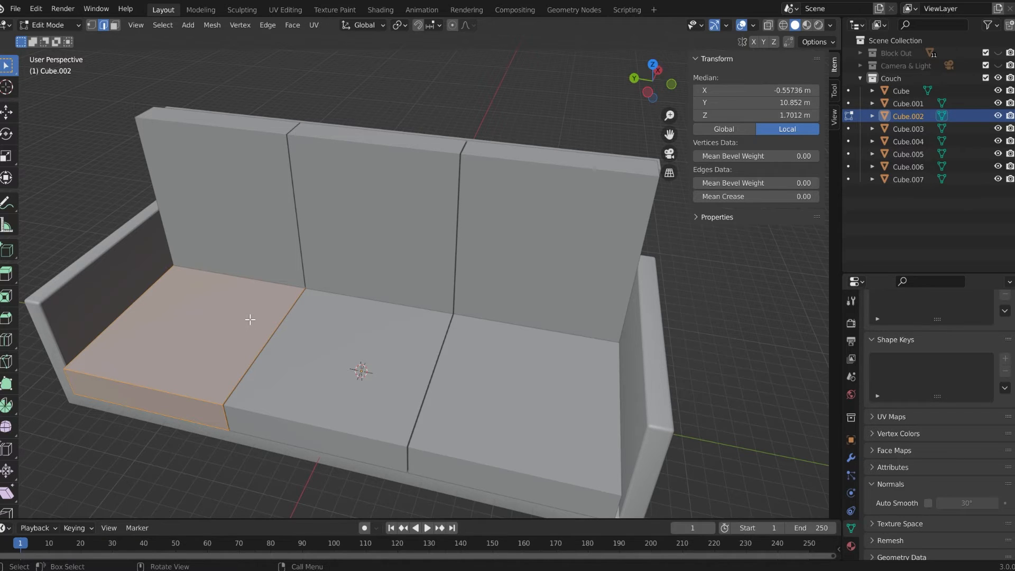
pyautogui.click(148, 370)
pyautogui.keyDown('shift'); pyautogui.click(188, 406); pyautogui.keyUp('shift')
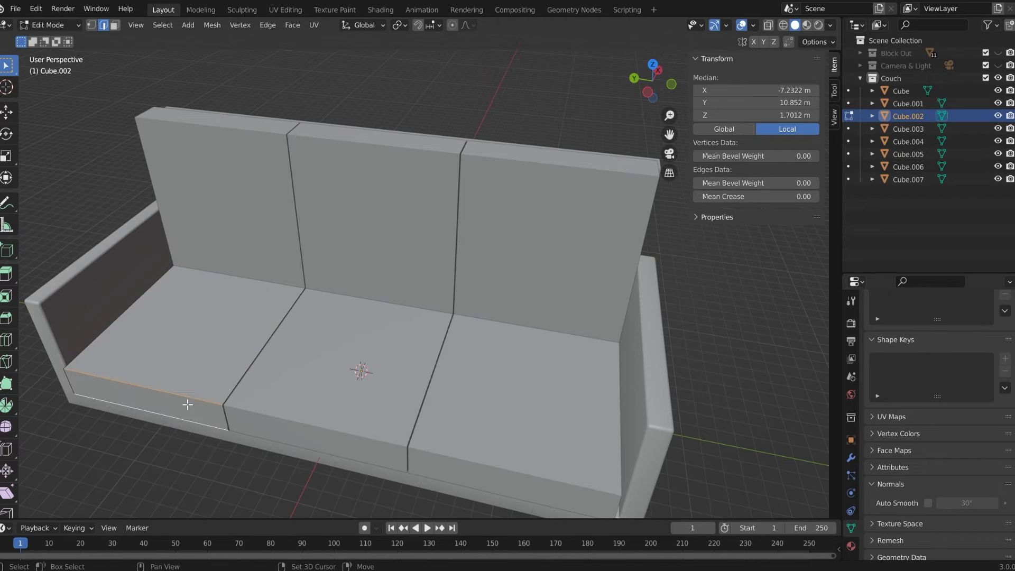
pyautogui.keyDown('shift'); pyautogui.click(245, 368); pyautogui.keyUp('shift')
pyautogui.keyDown('shift'); pyautogui.click(246, 405); pyautogui.keyUp('shift')
pyautogui.keyDown('shift'); pyautogui.click(82, 351); pyautogui.keyUp('shift')
pyautogui.keyDown('shift'); pyautogui.click(72, 382); pyautogui.keyUp('shift')
pyautogui.keyDown('shift'); pyautogui.click(223, 415); pyautogui.keyUp('shift')
pyautogui.moveTo(188, 394); pyautogui.dragTo(209, 218, button='middle')
pyautogui.keyDown('shift'); pyautogui.click(195, 254); pyautogui.keyUp('shift')
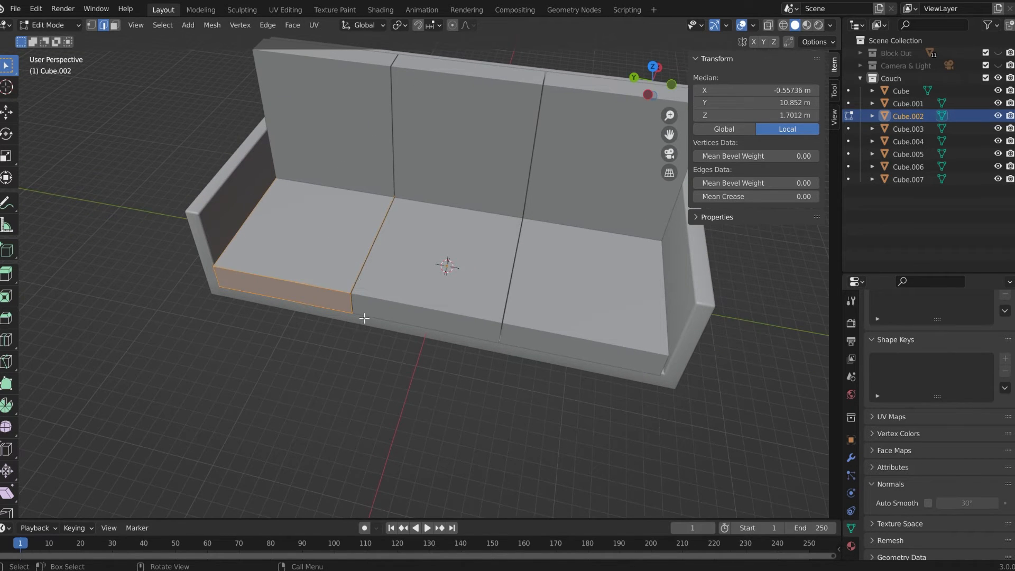
# Step: Bevel the selected edges of the seat cushion by 0.44 m with 4 segments and return to Object Mode
pyautogui.moveTo(358, 319); pyautogui.dragTo(328, 317, button='middle')
pyautogui.scroll(3, 285, 322)
pyautogui.scroll(2, 247, 317)
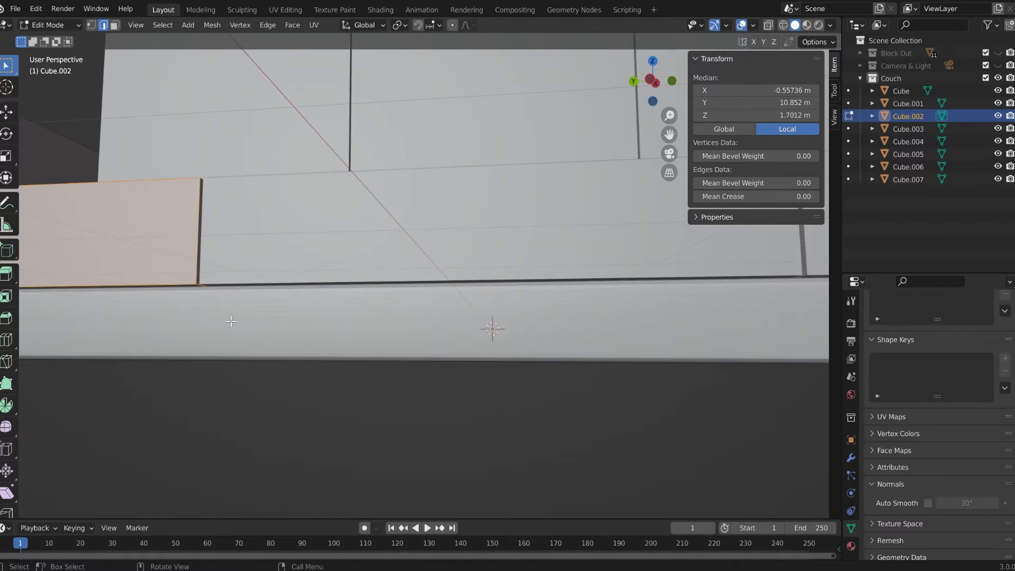
pyautogui.scroll(-2, 205, 296)
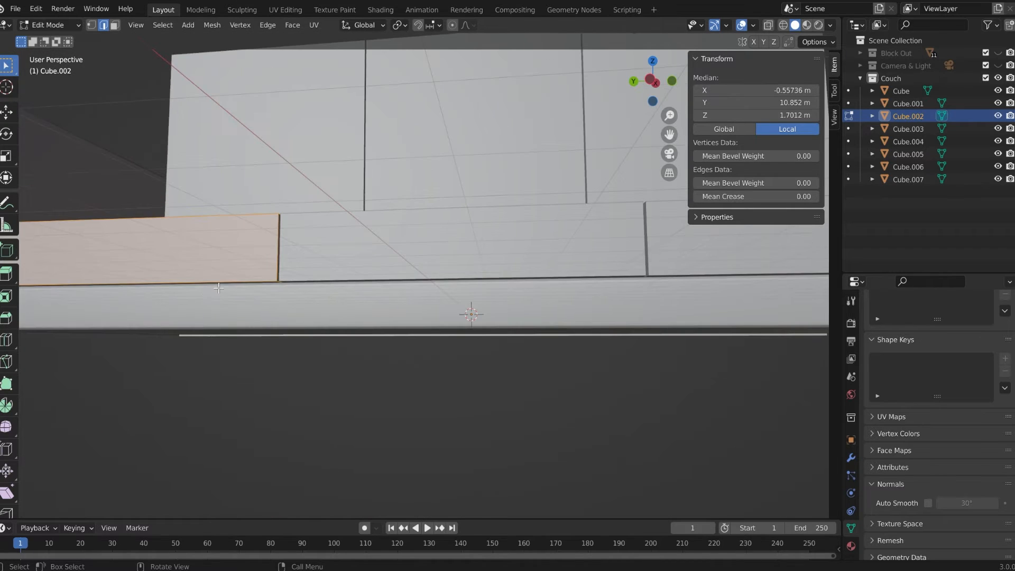
pyautogui.scroll(-3, 242, 263)
pyautogui.moveTo(243, 269); pyautogui.dragTo(260, 328, button='middle')
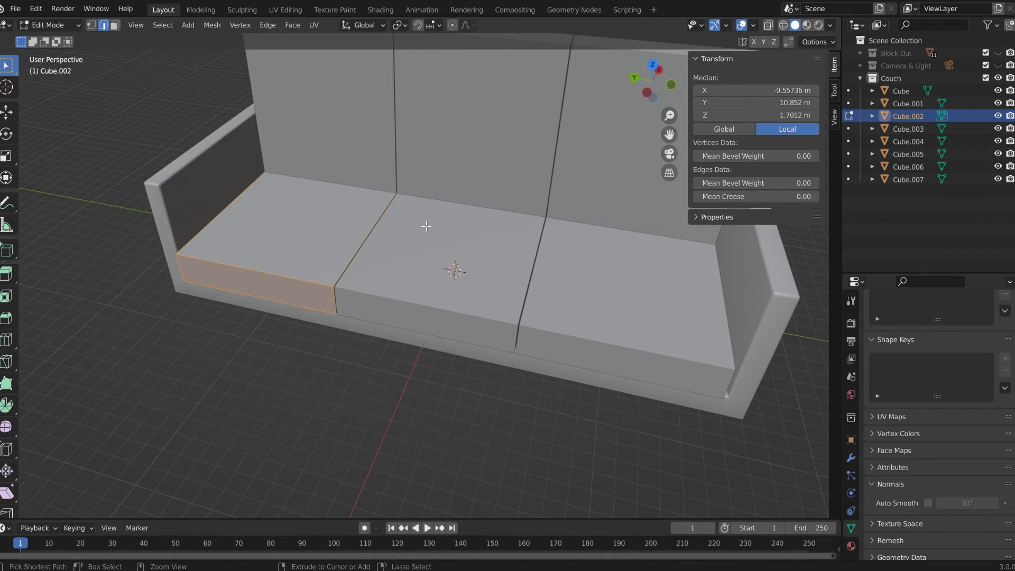
pyautogui.hotkey('ctrl', 'b')
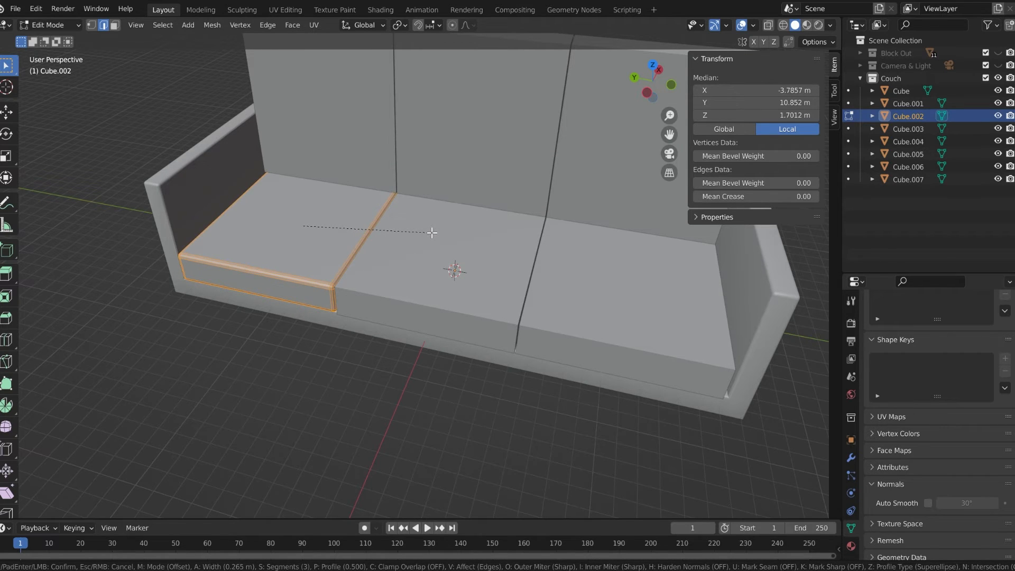
pyautogui.write('0.3')
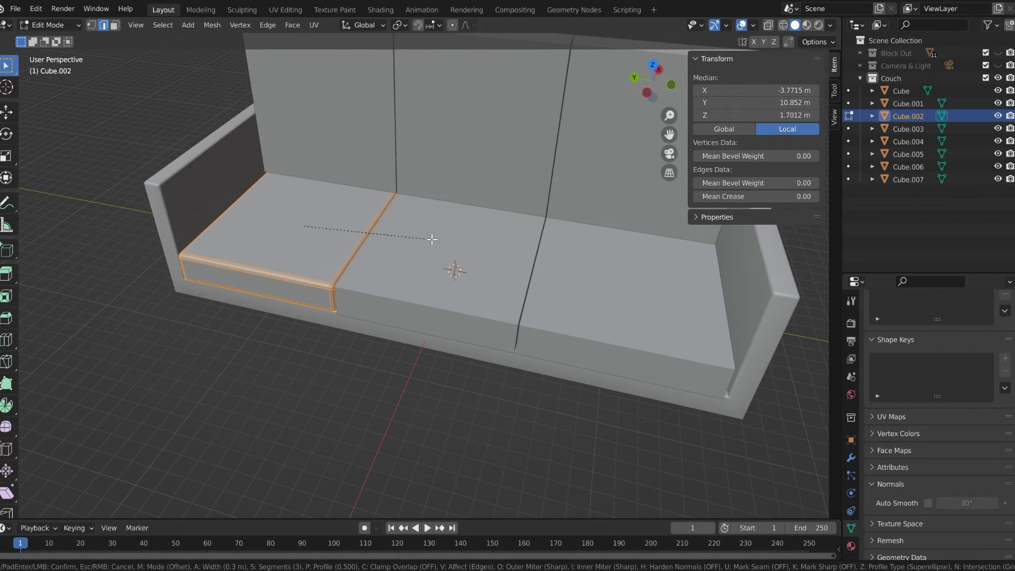
pyautogui.press('BackSpace')
pyautogui.write('44')
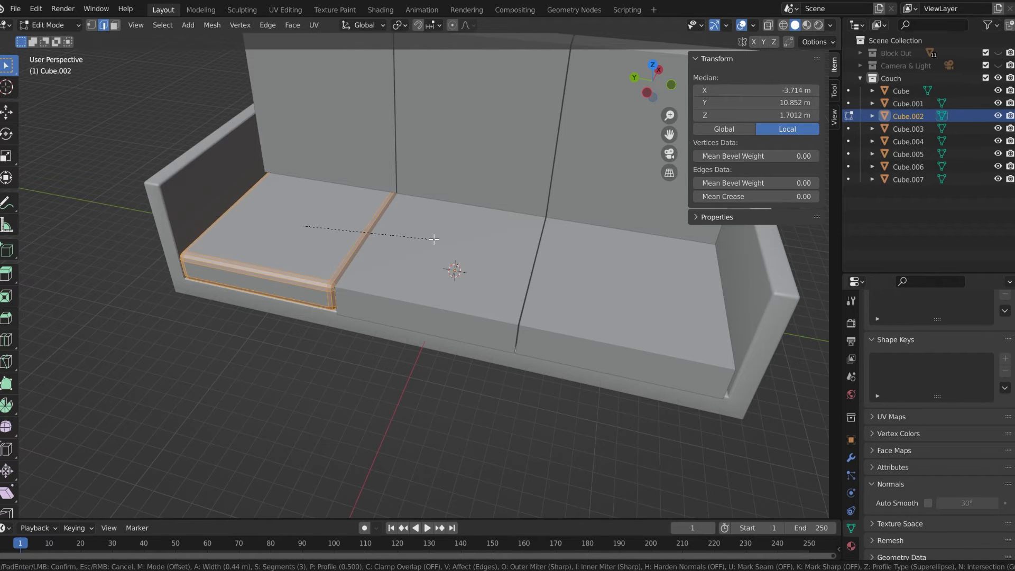
pyautogui.scroll(1, 433, 239)
pyautogui.click(434, 239)
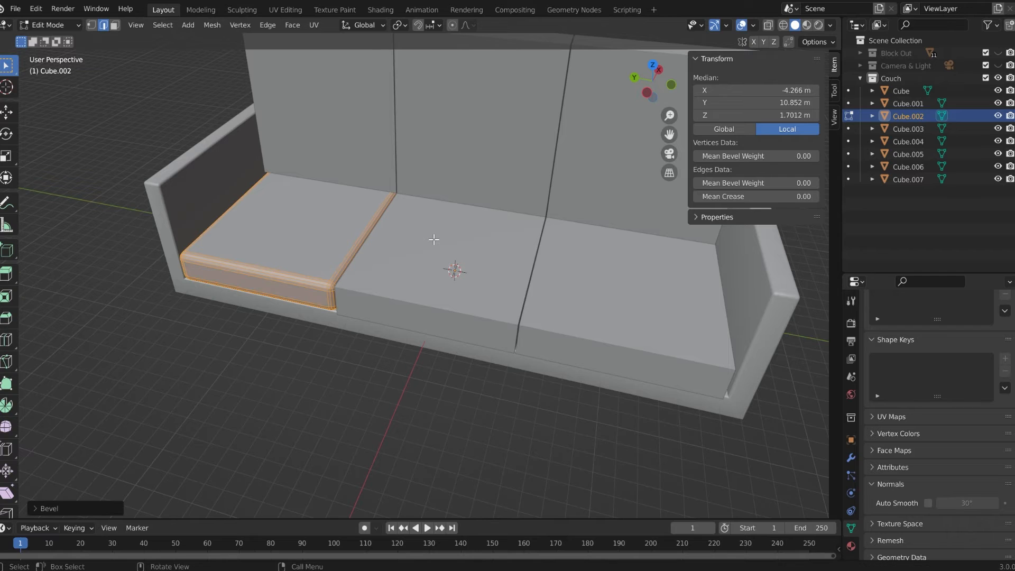
pyautogui.click(362, 394)
pyautogui.press('Tab')
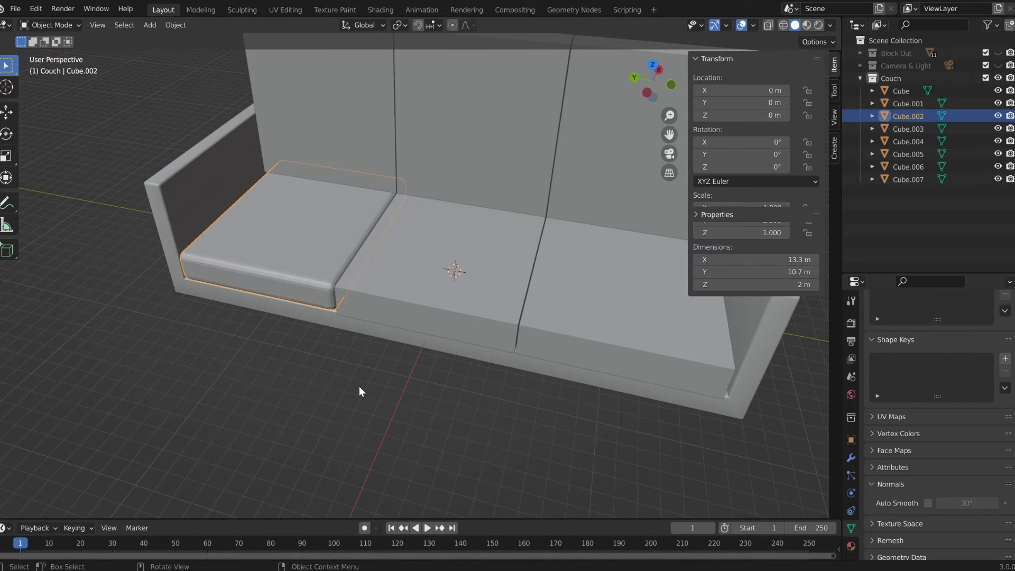
# Step: Apply smooth shading to the bevelled seat cushion and enable Auto Smooth at 30° for its normals
pyautogui.moveTo(357, 364)
pyautogui.mouseDown(button='middle')
pyautogui.moveTo(351, 281)
pyautogui.moveTo(308, 372)
pyautogui.moveTo(362, 347)
pyautogui.mouseUp(button='middle')
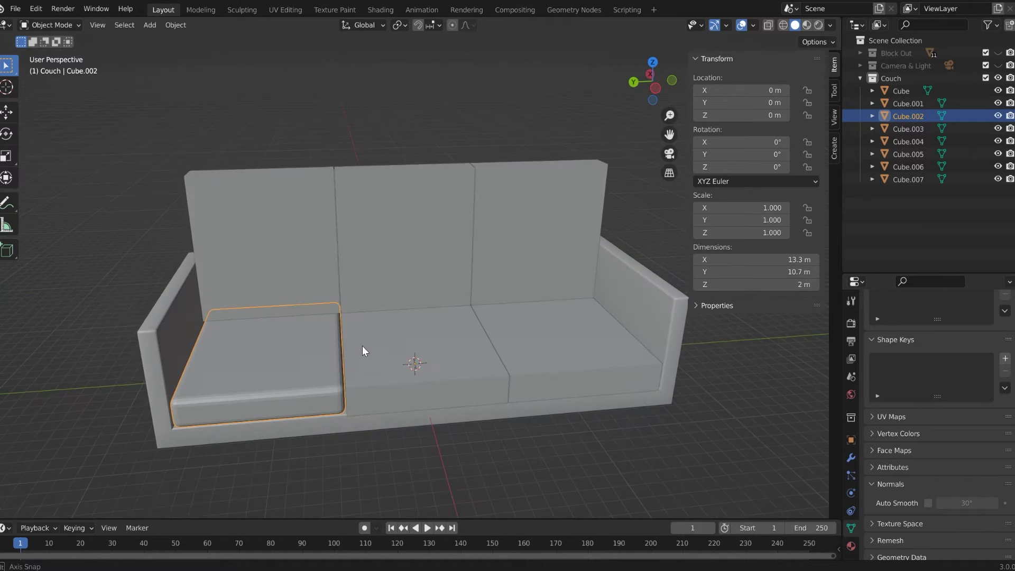
pyautogui.moveTo(375, 389); pyautogui.dragTo(331, 365, button='middle')
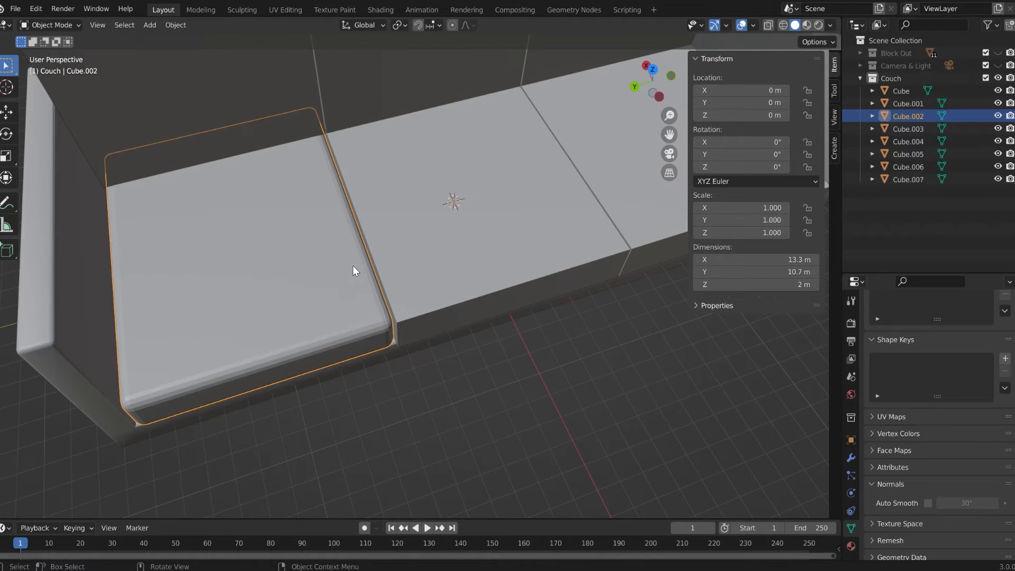
pyautogui.rightClick(344, 225)
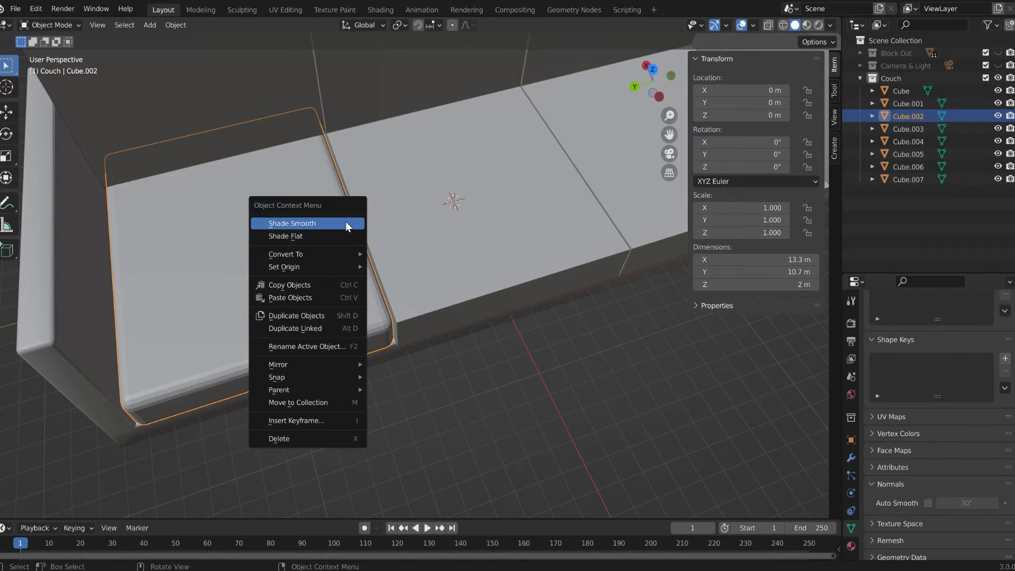
pyautogui.click(346, 221)
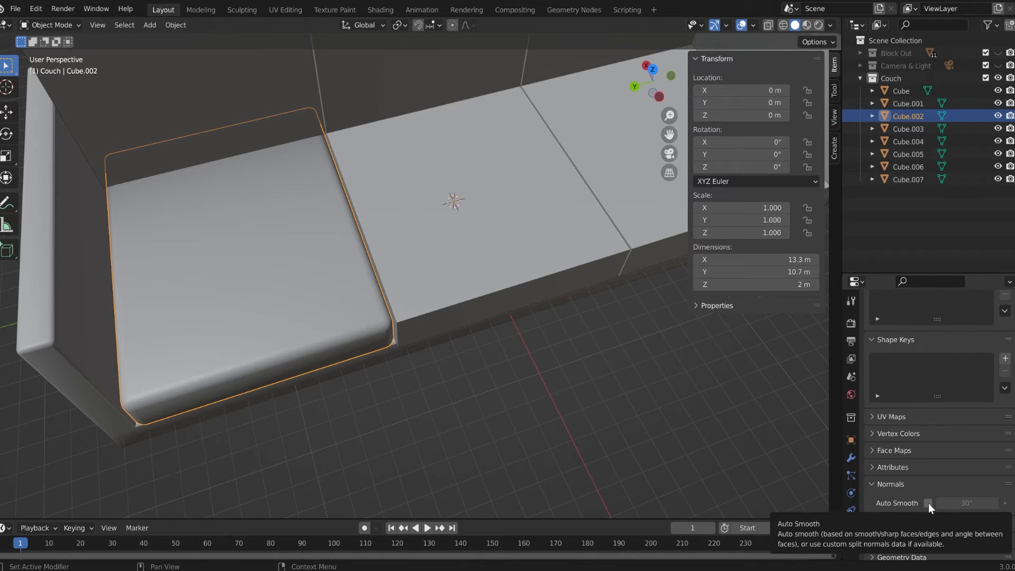
pyautogui.click(928, 503)
# Step: Add two front-to-back loop cuts across the width of the bevelled seat cushion
pyautogui.moveTo(531, 404); pyautogui.dragTo(664, 371, button='middle')
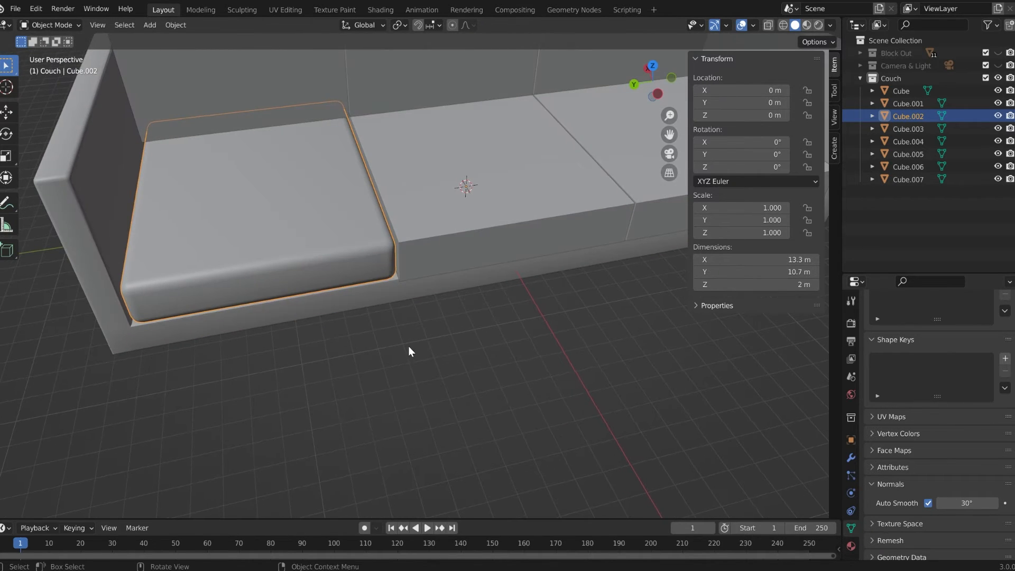
pyautogui.keyDown('shift'); pyautogui.moveTo(228, 299); pyautogui.dragTo(232, 359, button='middle'); pyautogui.keyUp('shift')
pyautogui.press('Tab')
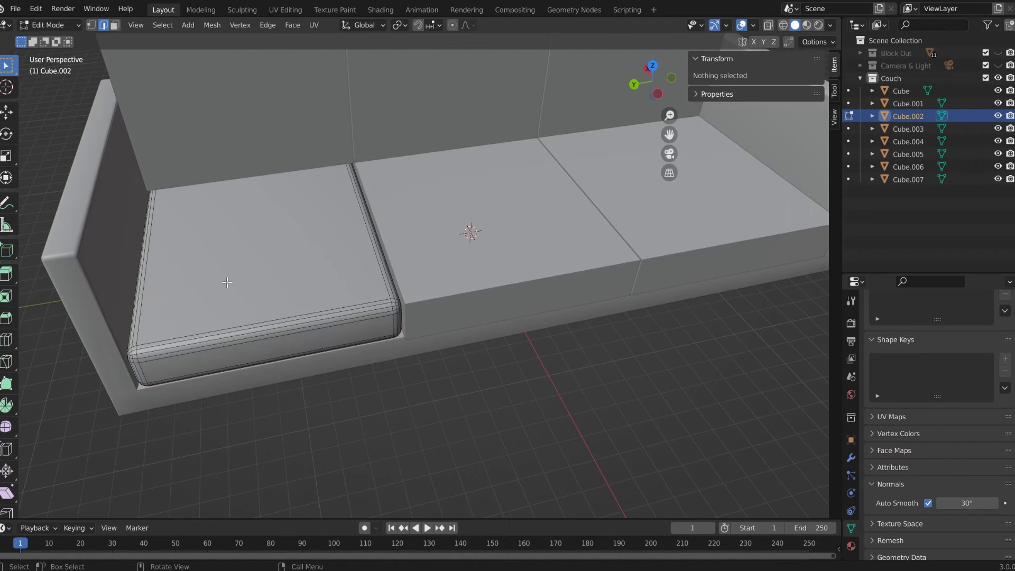
pyautogui.hotkey('ctrl', 'r')
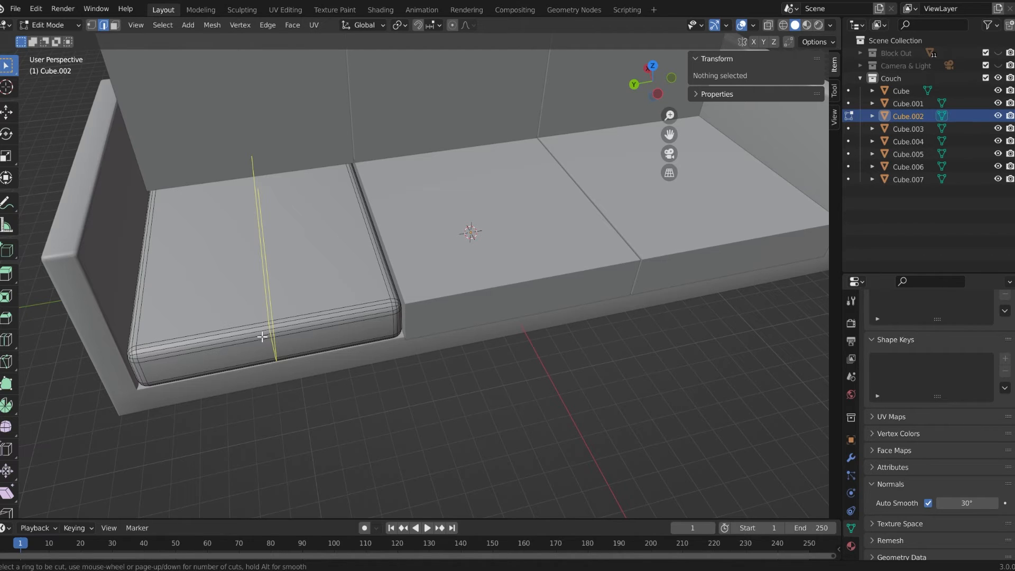
pyautogui.scroll(1, 262, 336)
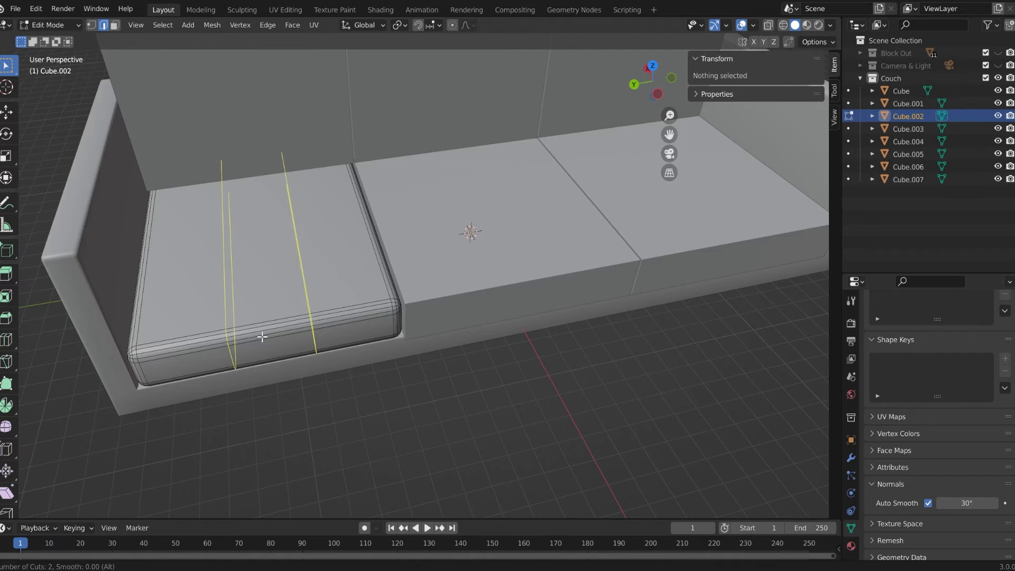
# Step: Add 20 evenly spaced front-to-back loop cuts across the first seat cushion's width, without sliding them, and clear the selection
pyautogui.scroll(1, 262, 337)
pyautogui.scroll(3, 262, 337)
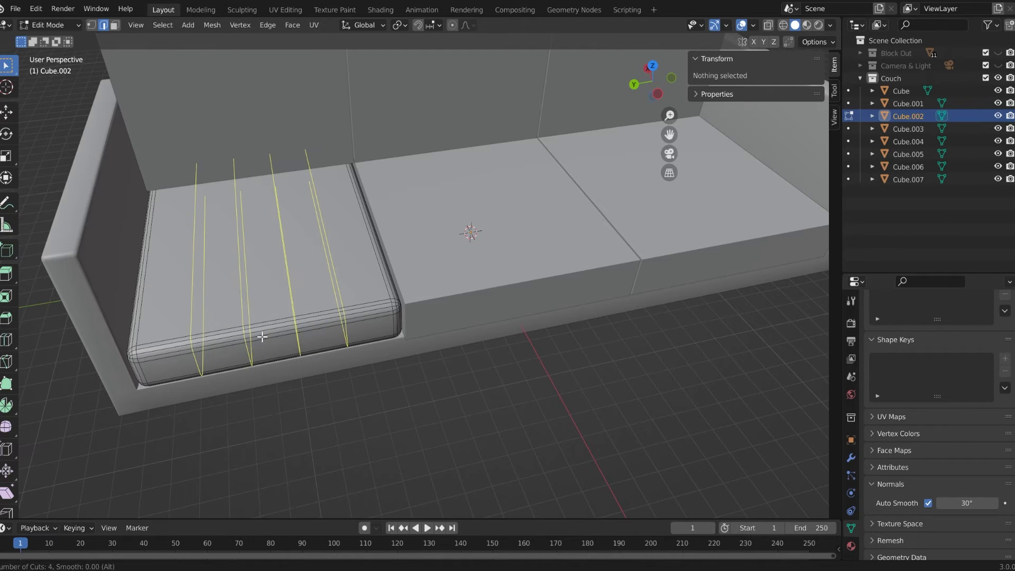
pyautogui.scroll(1, 263, 337)
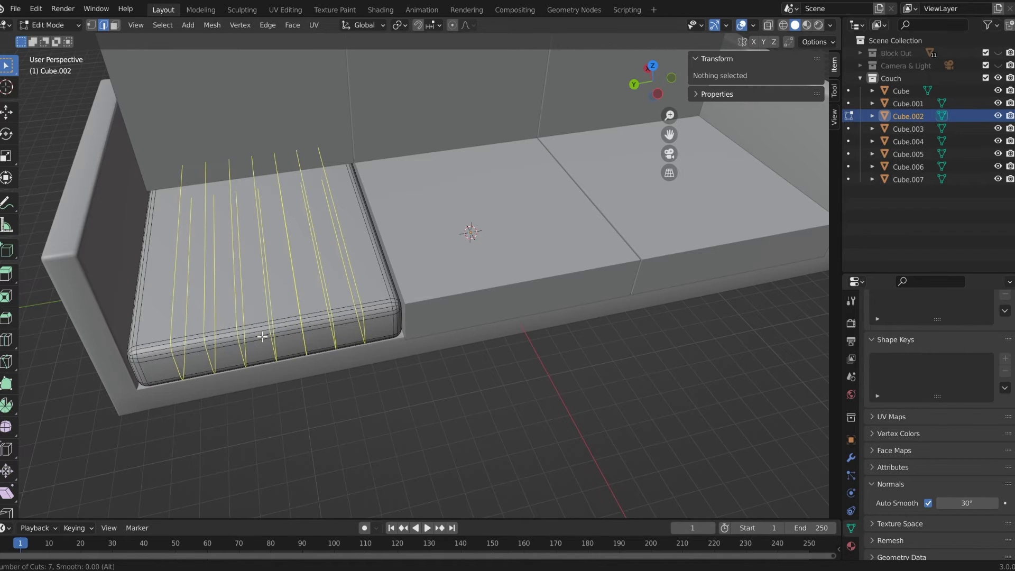
pyautogui.scroll(7, 262, 337)
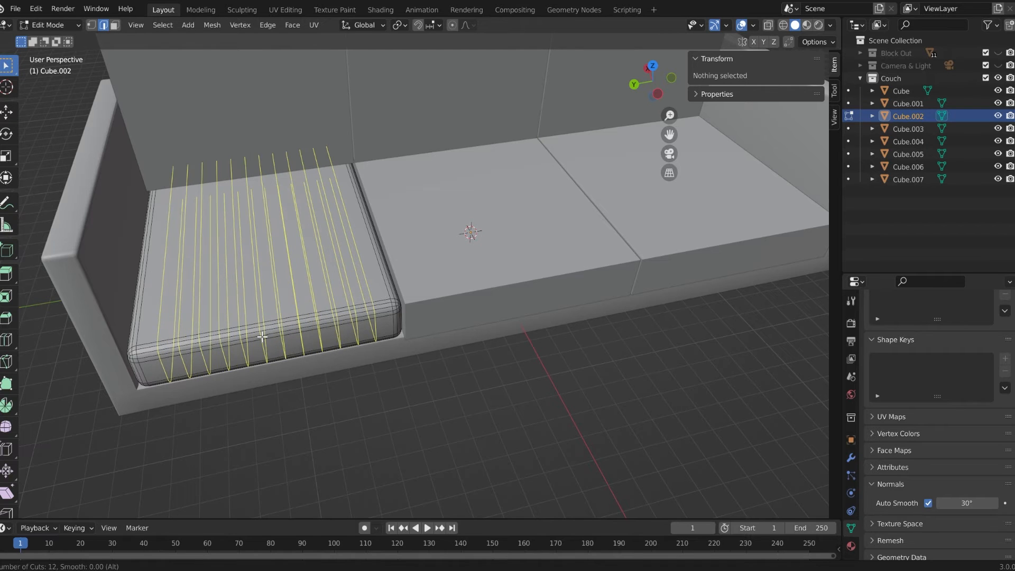
pyautogui.scroll(3, 262, 337)
pyautogui.scroll(2, 262, 336)
pyautogui.click(262, 337)
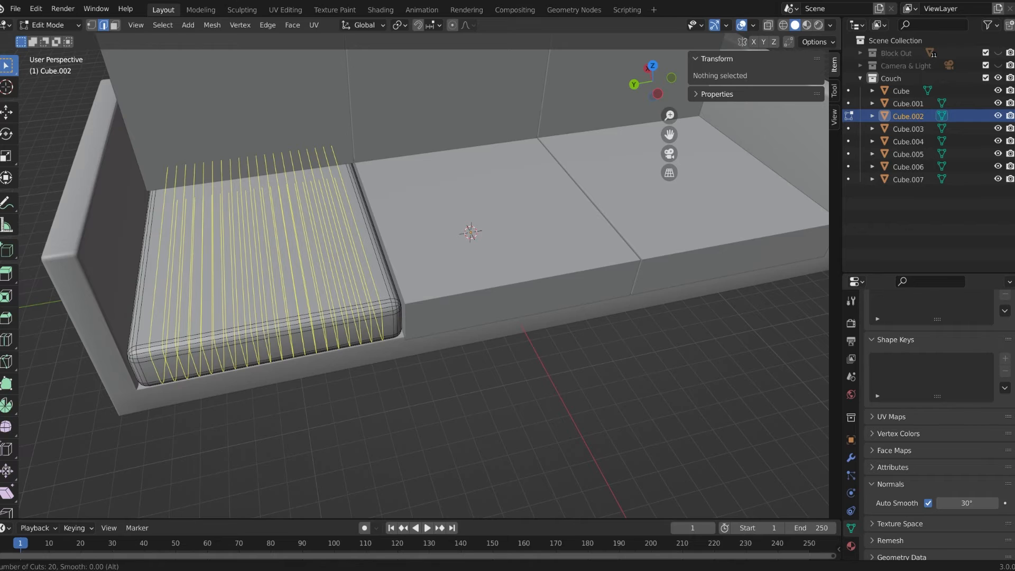
pyautogui.rightClick(263, 337)
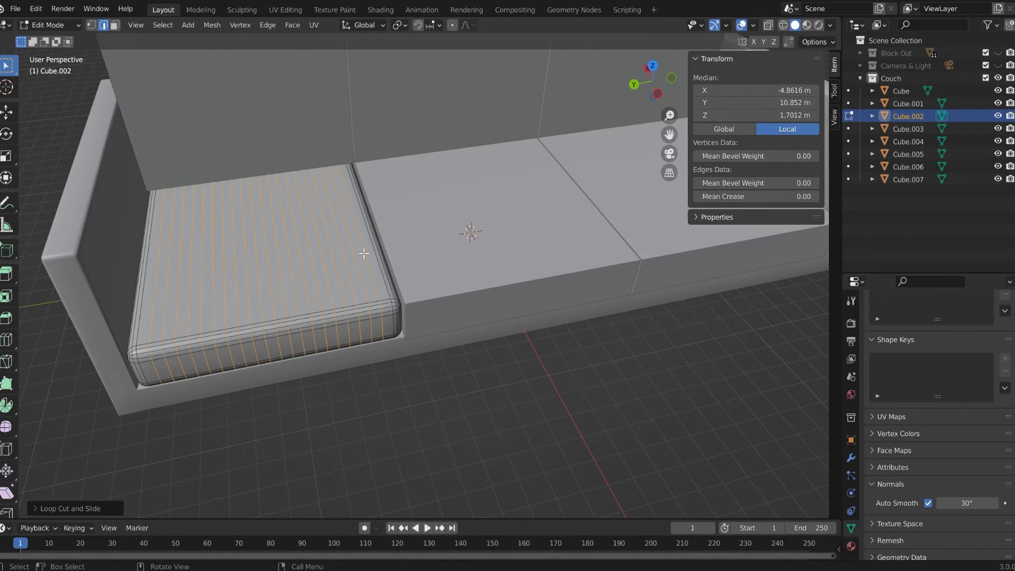
pyautogui.click(427, 212)
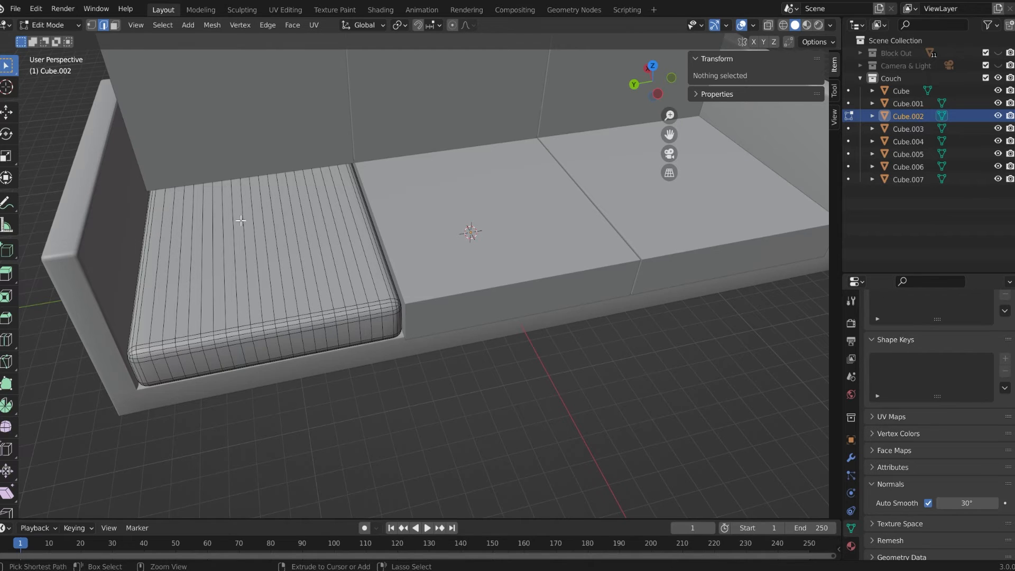
# Step: Add a dense set of evenly spaced crosswise loop cuts along the cushion's depth, forming a near-square grid, and clear the selection
pyautogui.hotkey('ctrl', 'r')
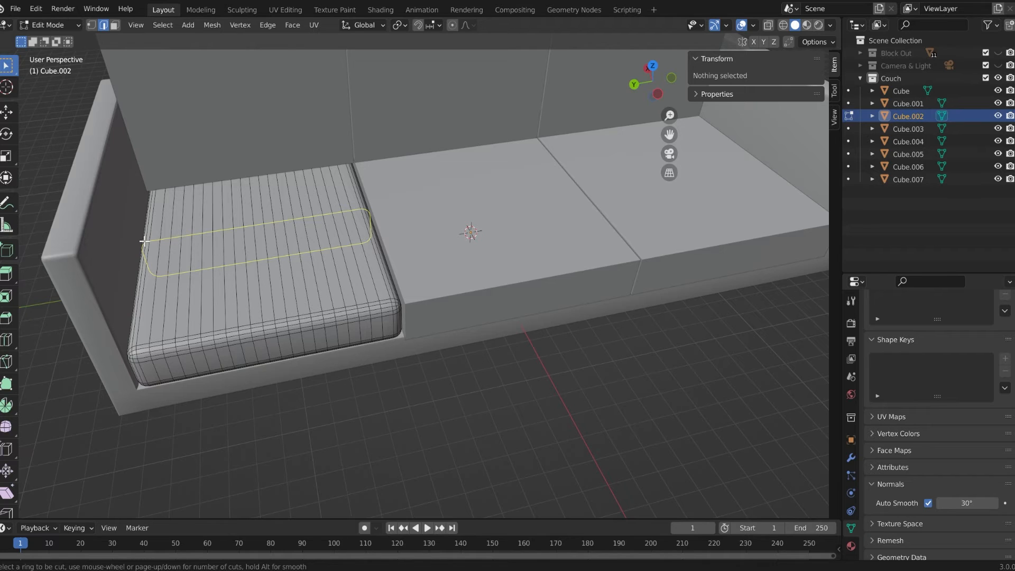
pyautogui.scroll(10, 144, 241)
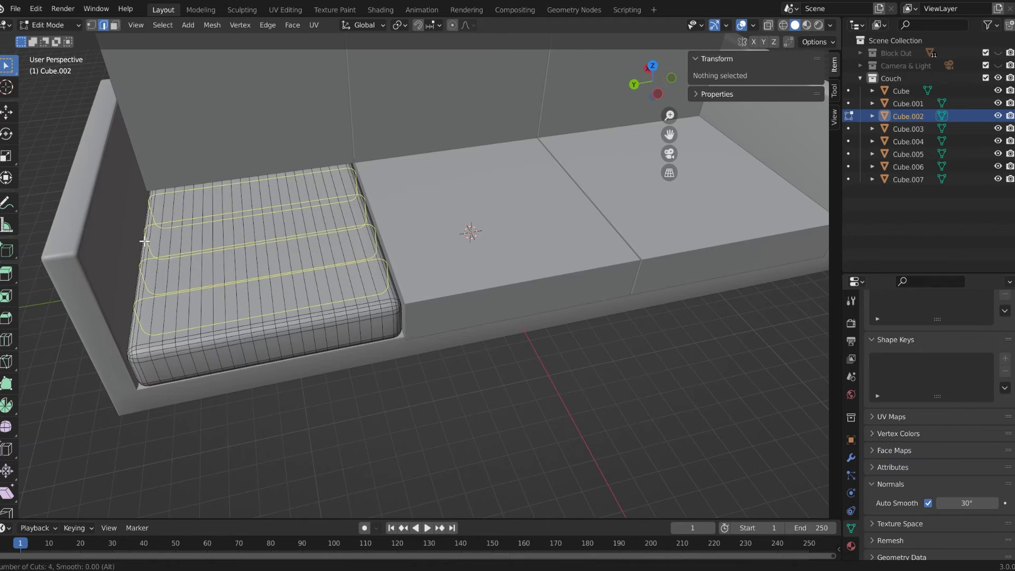
pyautogui.scroll(9, 143, 241)
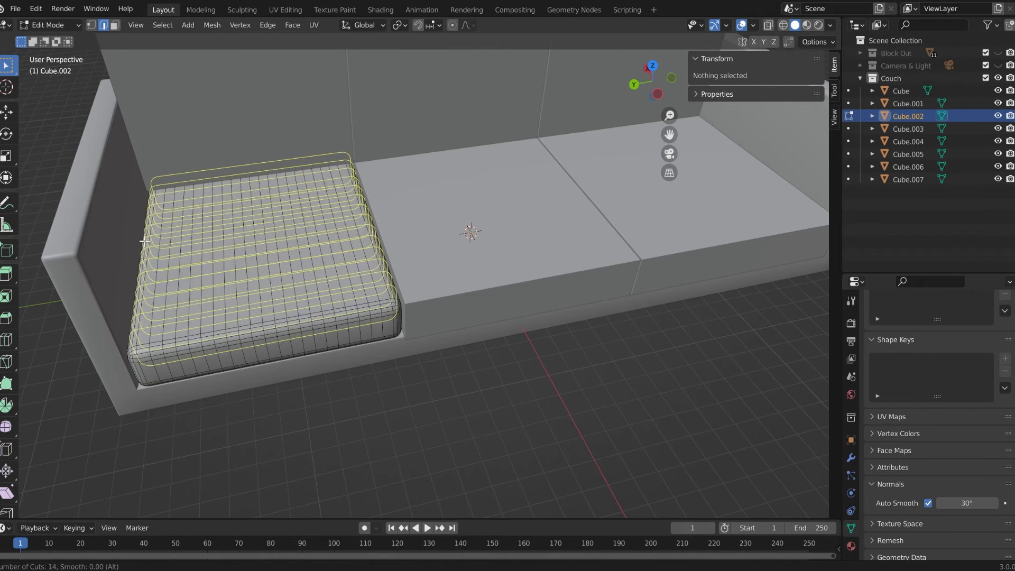
pyautogui.click(144, 241)
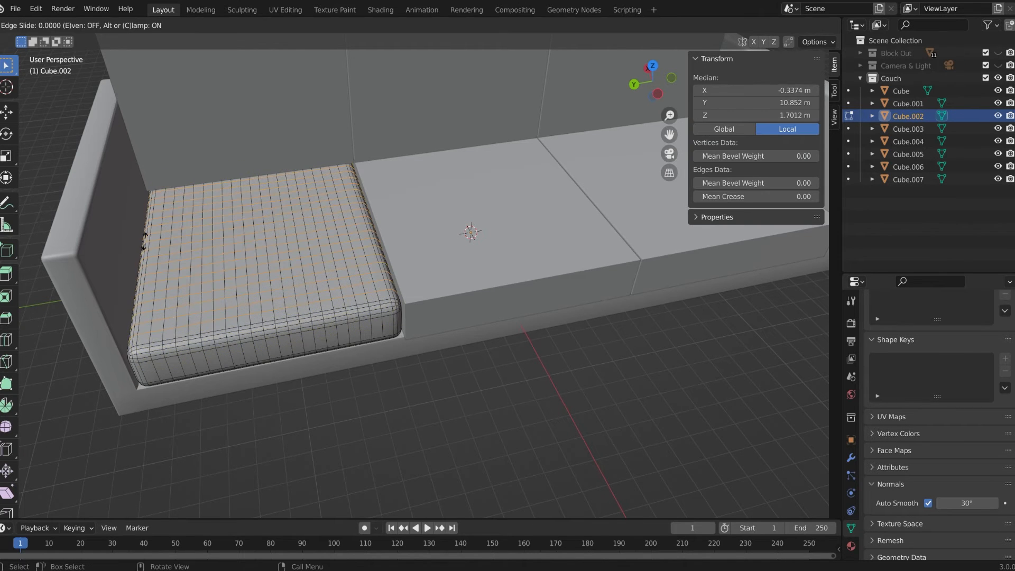
pyautogui.rightClick(143, 240)
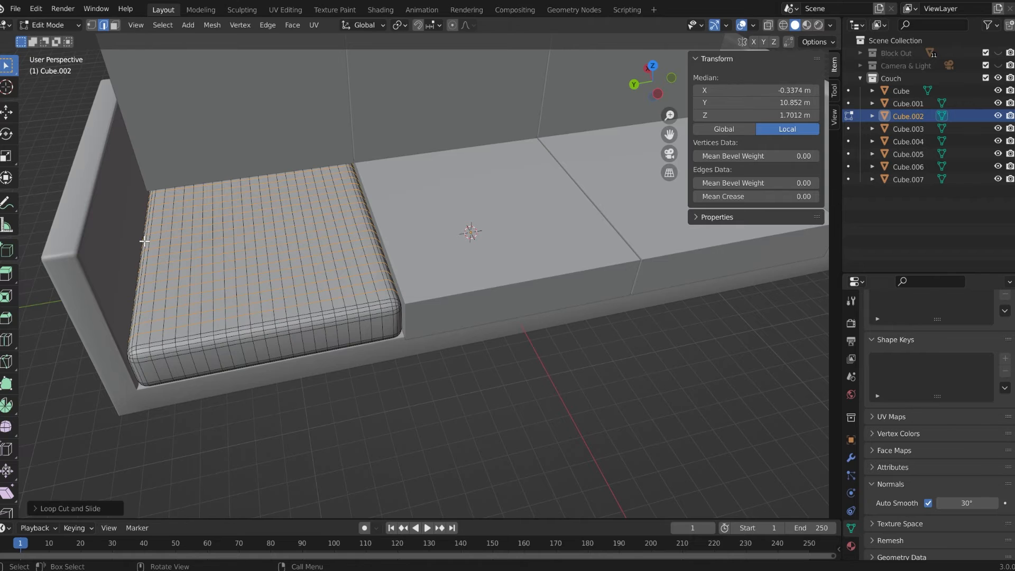
pyautogui.click(306, 437)
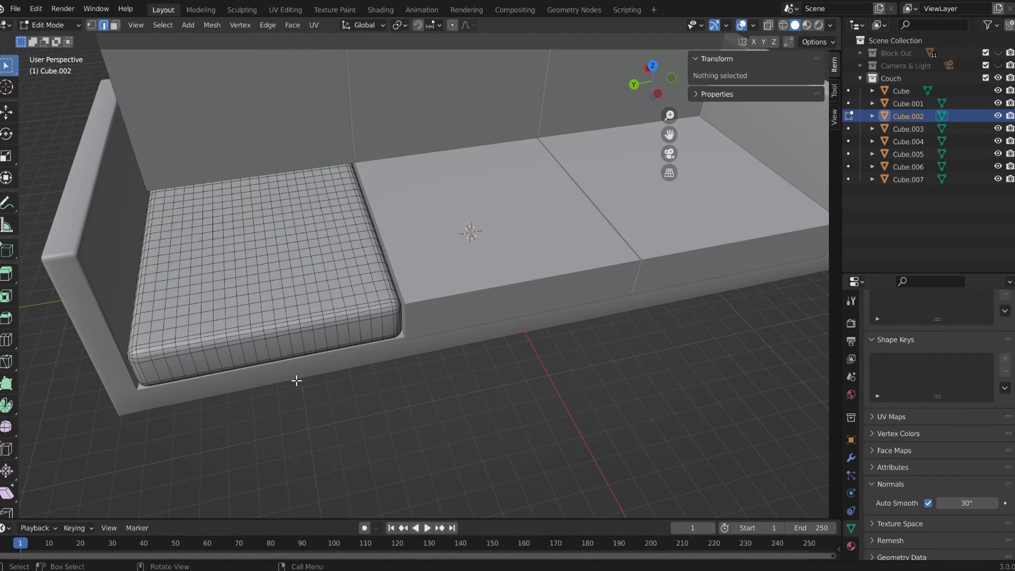
# Step: Add two centred horizontal loop cuts around the cushion's sides and return to Object Mode
pyautogui.moveTo(293, 379); pyautogui.dragTo(225, 199, button='middle')
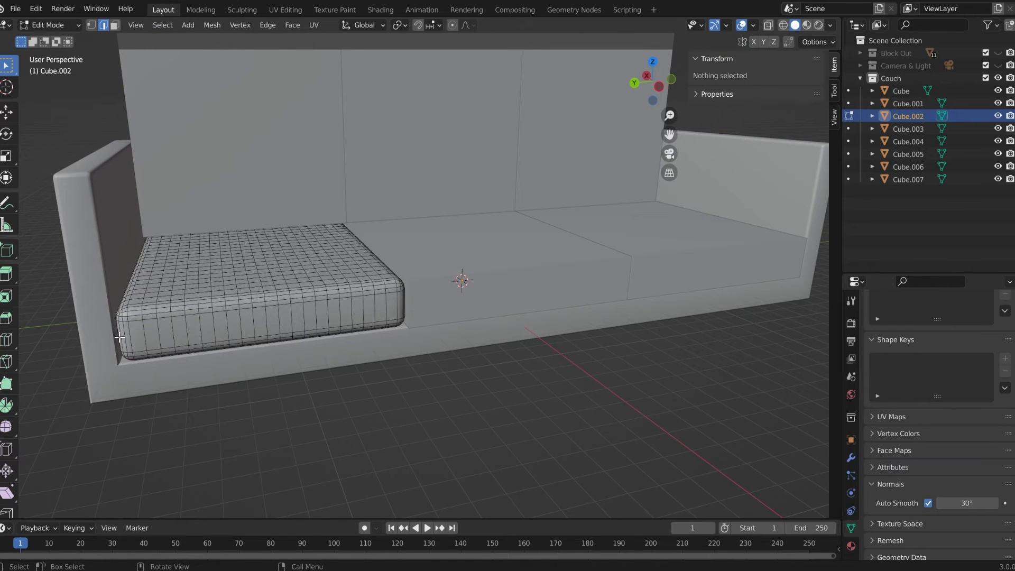
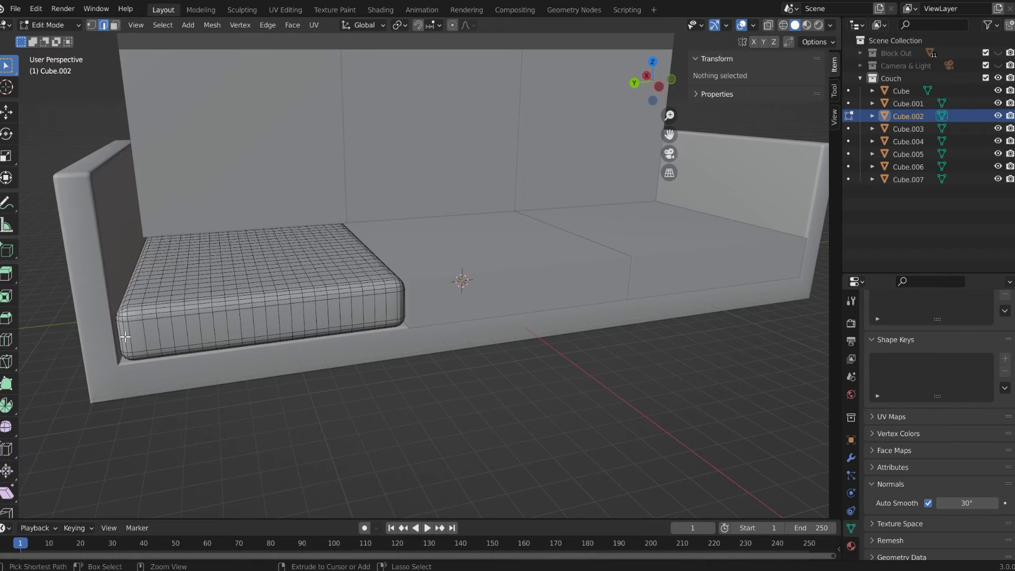
pyautogui.hotkey('ctrl', 'r')
pyautogui.scroll(1, 125, 336)
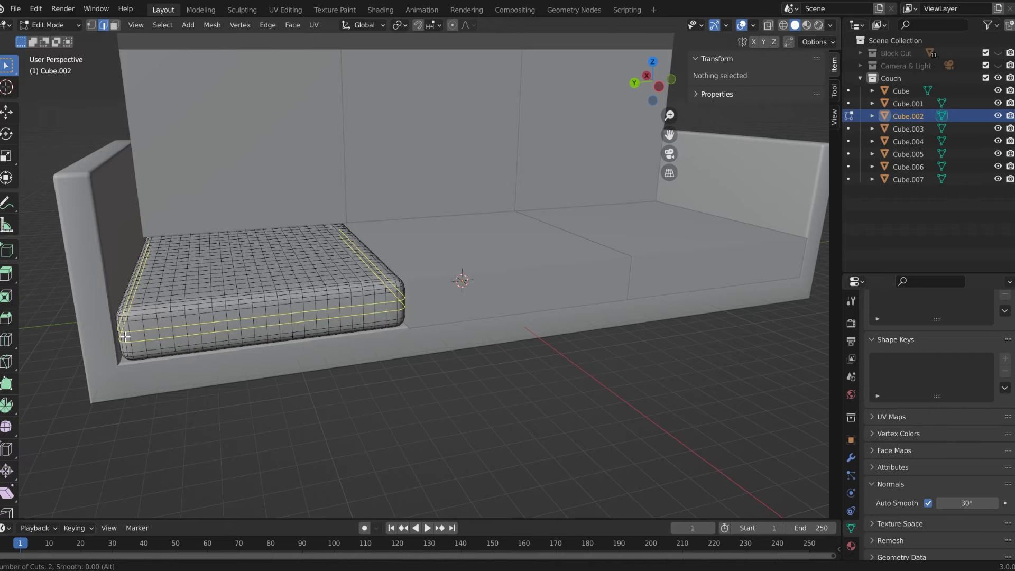
pyautogui.click(124, 336)
pyautogui.rightClick(124, 336)
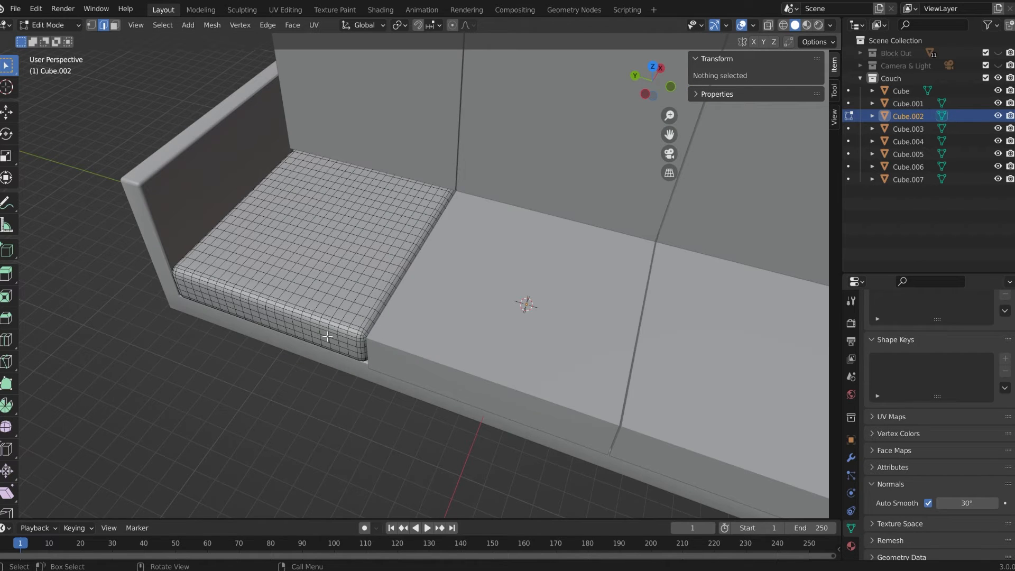
pyautogui.press('Tab')
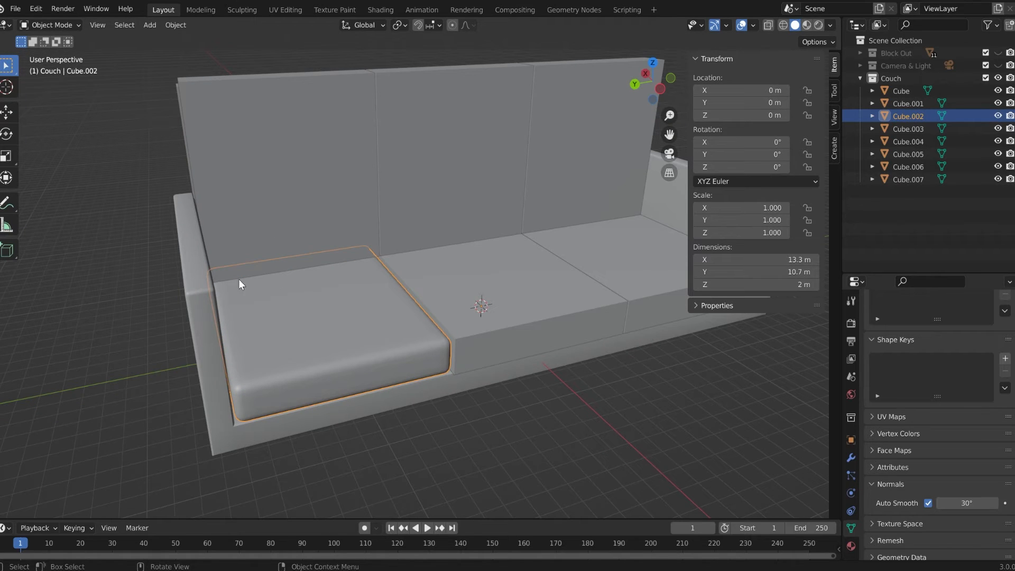
# Step: Rename the seat cushion object Cube.002 as Cushion
pyautogui.doubleClick(912, 117)
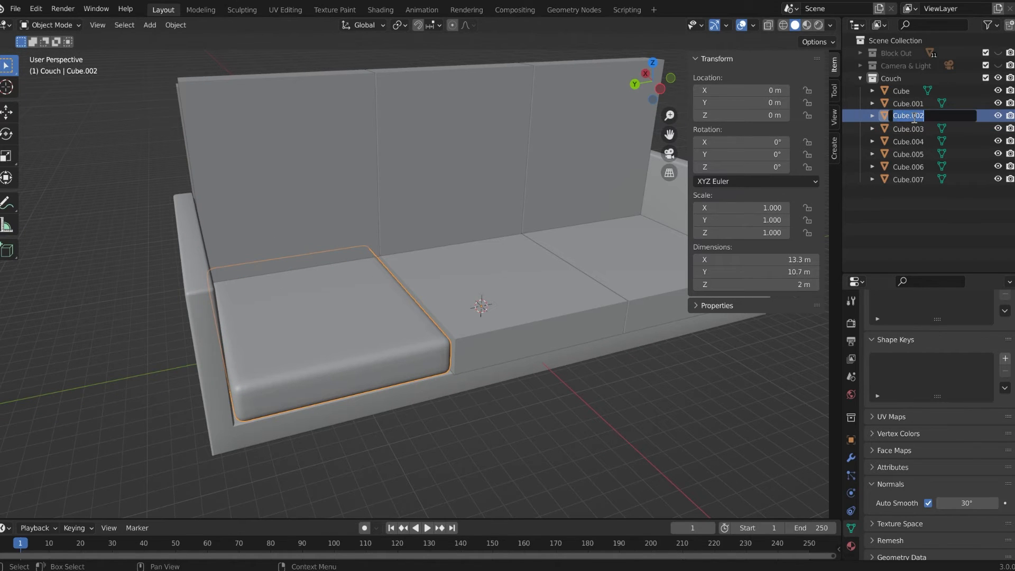
pyautogui.write('Cushion')
pyautogui.press('Return')
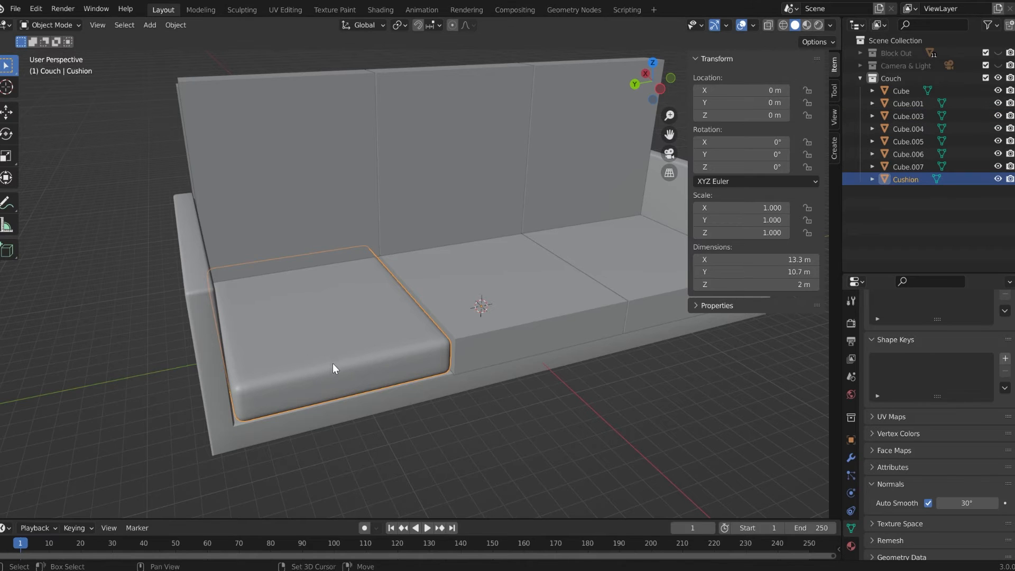
# Step: Duplicate the cushion in place and hide the copy in both the viewport and renders
pyautogui.keyDown('shift'); pyautogui.moveTo(326, 372); pyautogui.dragTo(338, 353, button='middle'); pyautogui.keyUp('shift')
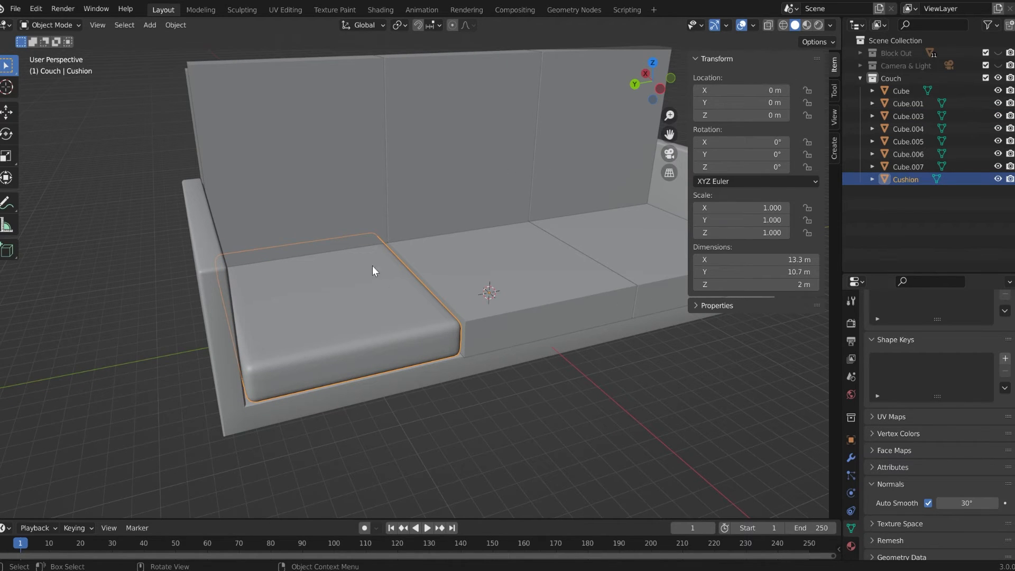
pyautogui.hotkey('shift', 'd')
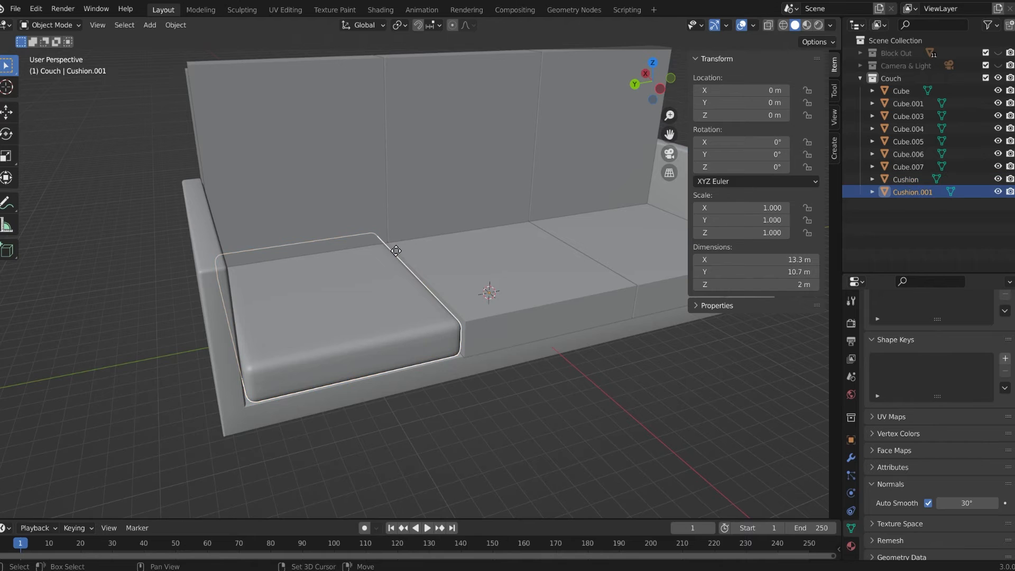
pyautogui.press('Escape')
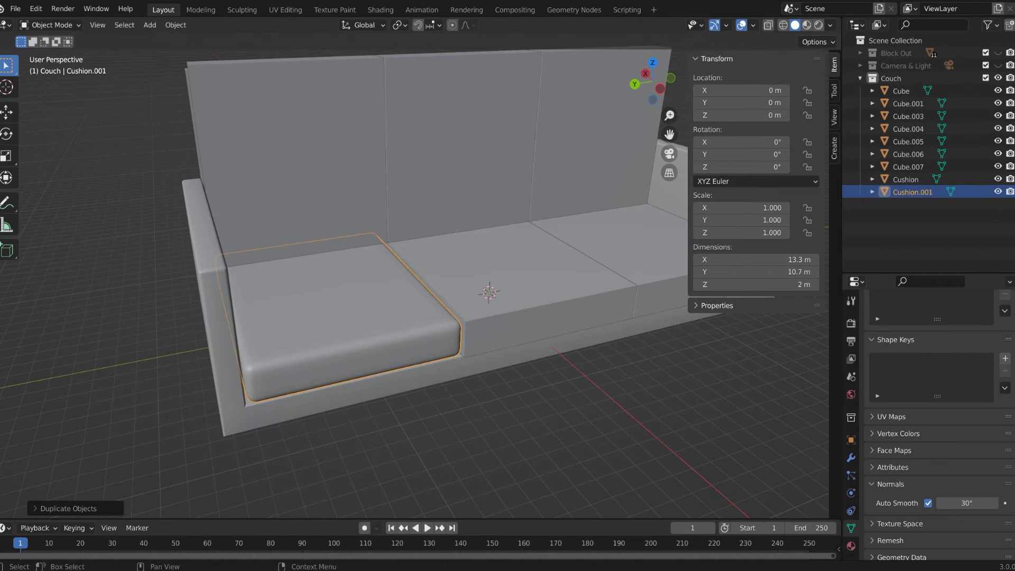
pyautogui.click(997, 193)
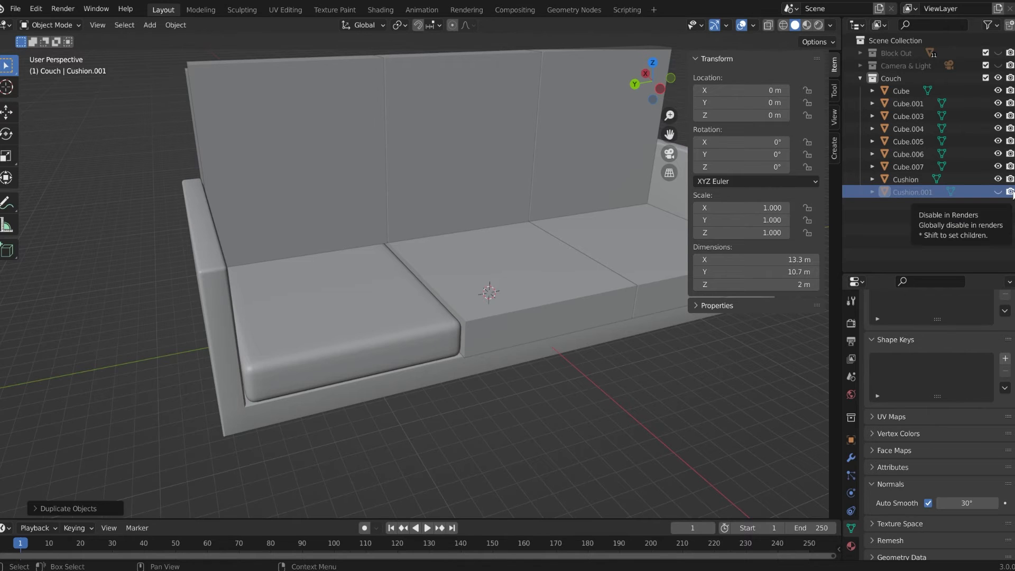
pyautogui.click(1010, 192)
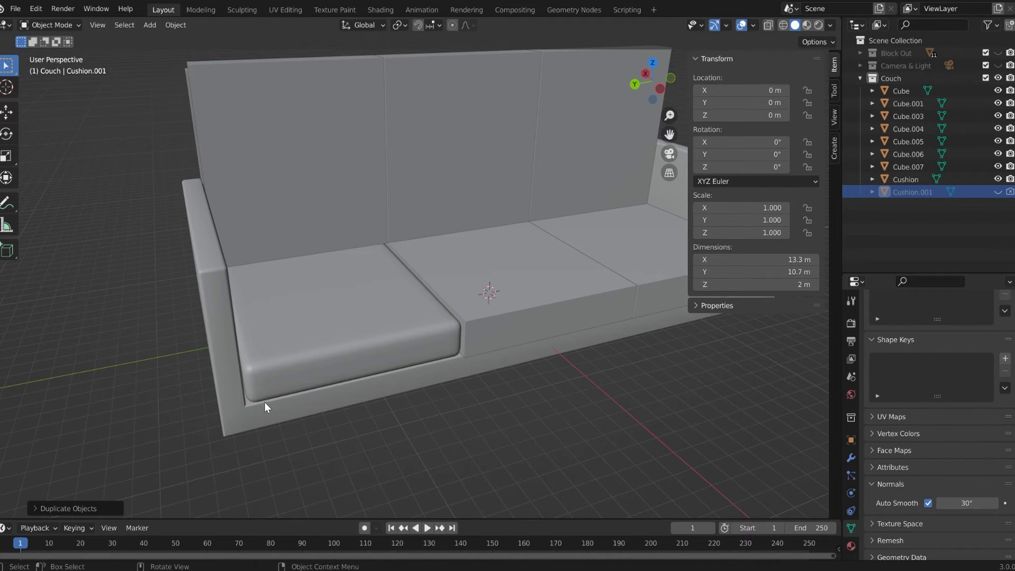
# Step: Add a Subdivision Surface modifier to the original Cushion, raise its viewport level by one and apply it
pyautogui.click(889, 196)
pyautogui.click(909, 180)
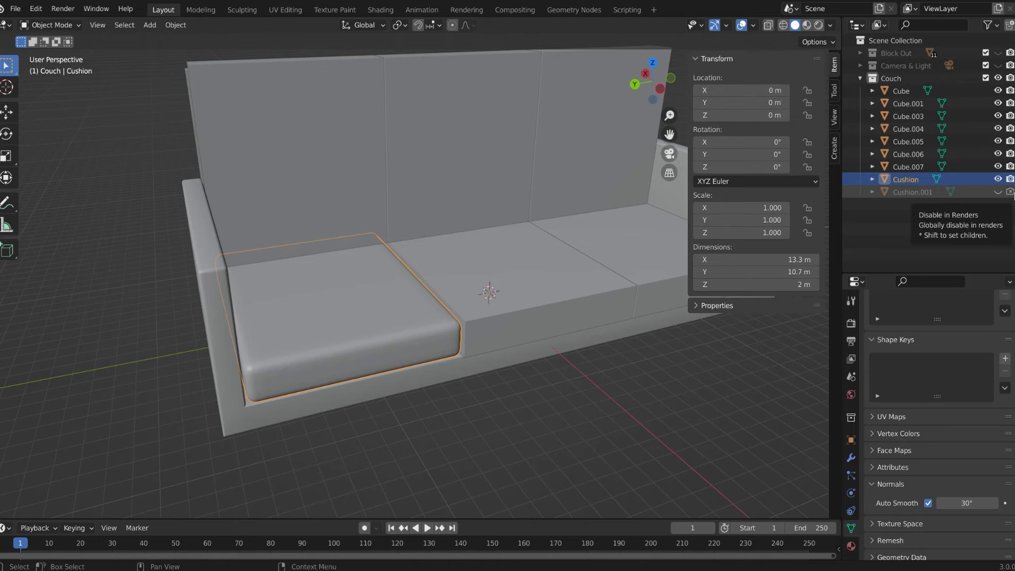
pyautogui.moveTo(332, 277); pyautogui.dragTo(485, 222, button='middle')
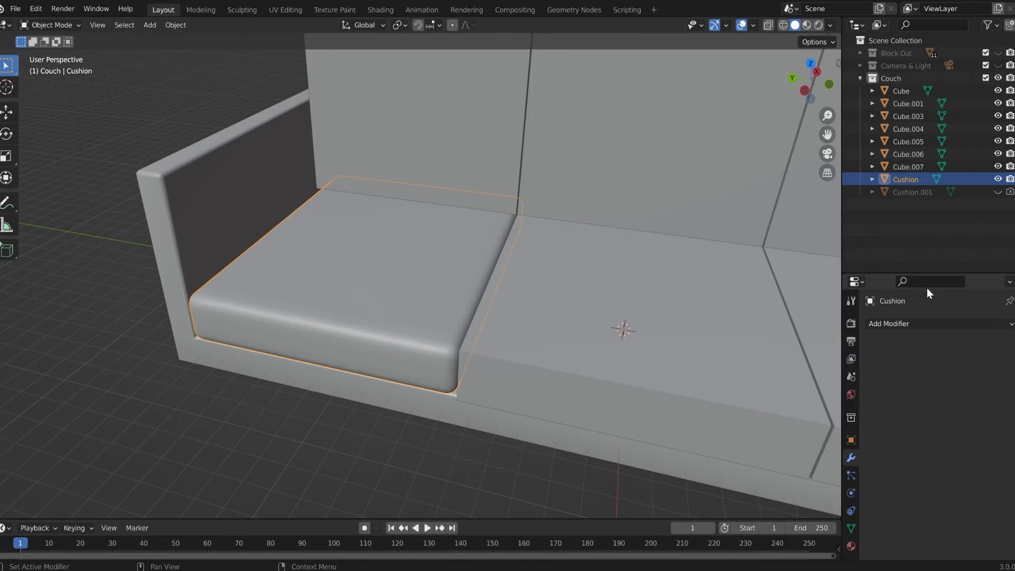
pyautogui.click(913, 323)
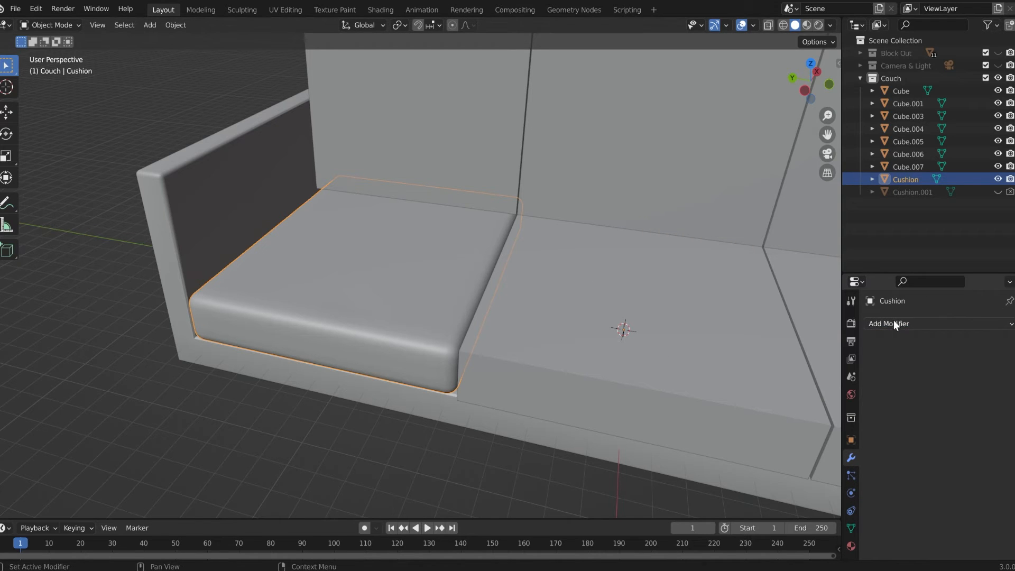
pyautogui.click(892, 324)
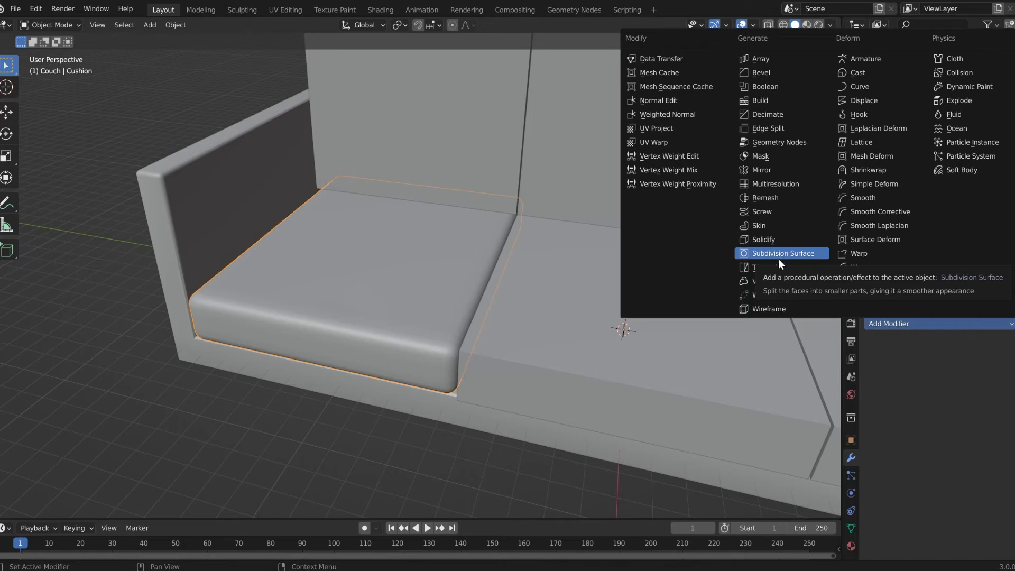
pyautogui.click(793, 254)
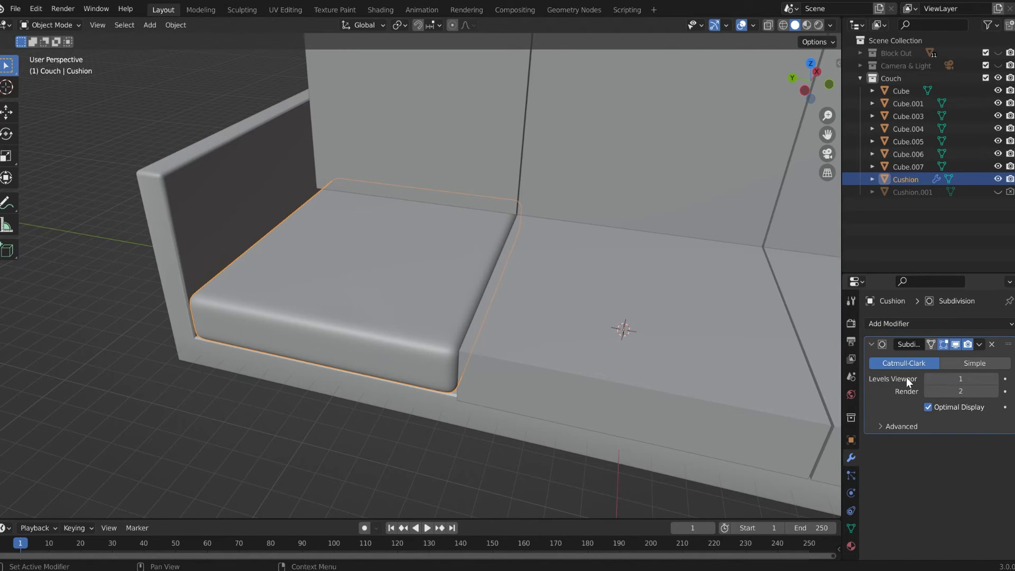
pyautogui.click(994, 379)
pyautogui.click(978, 345)
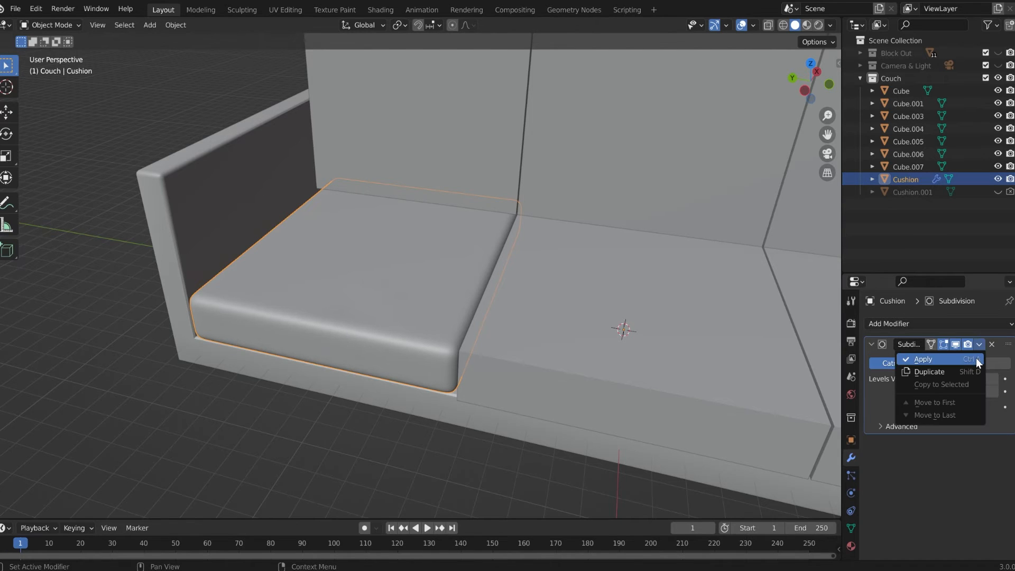
pyautogui.click(976, 357)
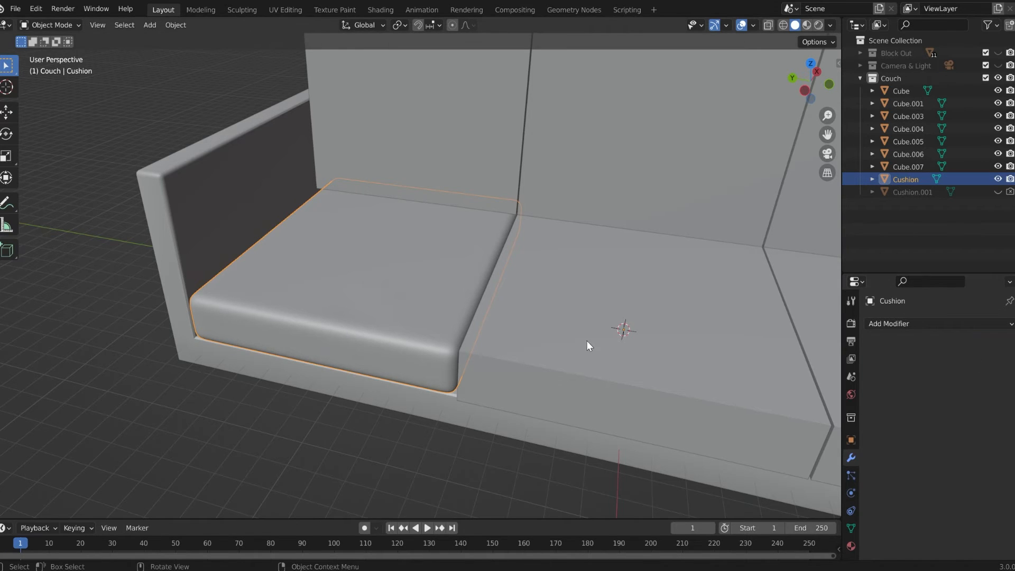
# Step: Inspect the subdivided cushion's mesh density in Edit Mode and return to Object Mode
pyautogui.press('Tab')
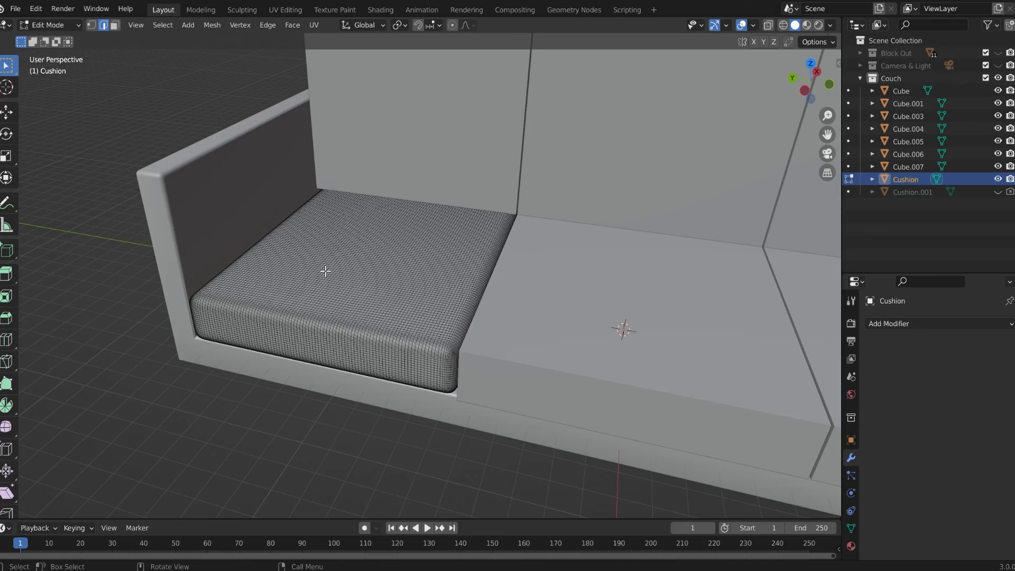
pyautogui.moveTo(319, 333); pyautogui.dragTo(290, 356, button='middle')
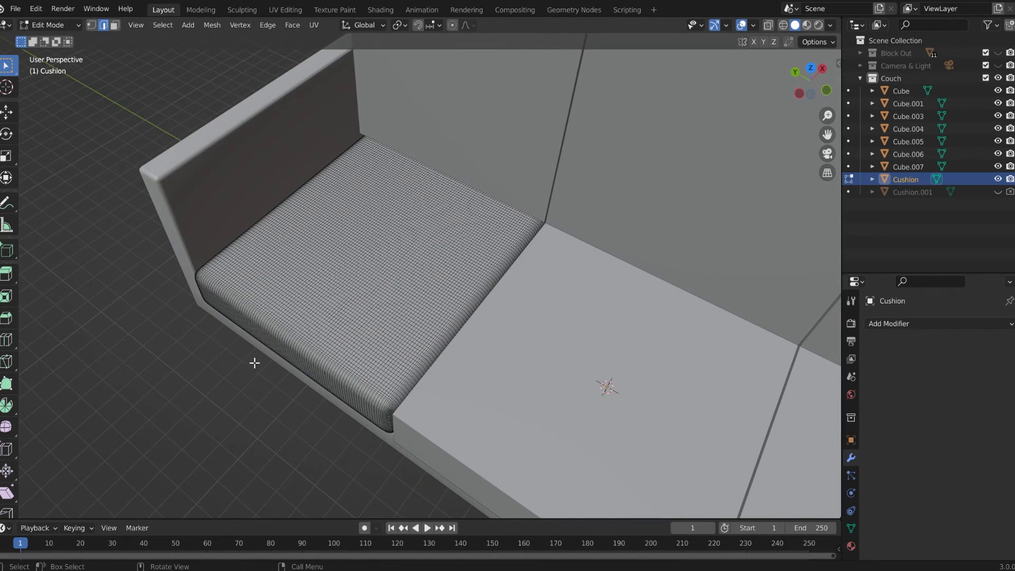
pyautogui.press('Tab')
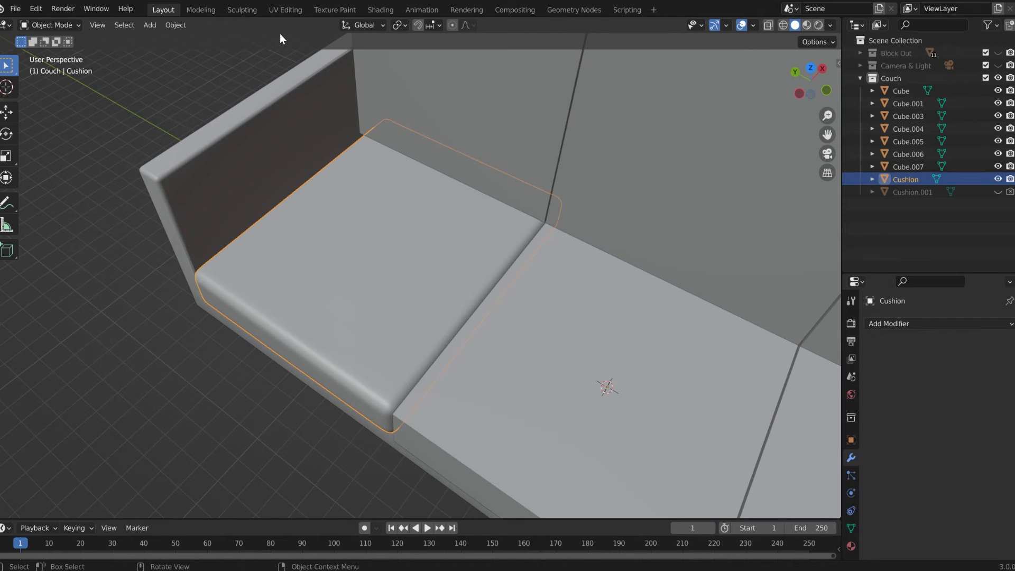
# Step: Switch to the Sculpting workspace, bring the cushion closer and choose the Draw brush
pyautogui.click(244, 12)
pyautogui.scroll(3, 9, 307)
pyautogui.click(7, 67)
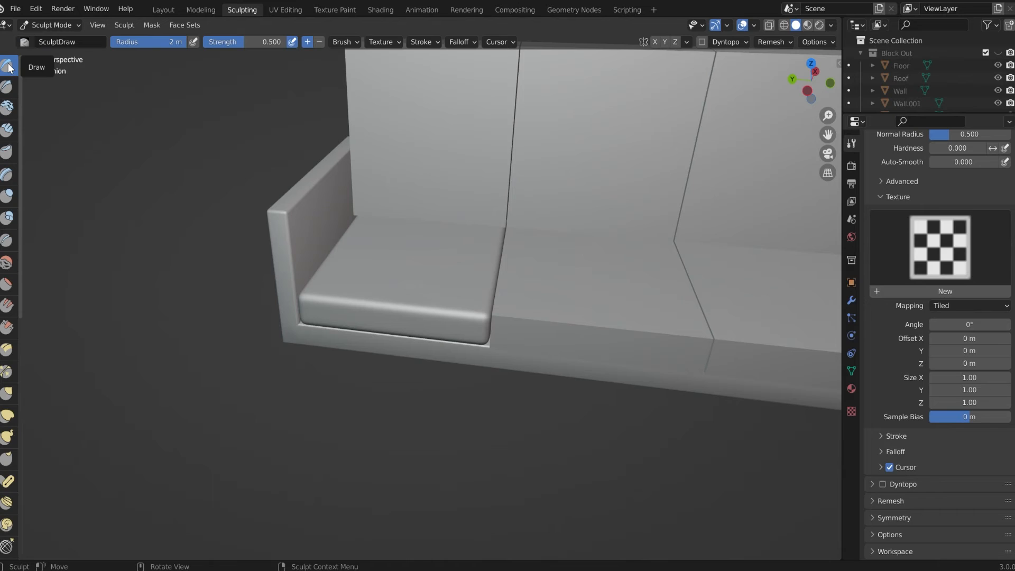
# Step: Look through the available sculpting brushes and choose the Cloth brush
pyautogui.scroll(-2, 16, 116)
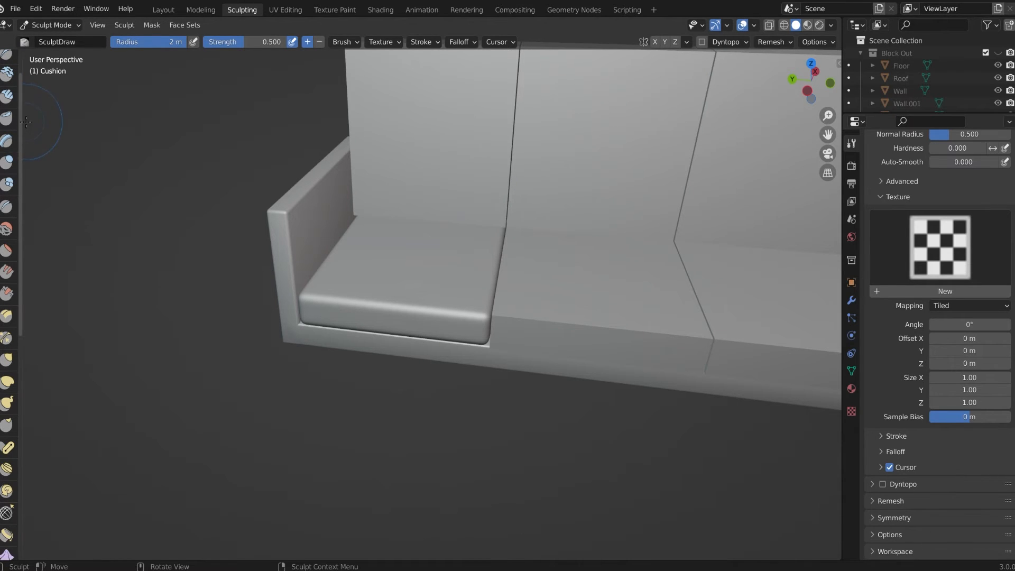
pyautogui.scroll(-8, 9, 170)
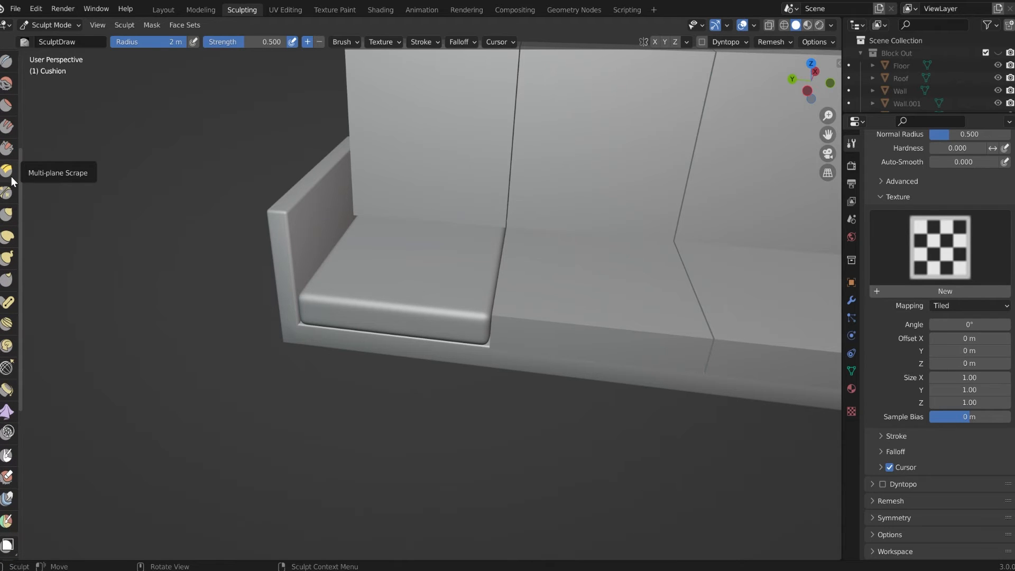
pyautogui.scroll(-2, 11, 183)
pyautogui.scroll(-4, 9, 191)
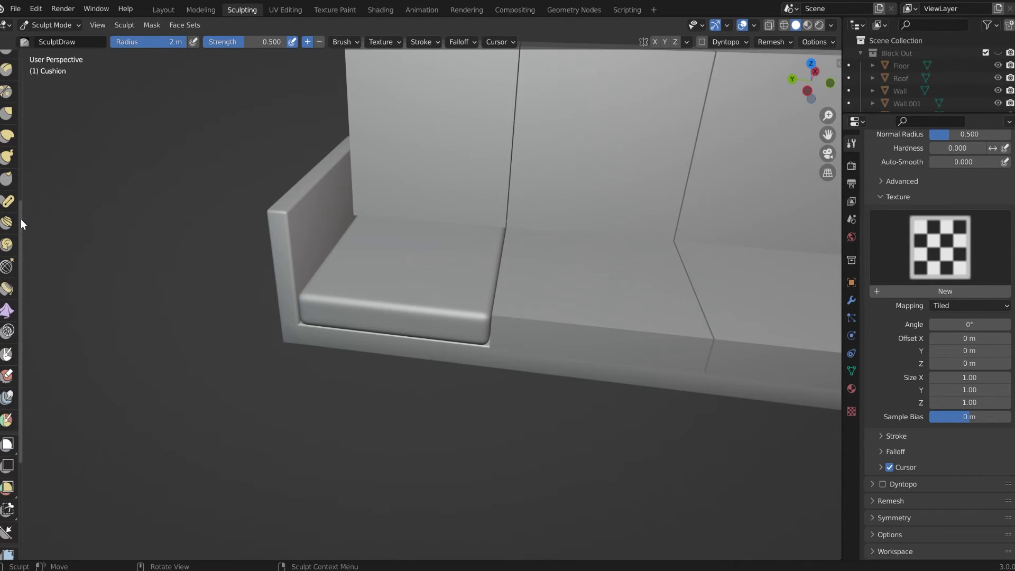
pyautogui.click(5, 312)
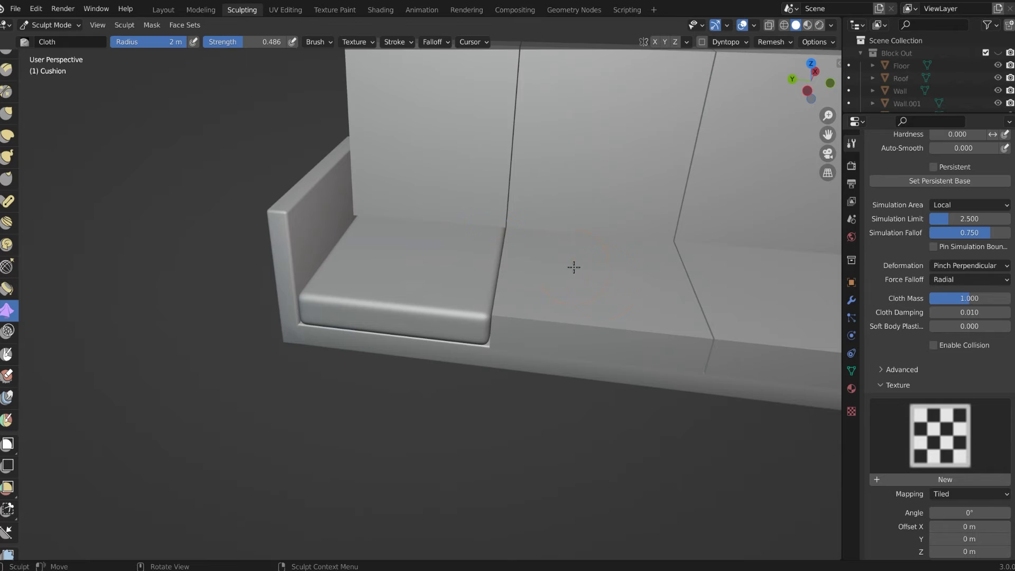
# Step: Set the Cloth brush's deformation type to Pinch Perpendicular
pyautogui.keyDown('shift'); pyautogui.moveTo(400, 206); pyautogui.dragTo(400, 252, button='middle'); pyautogui.keyUp('shift')
pyautogui.scroll(10, 930, 221)
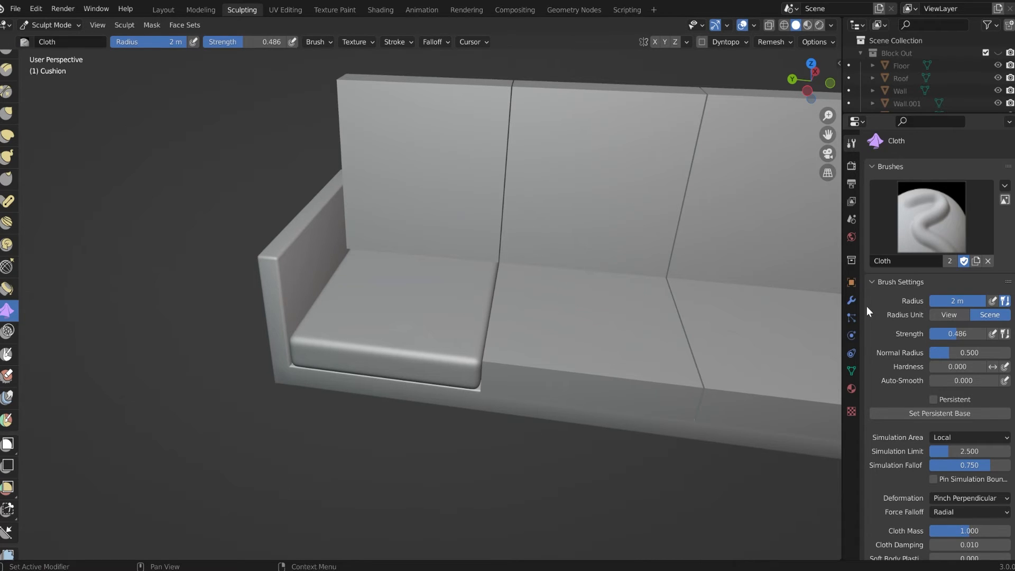
pyautogui.click(851, 301)
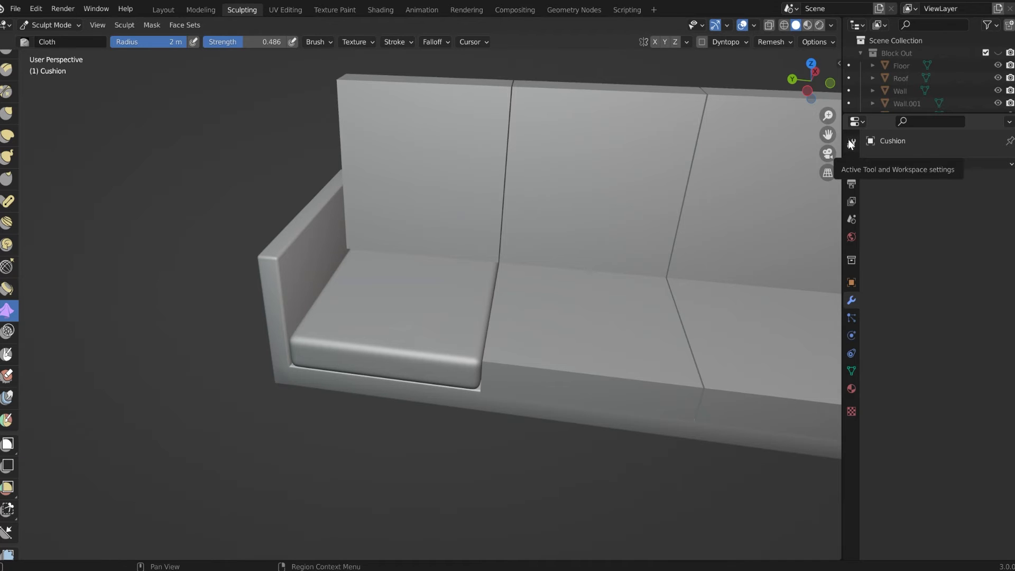
pyautogui.click(850, 144)
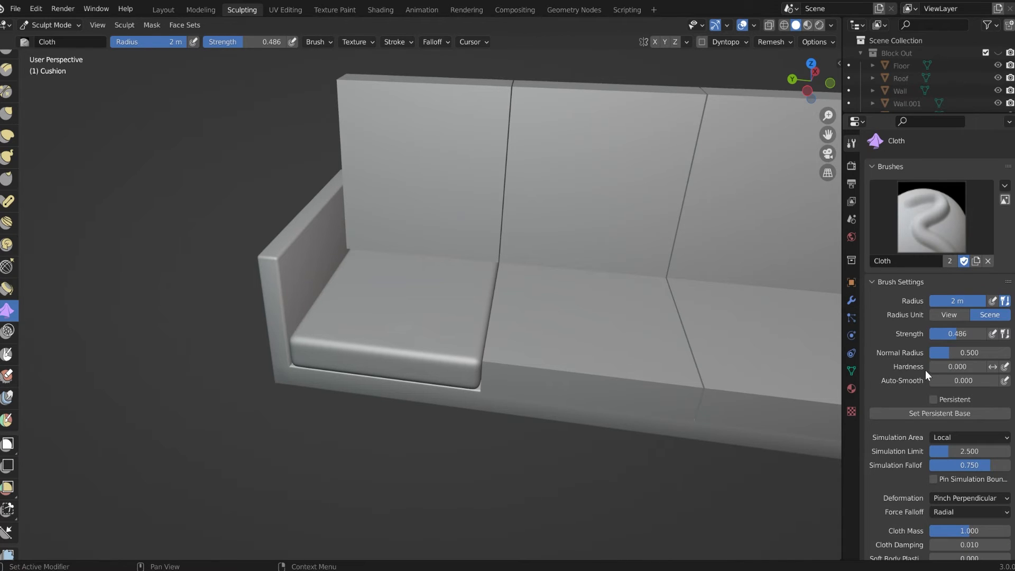
pyautogui.scroll(-5, 892, 354)
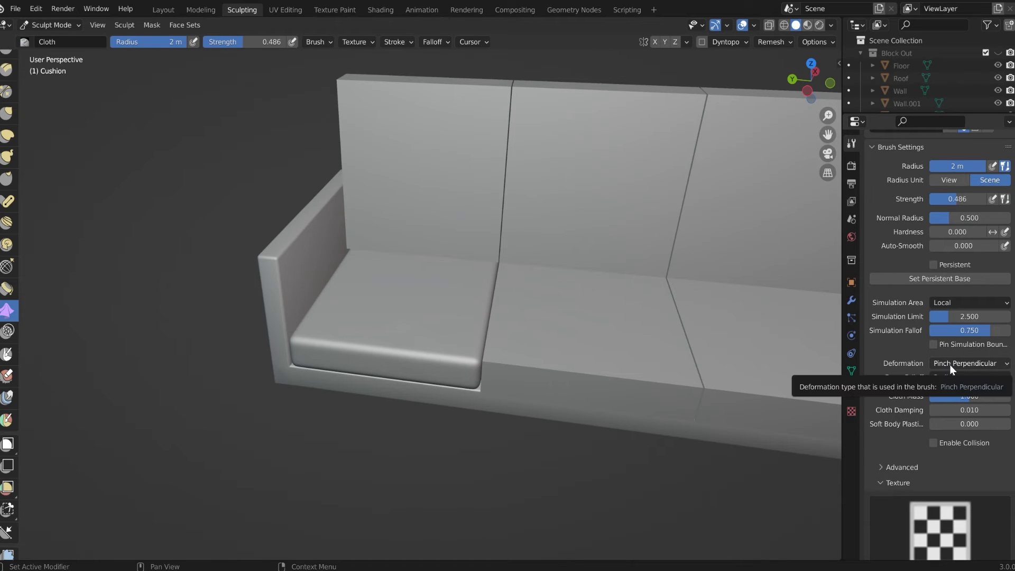
pyautogui.click(952, 364)
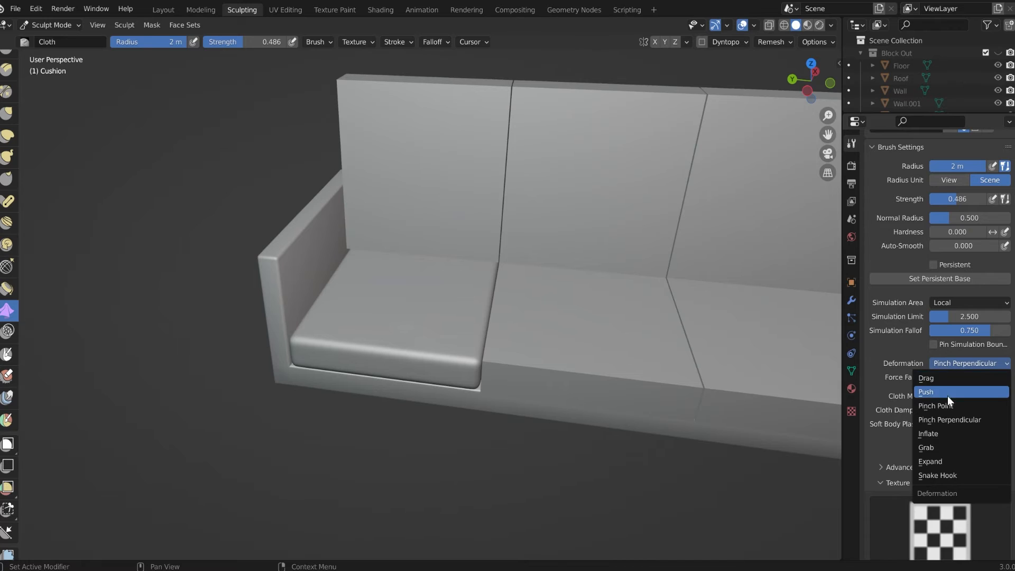
pyautogui.click(896, 363)
pyautogui.click(944, 362)
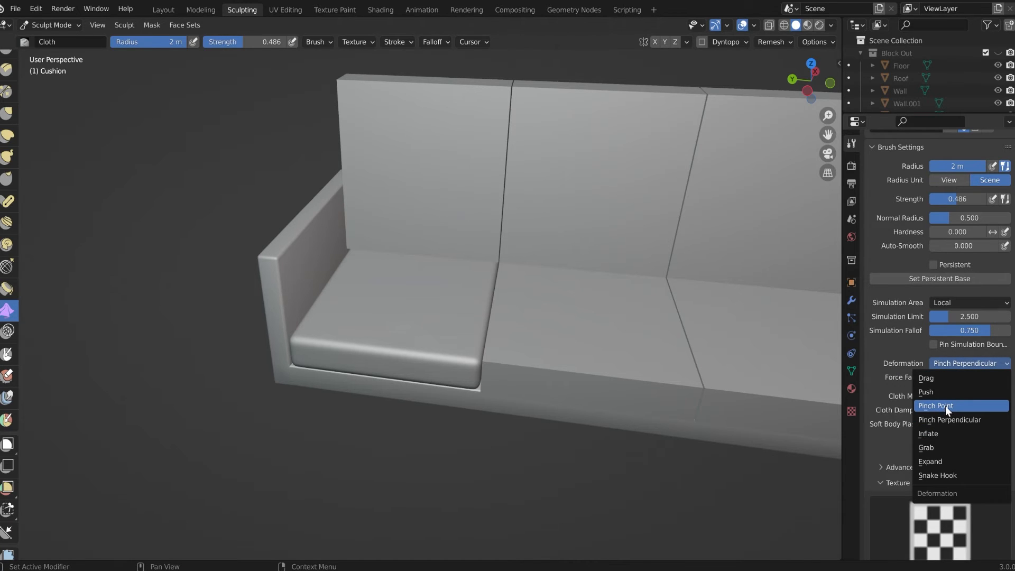
pyautogui.click(949, 421)
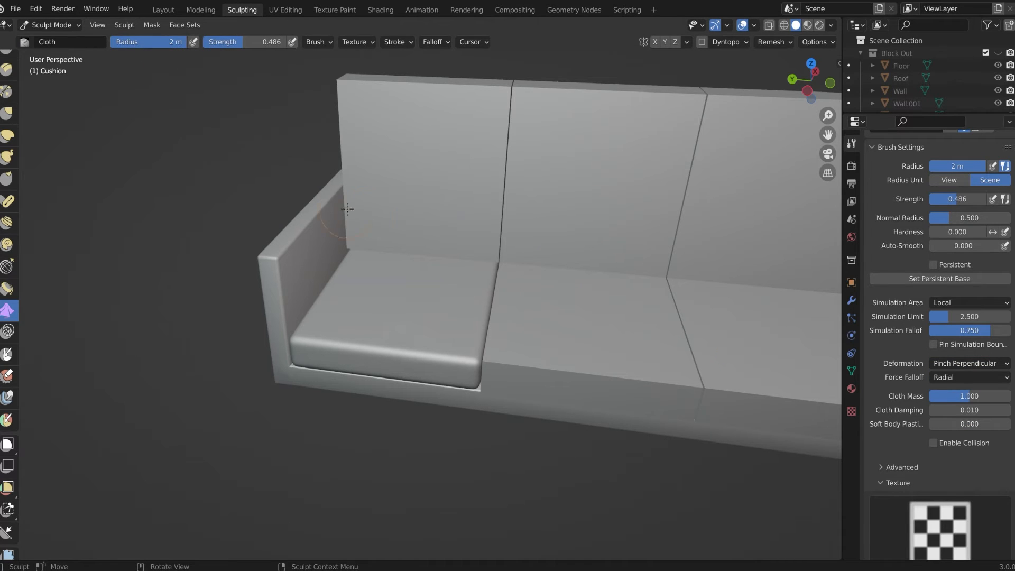
# Step: Sculpt light cloth wrinkles across the front half of the seat cushion's top with short Cloth brush strokes
pyautogui.scroll(4, 387, 289)
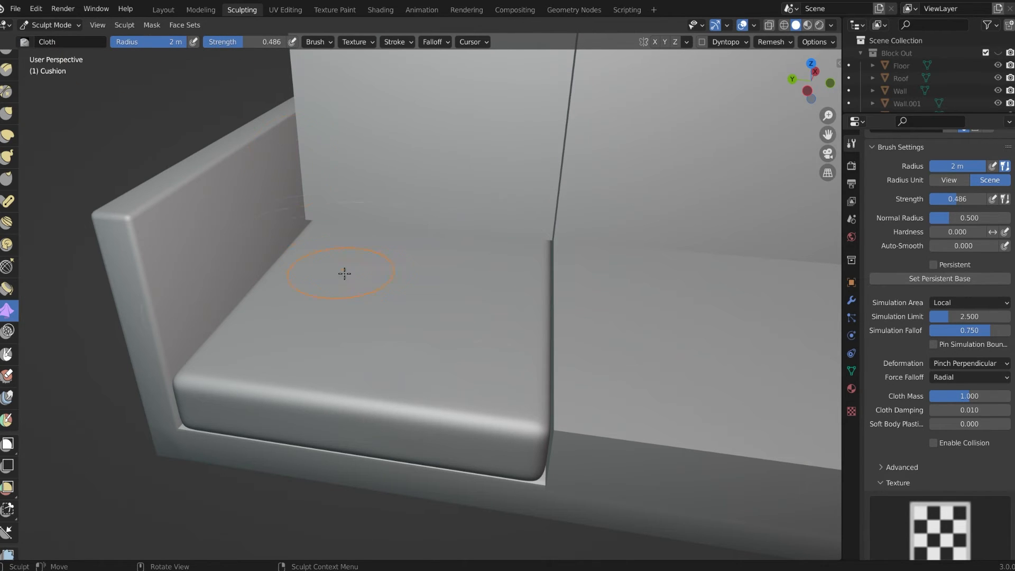
pyautogui.moveTo(399, 239); pyautogui.dragTo(396, 256, button='middle')
pyautogui.moveTo(271, 390); pyautogui.dragTo(360, 404)
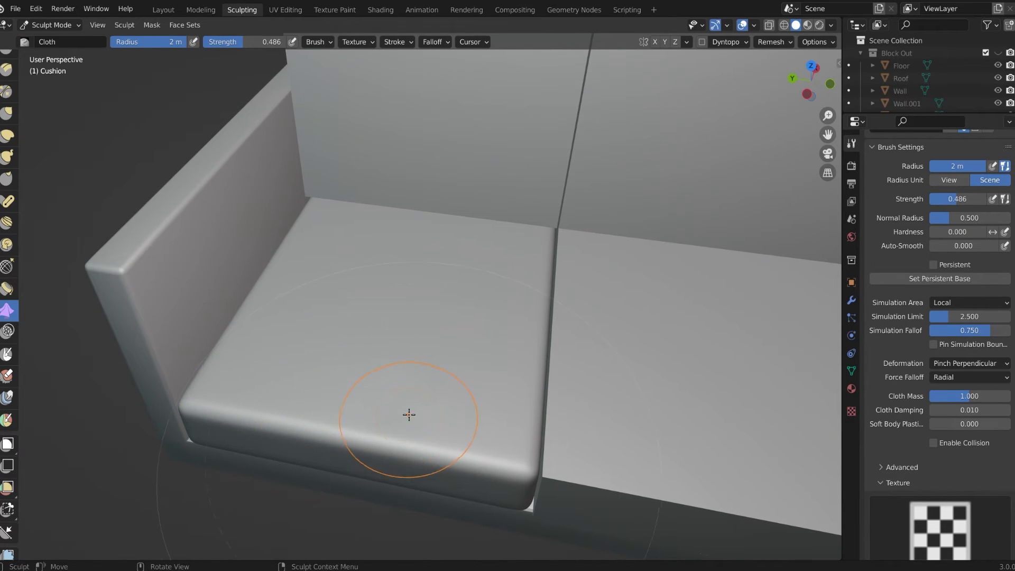
pyautogui.scroll(1, 378, 431)
pyautogui.moveTo(420, 437); pyautogui.dragTo(426, 431)
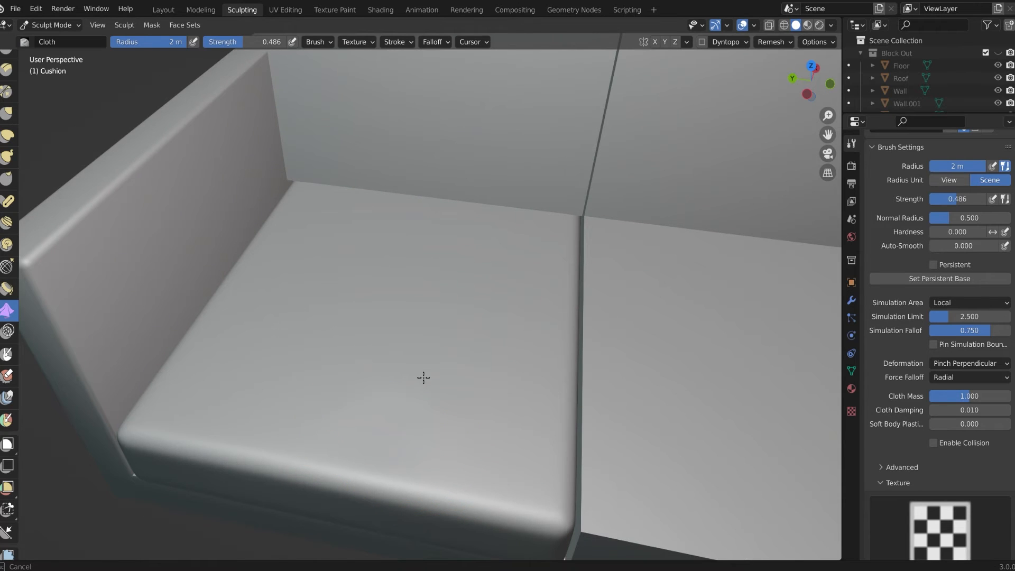
pyautogui.moveTo(414, 354); pyautogui.dragTo(415, 358)
pyautogui.moveTo(464, 333)
pyautogui.mouseDown()
pyautogui.moveTo(460, 350)
pyautogui.moveTo(361, 418)
pyautogui.mouseUp()
pyautogui.moveTo(297, 400); pyautogui.dragTo(299, 399)
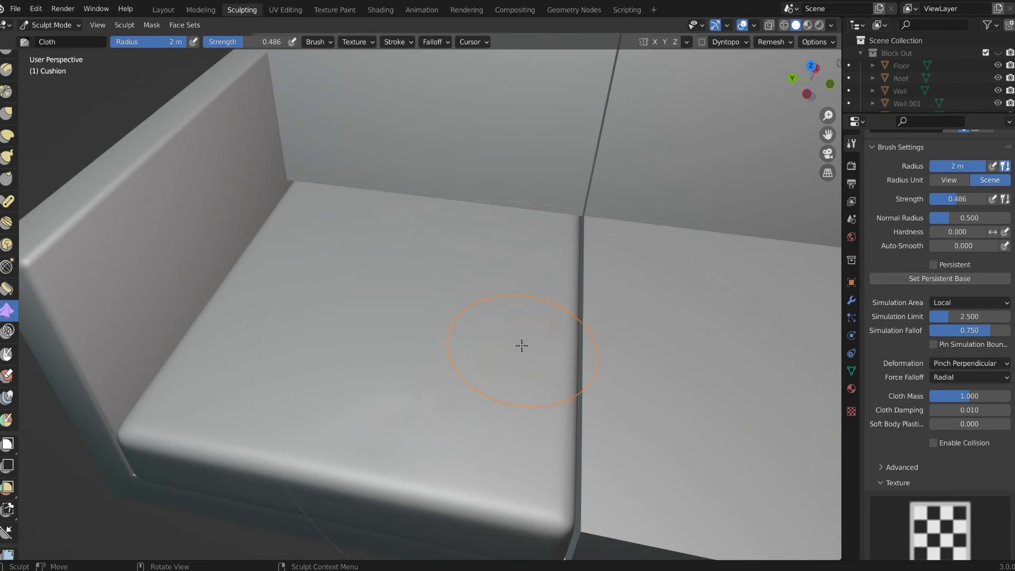
# Step: Sculpt longer diagonal wrinkles across the cushion's top and along its side next to the middle seat
pyautogui.moveTo(492, 286)
pyautogui.mouseDown()
pyautogui.moveTo(278, 383)
pyautogui.moveTo(121, 396)
pyautogui.moveTo(199, 389)
pyautogui.mouseUp()
pyautogui.moveTo(333, 385)
pyautogui.mouseDown()
pyautogui.moveTo(303, 396)
pyautogui.moveTo(387, 253)
pyautogui.moveTo(378, 289)
pyautogui.mouseUp()
pyautogui.moveTo(357, 389)
pyautogui.mouseDown(button='middle')
pyautogui.moveTo(415, 381)
pyautogui.moveTo(346, 392)
pyautogui.mouseUp(button='middle')
pyautogui.moveTo(346, 392); pyautogui.dragTo(309, 405)
pyautogui.moveTo(469, 365); pyautogui.dragTo(500, 329)
pyautogui.moveTo(521, 366)
pyautogui.mouseDown()
pyautogui.moveTo(293, 432)
pyautogui.moveTo(301, 448)
pyautogui.mouseUp()
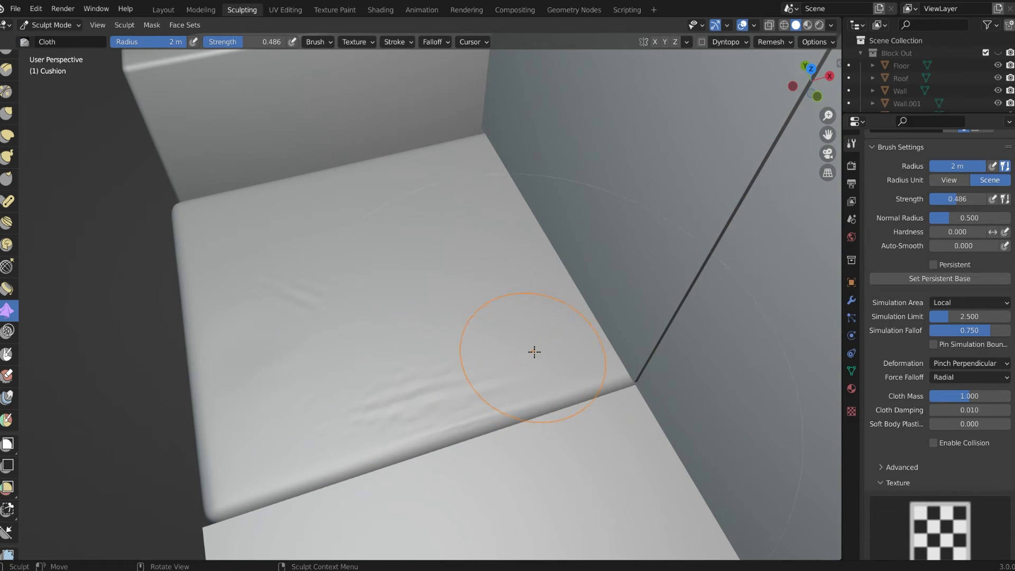
# Step: Sculpt diagonal folds across the cushion's top from the armrest side toward the back
pyautogui.moveTo(521, 319); pyautogui.dragTo(646, 291, button='middle')
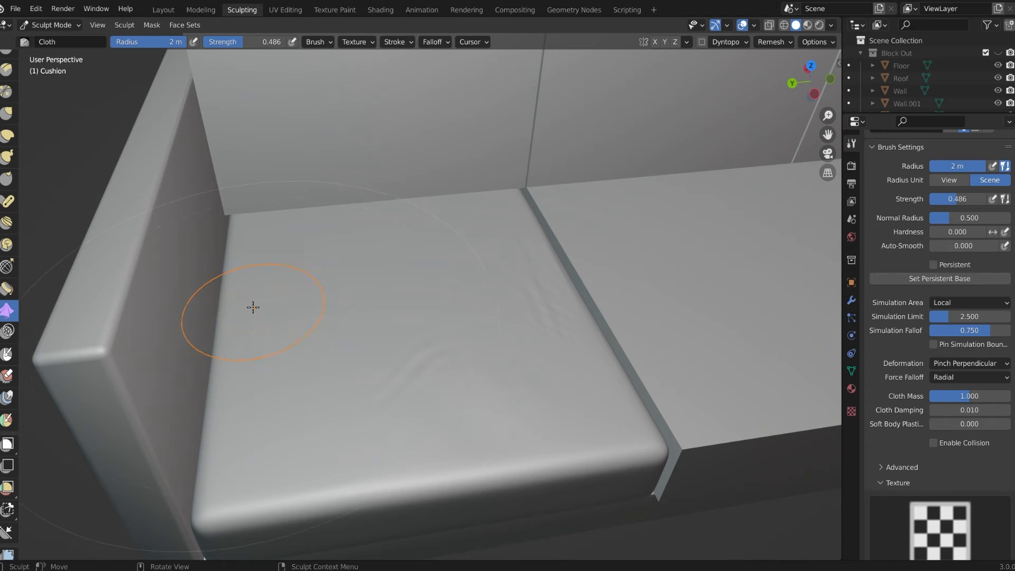
pyautogui.moveTo(260, 312)
pyautogui.mouseDown()
pyautogui.moveTo(292, 275)
pyautogui.moveTo(269, 322)
pyautogui.mouseUp()
pyautogui.moveTo(359, 260)
pyautogui.mouseDown()
pyautogui.moveTo(269, 356)
pyautogui.moveTo(212, 343)
pyautogui.moveTo(414, 248)
pyautogui.mouseUp()
pyautogui.scroll(3, 277, 347)
pyautogui.moveTo(321, 231); pyautogui.dragTo(194, 382)
pyautogui.moveTo(158, 444)
pyautogui.mouseDown()
pyautogui.moveTo(328, 263)
pyautogui.moveTo(312, 272)
pyautogui.moveTo(464, 190)
pyautogui.moveTo(308, 306)
pyautogui.mouseUp()
pyautogui.moveTo(229, 358)
pyautogui.mouseDown()
pyautogui.moveTo(415, 238)
pyautogui.moveTo(667, 139)
pyautogui.mouseUp()
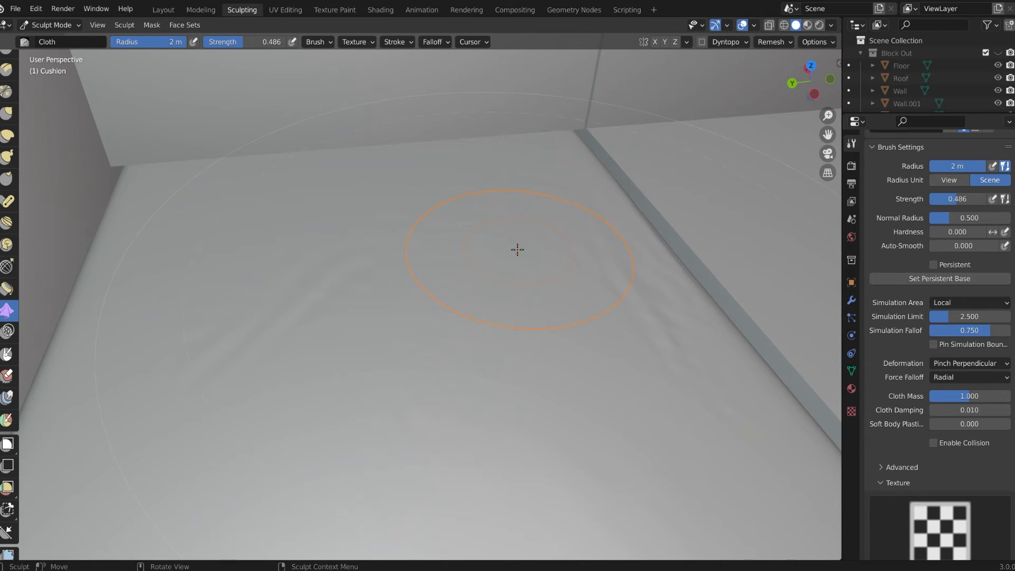
# Step: Wrinkle the cushion's front edge and add front-to-back creases in the front middle of its top
pyautogui.scroll(-4, 515, 253)
pyautogui.moveTo(550, 331); pyautogui.dragTo(533, 303, button='middle')
pyautogui.scroll(2, 394, 383)
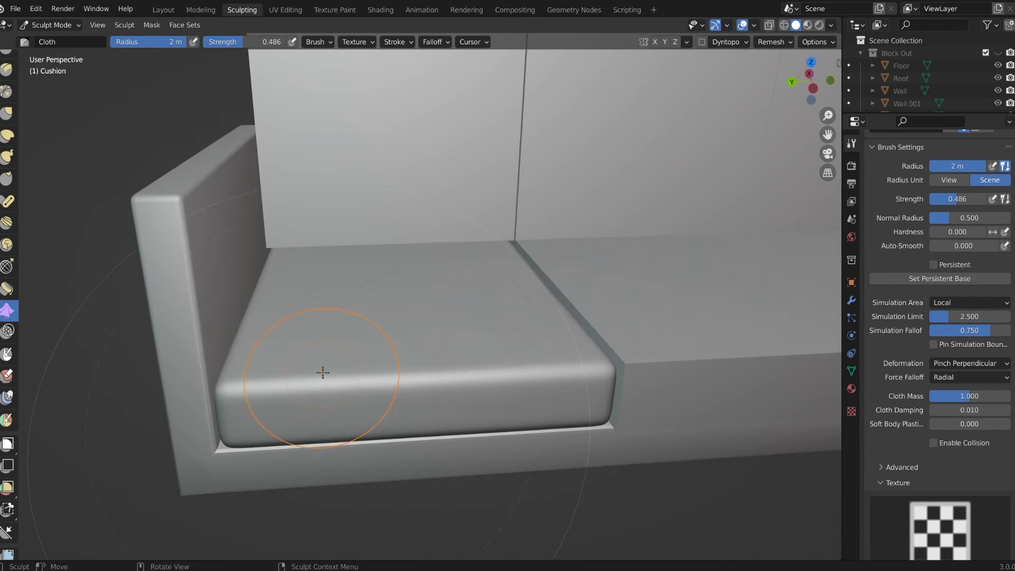
pyautogui.moveTo(290, 384)
pyautogui.mouseDown()
pyautogui.moveTo(276, 374)
pyautogui.moveTo(370, 378)
pyautogui.mouseUp()
pyautogui.moveTo(369, 379)
pyautogui.mouseDown(button='middle')
pyautogui.moveTo(333, 408)
pyautogui.moveTo(340, 437)
pyautogui.mouseUp(button='middle')
pyautogui.moveTo(403, 447); pyautogui.dragTo(423, 438)
pyautogui.moveTo(398, 359); pyautogui.dragTo(391, 450)
pyautogui.moveTo(403, 331); pyautogui.dragTo(405, 421)
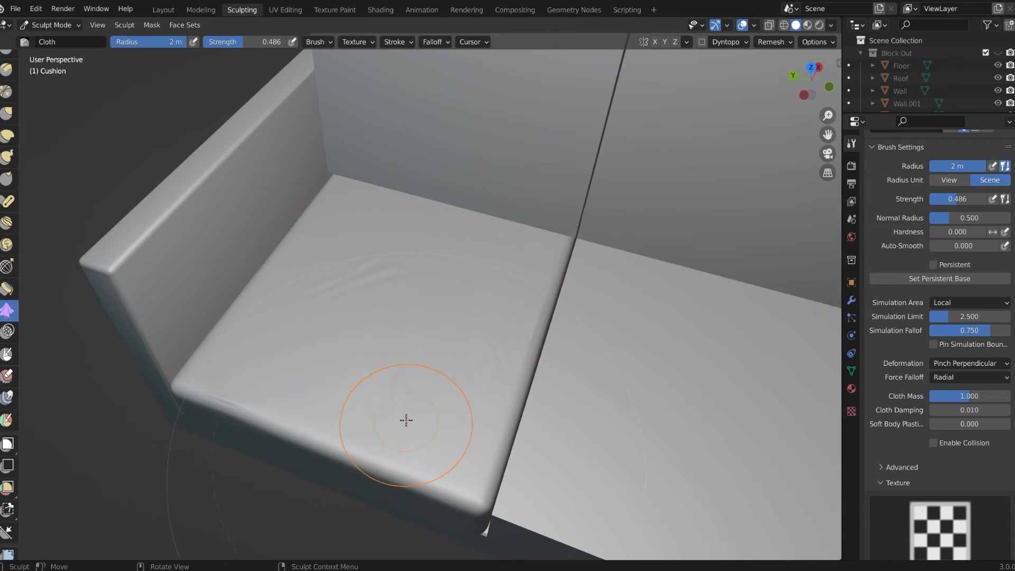
pyautogui.scroll(2, 410, 415)
pyautogui.moveTo(373, 348)
pyautogui.mouseDown()
pyautogui.moveTo(373, 479)
pyautogui.moveTo(453, 465)
pyautogui.mouseUp()
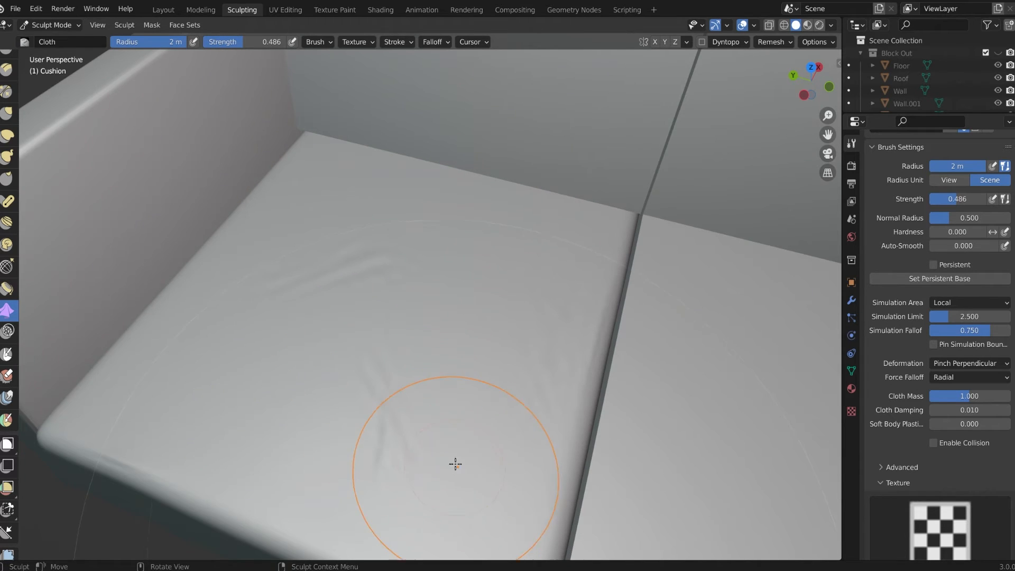
# Step: Add Cloth brush wrinkles along the cushion's armrest side and across its rear near the backrest
pyautogui.scroll(-5, 455, 455)
pyautogui.moveTo(458, 446)
pyautogui.mouseDown(button='middle')
pyautogui.moveTo(468, 433)
pyautogui.moveTo(319, 437)
pyautogui.moveTo(450, 375)
pyautogui.moveTo(446, 362)
pyautogui.mouseUp(button='middle')
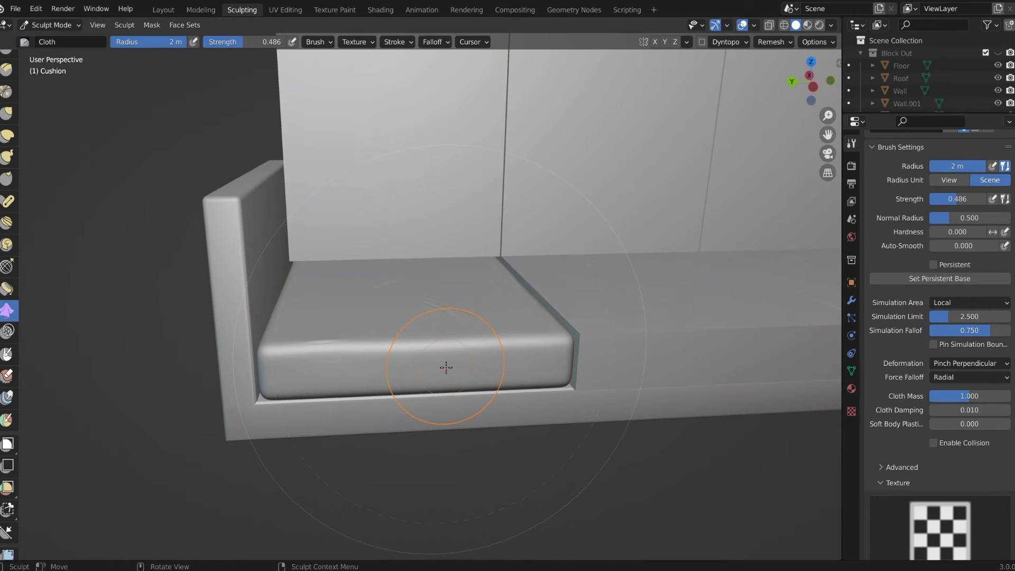
pyautogui.scroll(3, 288, 279)
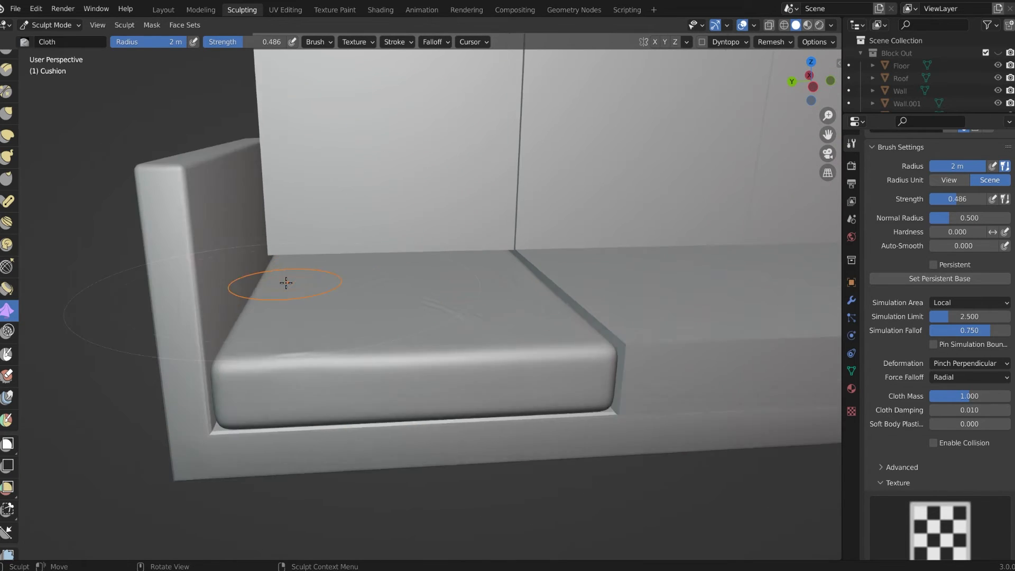
pyautogui.moveTo(233, 292); pyautogui.dragTo(210, 333)
pyautogui.moveTo(222, 284); pyautogui.dragTo(239, 257)
pyautogui.moveTo(245, 279); pyautogui.dragTo(287, 292, button='middle')
pyautogui.moveTo(219, 351)
pyautogui.mouseDown()
pyautogui.moveTo(227, 258)
pyautogui.moveTo(237, 283)
pyautogui.mouseUp()
pyautogui.moveTo(326, 337)
pyautogui.mouseDown(button='middle')
pyautogui.moveTo(302, 342)
pyautogui.moveTo(290, 364)
pyautogui.mouseUp(button='middle')
pyautogui.moveTo(340, 263)
pyautogui.mouseDown()
pyautogui.moveTo(369, 218)
pyautogui.moveTo(386, 221)
pyautogui.mouseUp()
pyautogui.moveTo(483, 214); pyautogui.dragTo(479, 217)
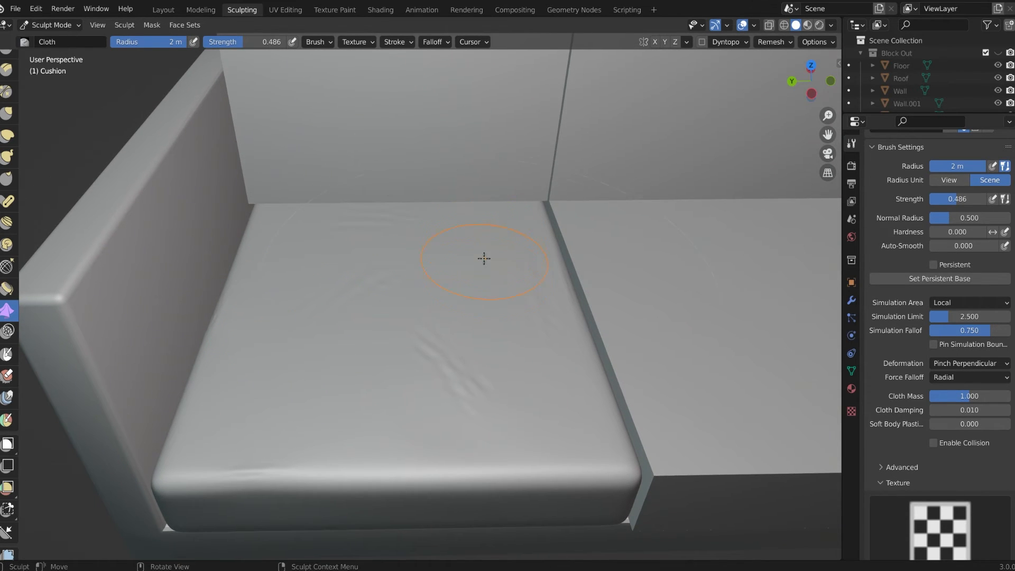
# Step: Review the sculpted cushion on the whole couch and return to the Layout workspace
pyautogui.scroll(-5, 521, 368)
pyautogui.moveTo(515, 404); pyautogui.dragTo(461, 372, button='middle')
pyautogui.scroll(-5, 461, 371)
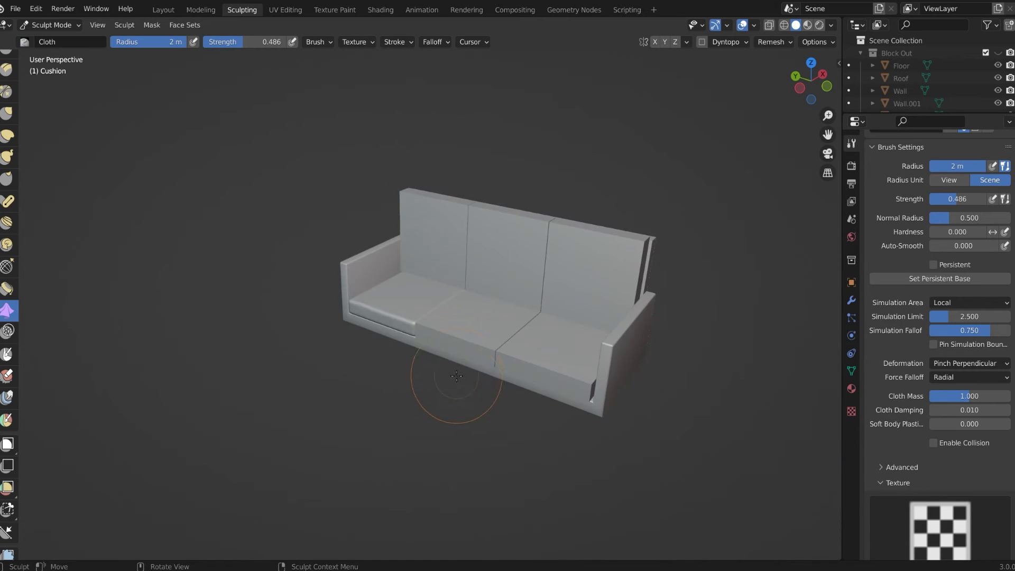
pyautogui.moveTo(487, 430); pyautogui.dragTo(497, 394, button='middle')
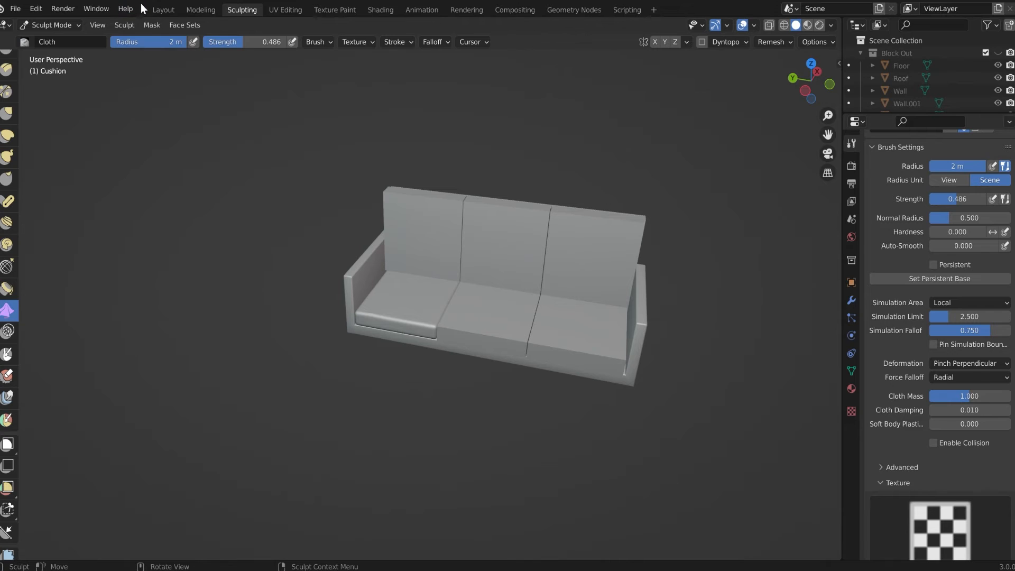
pyautogui.click(161, 10)
pyautogui.scroll(-4, 343, 188)
pyautogui.moveTo(363, 242); pyautogui.dragTo(406, 207, button='middle')
pyautogui.scroll(2, 474, 256)
pyautogui.keyDown('shift'); pyautogui.moveTo(461, 251); pyautogui.dragTo(365, 296, button='middle'); pyautogui.keyUp('shift')
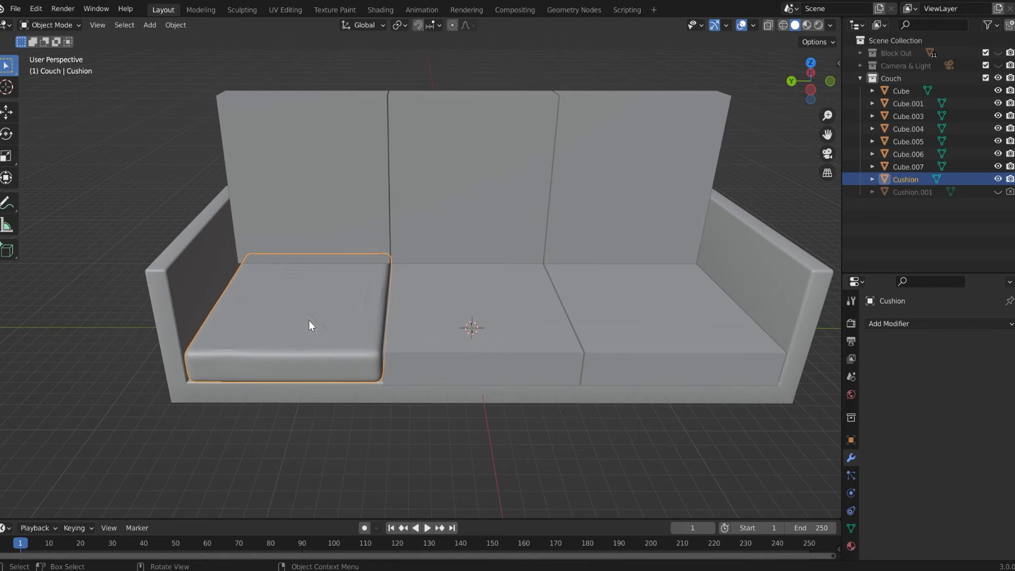
pyautogui.click(493, 299)
pyautogui.click(573, 297)
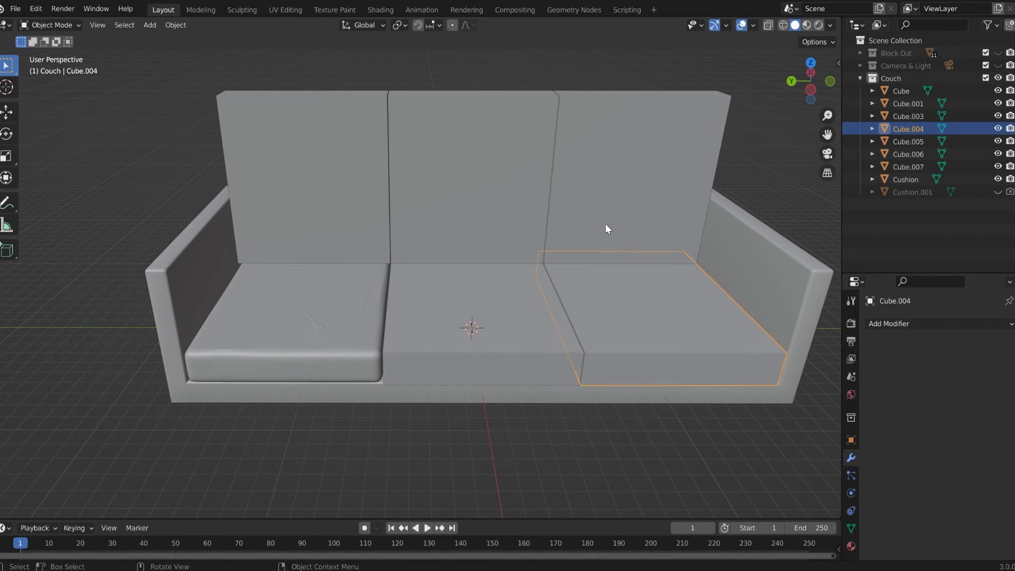
pyautogui.click(587, 196)
pyautogui.click(440, 153)
pyautogui.click(294, 221)
pyautogui.click(295, 316)
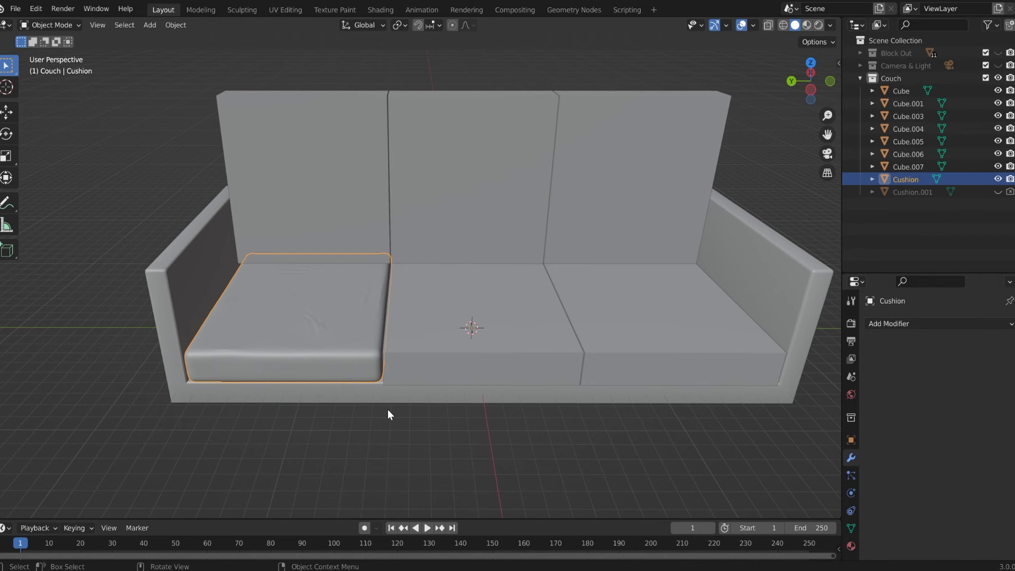
# Step: Set the origin of the middle seat block to its geometry
pyautogui.scroll(2, 385, 409)
pyautogui.keyDown('shift'); pyautogui.moveTo(382, 399); pyautogui.dragTo(313, 396, button='middle'); pyautogui.keyUp('shift')
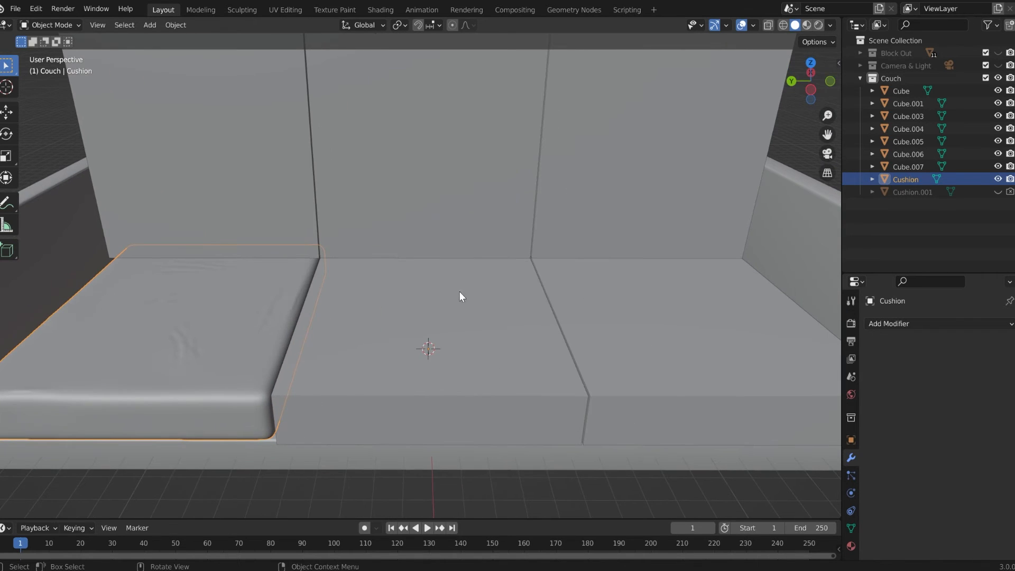
pyautogui.moveTo(427, 367); pyautogui.dragTo(161, 332, button='middle')
pyautogui.click(458, 373)
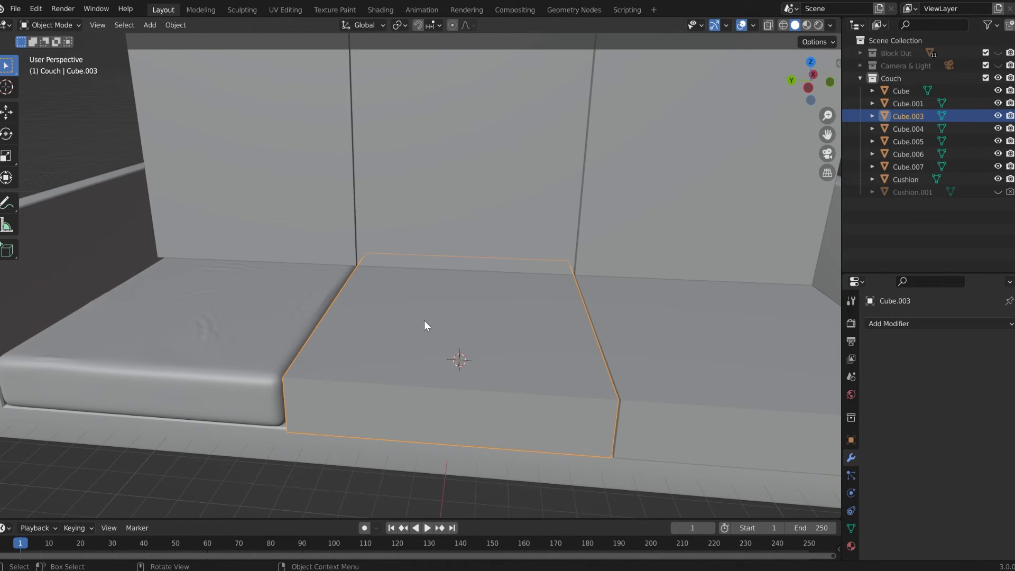
pyautogui.rightClick(432, 302)
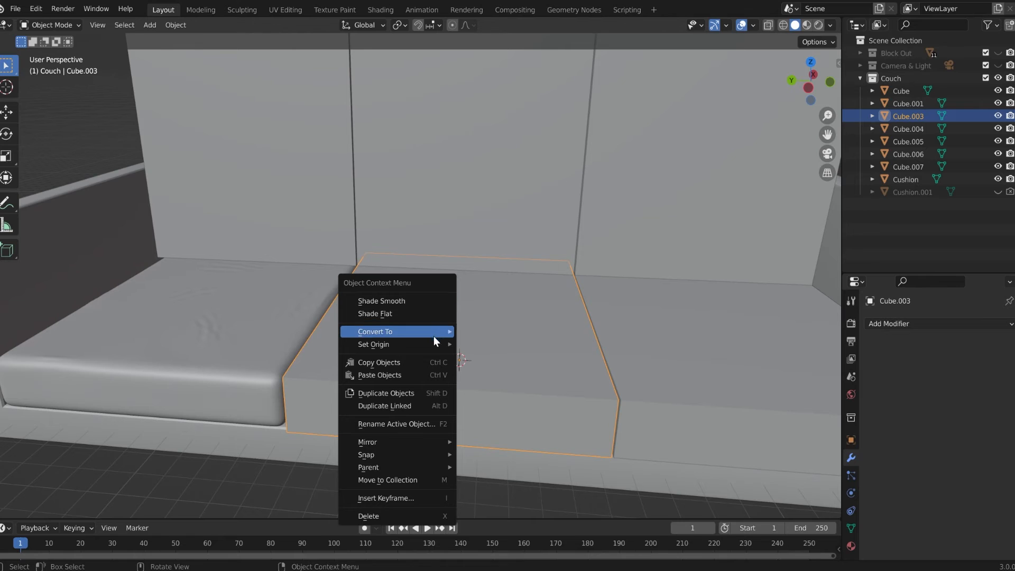
pyautogui.moveTo(432, 344)
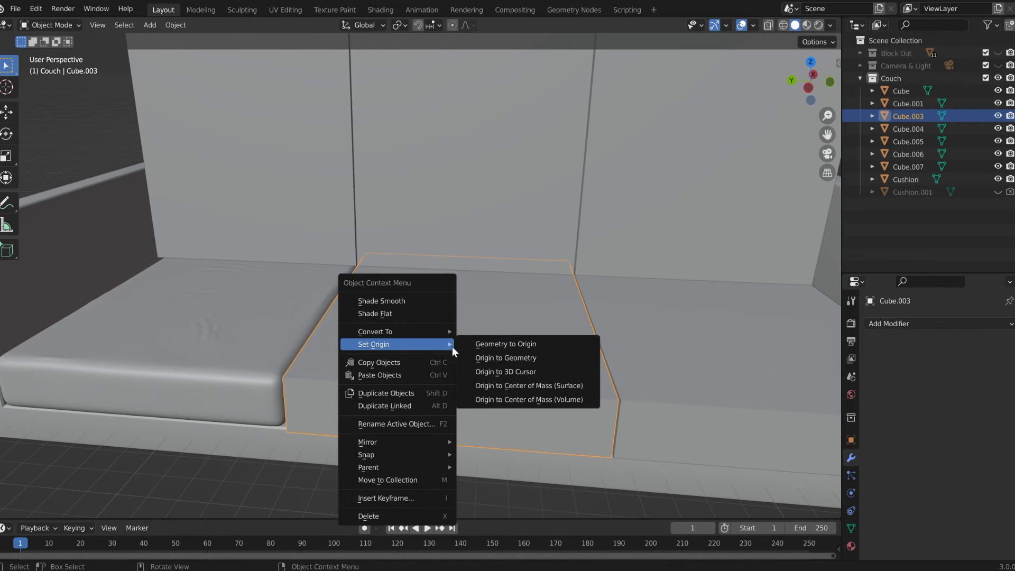
pyautogui.click(497, 357)
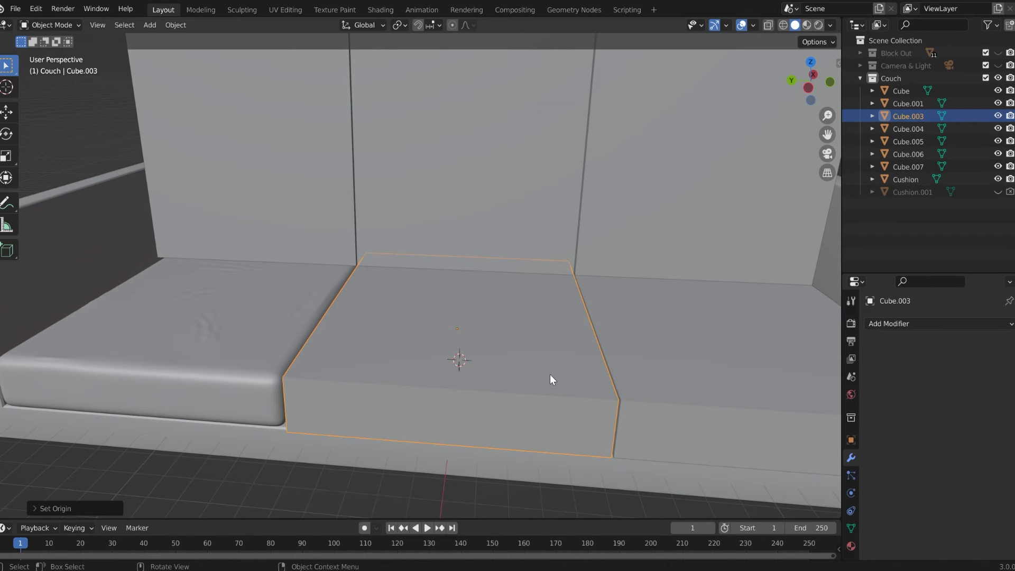
# Step: Snap the 3D cursor to the selected middle seat block
pyautogui.press('shift')
pyautogui.hotkey('shift', 's')
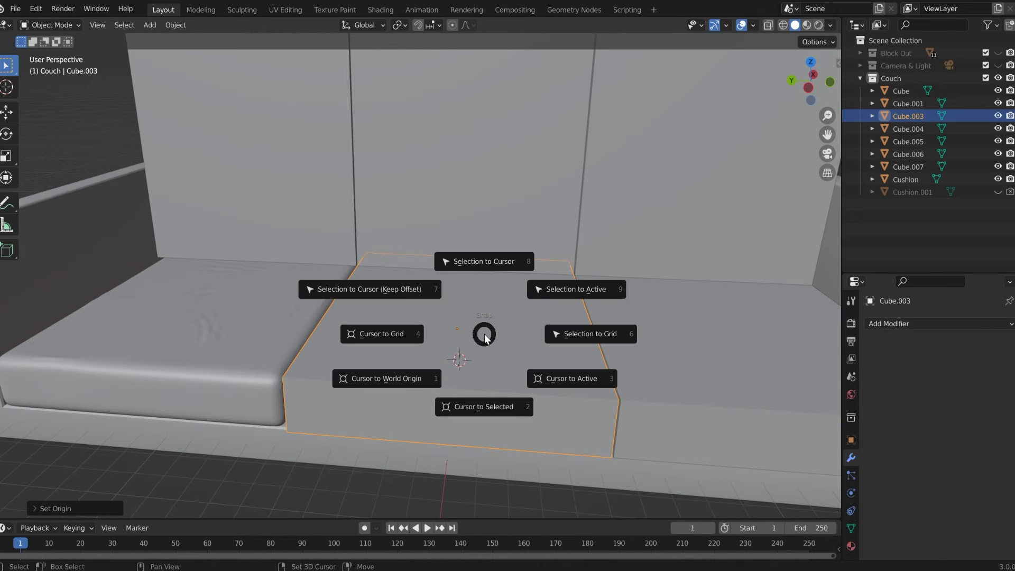
pyautogui.click(481, 402)
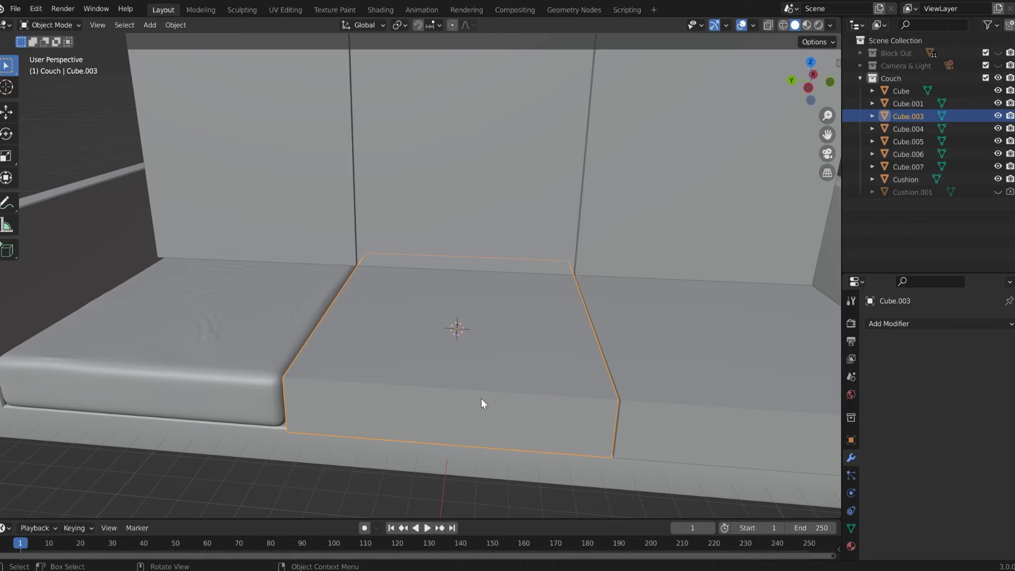
# Step: Duplicate the sculpted seat cushion, place the copy above the original and set the copy's origin to the 3D cursor
pyautogui.click(257, 319)
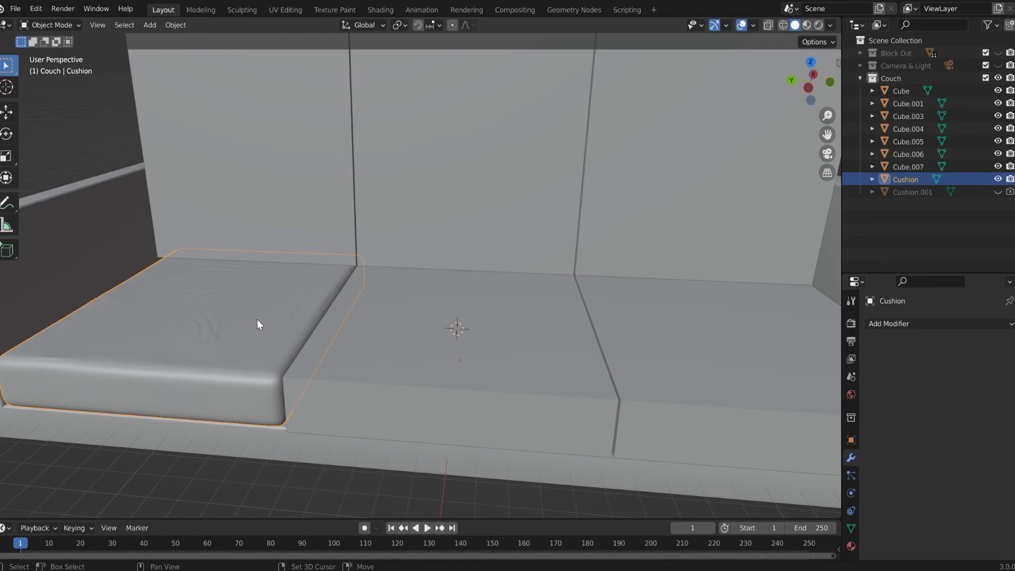
pyautogui.hotkey('shift', 'd')
pyautogui.click(275, 204)
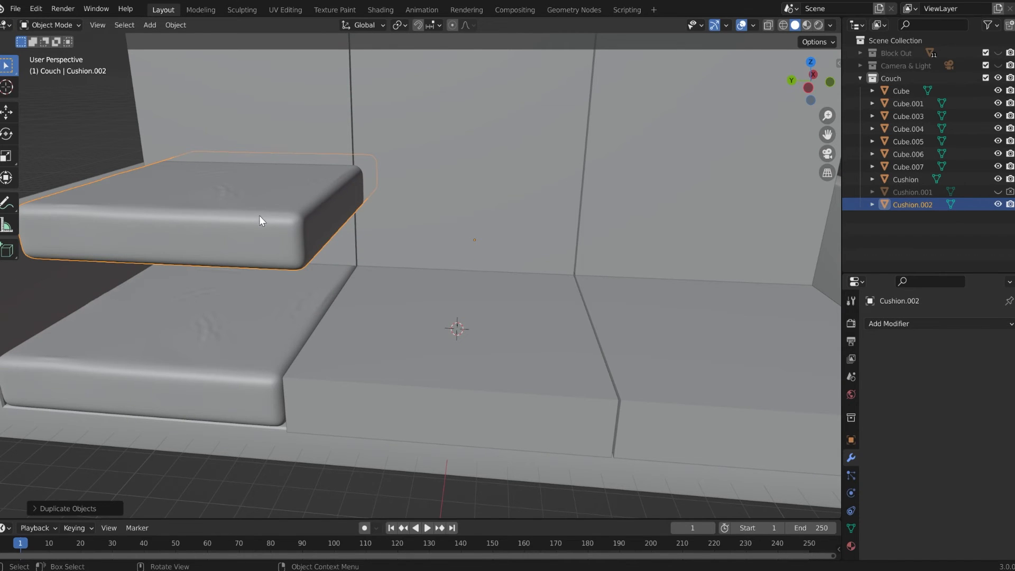
pyautogui.rightClick(239, 220)
pyautogui.moveTo(241, 215)
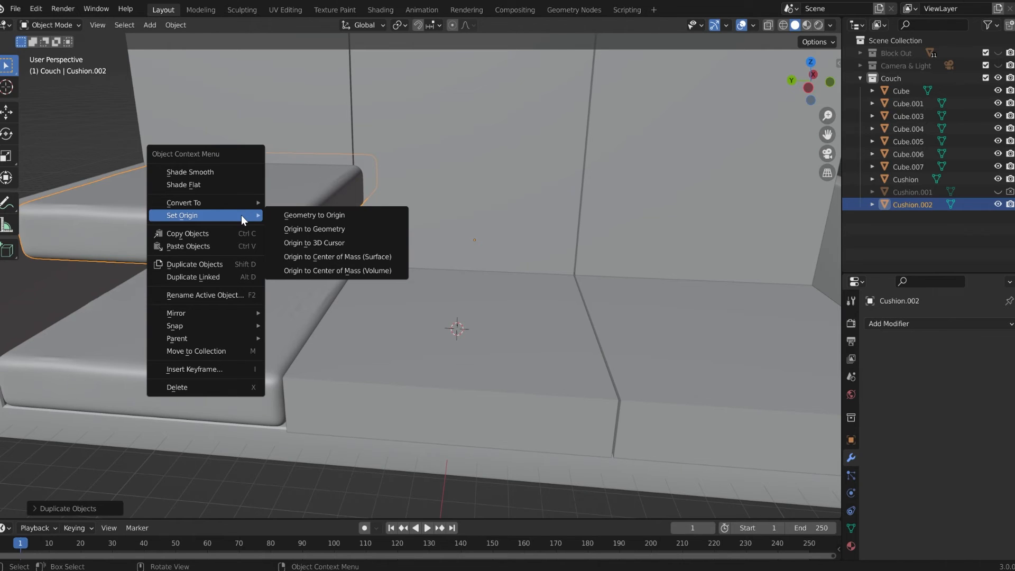
pyautogui.click(370, 239)
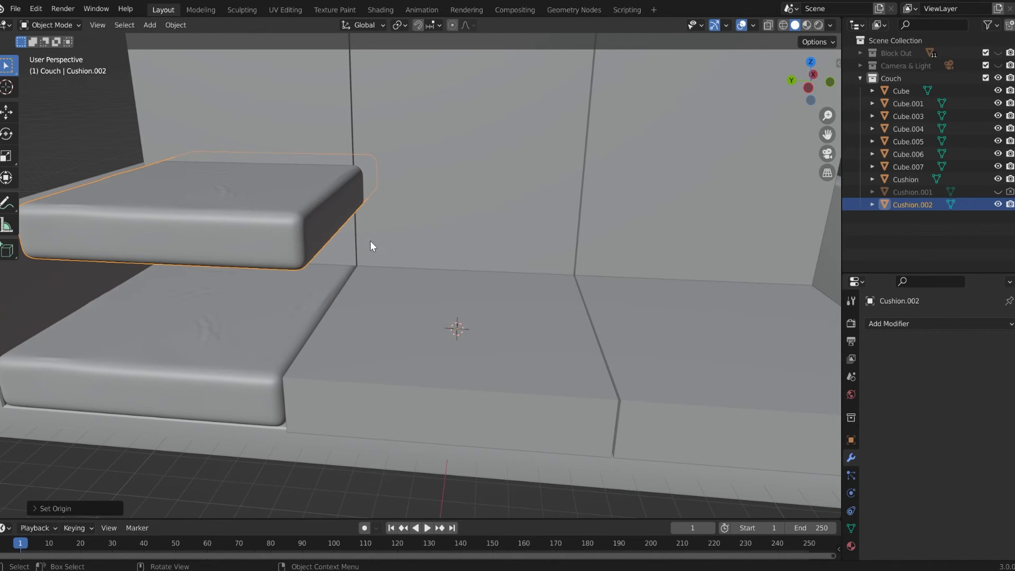
# Step: Delete the plain middle seat block
pyautogui.click(455, 370)
pyautogui.press('x')
pyautogui.click(451, 462)
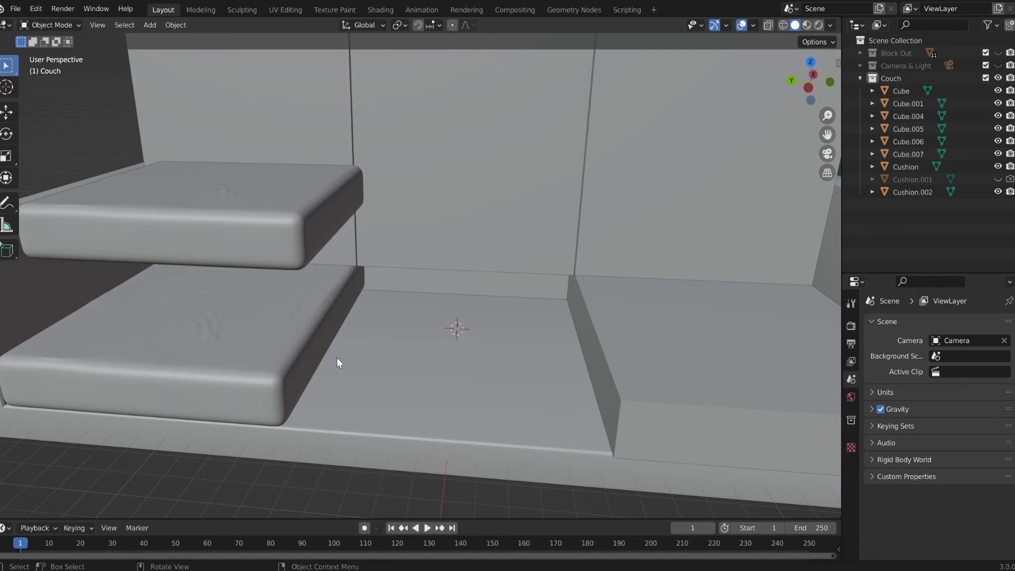
# Step: Move the duplicated cushion into the empty middle seat bay with Geometry to Origin
pyautogui.click(191, 218)
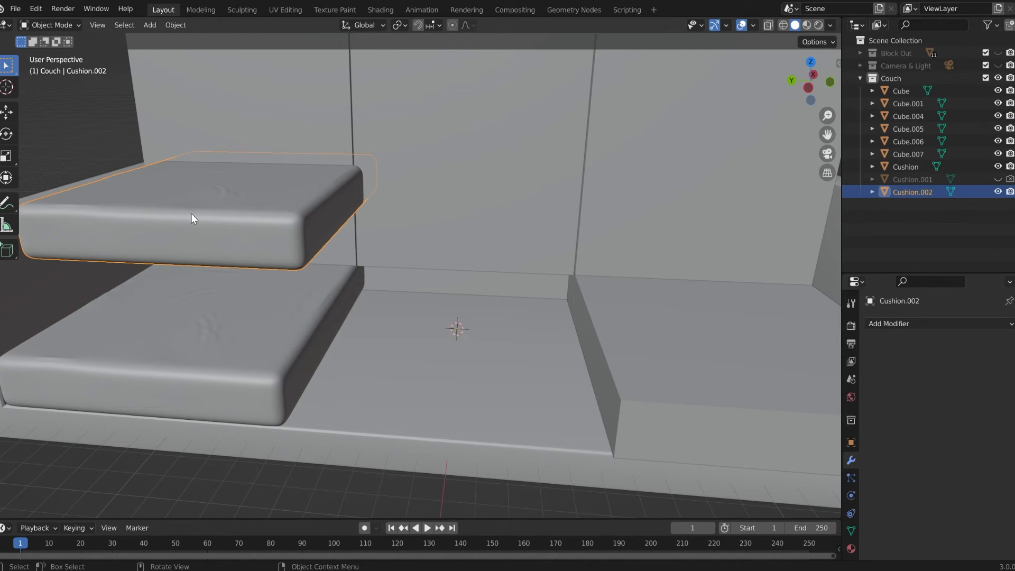
pyautogui.rightClick(134, 198)
pyautogui.moveTo(135, 198)
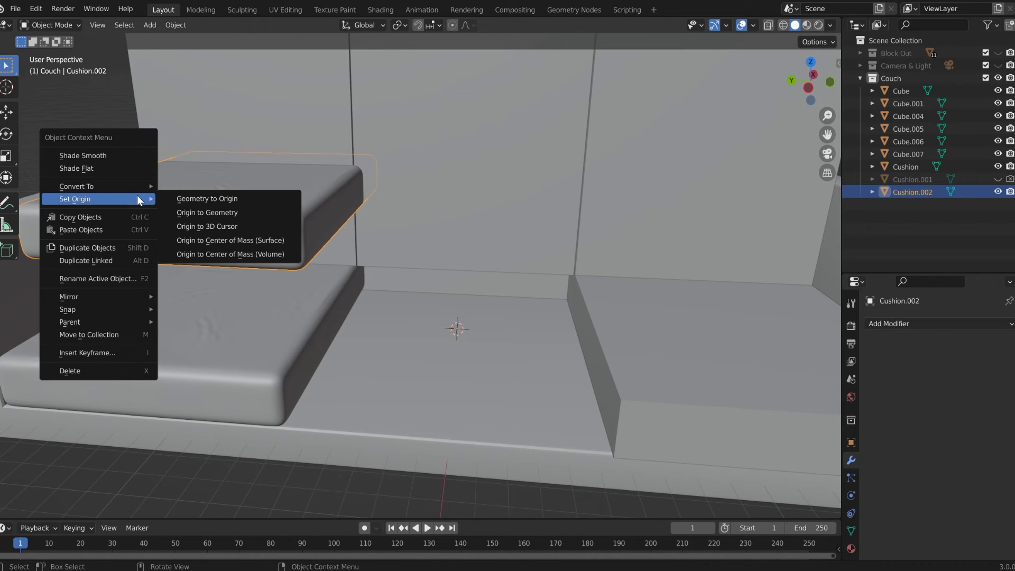
pyautogui.click(212, 200)
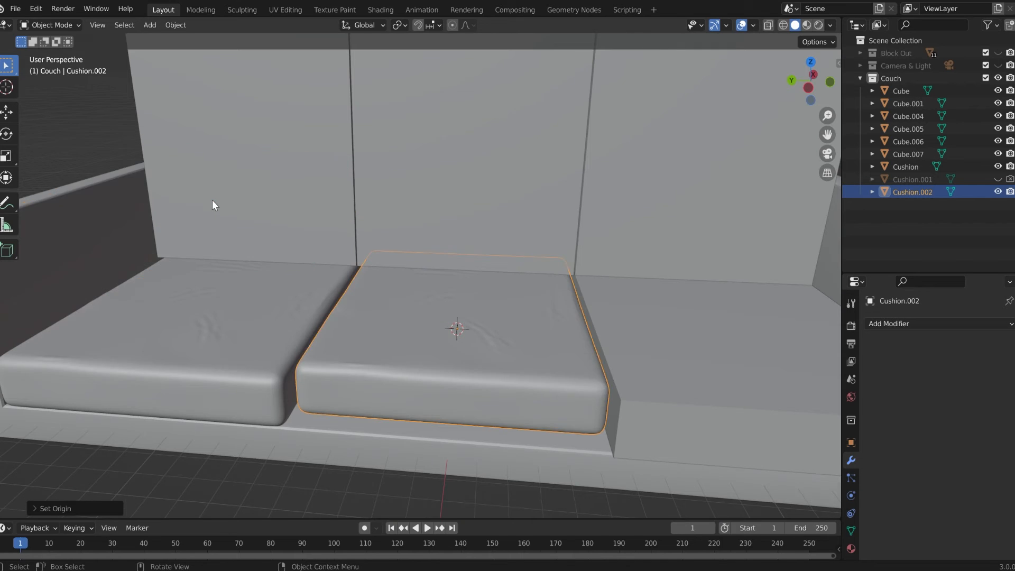
# Step: Move the middle cushion about 0.72 m forward along the negative X axis, in line with the seat front
pyautogui.moveTo(436, 258); pyautogui.dragTo(364, 272, button='middle')
pyautogui.press('g')
pyautogui.press('Escape')
pyautogui.press('g')
pyautogui.press('x')
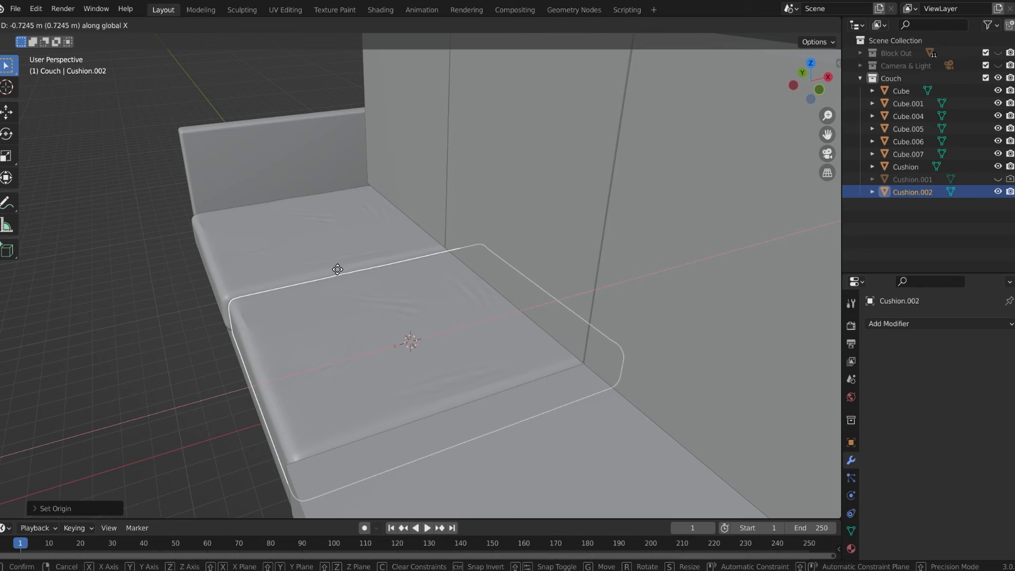
pyautogui.click(333, 269)
# Step: Set the remaining plain seat block's origin to its geometry and snap the 3D cursor to that block
pyautogui.moveTo(458, 321); pyautogui.dragTo(502, 290, button='middle')
pyautogui.click(502, 291)
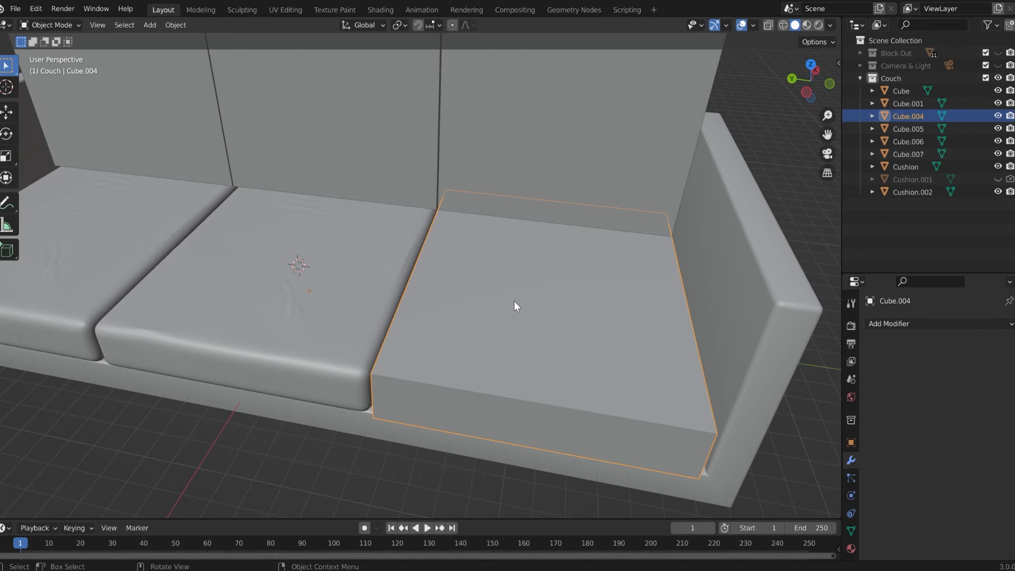
pyautogui.rightClick(513, 297)
pyautogui.moveTo(512, 292)
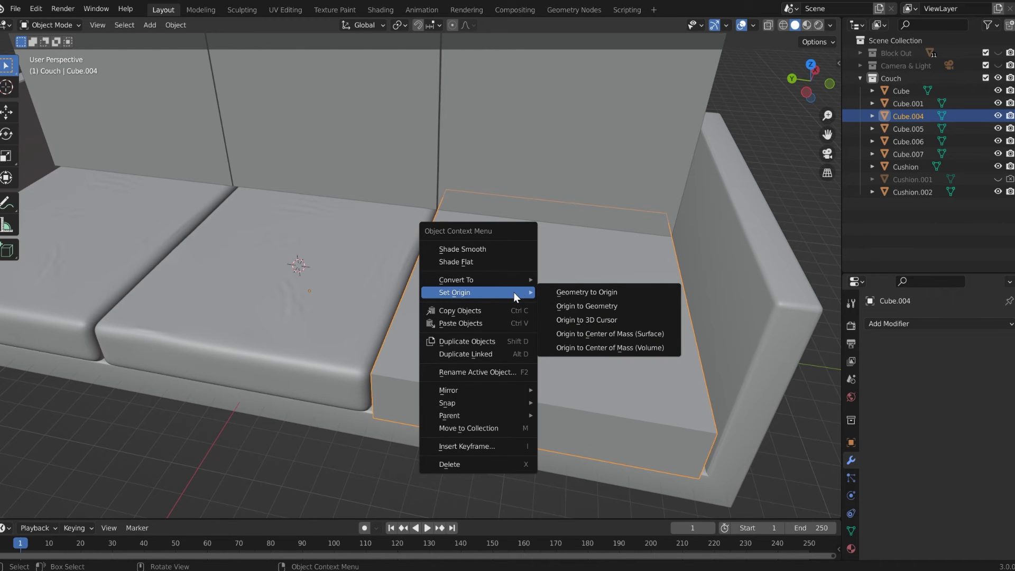
pyautogui.click(592, 307)
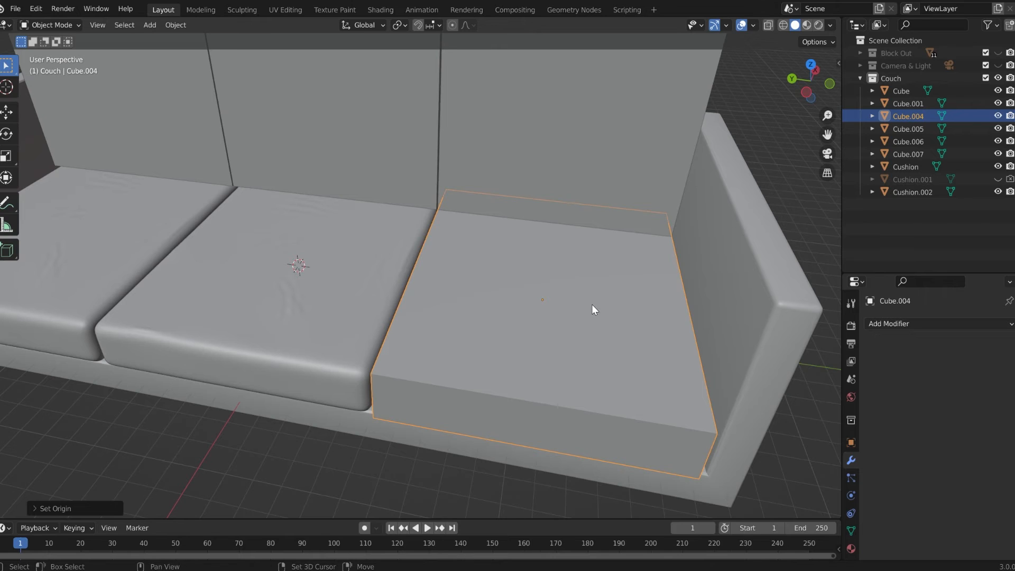
pyautogui.hotkey('shift', 's')
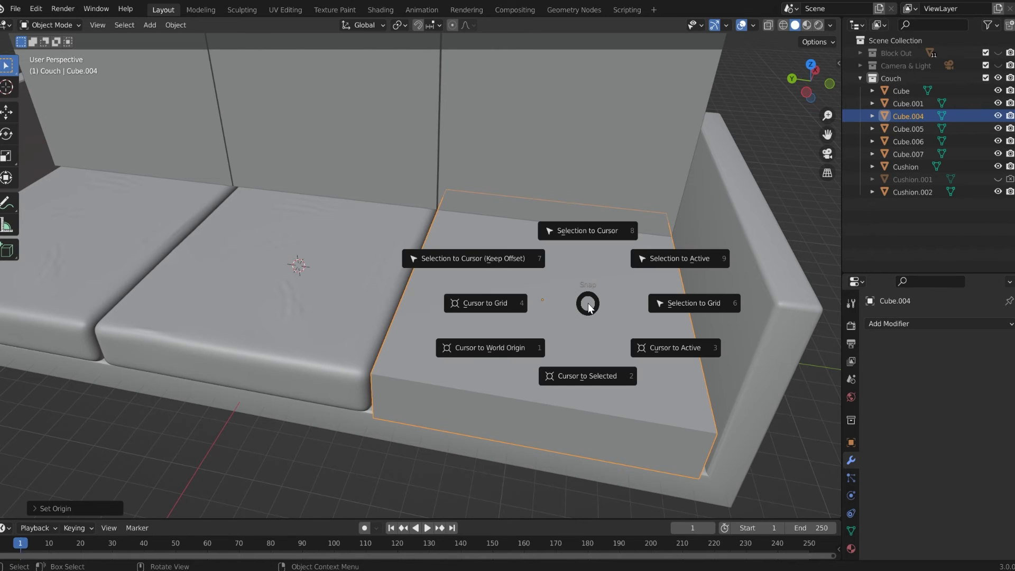
pyautogui.click(593, 376)
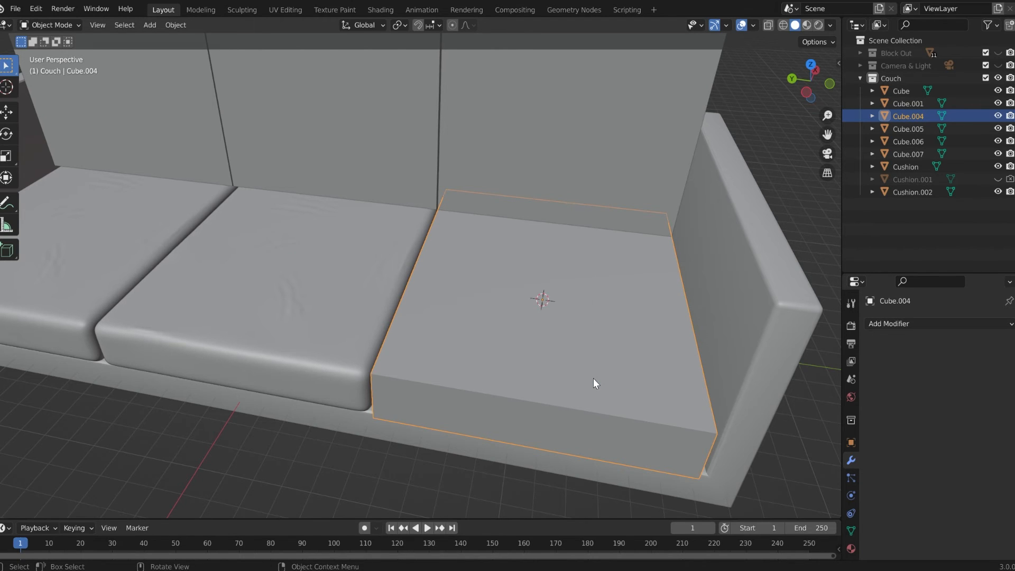
# Step: Duplicate the middle cushion, place the copy slightly above it and set the copy's origin to the 3D cursor
pyautogui.click(296, 287)
pyautogui.hotkey('shift', 'd')
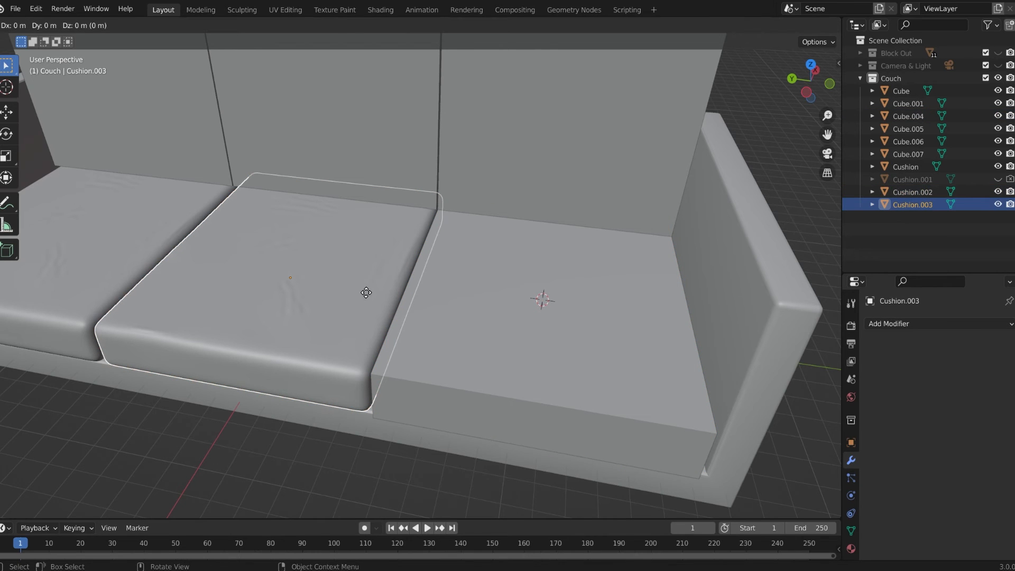
pyautogui.click(423, 200)
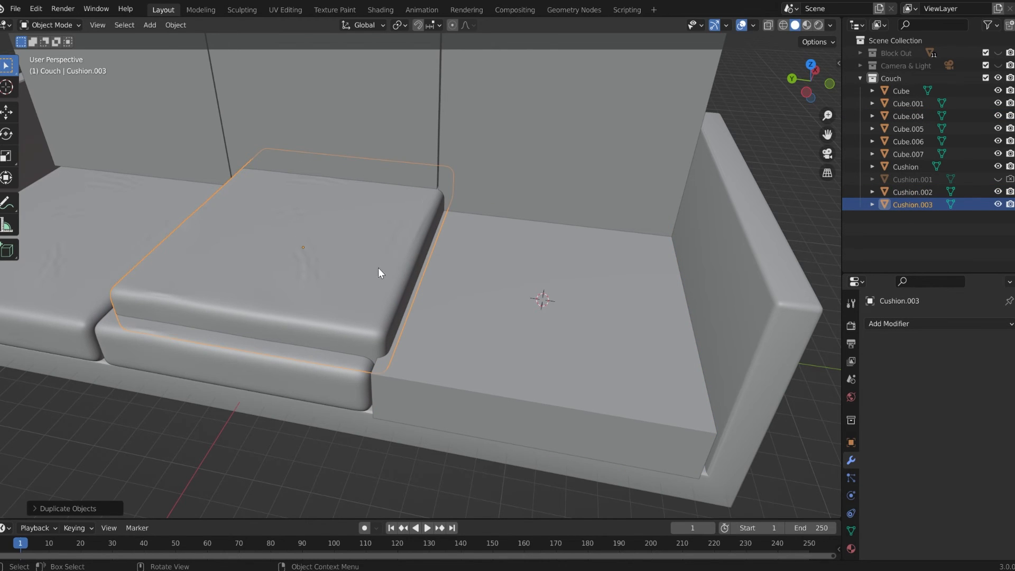
pyautogui.rightClick(339, 283)
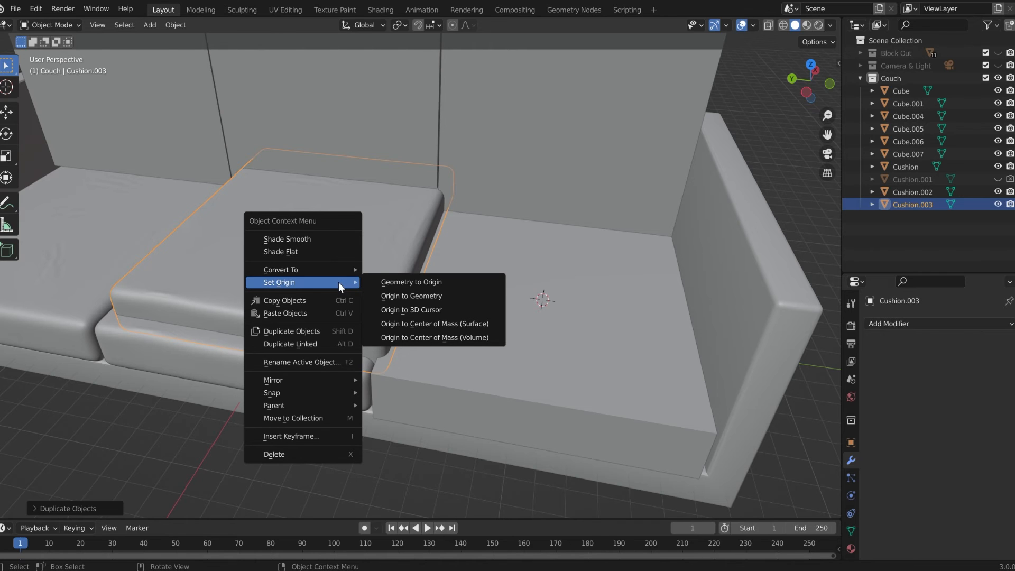
pyautogui.click(390, 310)
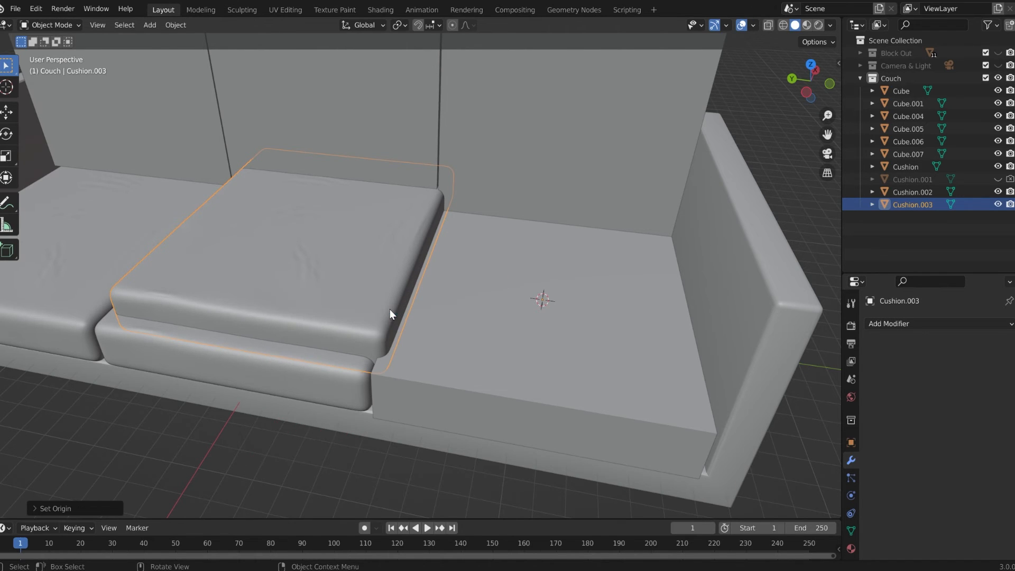
# Step: Delete the last plain seat block beside the armrest
pyautogui.click(513, 481)
pyautogui.click(553, 409)
pyautogui.press('x')
pyautogui.click(553, 409)
# Step: Place the third cushion in the empty end bay with Geometry to Origin and move it about 1.16 m along negative X
pyautogui.click(328, 304)
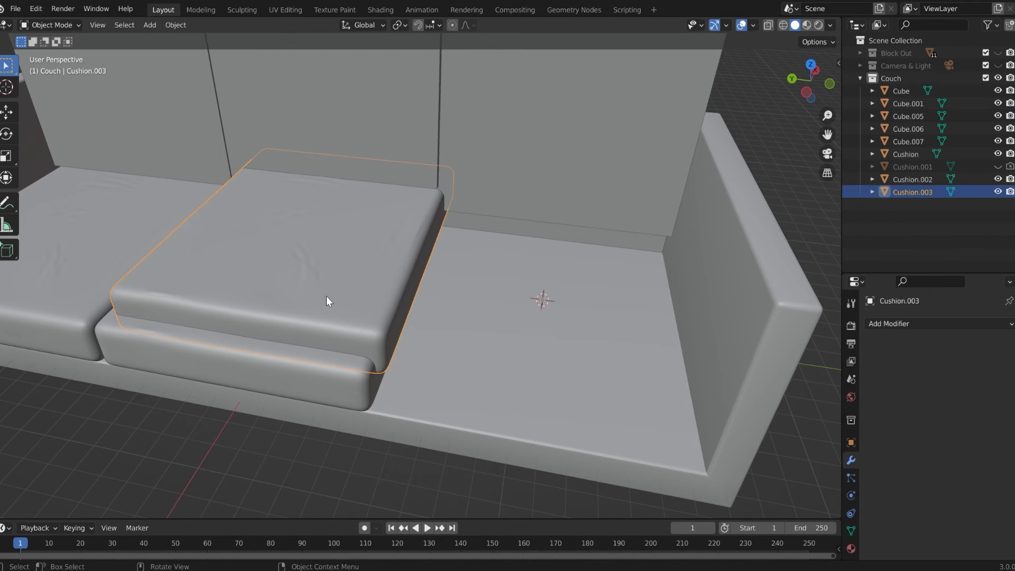
pyautogui.rightClick(324, 293)
pyautogui.moveTo(318, 294)
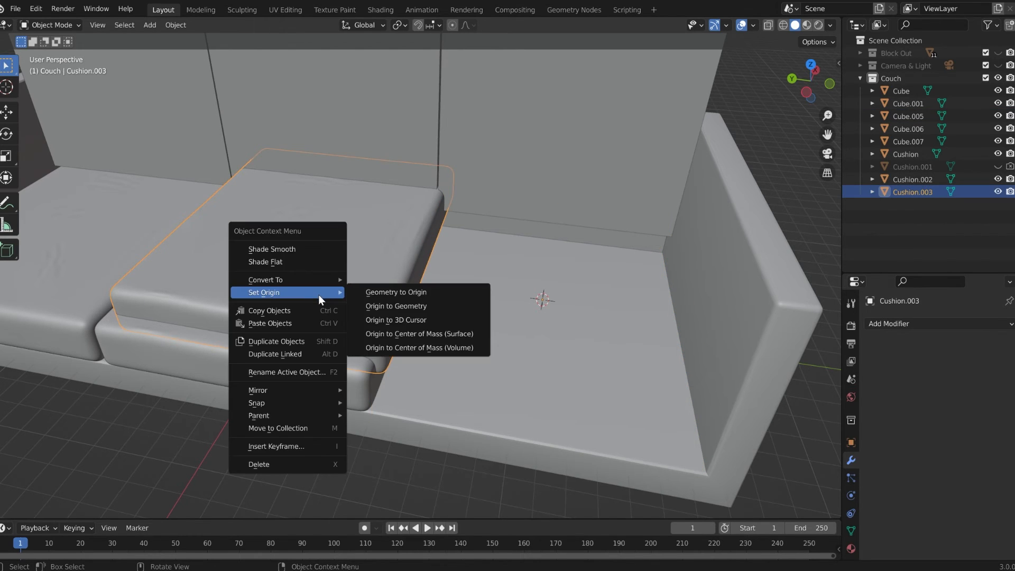
pyautogui.click(393, 294)
pyautogui.press('g')
pyautogui.press('x')
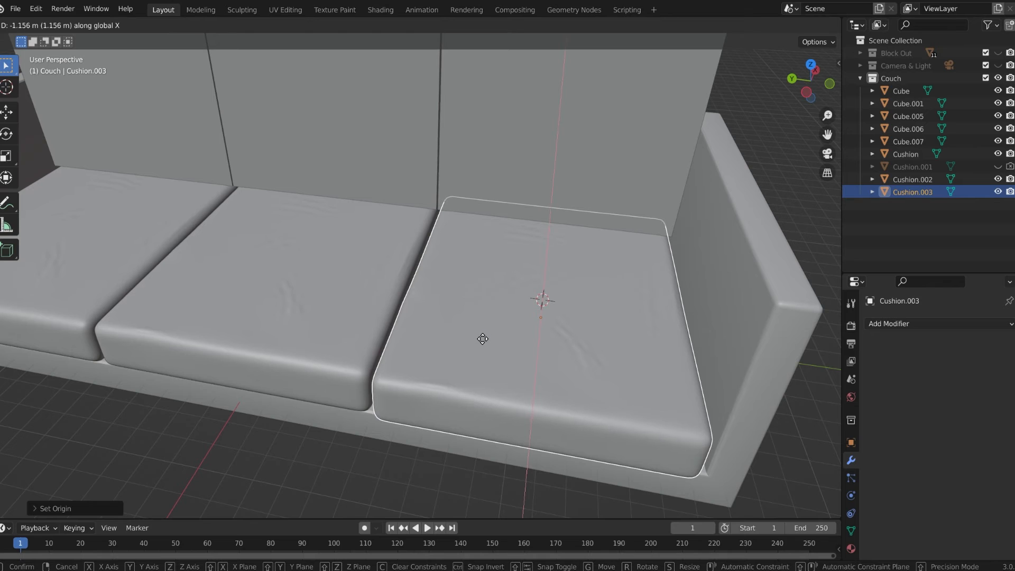
pyautogui.click(482, 339)
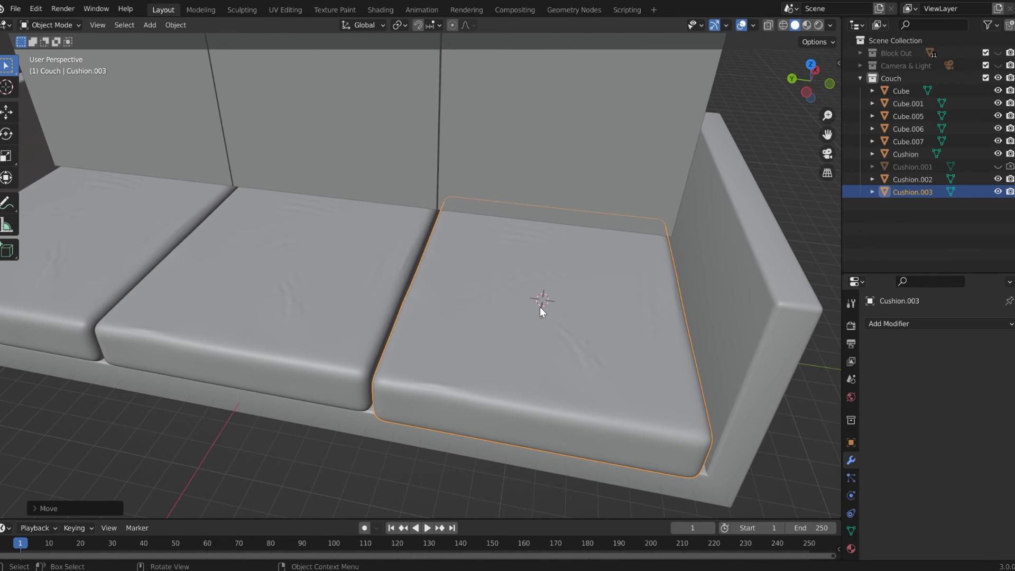
# Step: Delete the three plain back cushion blocks, keeping the backrest panel behind them
pyautogui.scroll(-6, 544, 312)
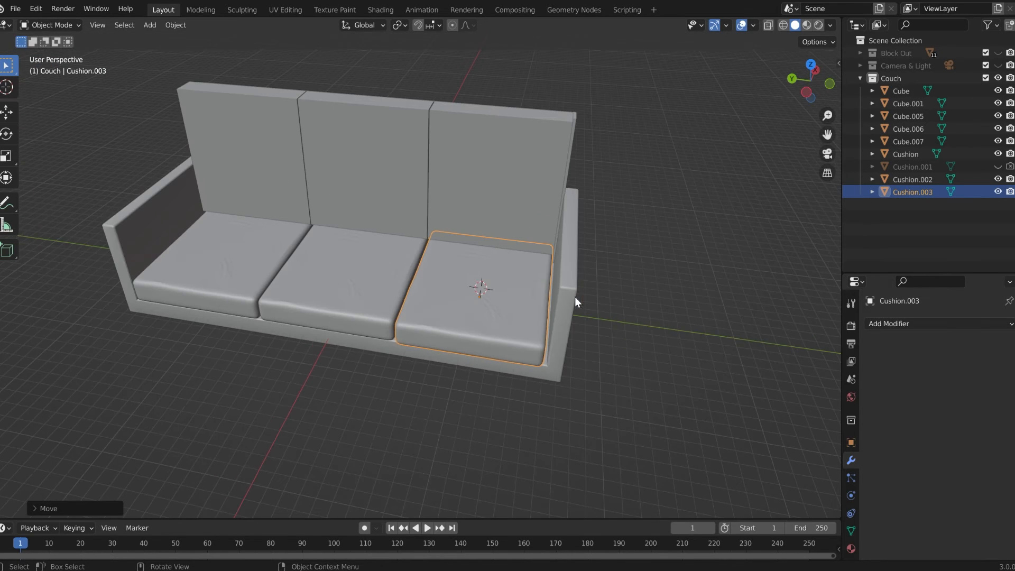
pyautogui.moveTo(176, 174); pyautogui.dragTo(278, 175, button='middle')
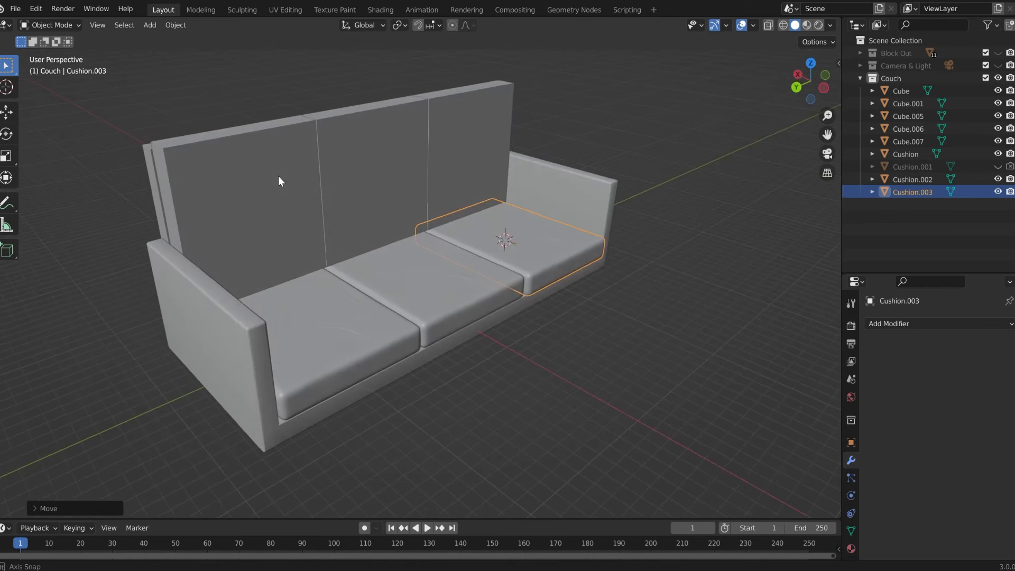
pyautogui.click(254, 211)
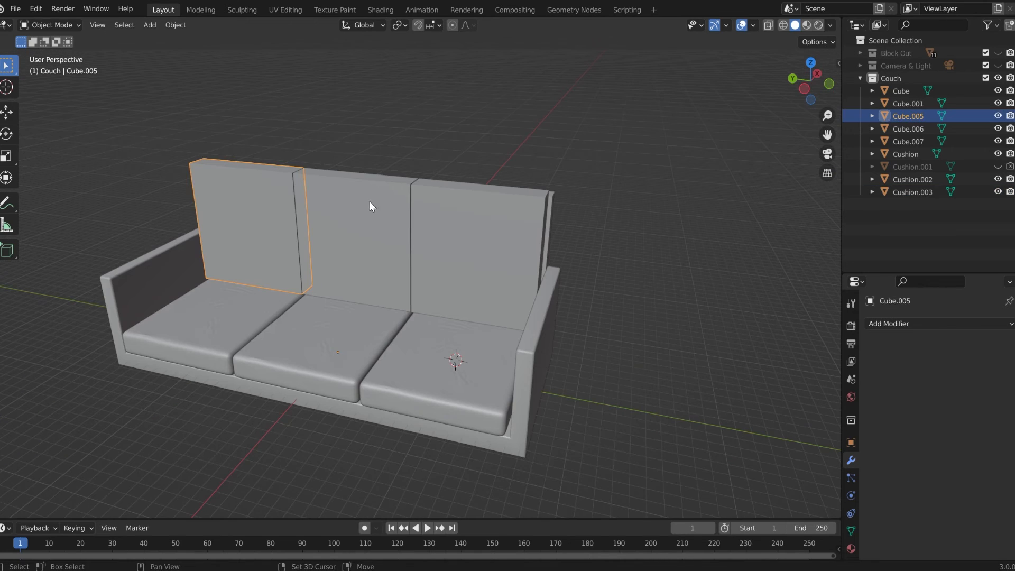
pyautogui.keyDown('shift'); pyautogui.click(370, 202); pyautogui.keyUp('shift')
pyautogui.keyDown('shift'); pyautogui.click(465, 219); pyautogui.keyUp('shift')
pyautogui.press('x')
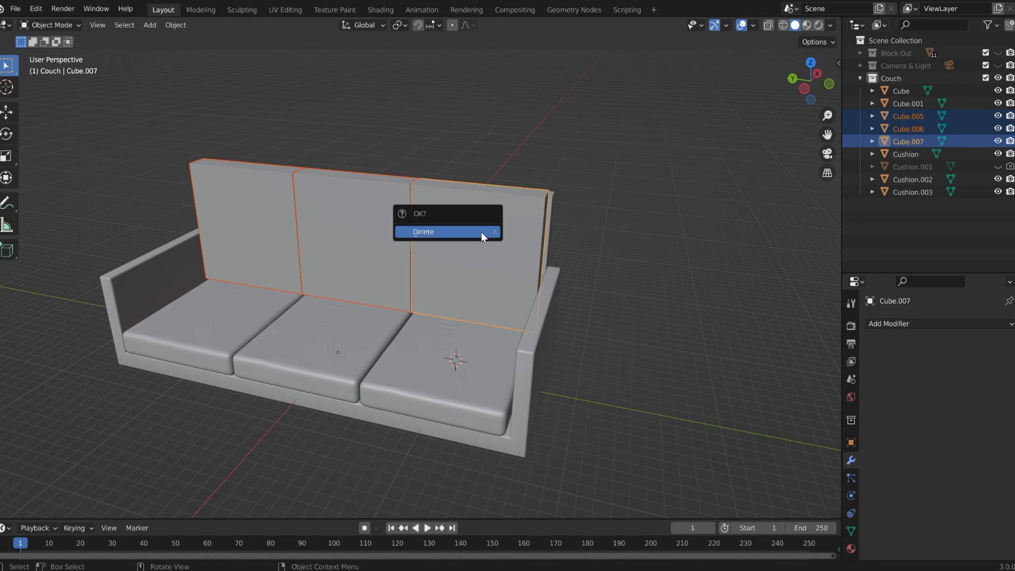
pyautogui.click(481, 232)
# Step: Duplicate all three seat cushions together, leaving the copies in place over the originals
pyautogui.click(258, 321)
pyautogui.keyDown('shift'); pyautogui.click(349, 342); pyautogui.keyUp('shift')
pyautogui.keyDown('shift'); pyautogui.click(460, 349); pyautogui.keyUp('shift')
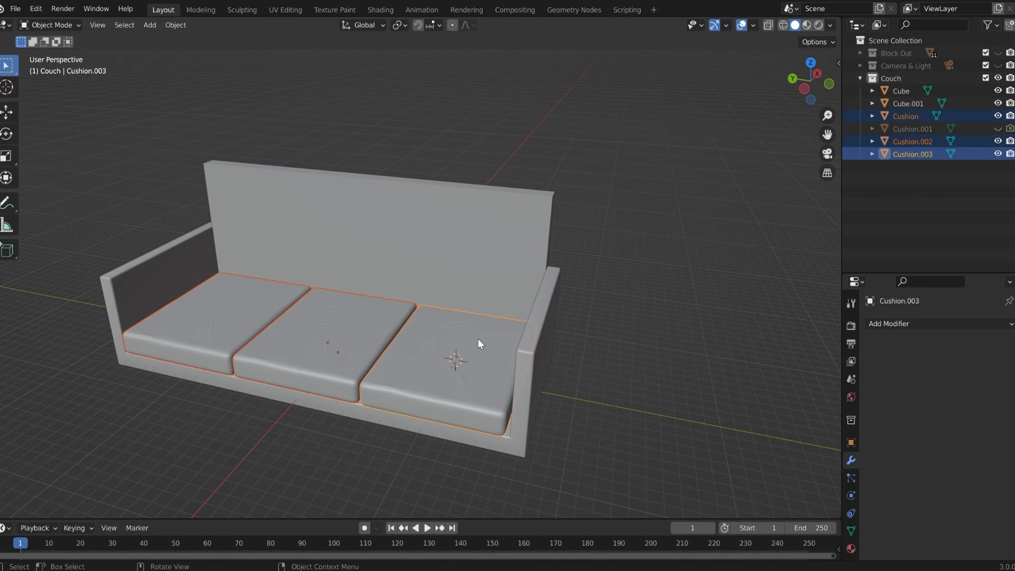
pyautogui.hotkey('shift', 'd')
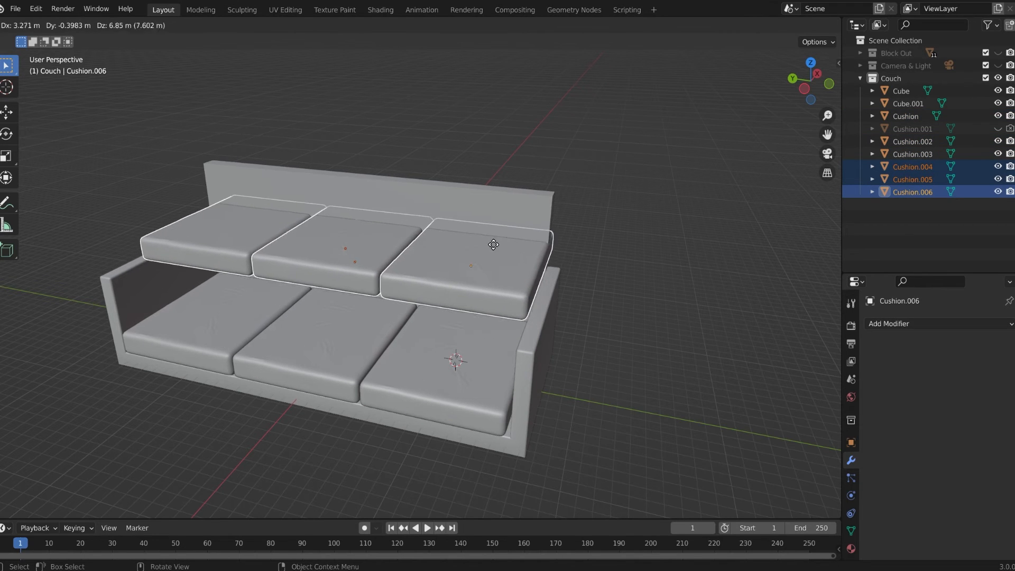
pyautogui.press('Escape')
# Step: Rotate the three duplicated cushions 90 degrees about the global Y axis so they stand upright
pyautogui.moveTo(469, 268); pyautogui.dragTo(449, 296, button='middle')
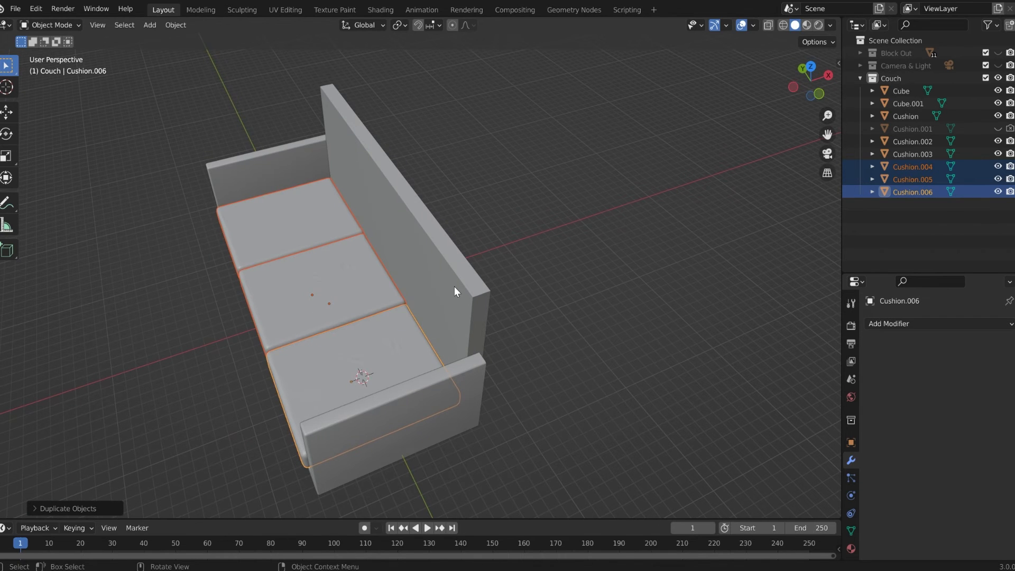
pyautogui.press('r')
pyautogui.press('y')
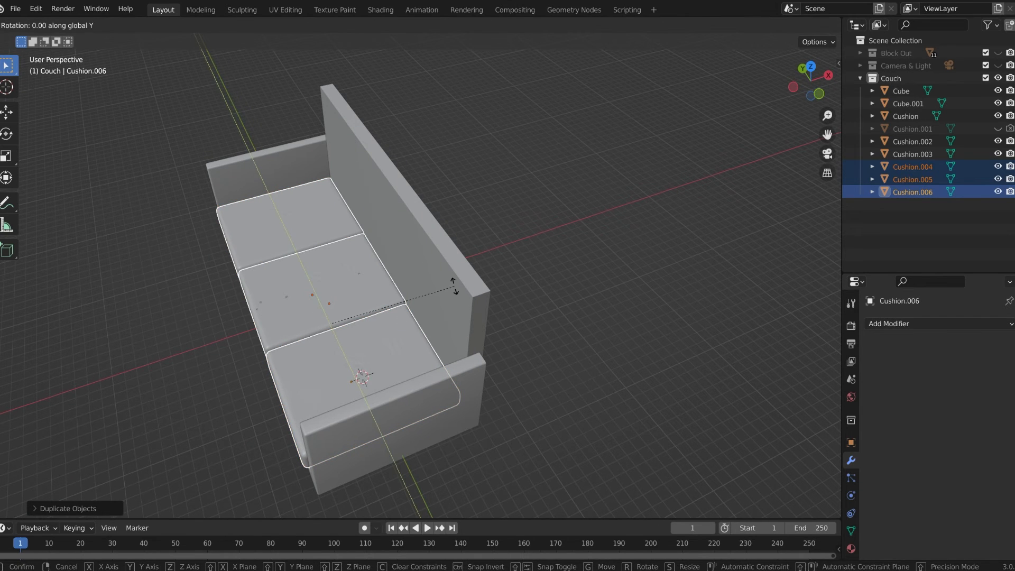
pyautogui.write('90')
pyautogui.press('Return')
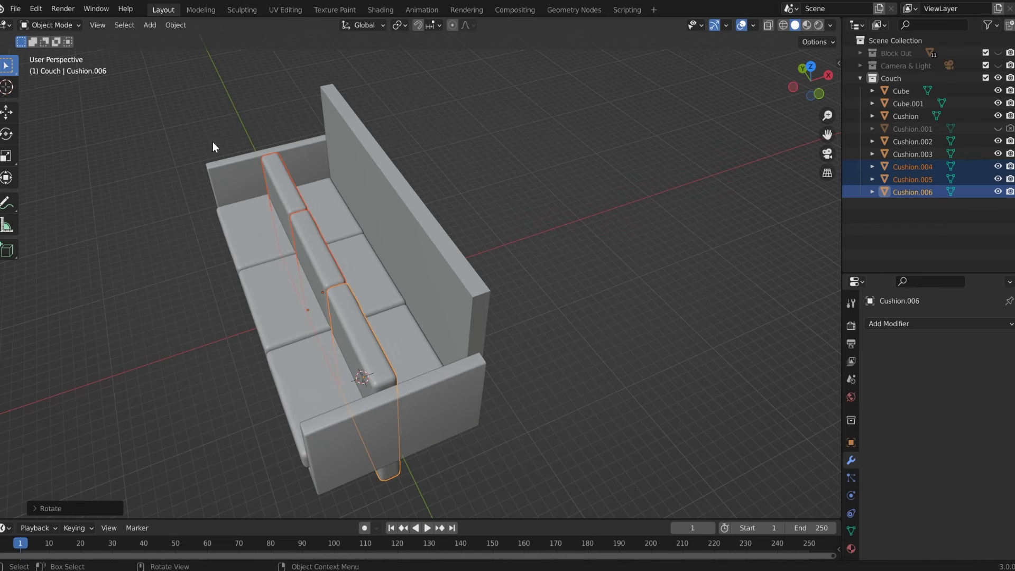
# Step: Rotate the three upright duplicated cushions together by 180 degrees about the global Z axis
pyautogui.moveTo(384, 198); pyautogui.dragTo(497, 234, button='middle')
pyautogui.press('r')
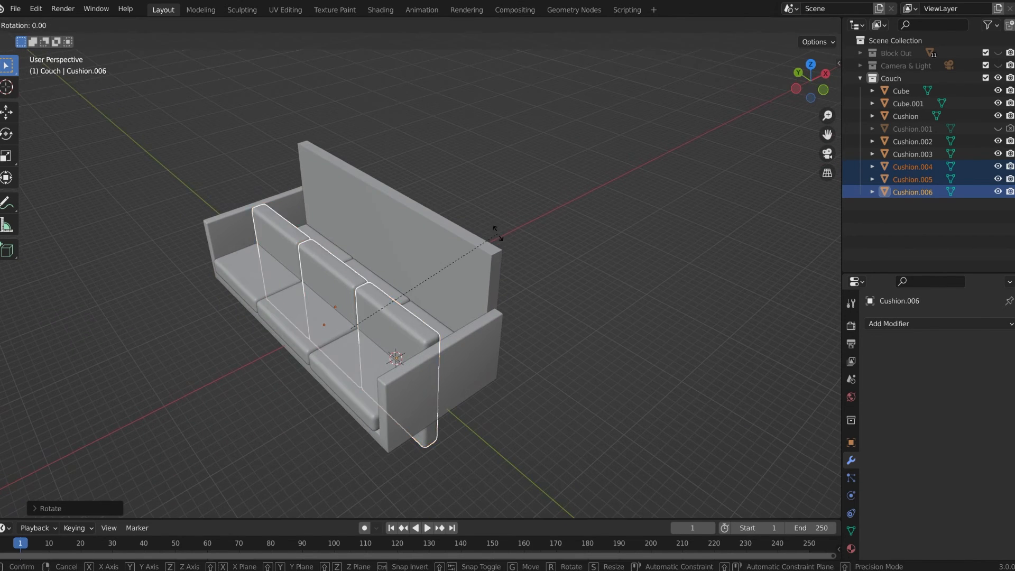
pyautogui.press('z')
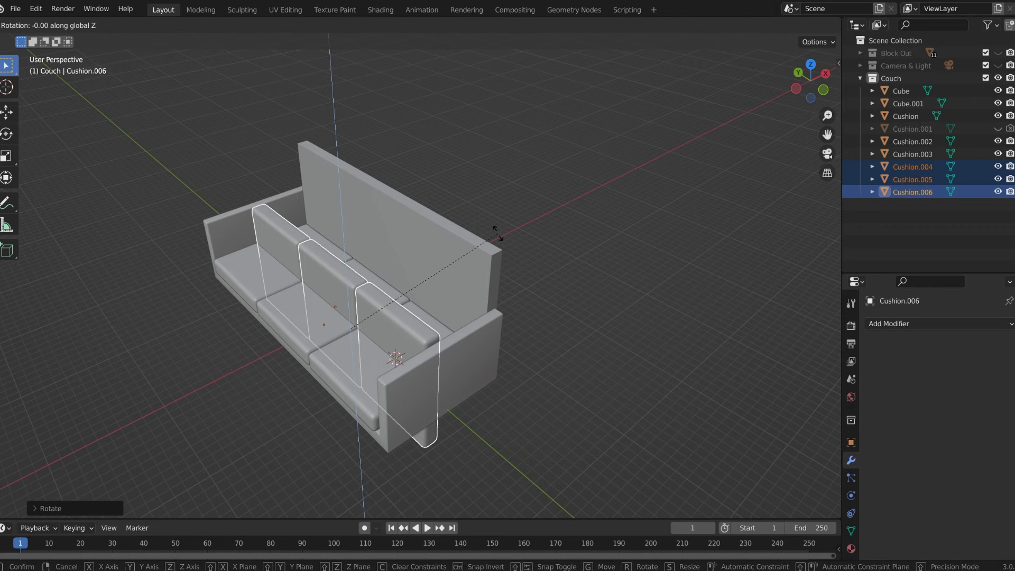
pyautogui.write('180')
pyautogui.press('Return')
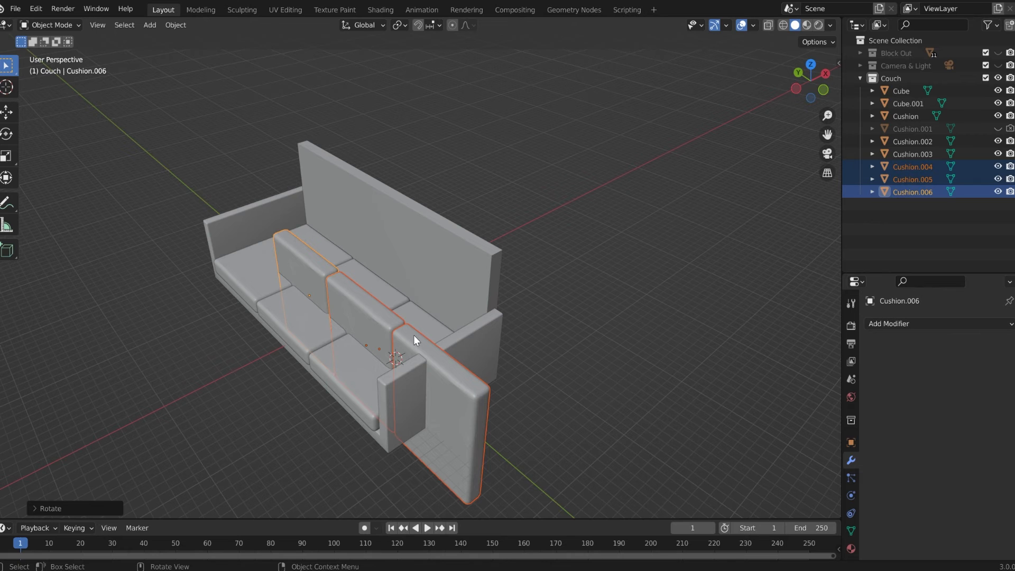
# Step: Move the three upright cushions onto the back of the seats, raising them along Z and shifting them about 7.58 m along global Y
pyautogui.press('g')
pyautogui.click(452, 286)
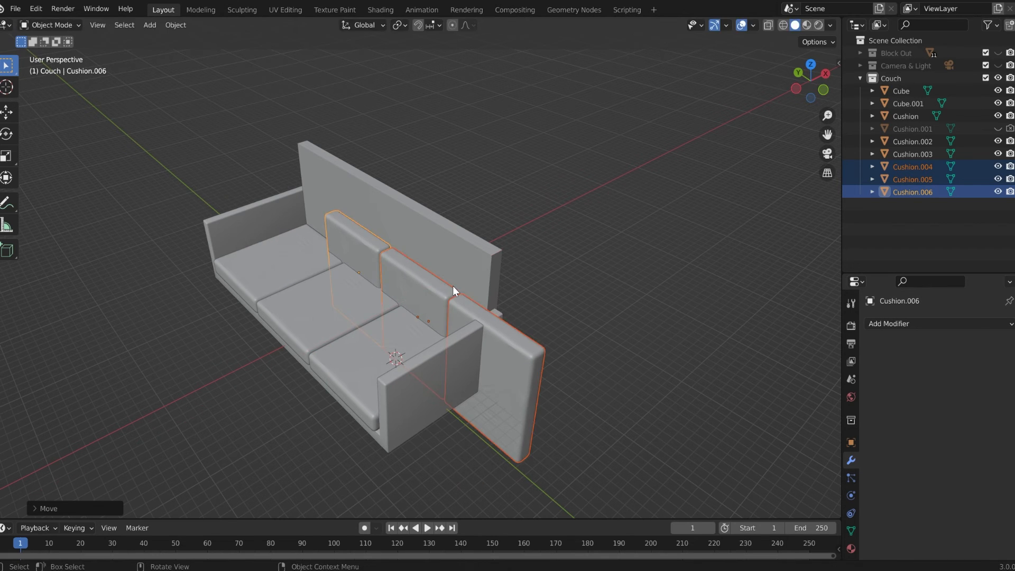
pyautogui.press('g')
pyautogui.press('z')
pyautogui.click(474, 221)
pyautogui.press('g')
pyautogui.press('y')
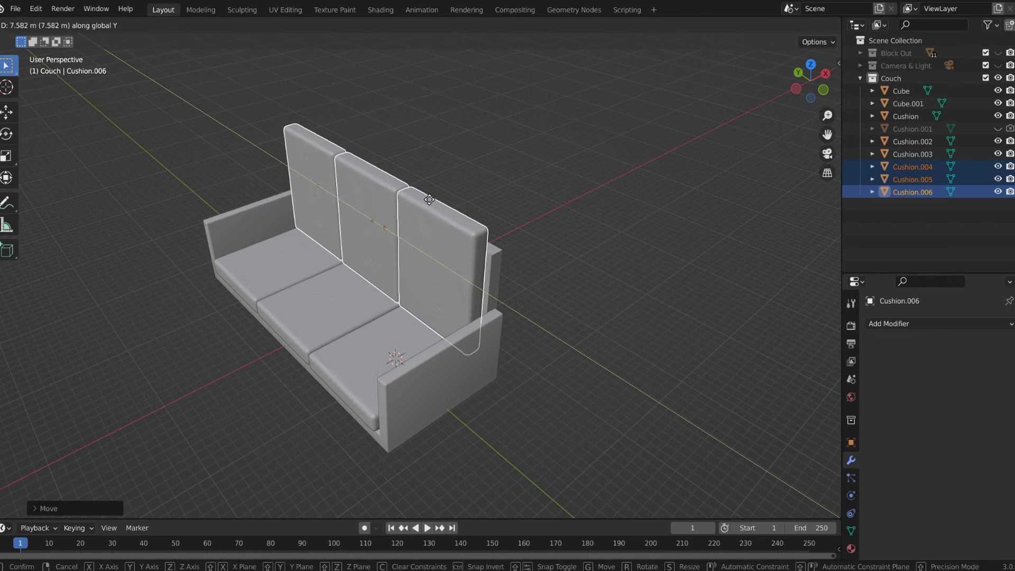
pyautogui.click(429, 199)
# Step: Nudge the three back cushions slightly along the global X axis toward the backrest panel
pyautogui.moveTo(429, 199); pyautogui.dragTo(542, 184, button='middle')
pyautogui.scroll(3, 547, 276)
pyautogui.press('g')
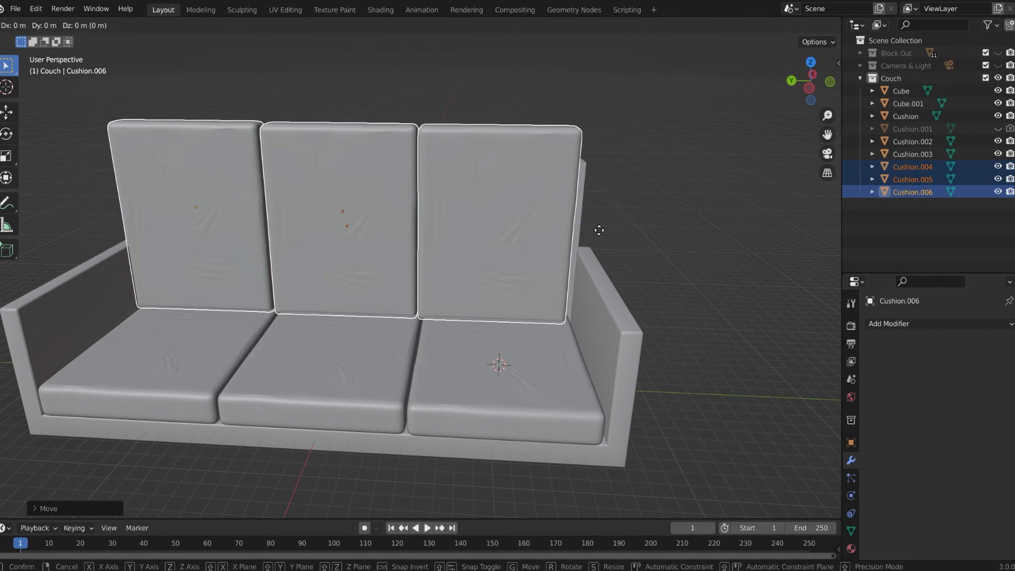
pyautogui.press('x')
pyautogui.click(604, 230)
# Step: Scale the three back cushions down slightly along the global Z axis to make them shorter
pyautogui.moveTo(605, 230)
pyautogui.mouseDown(button='middle')
pyautogui.moveTo(449, 174)
pyautogui.moveTo(546, 275)
pyautogui.moveTo(637, 180)
pyautogui.moveTo(611, 216)
pyautogui.mouseUp(button='middle')
pyautogui.scroll(2, 341, 216)
pyautogui.scroll(-4, 341, 221)
pyautogui.moveTo(349, 266); pyautogui.dragTo(463, 136, button='middle')
pyautogui.press('s')
pyautogui.press('z')
pyautogui.click(447, 150)
# Step: Lower the three back cushions along the global Z axis so they rest on the seat cushions
pyautogui.moveTo(447, 149); pyautogui.dragTo(516, 133, button='middle')
pyautogui.scroll(2, 450, 198)
pyautogui.press('g')
pyautogui.press('z')
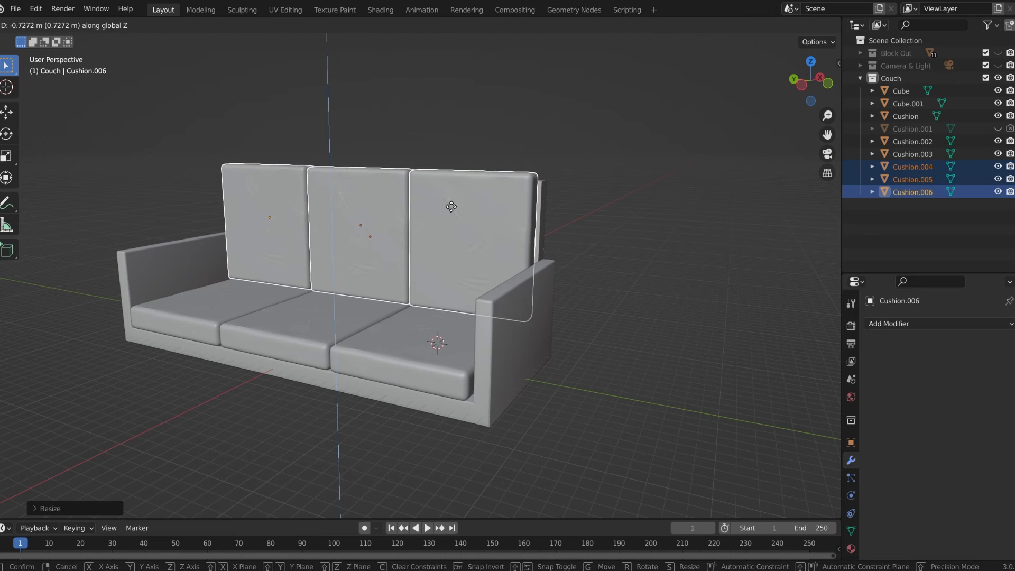
pyautogui.click(455, 217)
# Step: Shift the back cushions slightly forward along negative X so they clear the backrest panel, and deselect them
pyautogui.moveTo(456, 219); pyautogui.dragTo(373, 214, button='middle')
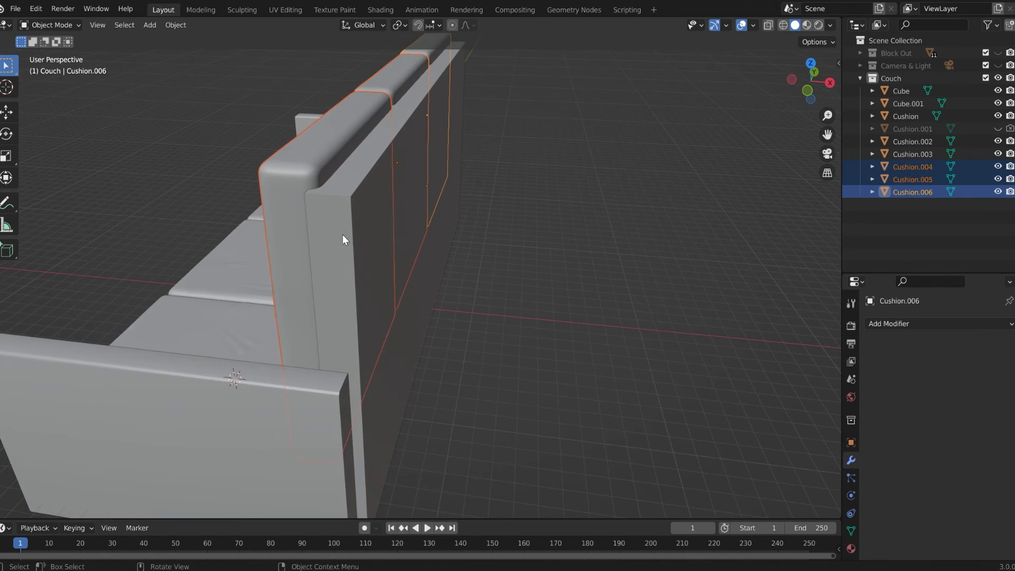
pyautogui.press('g')
pyautogui.press('x')
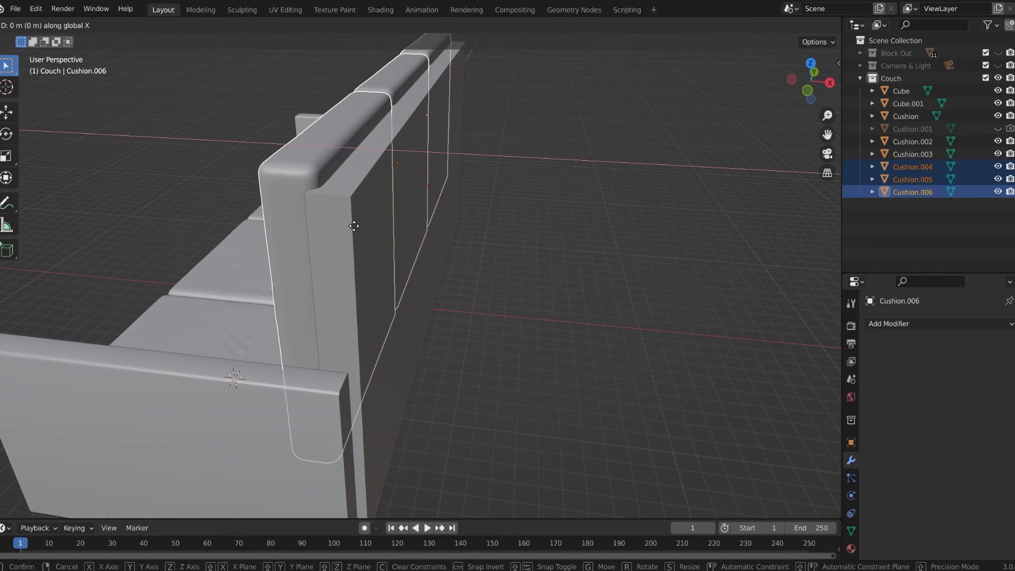
pyautogui.click(349, 223)
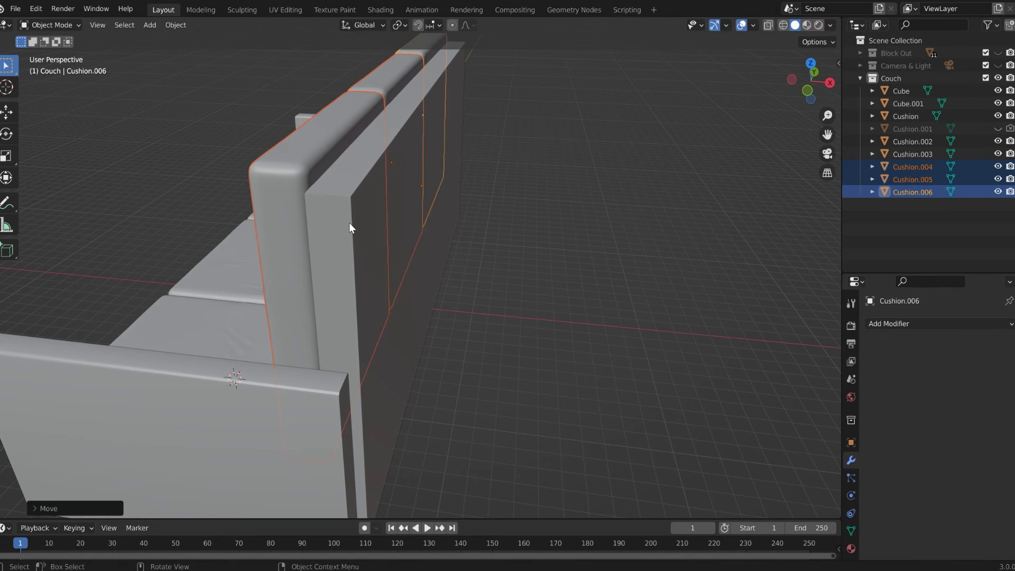
pyautogui.click(477, 253)
# Step: Add a mesh cylinder for a couch leg and move it straight down along Z until it is well below the couch base
pyautogui.moveTo(477, 253); pyautogui.dragTo(604, 262, button='middle')
pyautogui.scroll(-2, 527, 311)
pyautogui.moveTo(528, 312); pyautogui.dragTo(510, 312, button='middle')
pyautogui.click(402, 361)
pyautogui.scroll(3, 401, 358)
pyautogui.moveTo(379, 343); pyautogui.dragTo(357, 268, button='middle')
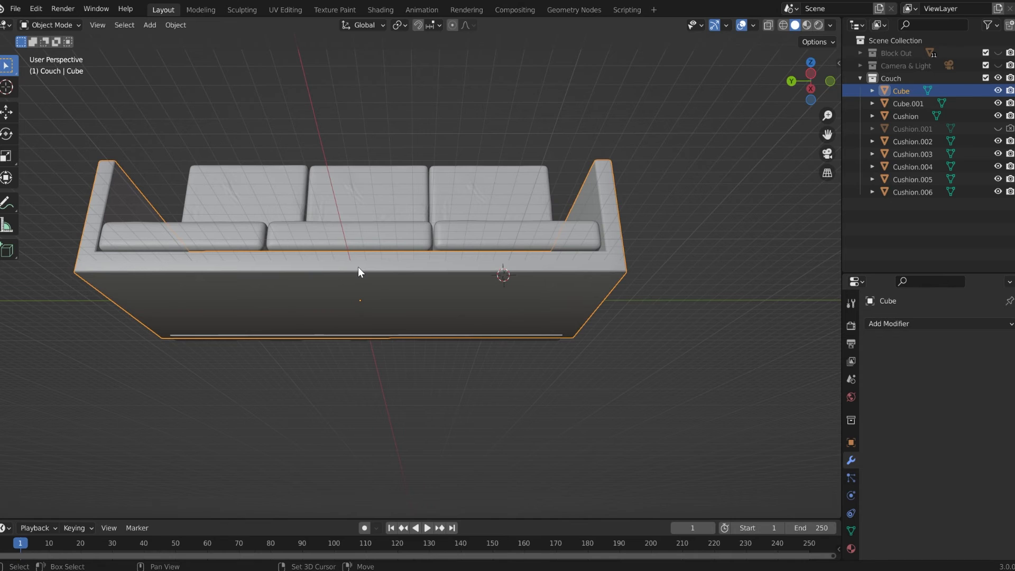
pyautogui.hotkey('shift', 'a')
pyautogui.moveTo(357, 267)
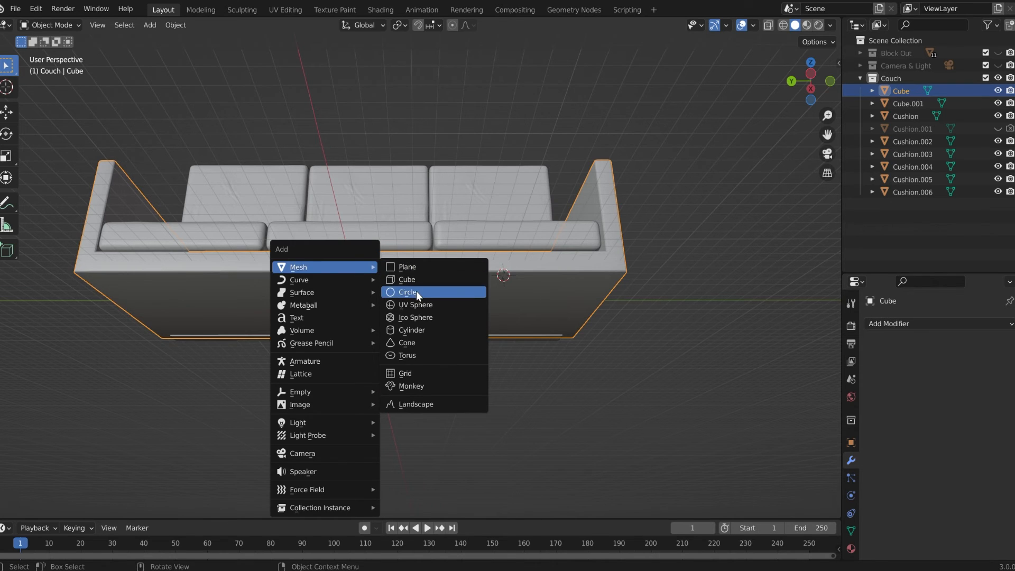
pyautogui.click(427, 330)
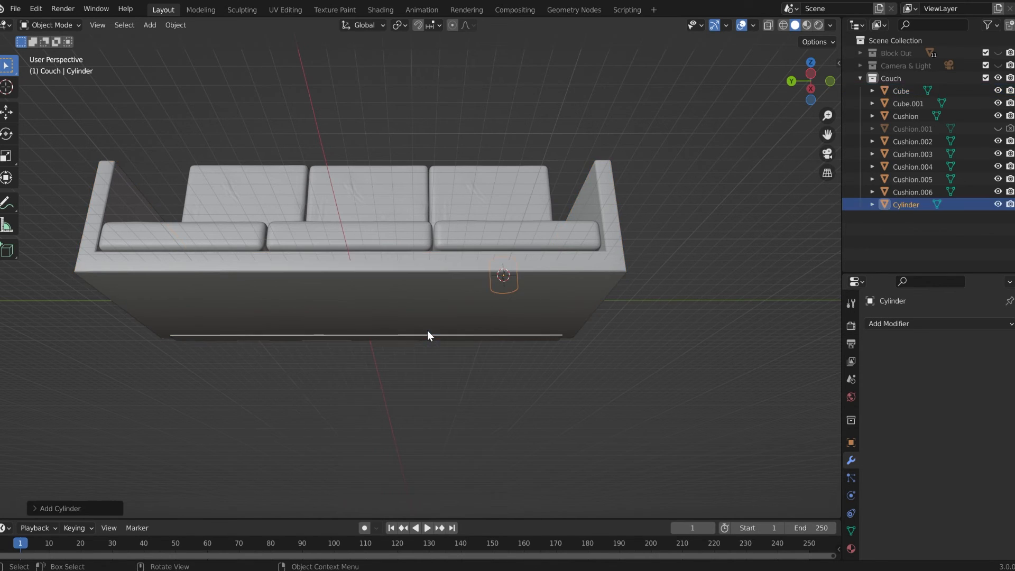
pyautogui.press('g')
pyautogui.press('z')
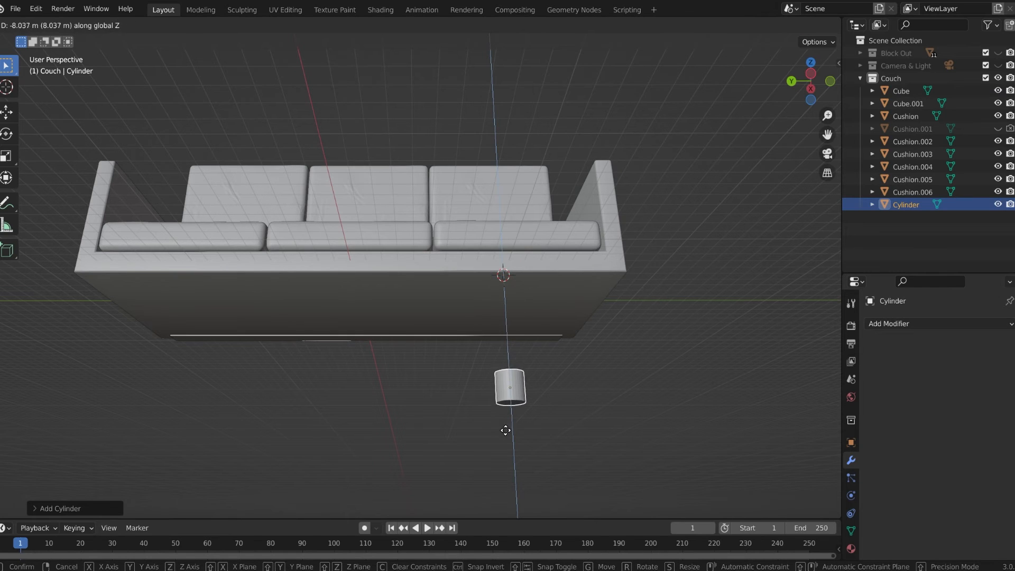
pyautogui.click(509, 464)
# Step: Shade the leg cylinder smooth and enable Auto Smooth for its normals
pyautogui.rightClick(506, 366)
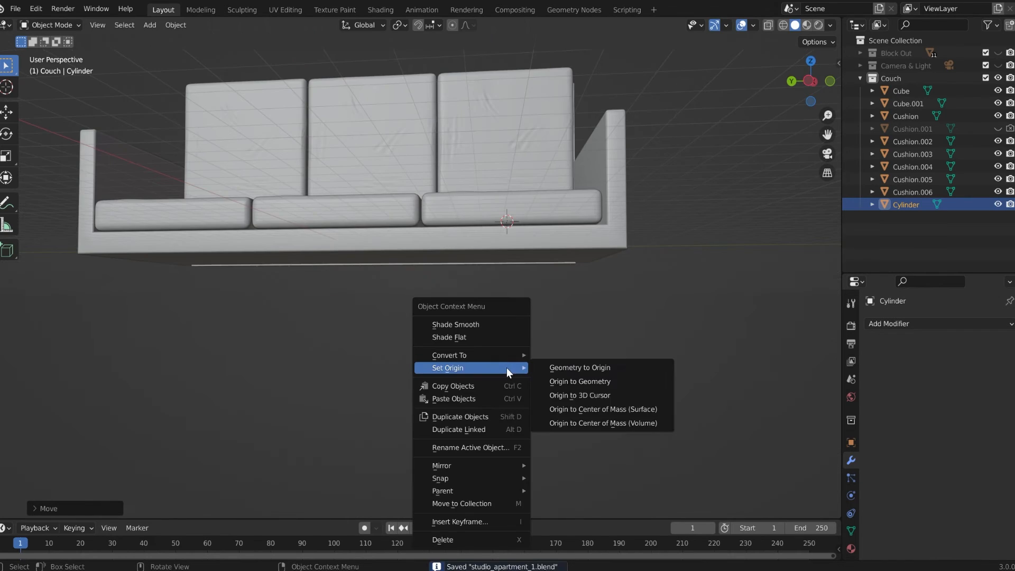
pyautogui.click(480, 326)
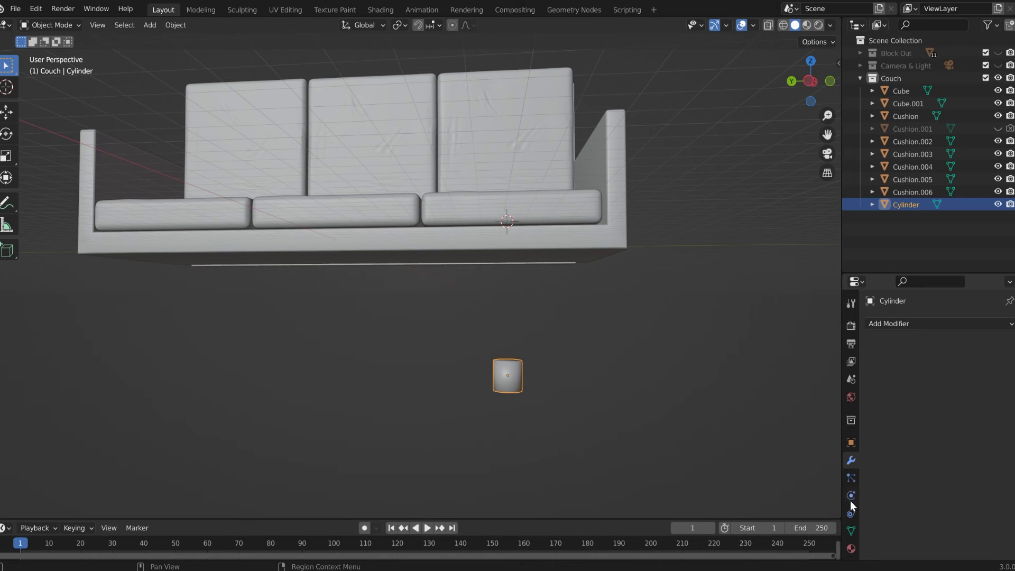
pyautogui.click(851, 529)
pyautogui.scroll(-5, 883, 499)
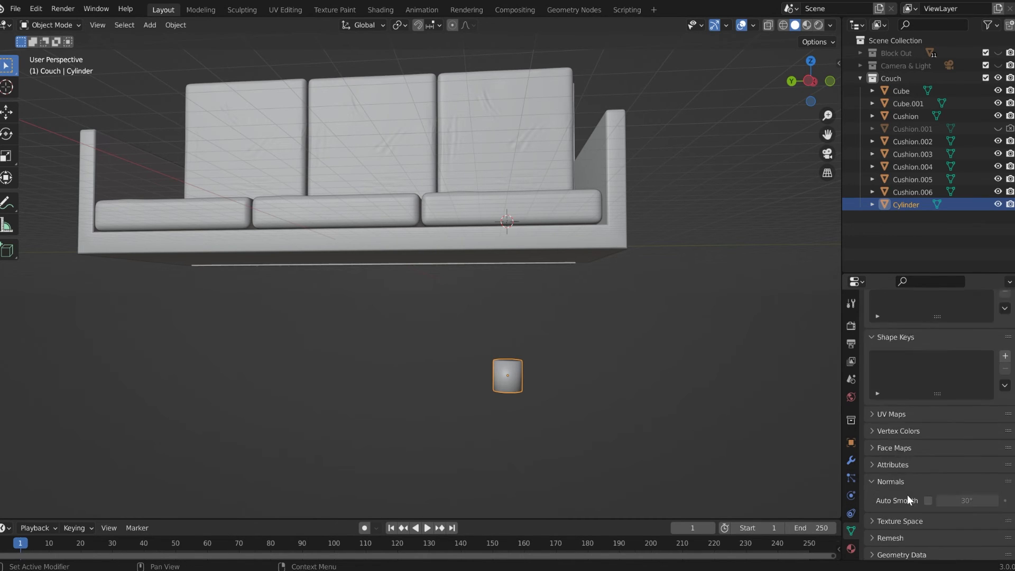
pyautogui.click(927, 480)
# Step: Scale the top face of the leg cylinder by a factor of 2 in Edit Mode
pyautogui.moveTo(588, 421); pyautogui.dragTo(577, 365, button='middle')
pyautogui.press('Tab')
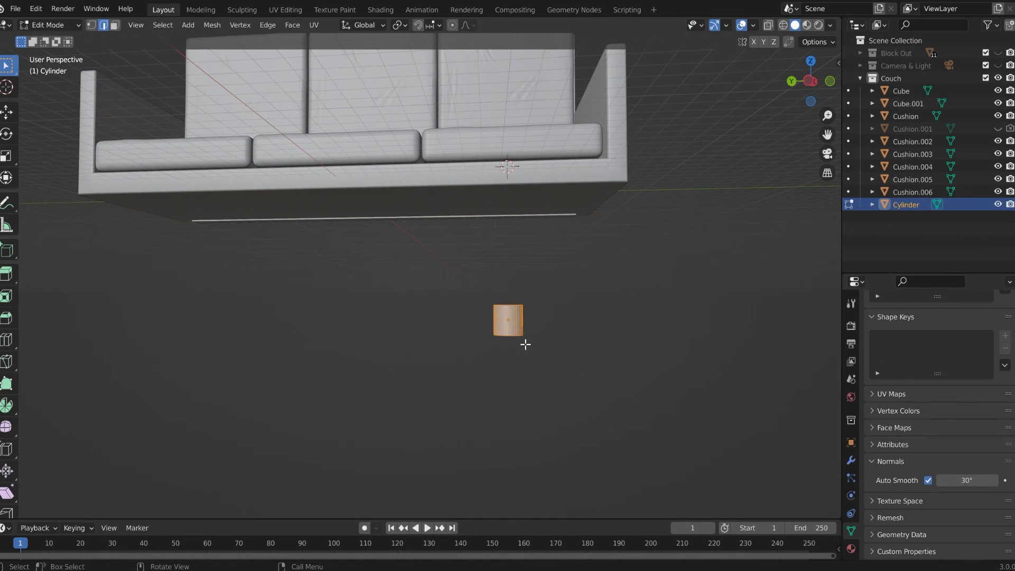
pyautogui.moveTo(525, 344); pyautogui.dragTo(415, 281, button='middle')
pyautogui.scroll(4, 527, 308)
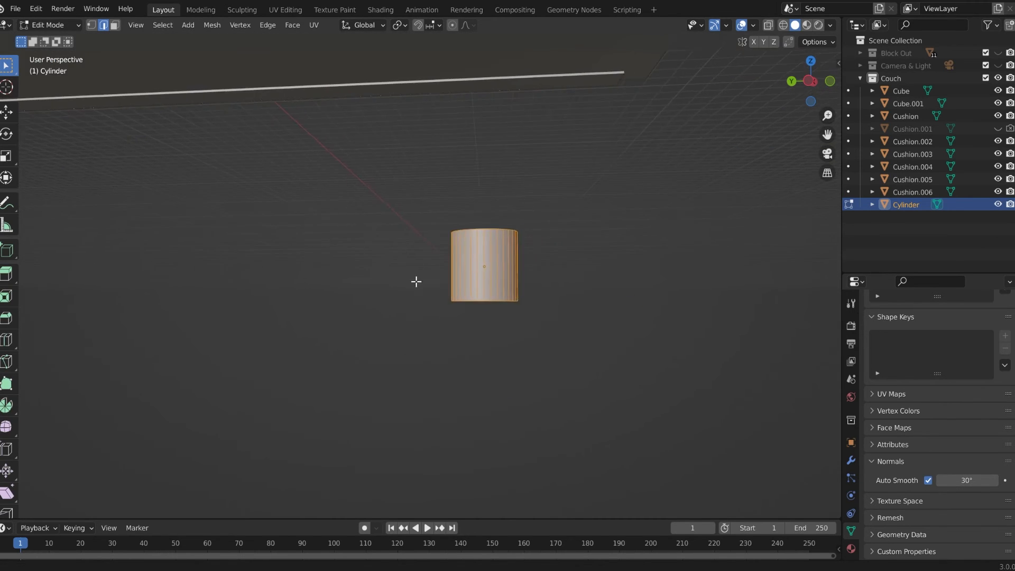
pyautogui.scroll(3, 489, 329)
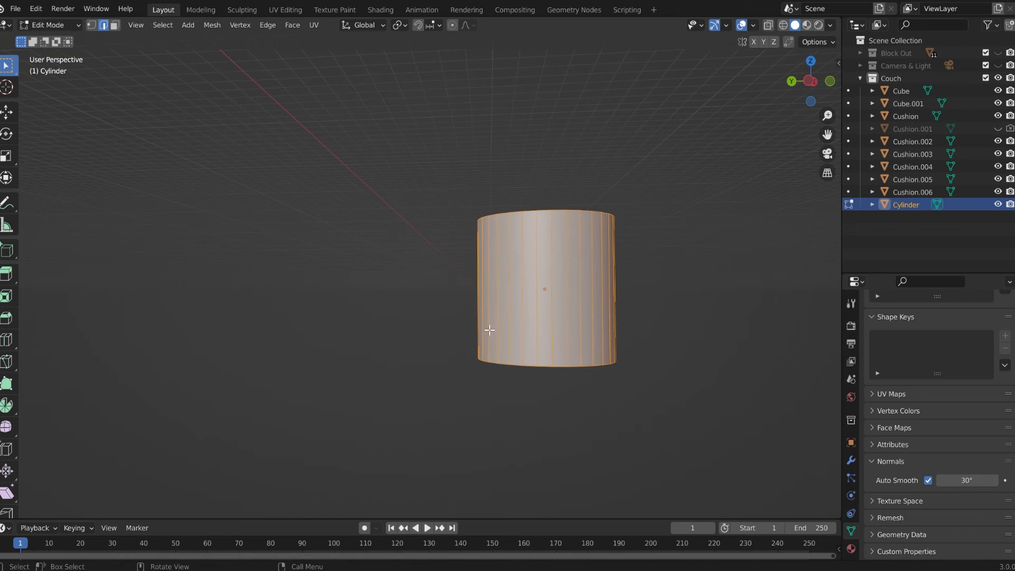
pyautogui.keyDown('alt'); pyautogui.click(544, 209); pyautogui.keyUp('alt')
pyautogui.moveTo(582, 195); pyautogui.dragTo(566, 225, button='middle')
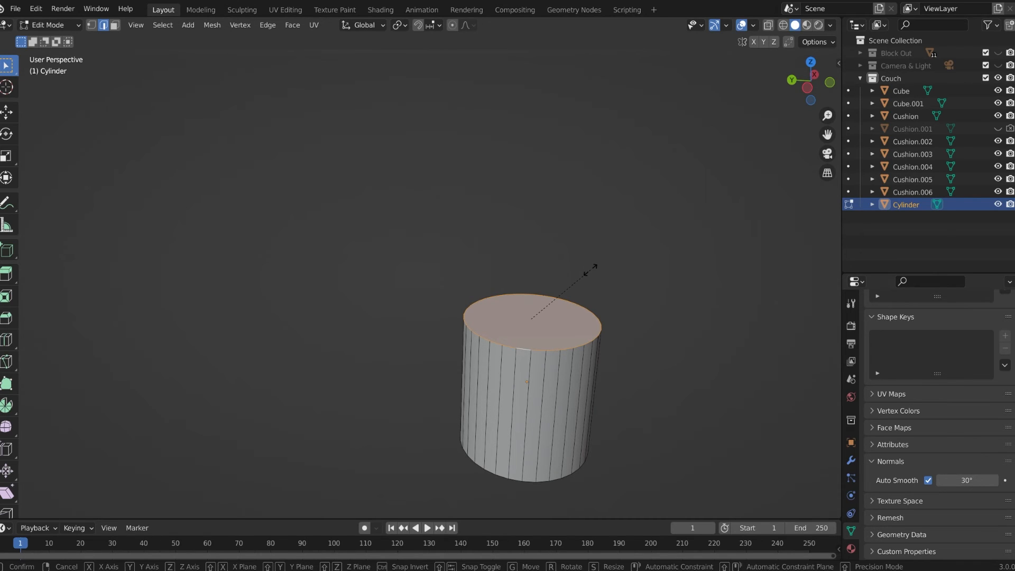
pyautogui.press('s')
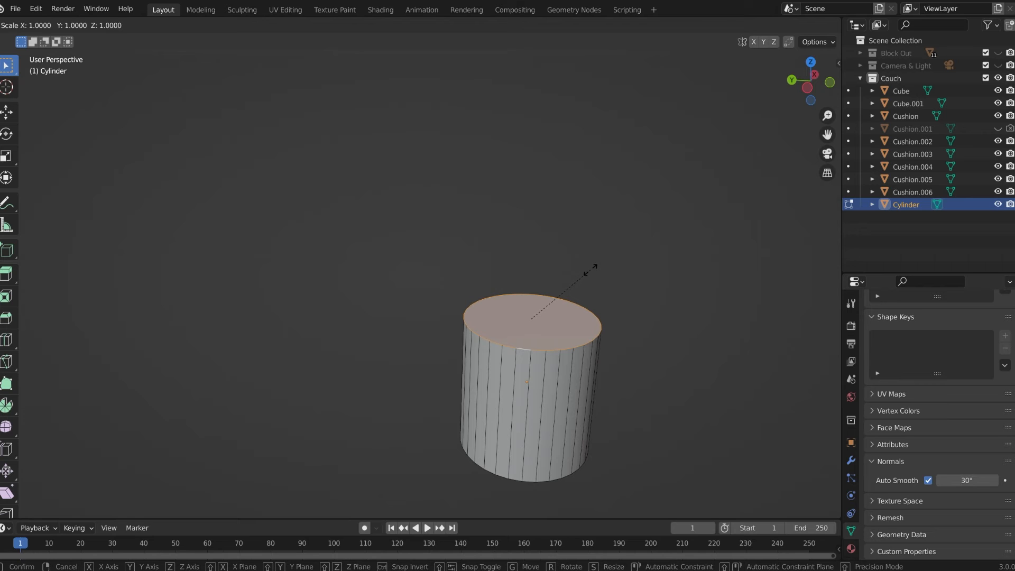
pyautogui.write('2')
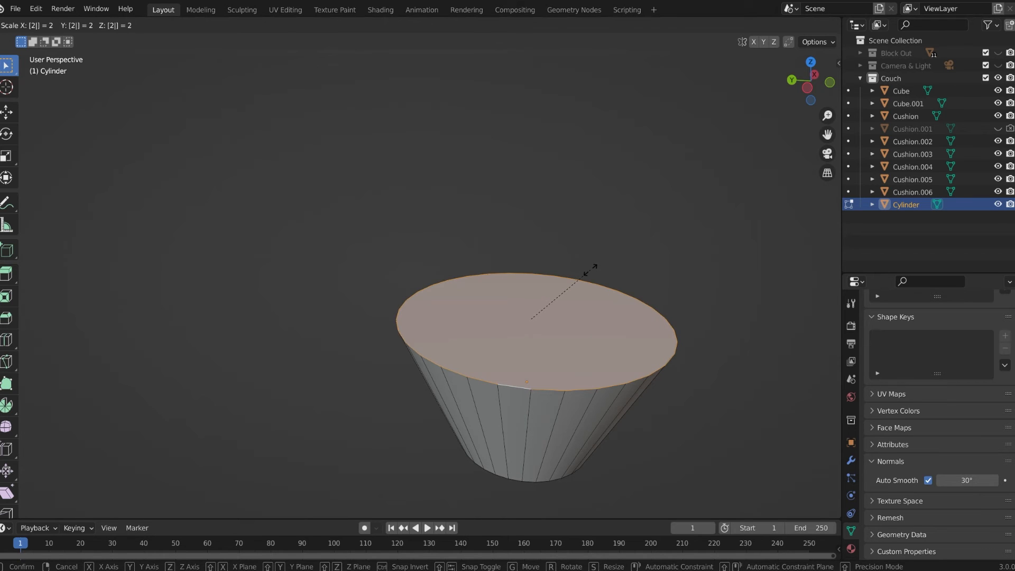
pyautogui.press('Return')
# Step: Lengthen the leg by moving its bottom edge loop about 12 m down along the global Z axis
pyautogui.moveTo(589, 270)
pyautogui.mouseDown(button='middle')
pyautogui.moveTo(590, 207)
pyautogui.moveTo(591, 272)
pyautogui.moveTo(598, 260)
pyautogui.mouseUp(button='middle')
pyautogui.scroll(-5, 590, 208)
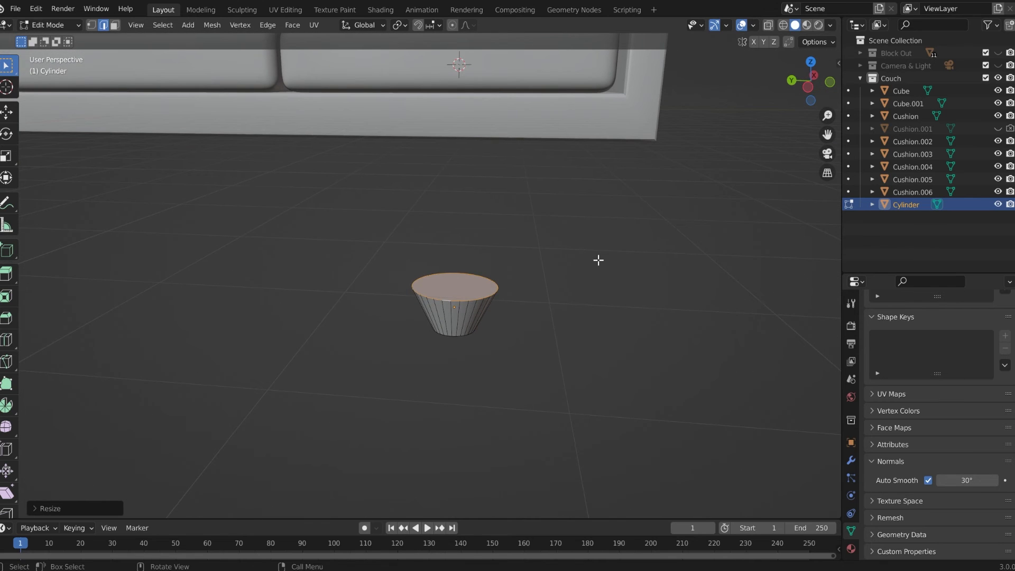
pyautogui.keyDown('alt'); pyautogui.click(454, 336); pyautogui.keyUp('alt')
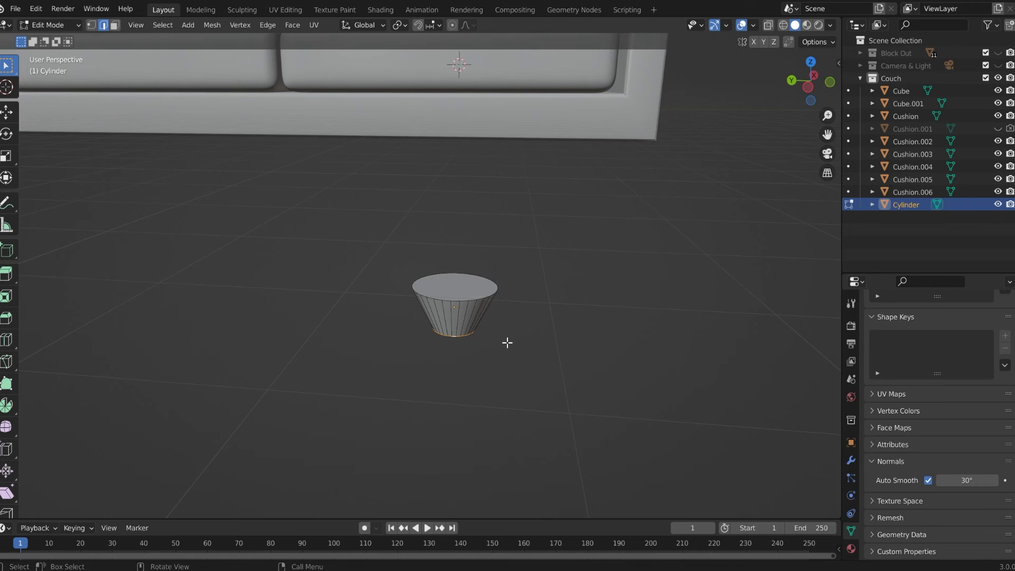
pyautogui.moveTo(505, 344); pyautogui.dragTo(523, 291, button='middle')
pyautogui.press('g')
pyautogui.press('z')
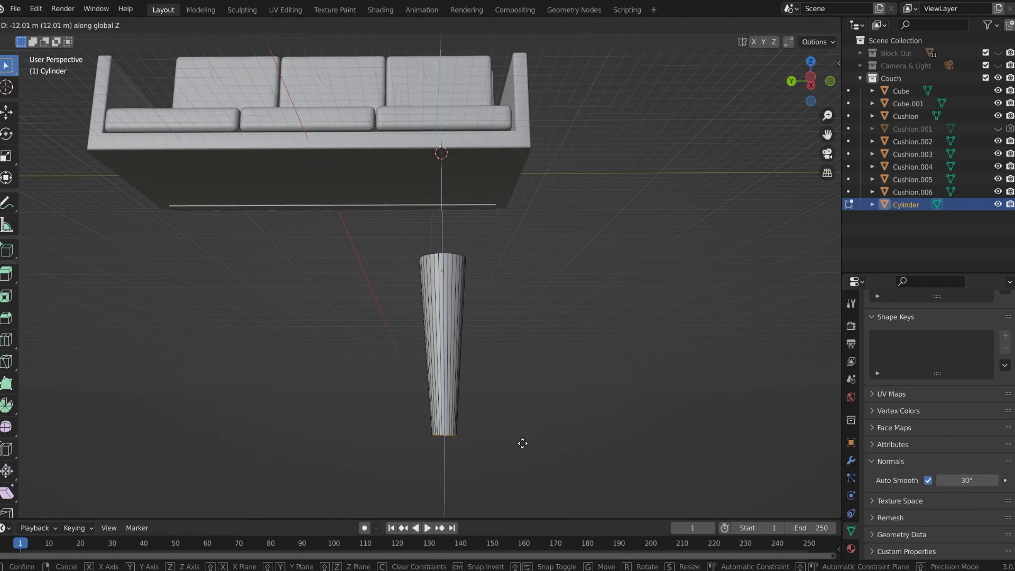
pyautogui.click(522, 441)
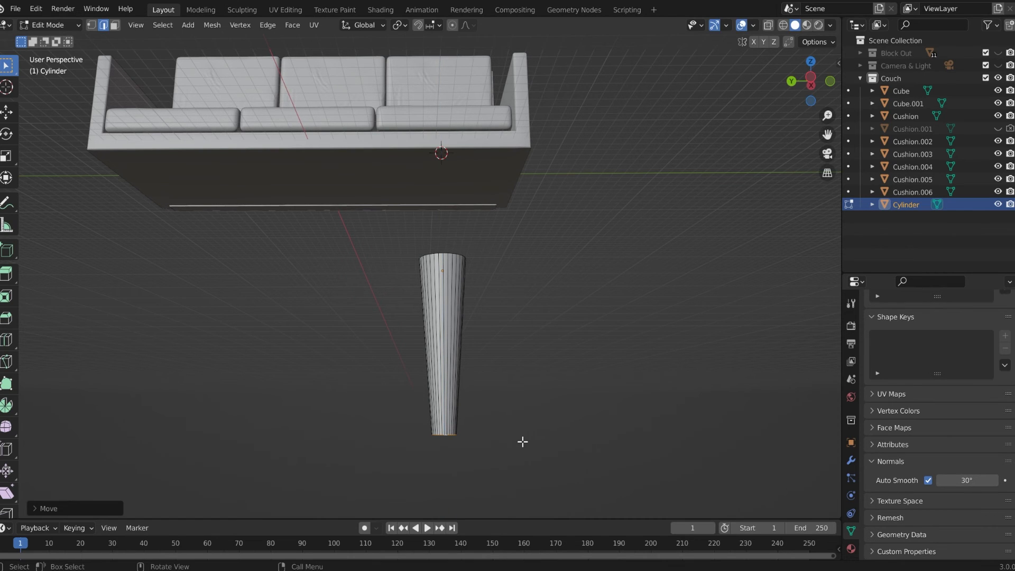
# Step: Scale the whole leg to 0.5 in X and Y only, keeping its height, in Object Mode
pyautogui.press('Tab')
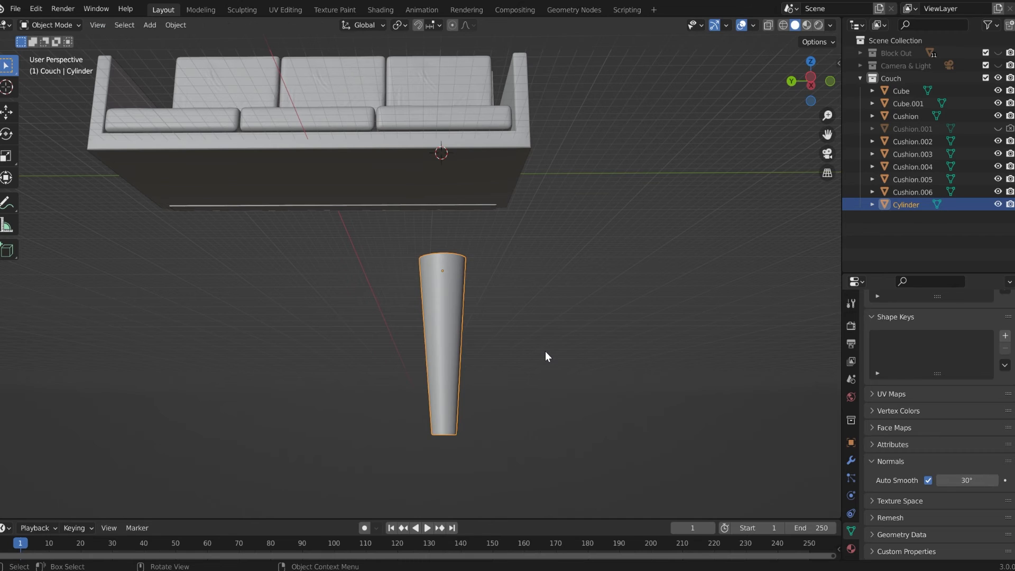
pyautogui.press('s')
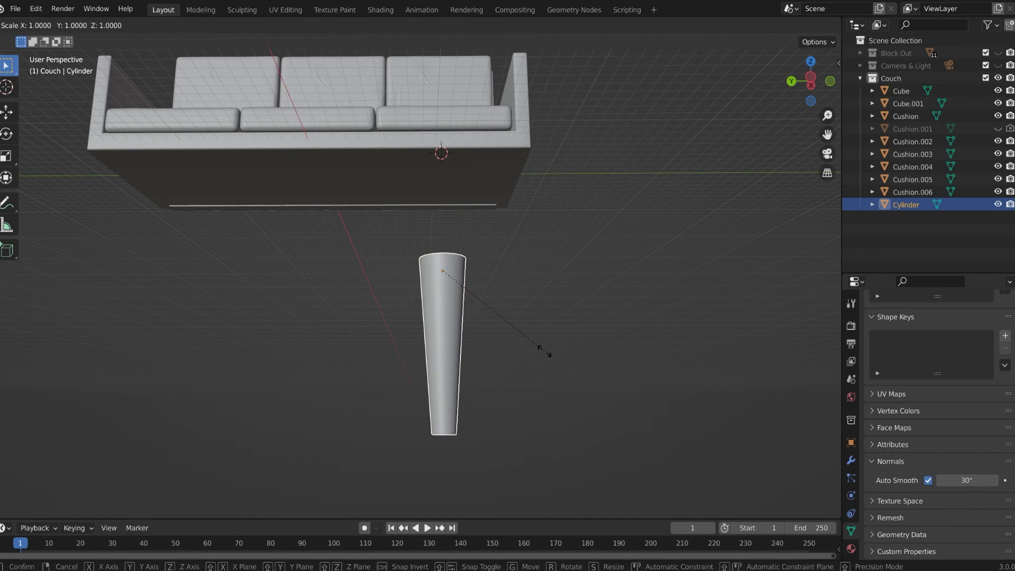
pyautogui.hotkey('shift', 'z')
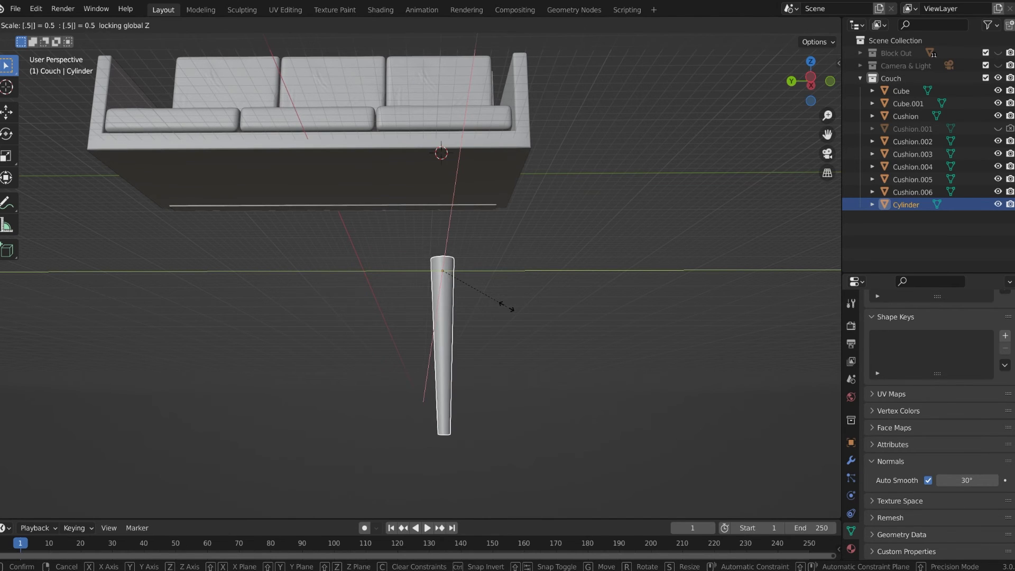
pyautogui.click(506, 306)
# Step: Move the leg about -5.5 m along Y and -5 m along X into a corner of the couch's underside
pyautogui.moveTo(507, 312); pyautogui.dragTo(530, 324, button='middle')
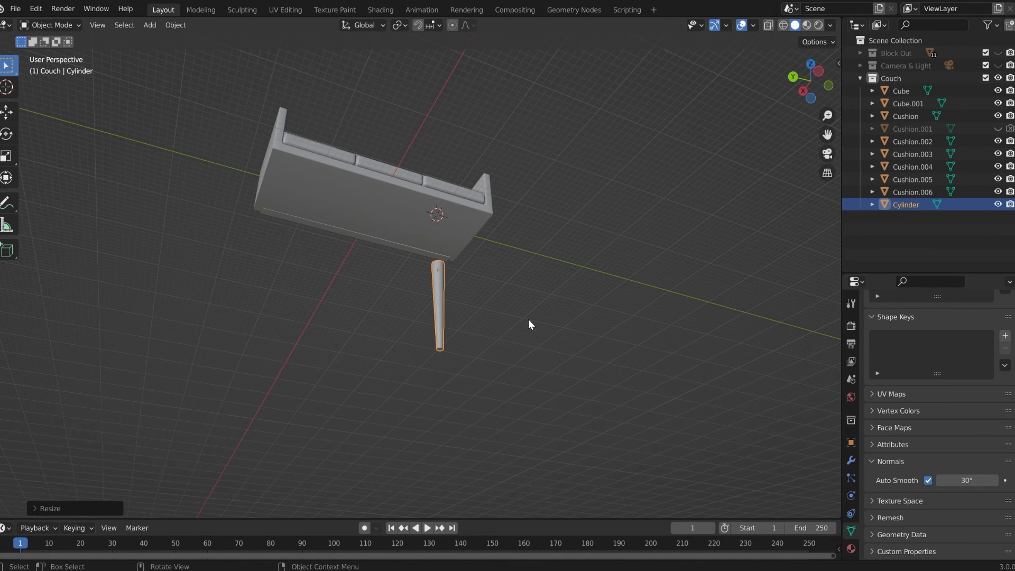
pyautogui.press('KP_7')
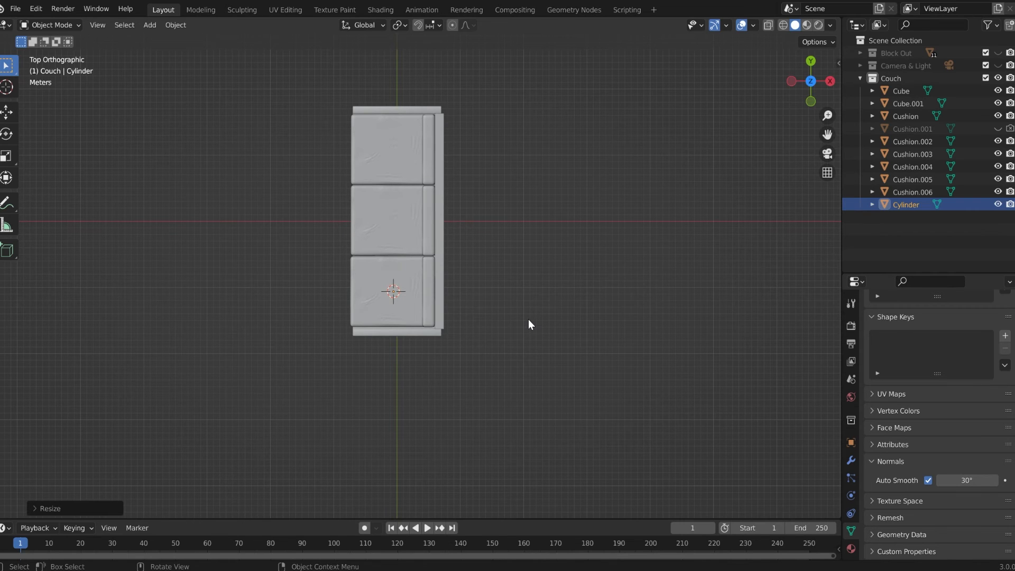
pyautogui.press('ctrl+KP_7')
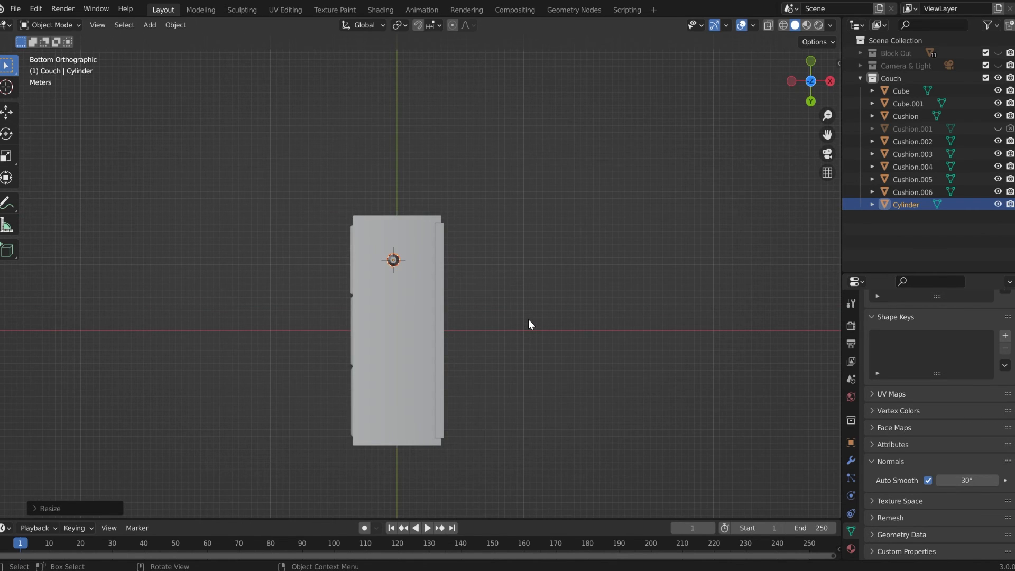
pyautogui.scroll(7, 338, 239)
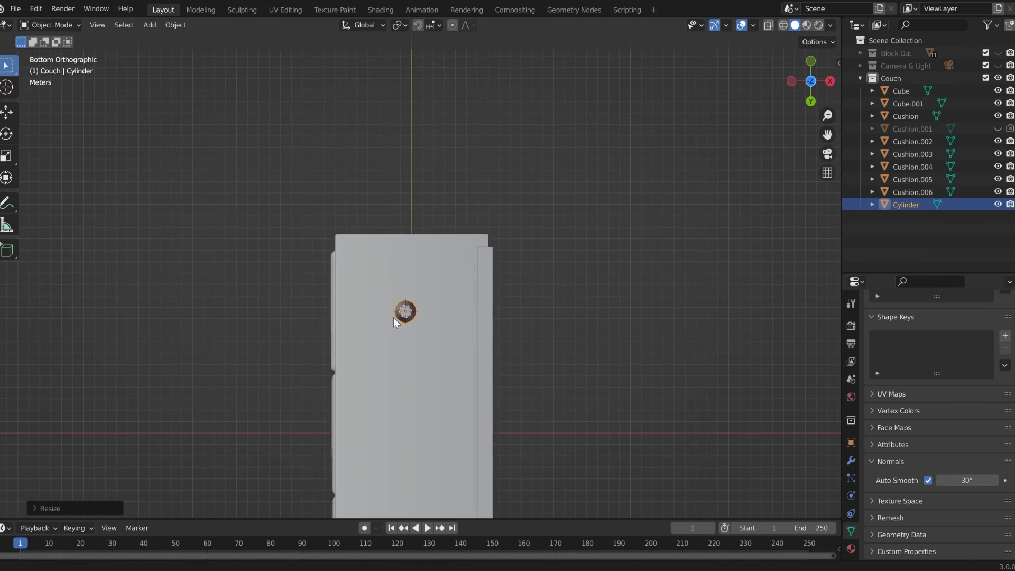
pyautogui.click(393, 353)
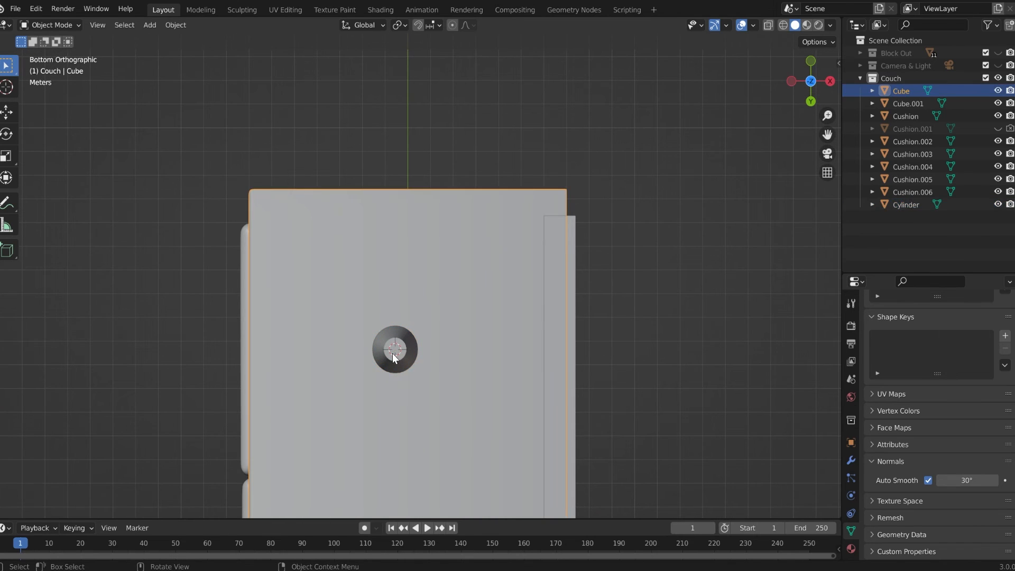
pyautogui.click(393, 353)
pyautogui.press('g')
pyautogui.press('y')
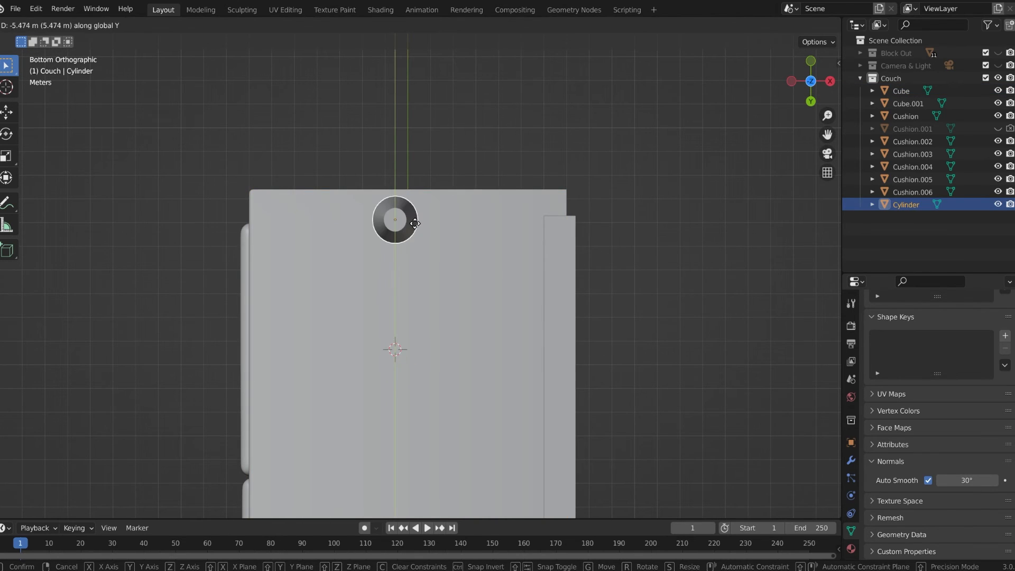
pyautogui.click(396, 222)
pyautogui.press('g')
pyautogui.press('x')
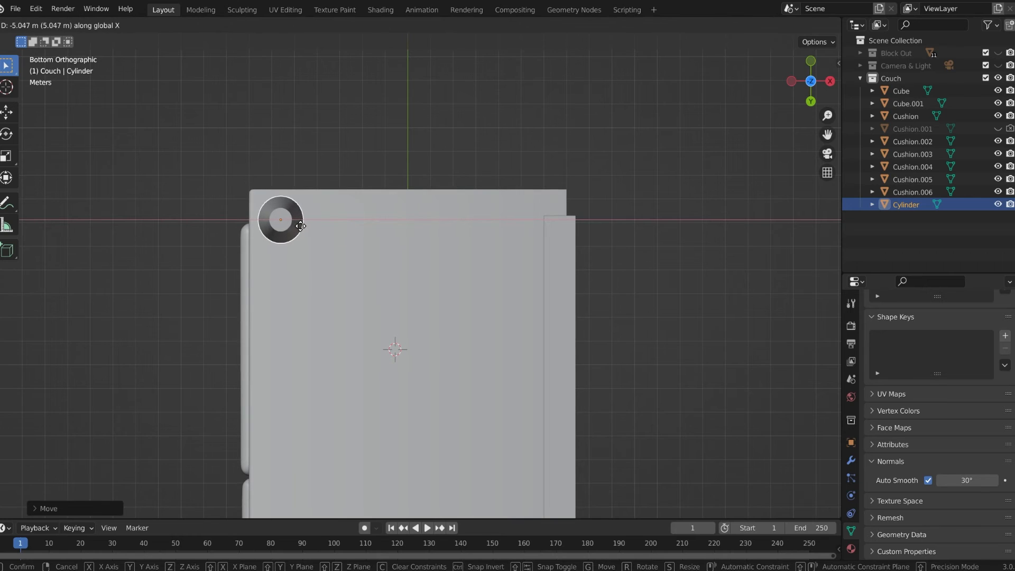
pyautogui.click(300, 231)
# Step: Duplicate the corner leg and place the copy about 11.4 m along X at the adjacent corner of the base
pyautogui.hotkey('shift', 'd')
pyautogui.press('x')
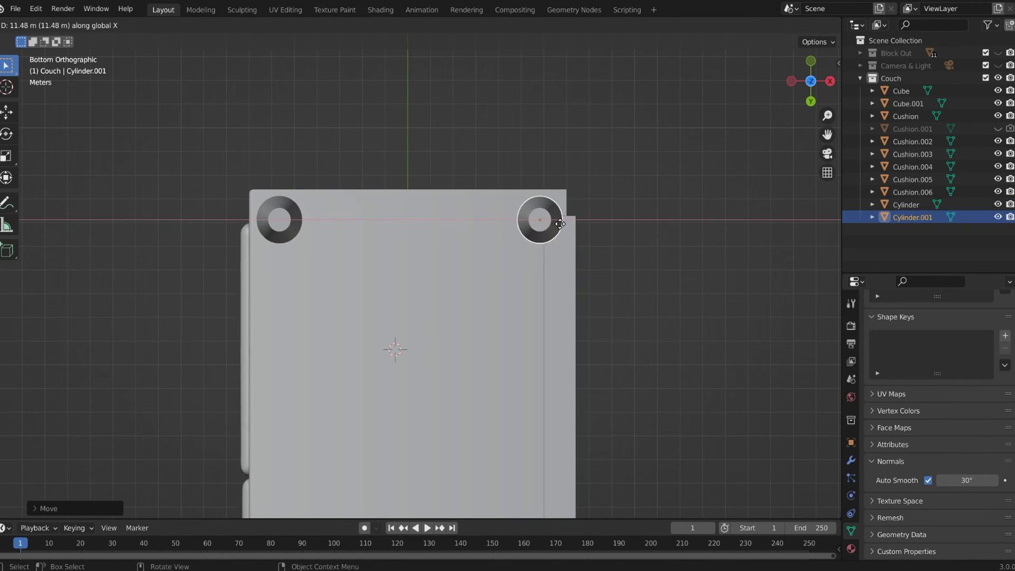
pyautogui.click(557, 223)
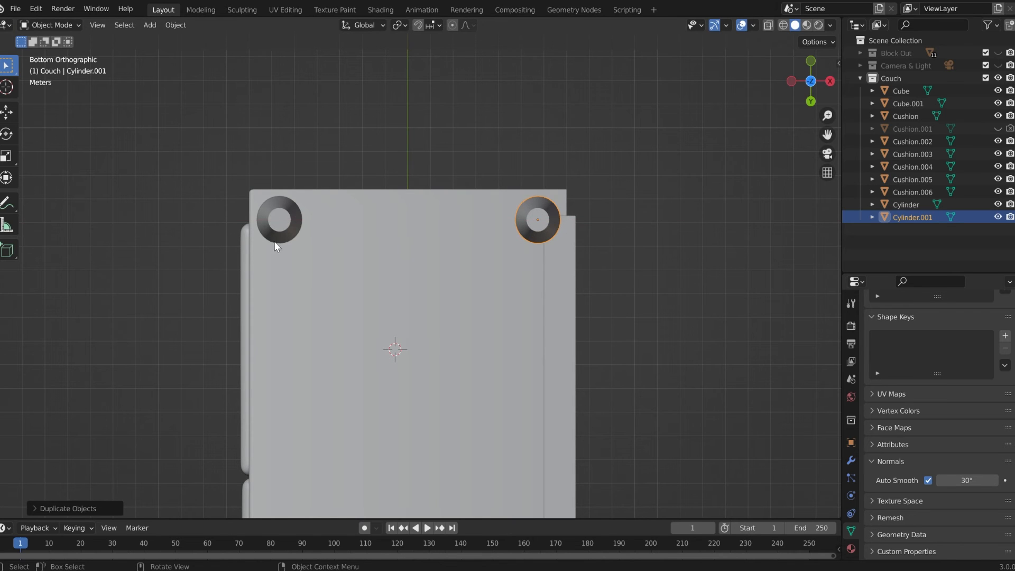
# Step: Duplicate both legs together and move the copies about 32.3 m along Y to the opposite end of the base
pyautogui.keyDown('shift'); pyautogui.click(277, 223); pyautogui.keyUp('shift')
pyautogui.scroll(-3, 355, 304)
pyautogui.keyDown('shift'); pyautogui.moveTo(377, 340); pyautogui.dragTo(413, 189, button='middle'); pyautogui.keyUp('shift')
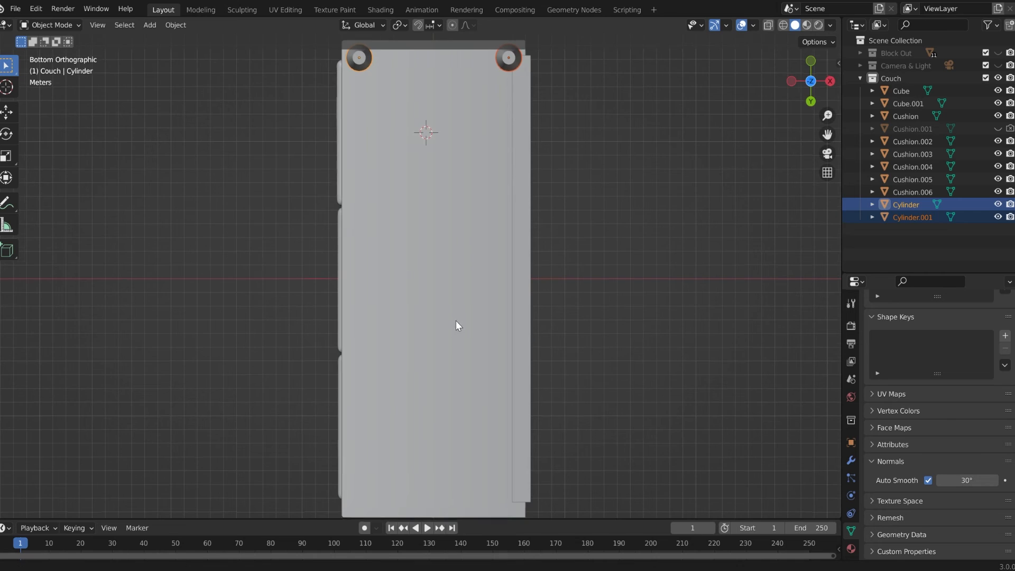
pyautogui.keyDown('shift'); pyautogui.moveTo(455, 320); pyautogui.dragTo(458, 256, button='middle'); pyautogui.keyUp('shift')
pyautogui.scroll(-3, 455, 251)
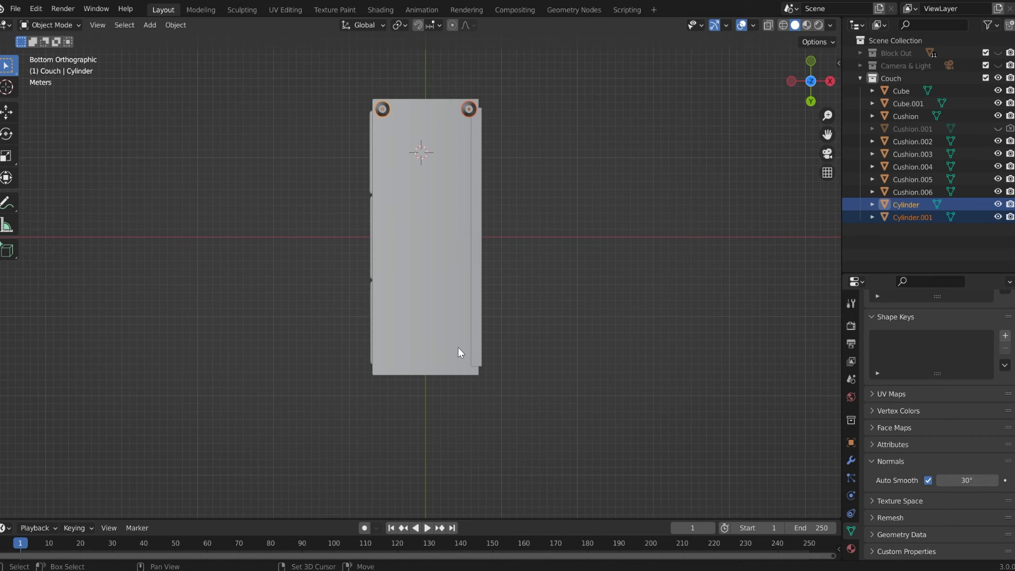
pyautogui.hotkey('shift', 'd')
pyautogui.press('y')
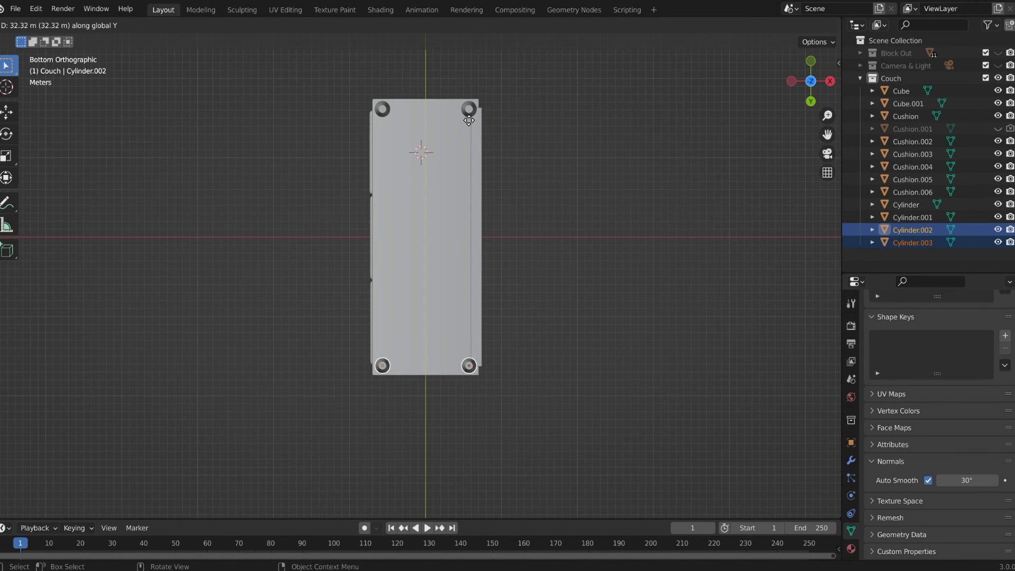
pyautogui.click(469, 120)
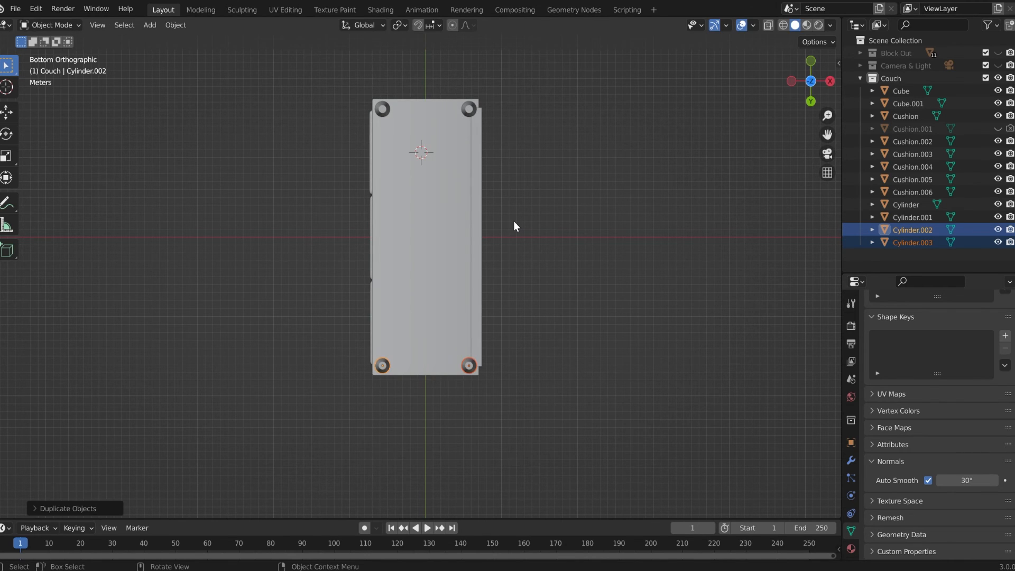
# Step: Raise all four legs about 7.1 m along global Z so their tops meet the couch base
pyautogui.press('KP_1')
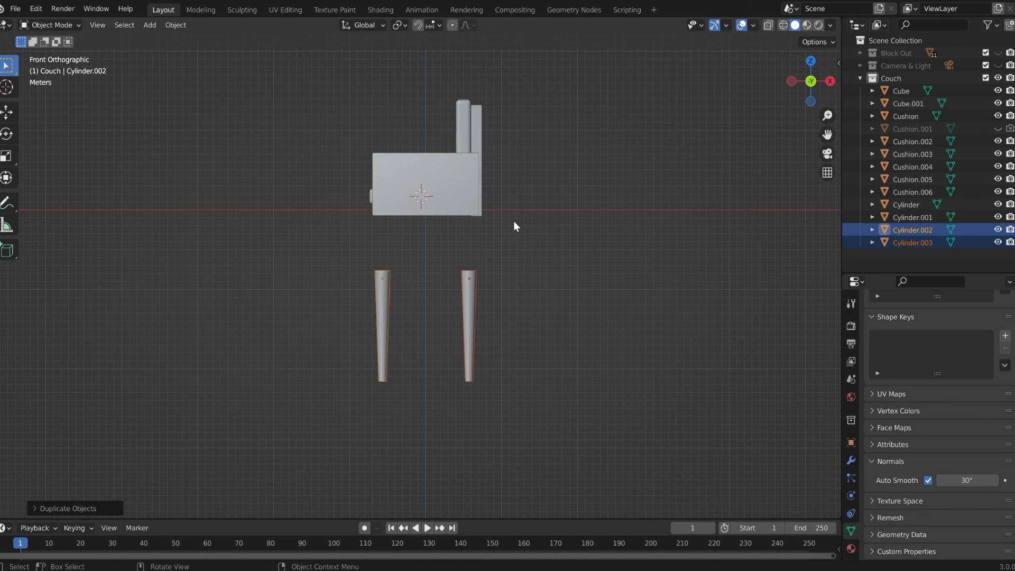
pyautogui.press('g')
pyautogui.press('z')
pyautogui.rightClick(516, 171)
pyautogui.moveTo(337, 276); pyautogui.dragTo(561, 374)
pyautogui.press('g')
pyautogui.press('z')
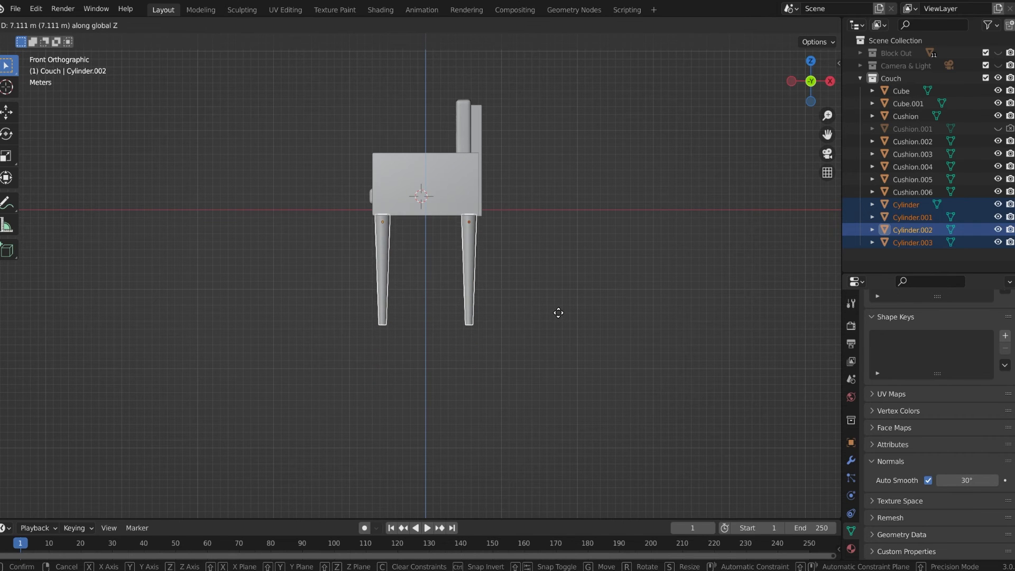
pyautogui.click(555, 310)
# Step: Join the four legs into a single object and enter Edit Mode on it
pyautogui.moveTo(520, 303); pyautogui.dragTo(662, 300, button='middle')
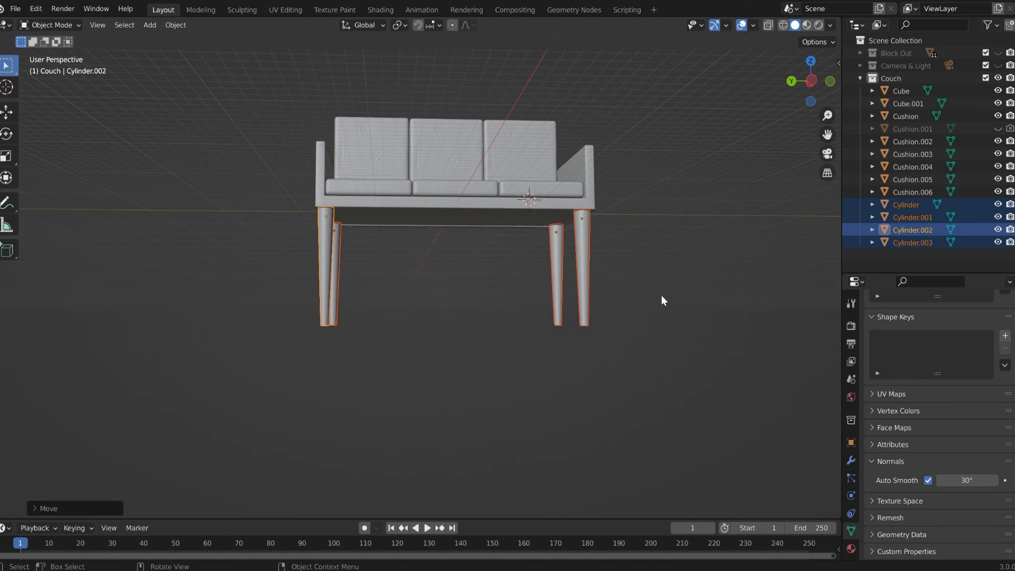
pyautogui.hotkey('ctrl', 'j')
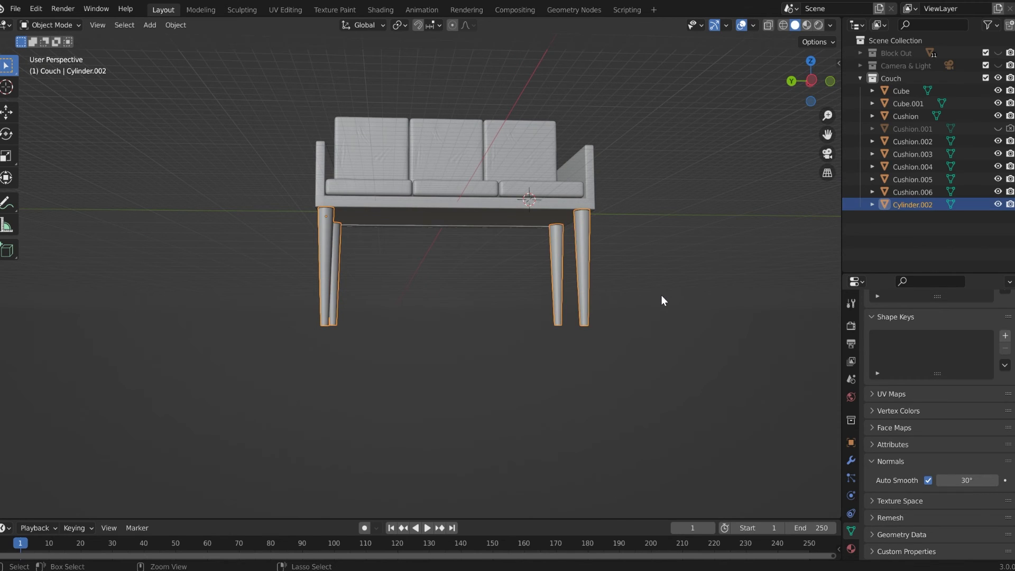
pyautogui.press('Tab')
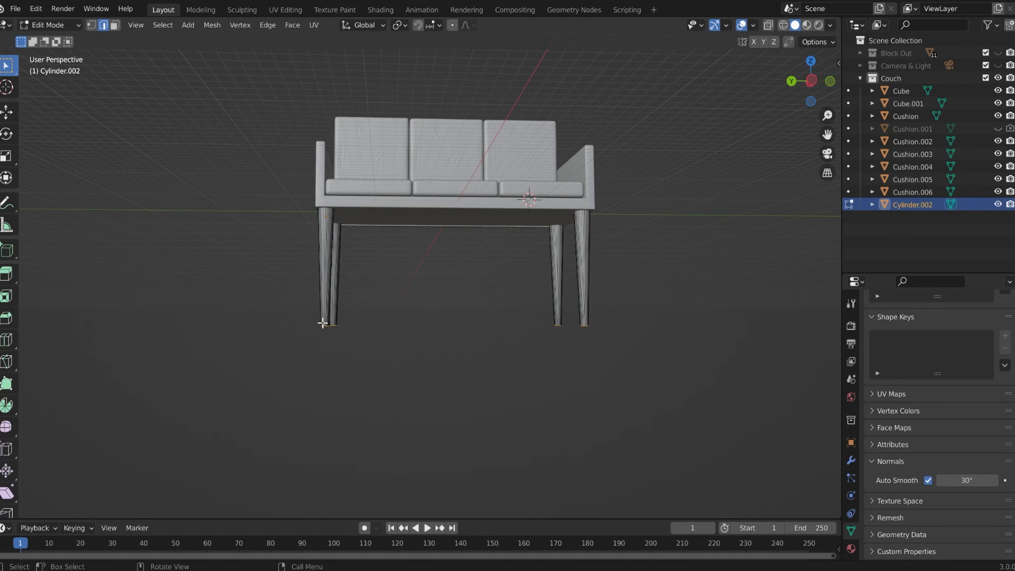
# Step: Set the pivot point to Individual Origins and scale all four legs thinner in X and Y only, keeping their height
pyautogui.moveTo(323, 320); pyautogui.dragTo(471, 343, button='middle')
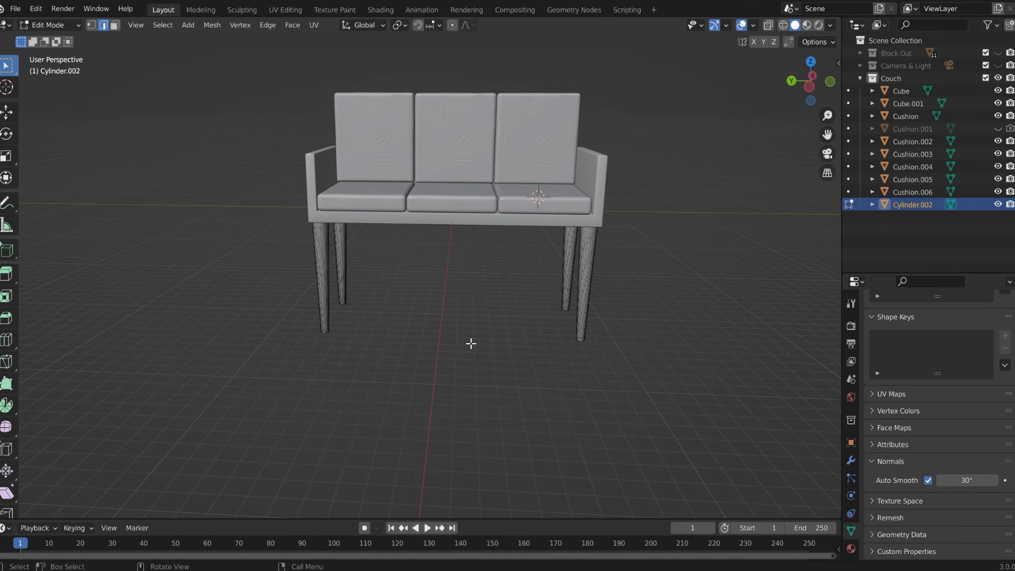
pyautogui.press('a')
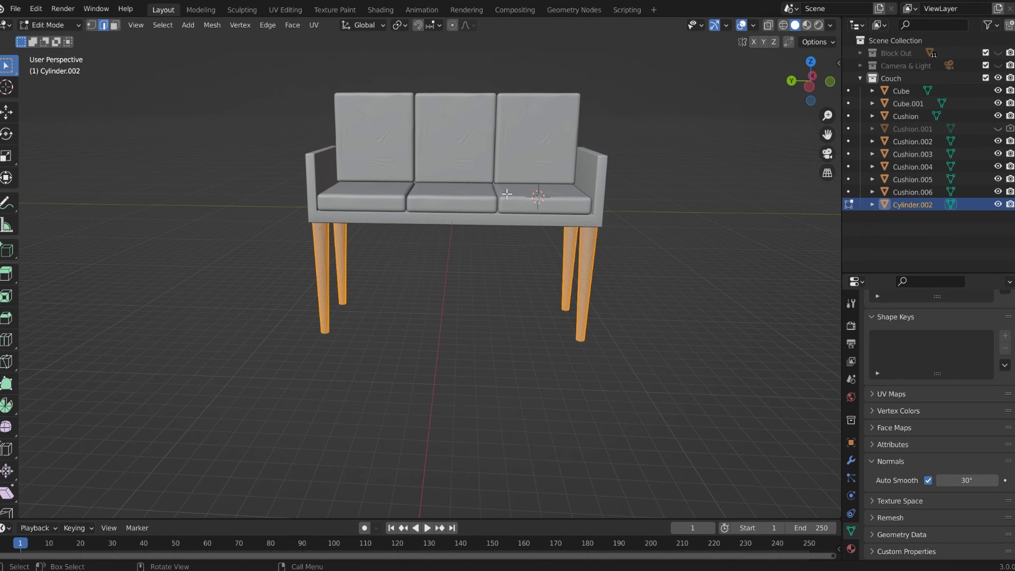
pyautogui.click(405, 26)
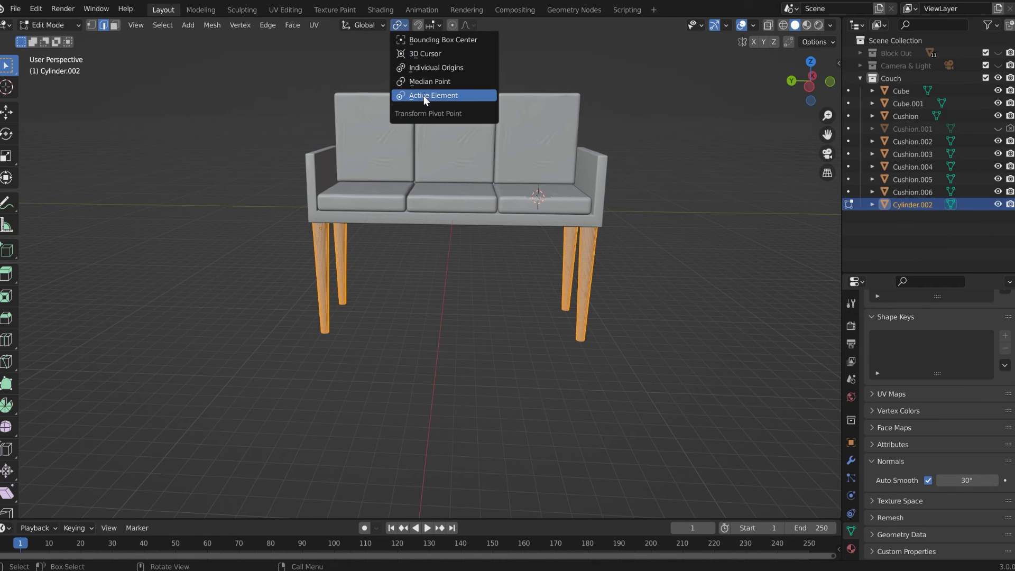
pyautogui.click(422, 67)
pyautogui.moveTo(623, 351); pyautogui.dragTo(690, 245, button='middle')
pyautogui.press('s')
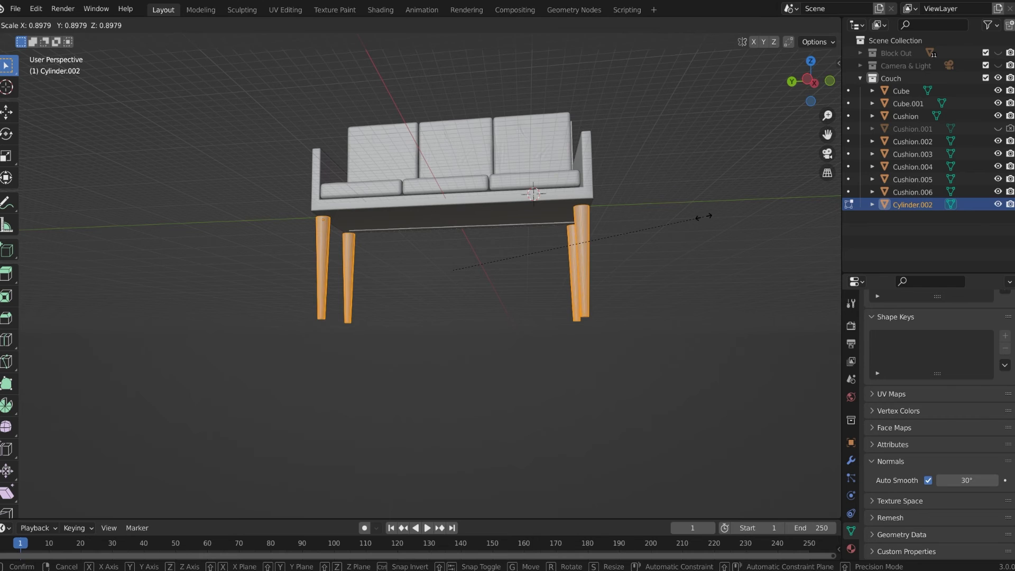
pyautogui.hotkey('shift', 'z')
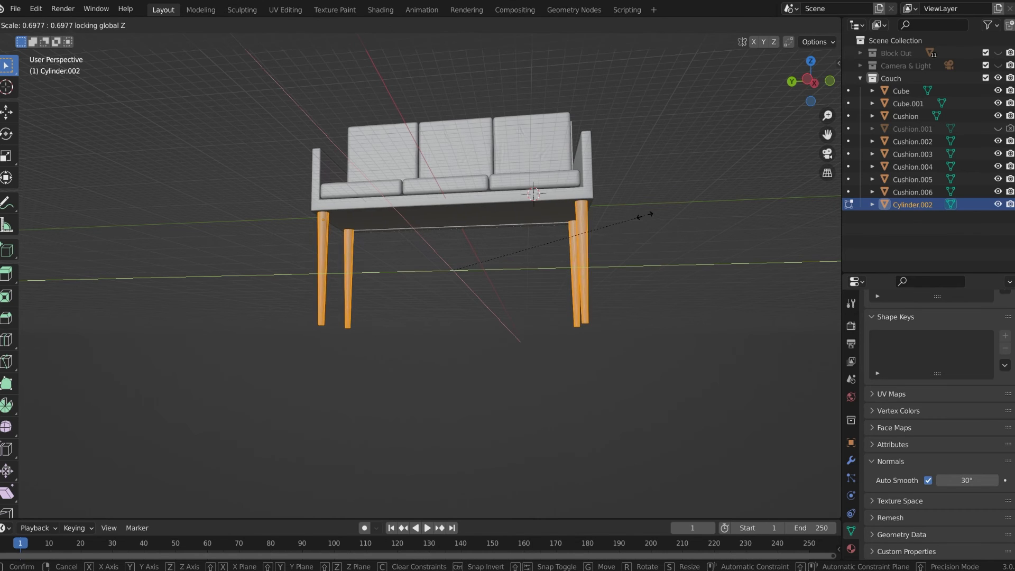
pyautogui.click(619, 215)
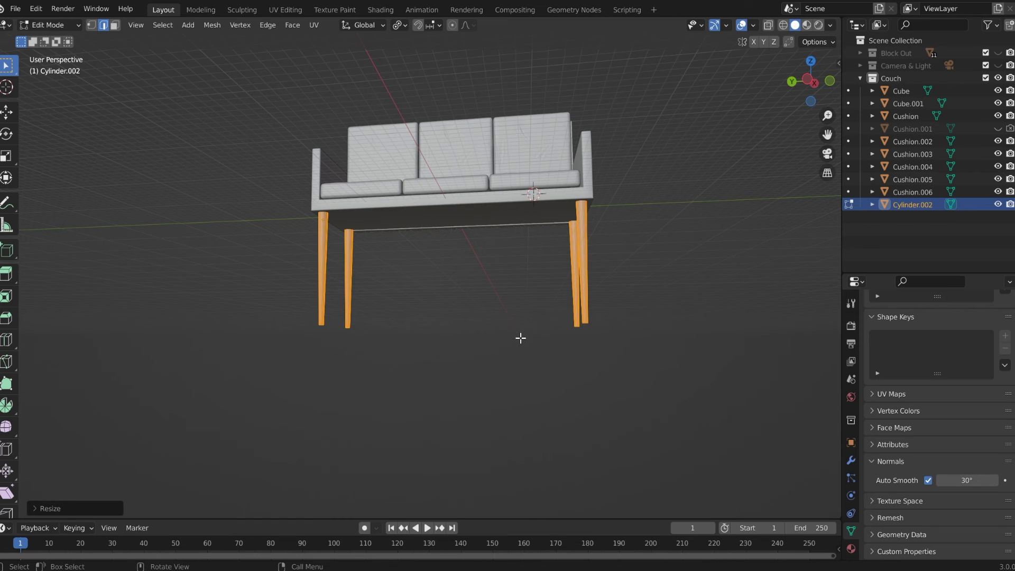
# Step: With X-Ray on, shorten all four legs by moving their bottom vertices about 9 m up along global Z
pyautogui.press('1')
pyautogui.hotkey('alt', 'a')
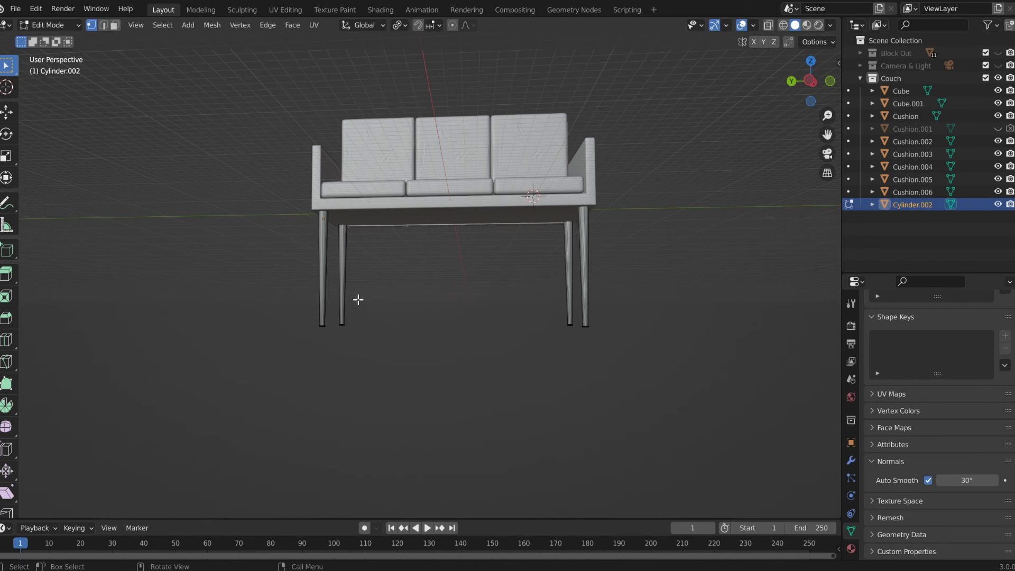
pyautogui.click(90, 26)
pyautogui.click(770, 26)
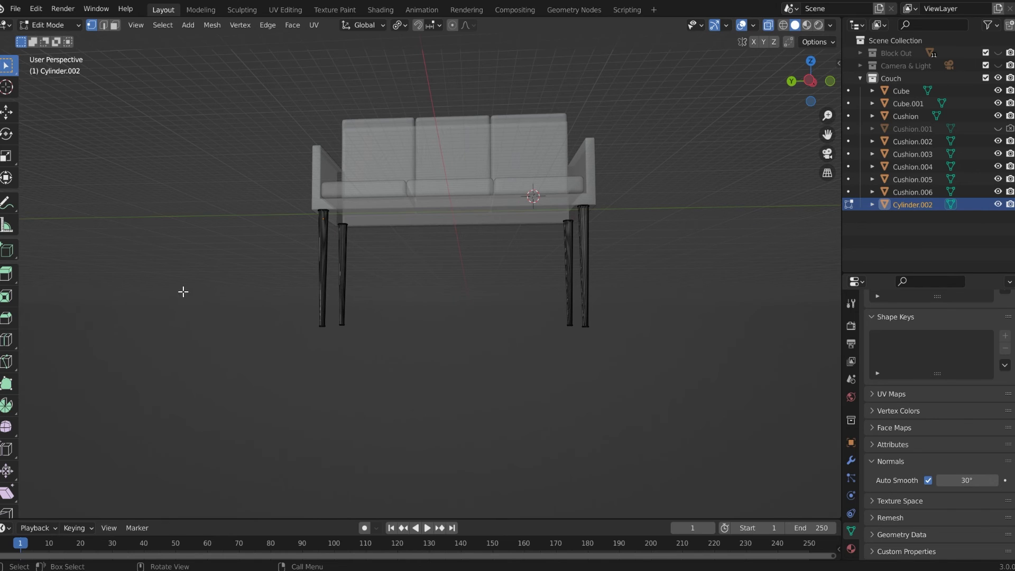
pyautogui.moveTo(204, 280); pyautogui.dragTo(656, 381)
pyautogui.moveTo(179, 260); pyautogui.dragTo(737, 407)
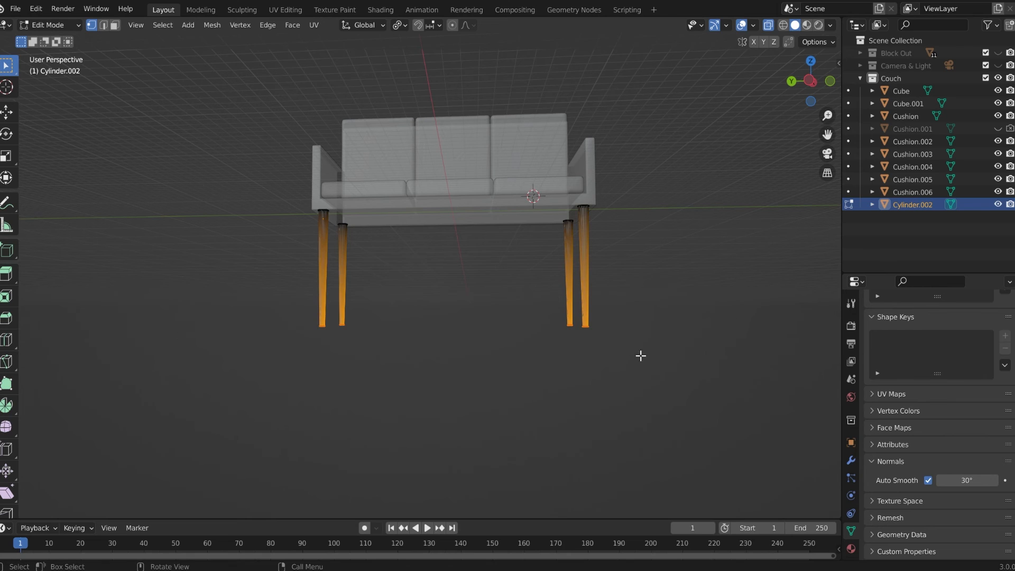
pyautogui.press('g')
pyautogui.press('z')
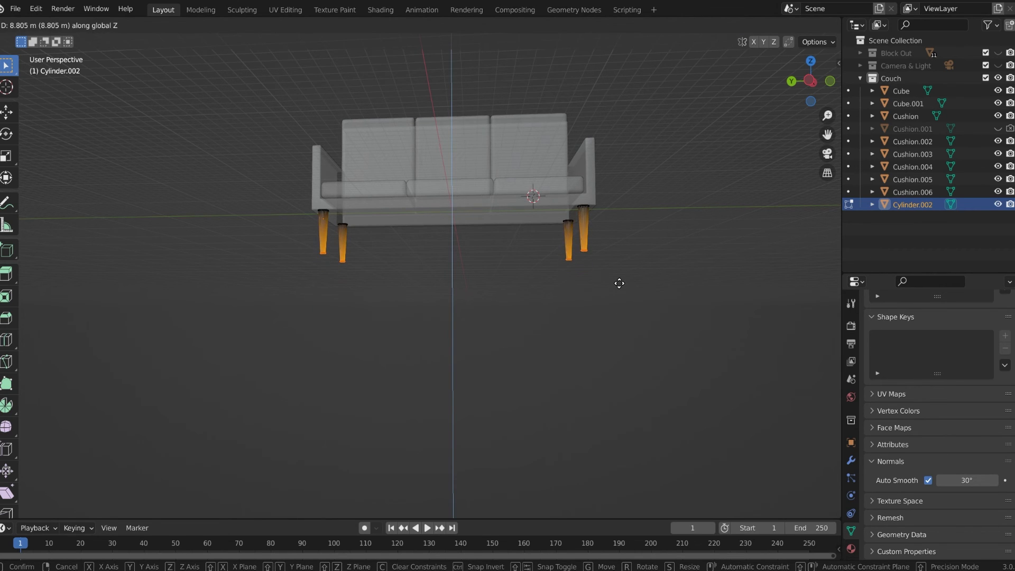
pyautogui.click(619, 279)
# Step: Lower the legs' bottom vertices slightly along global Z, then return to Object Mode with X-Ray off and nothing selected
pyautogui.moveTo(618, 283); pyautogui.dragTo(564, 331, button='middle')
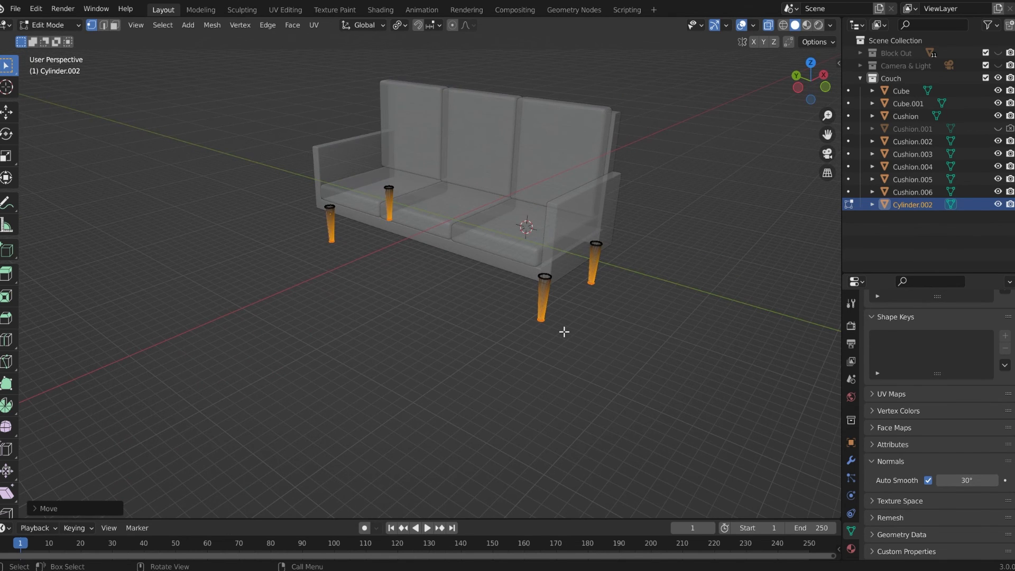
pyautogui.press('g')
pyautogui.press('z')
pyautogui.click(564, 335)
pyautogui.press('Tab')
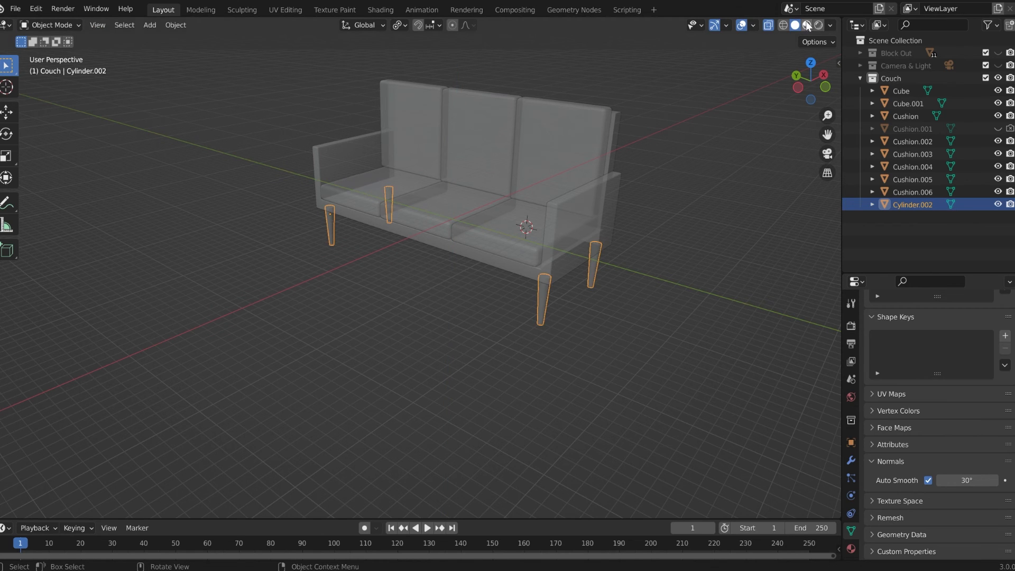
pyautogui.click(768, 27)
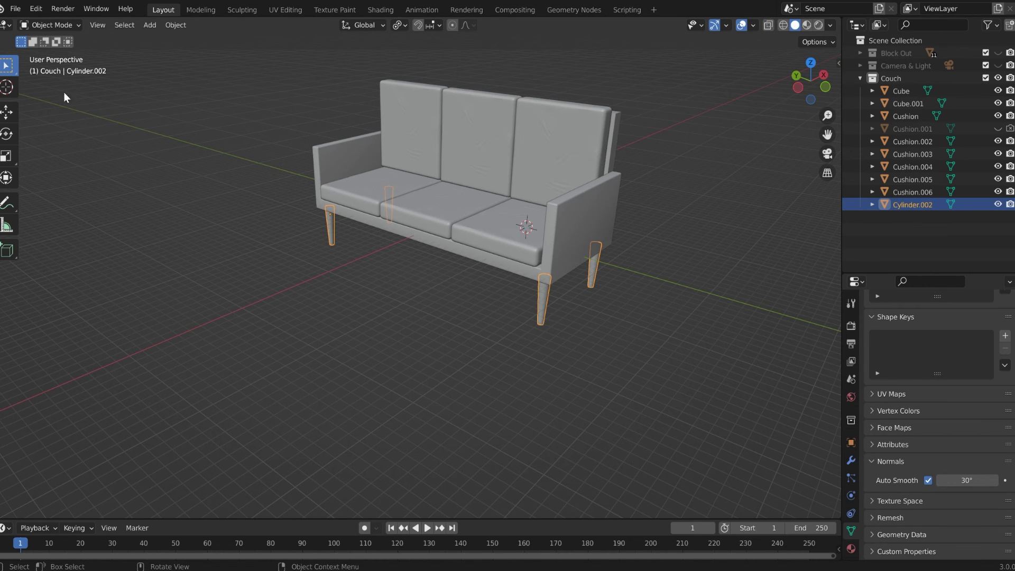
pyautogui.hotkey('alt', 'a')
# Step: Create a new material named Couch_Legs on the joined legs object
pyautogui.scroll(-3, 167, 201)
pyautogui.moveTo(167, 201); pyautogui.dragTo(211, 215, button='middle')
pyautogui.moveTo(241, 130); pyautogui.dragTo(456, 315, button='middle')
pyautogui.scroll(3, 444, 309)
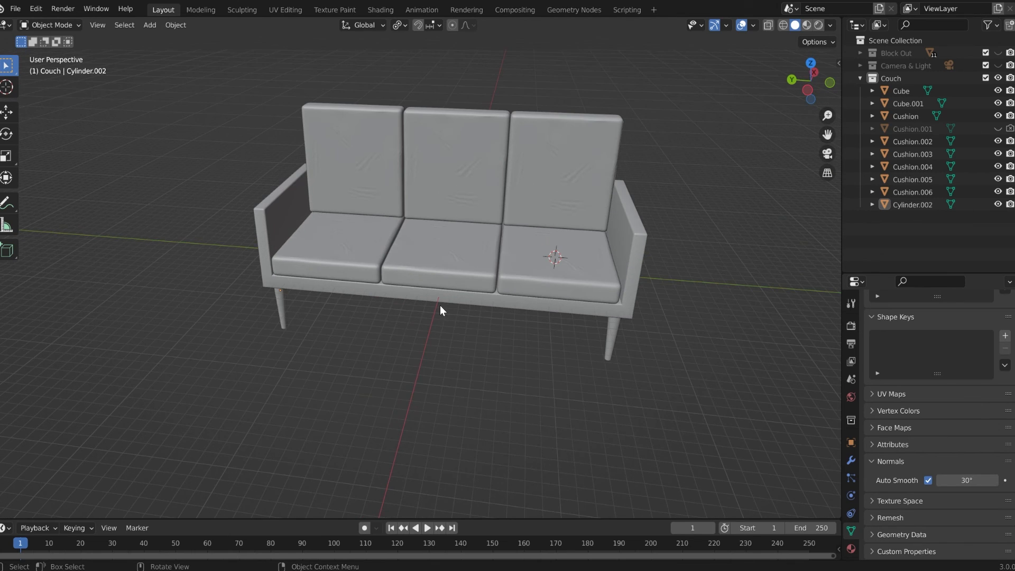
pyautogui.moveTo(344, 332); pyautogui.dragTo(259, 284, button='middle')
pyautogui.click(252, 289)
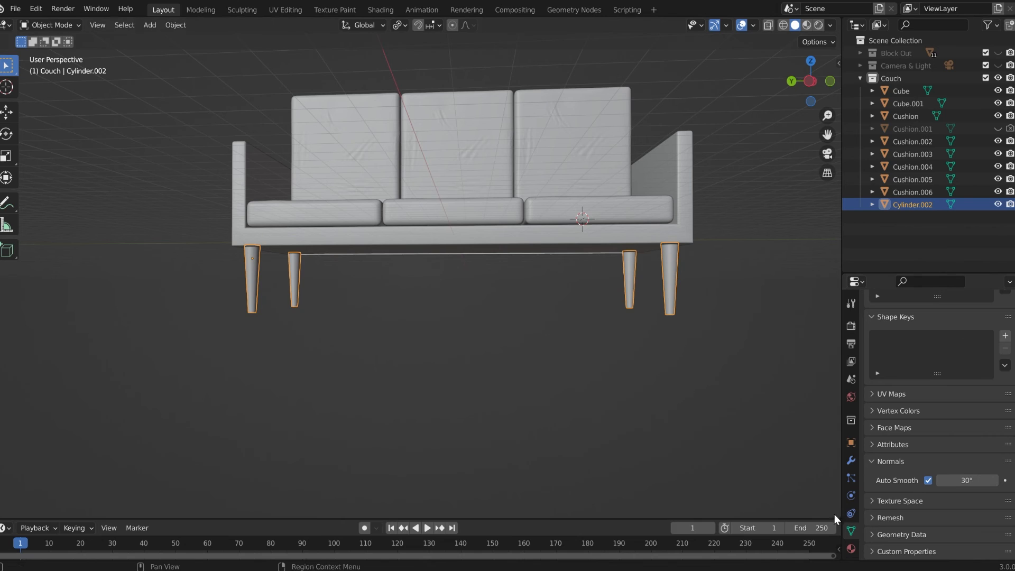
pyautogui.scroll(-2, 851, 476)
pyautogui.click(852, 519)
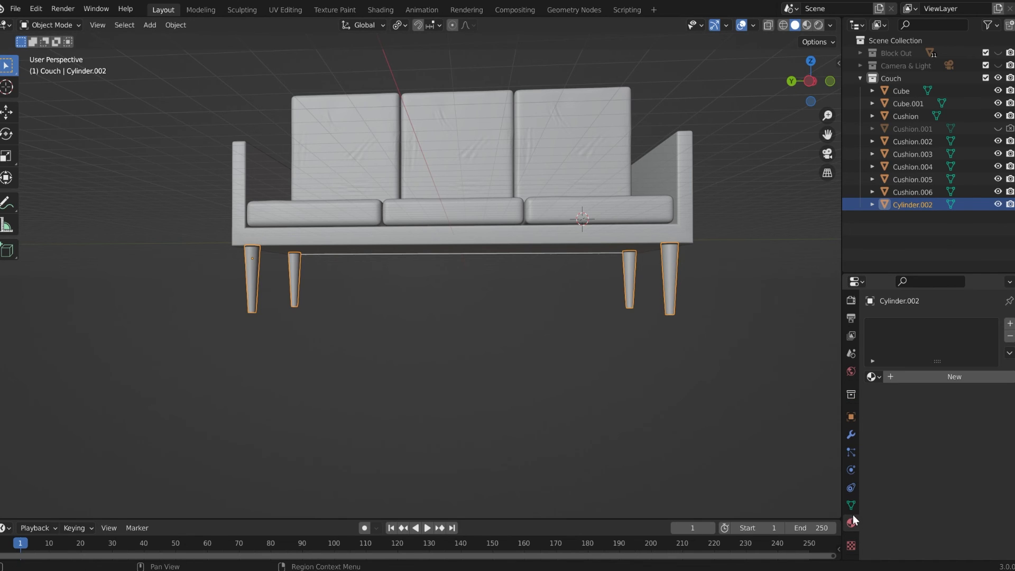
pyautogui.click(940, 376)
pyautogui.doubleClick(936, 376)
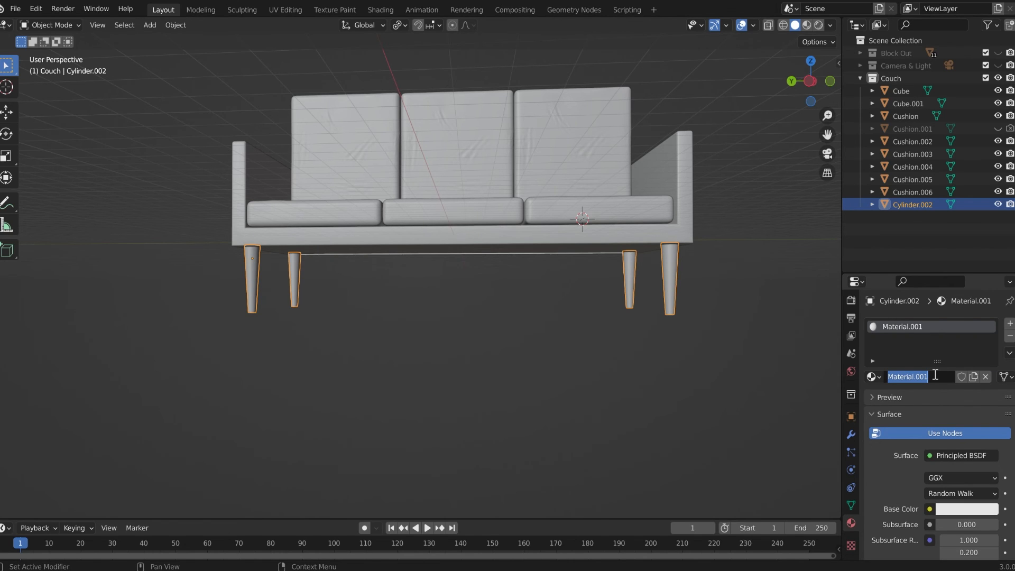
pyautogui.write('Couch_Legs')
pyautogui.press('Return')
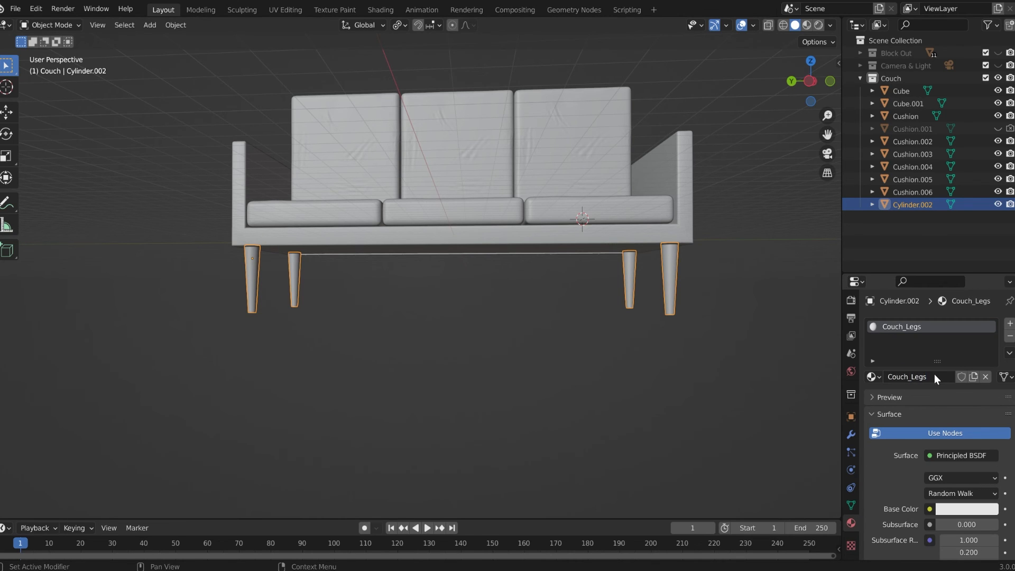
# Step: Create a new material named Couch_Bottom on the couch's base frame with the armrests
pyautogui.click(689, 156)
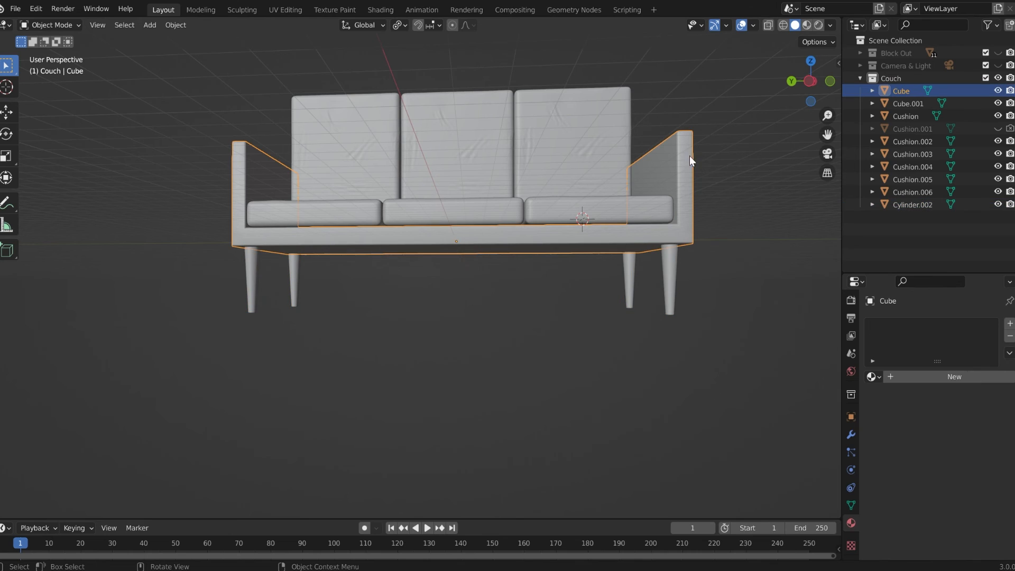
pyautogui.click(928, 376)
pyautogui.doubleClick(928, 376)
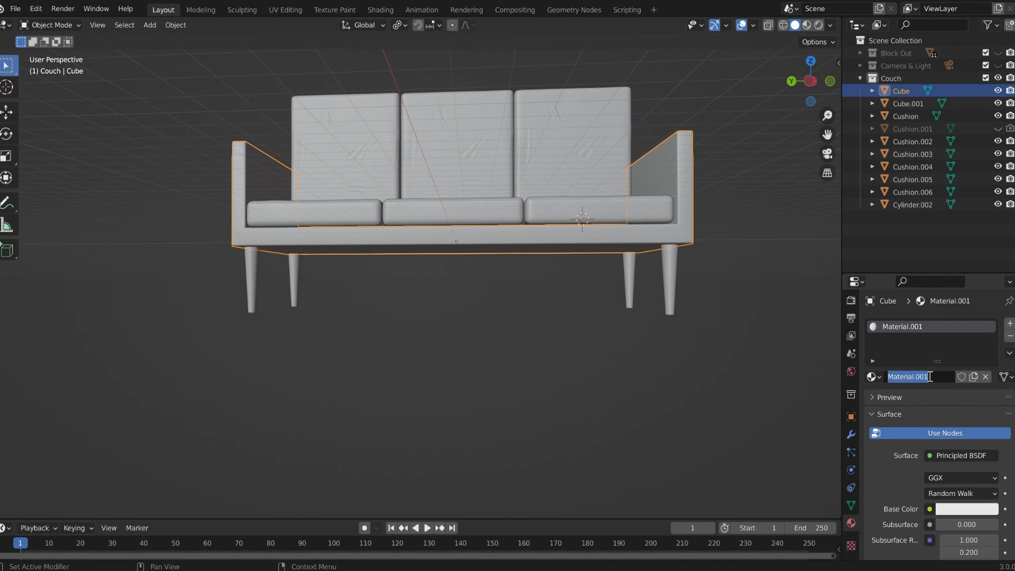
pyautogui.write('Co')
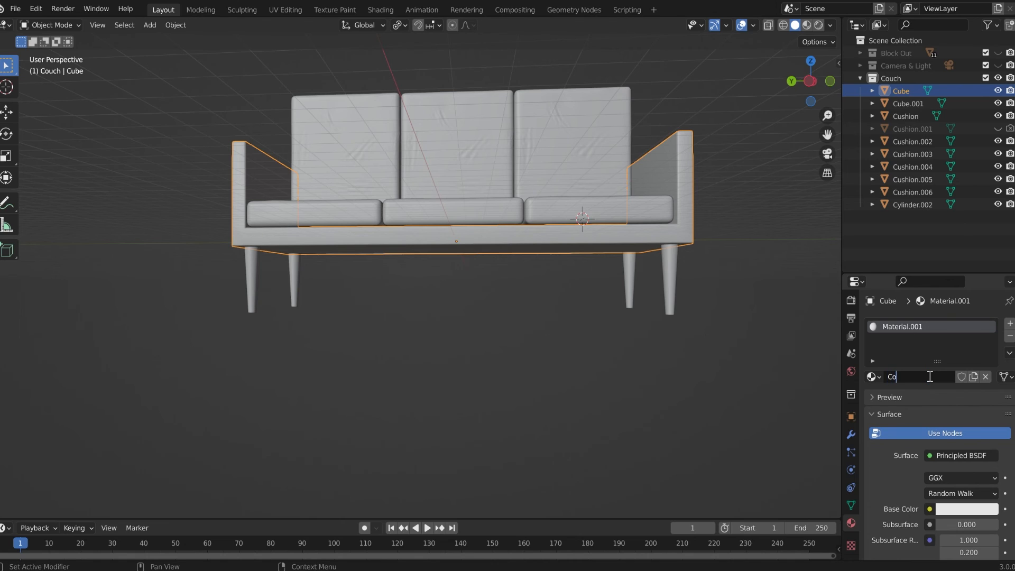
pyautogui.write('uch_B')
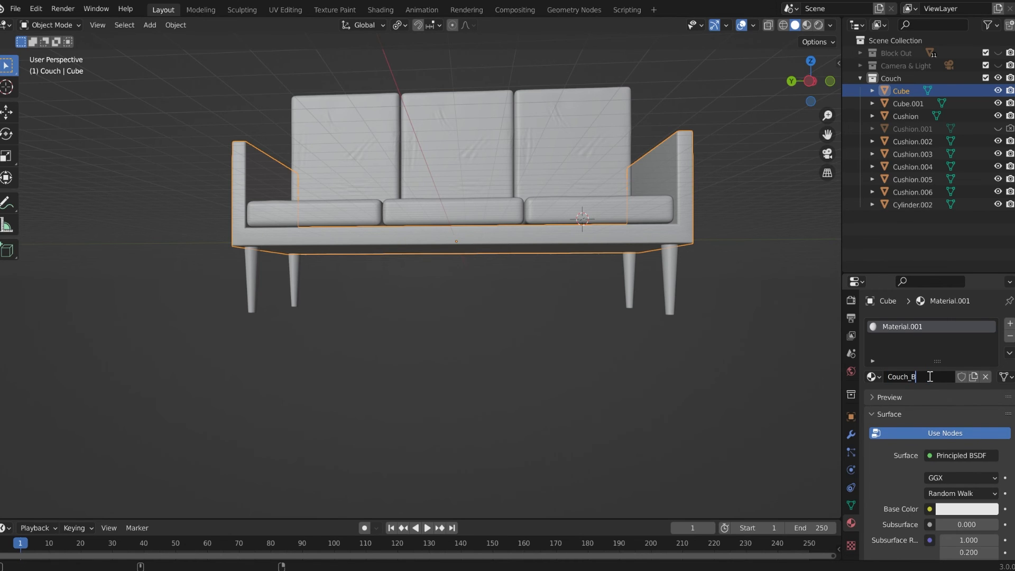
pyautogui.write('ottom')
pyautogui.press('Return')
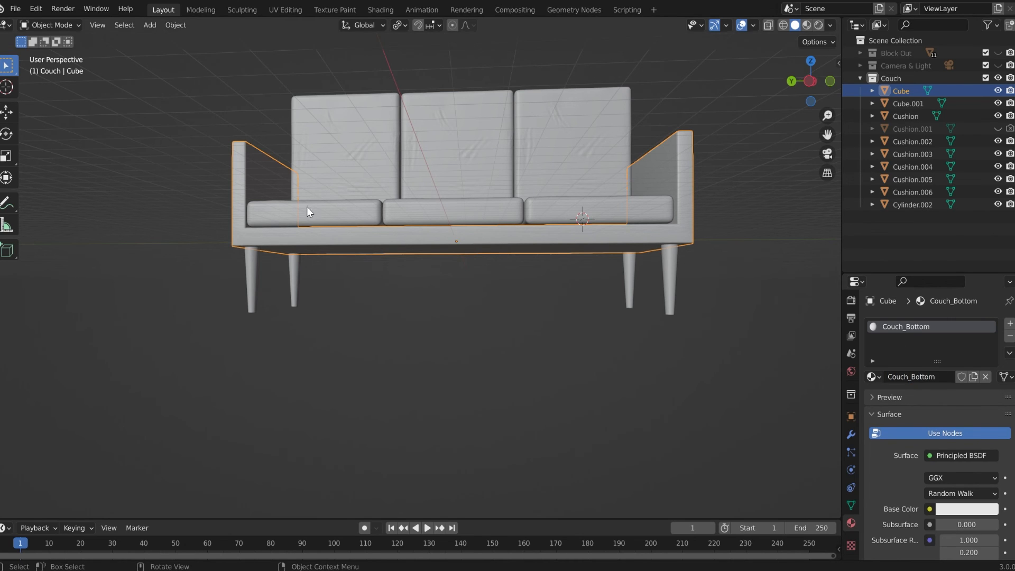
# Step: Create a new material named Couch_Cushions on the seat cushion at the end opposite the 3D cursor
pyautogui.click(314, 217)
pyautogui.moveTo(379, 174); pyautogui.dragTo(378, 233, button='middle')
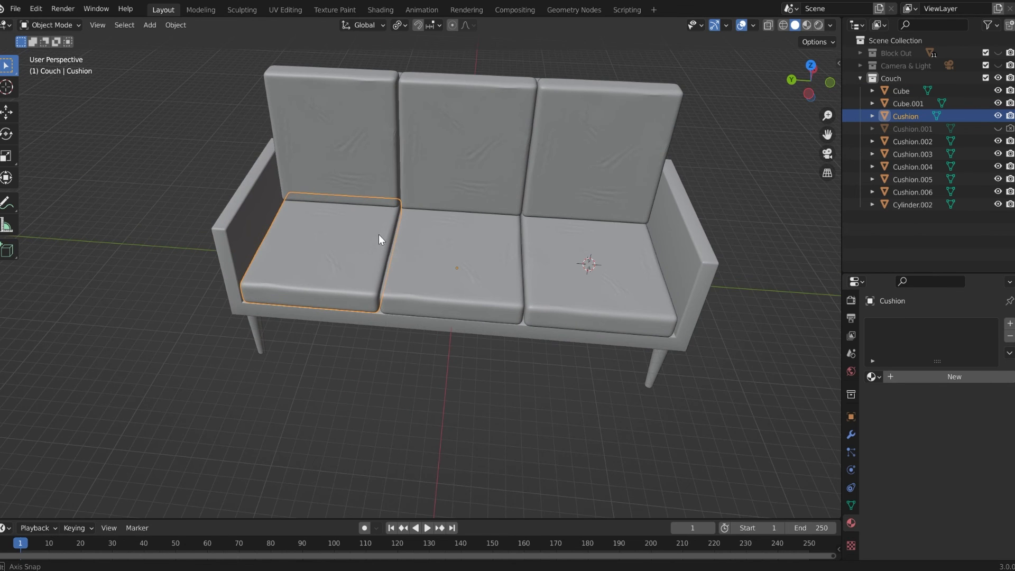
pyautogui.click(918, 376)
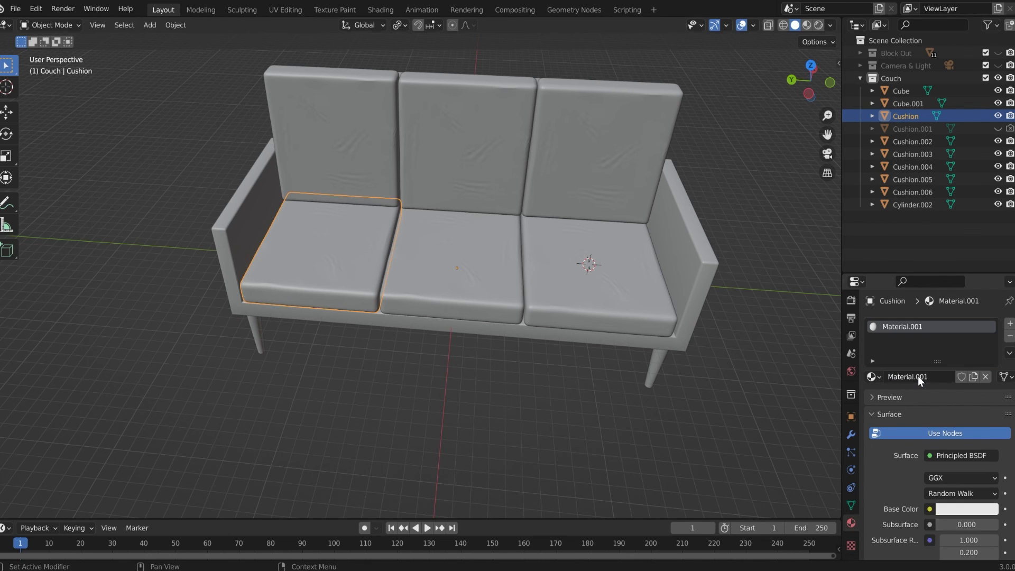
pyautogui.click(917, 376)
pyautogui.write('Couch_Cushions')
pyautogui.press('Return')
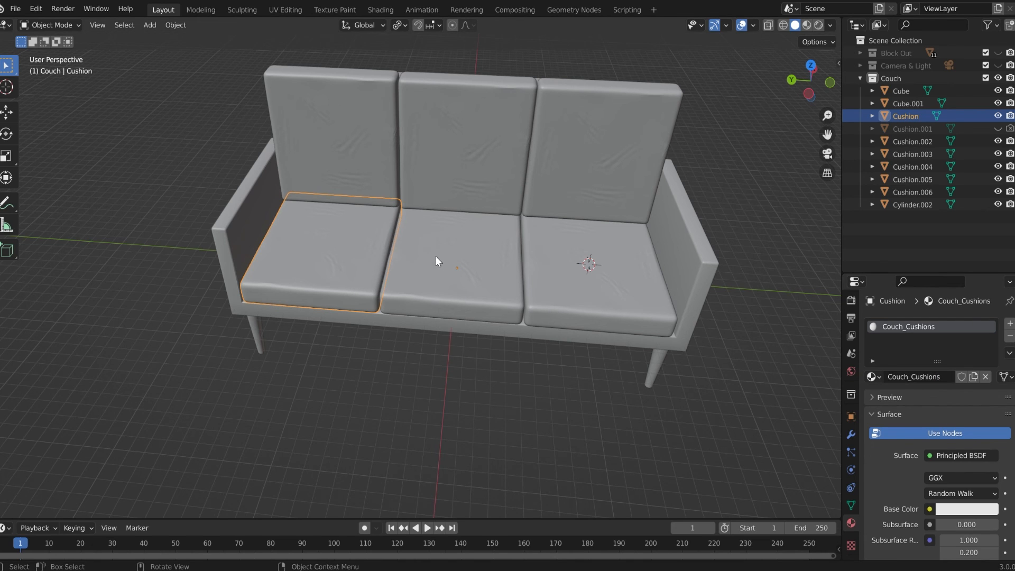
# Step: Link the Couch_Cushions material from that seat cushion to the three back cushions and the other two seat cushions
pyautogui.click(356, 132)
pyautogui.keyDown('shift'); pyautogui.click(470, 154); pyautogui.keyUp('shift')
pyautogui.keyDown('shift'); pyautogui.click(611, 183); pyautogui.keyUp('shift')
pyautogui.keyDown('shift'); pyautogui.click(603, 268); pyautogui.keyUp('shift')
pyautogui.keyDown('shift'); pyautogui.click(477, 278); pyautogui.keyUp('shift')
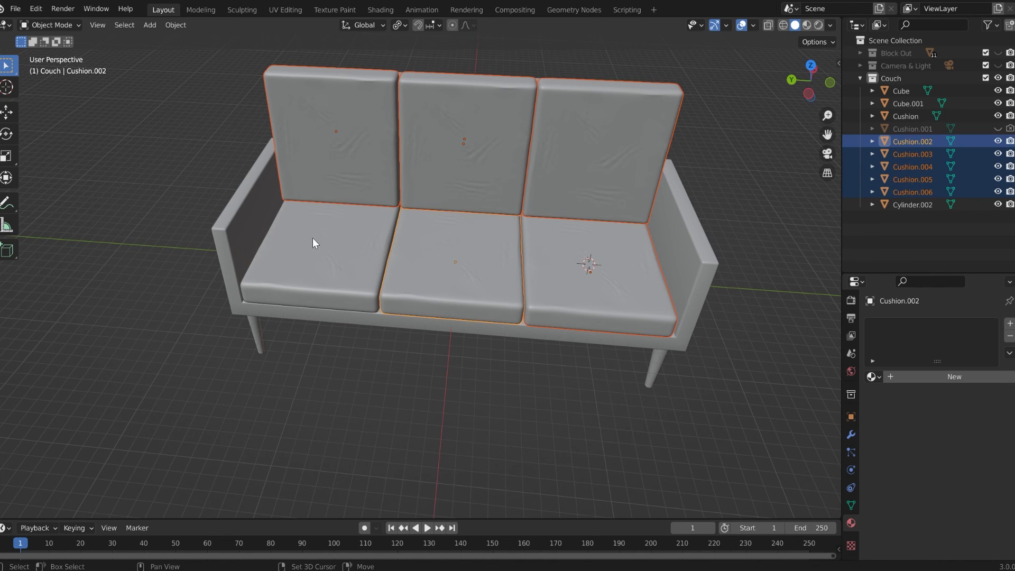
pyautogui.keyDown('shift'); pyautogui.click(340, 244); pyautogui.keyUp('shift')
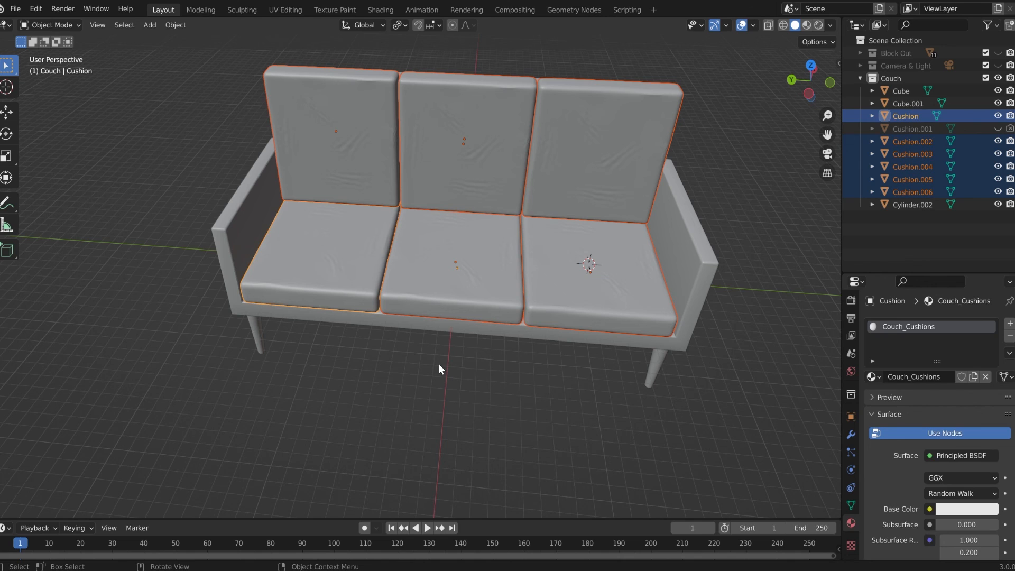
pyautogui.hotkey('ctrl', 'l')
pyautogui.moveTo(439, 365)
pyautogui.hotkey('ctrl', 'l')
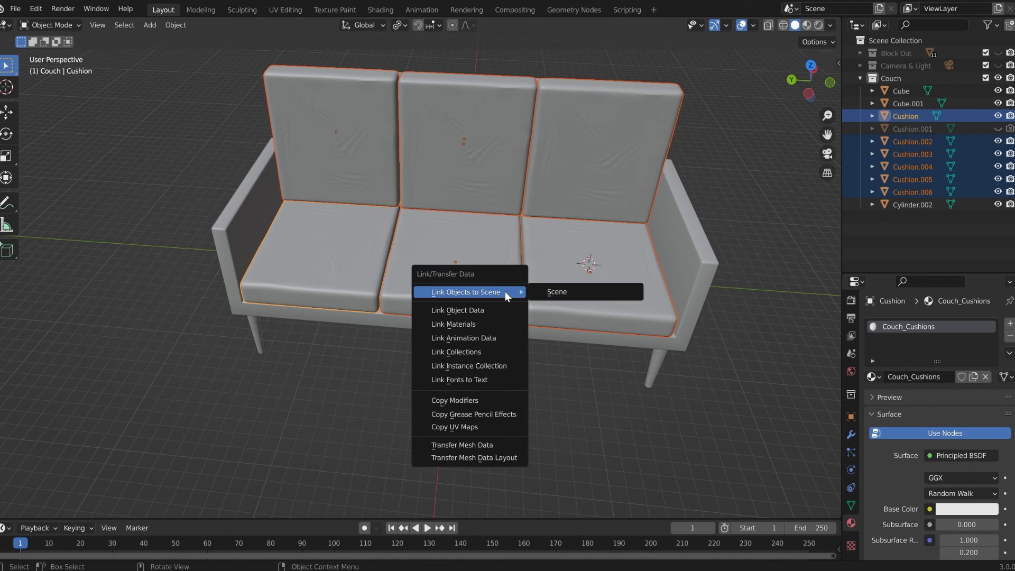
pyautogui.click(471, 328)
pyautogui.click(622, 364)
# Step: Check which material is assigned to the individual cushions, the base frame and the legs
pyautogui.click(620, 294)
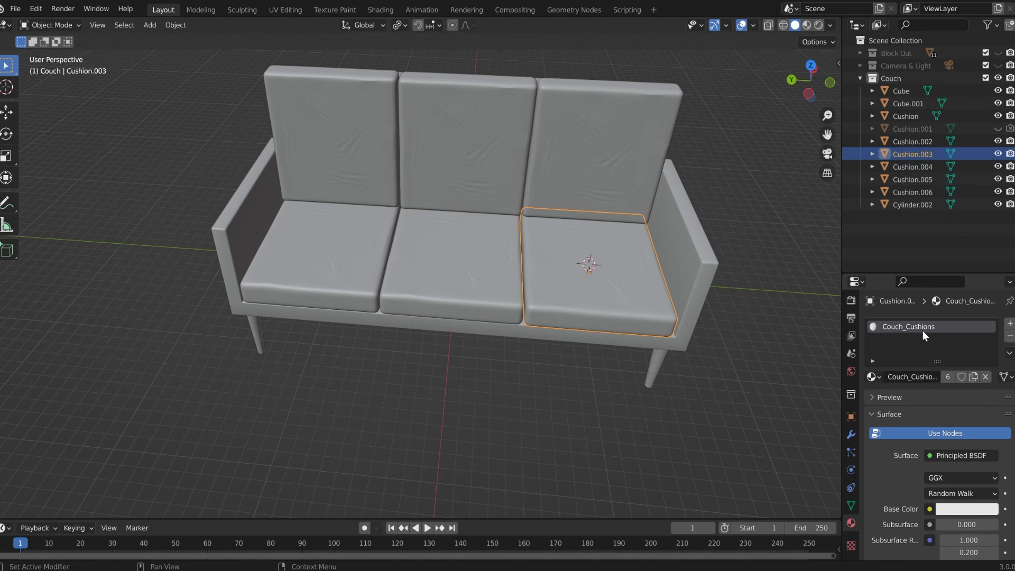
pyautogui.click(528, 246)
pyautogui.click(575, 212)
pyautogui.click(457, 182)
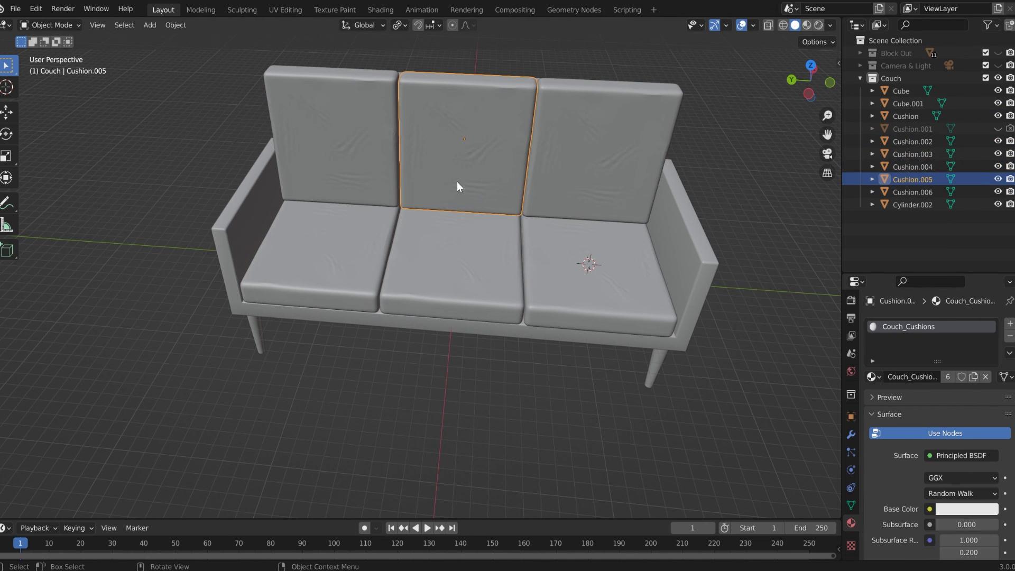
pyautogui.click(280, 191)
pyautogui.click(244, 217)
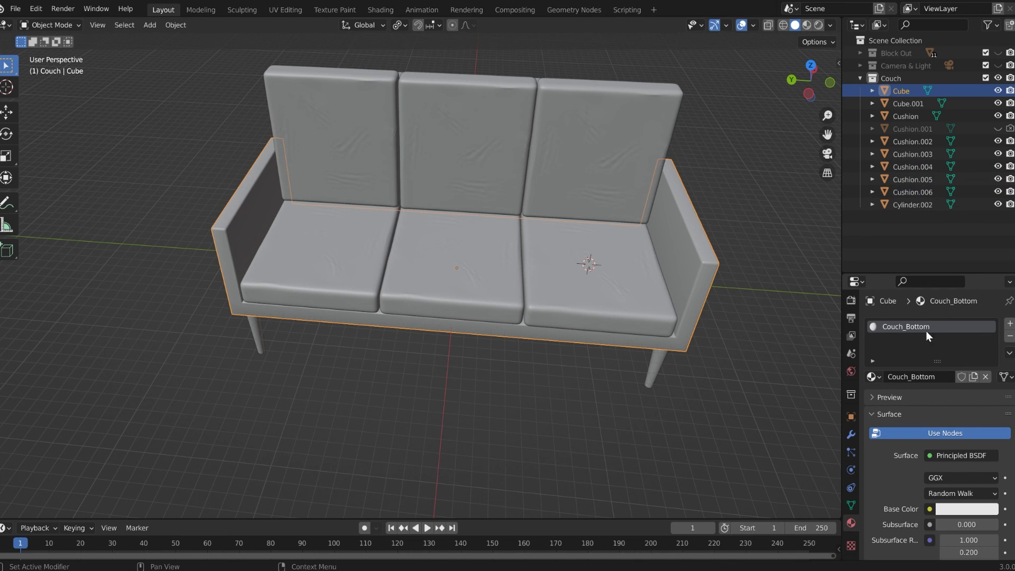
pyautogui.click(660, 364)
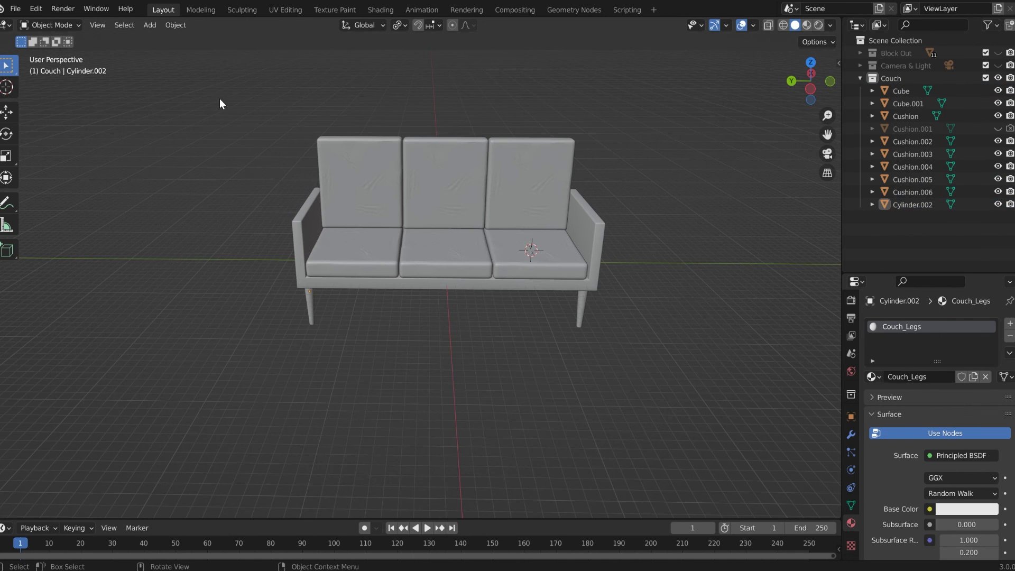
# Step: Join all visible couch parts into a single object with the legs as the active object
pyautogui.moveTo(212, 99); pyautogui.dragTo(671, 350)
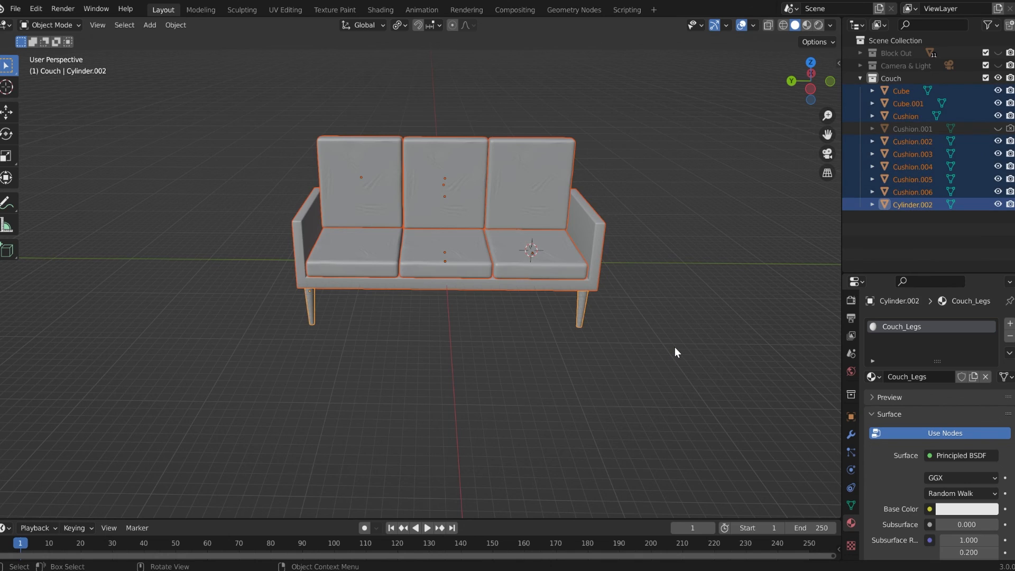
pyautogui.press('ctrl')
pyautogui.hotkey('ctrl', 'j')
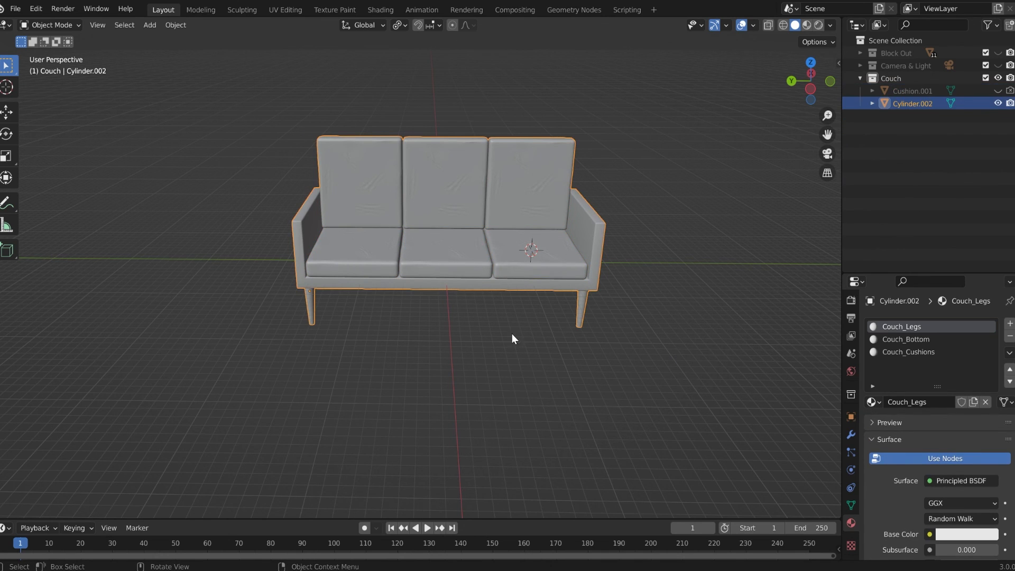
pyautogui.click(479, 300)
pyautogui.click(489, 245)
# Step: Switch the viewport to Material Preview and set the Couch_Legs base color to orange, leaving the couch deselected
pyautogui.click(807, 27)
pyautogui.scroll(2, 547, 159)
pyautogui.moveTo(561, 169)
pyautogui.mouseDown(button='middle')
pyautogui.moveTo(621, 132)
pyautogui.moveTo(561, 165)
pyautogui.mouseUp(button='middle')
pyautogui.click(965, 534)
pyautogui.moveTo(922, 420); pyautogui.dragTo(924, 426)
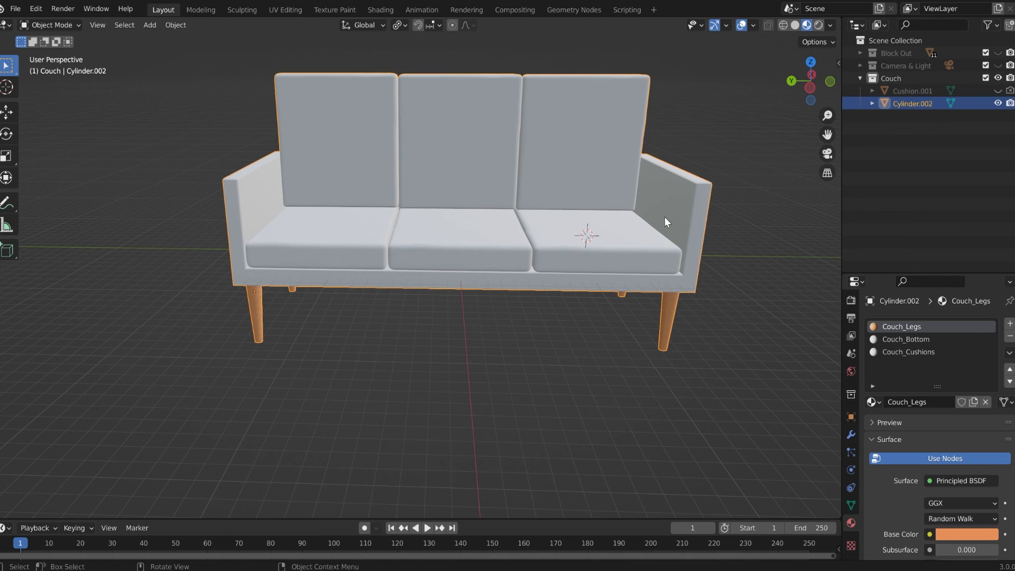
pyautogui.press('g')
pyautogui.rightClick(613, 241)
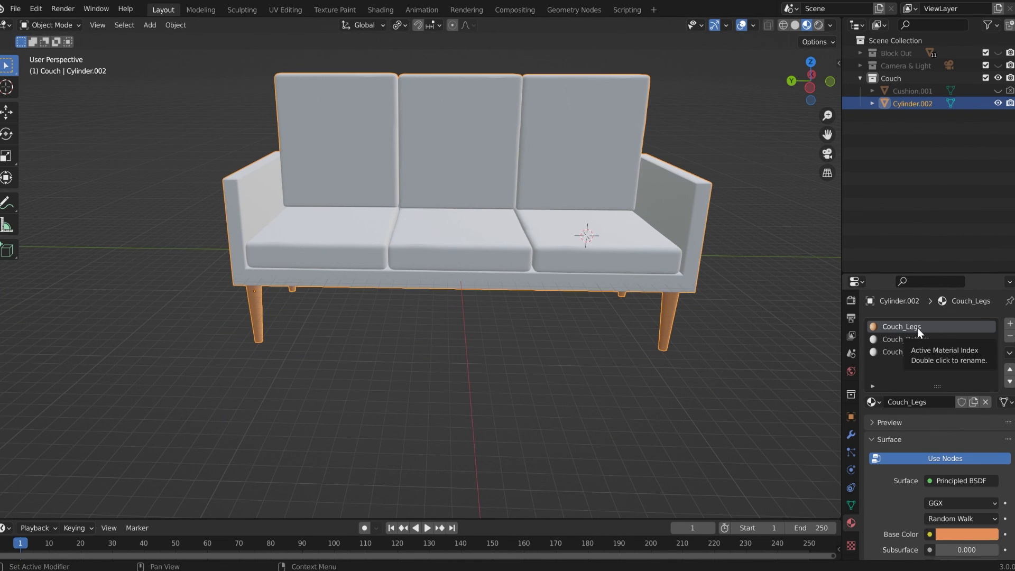
pyautogui.click(616, 326)
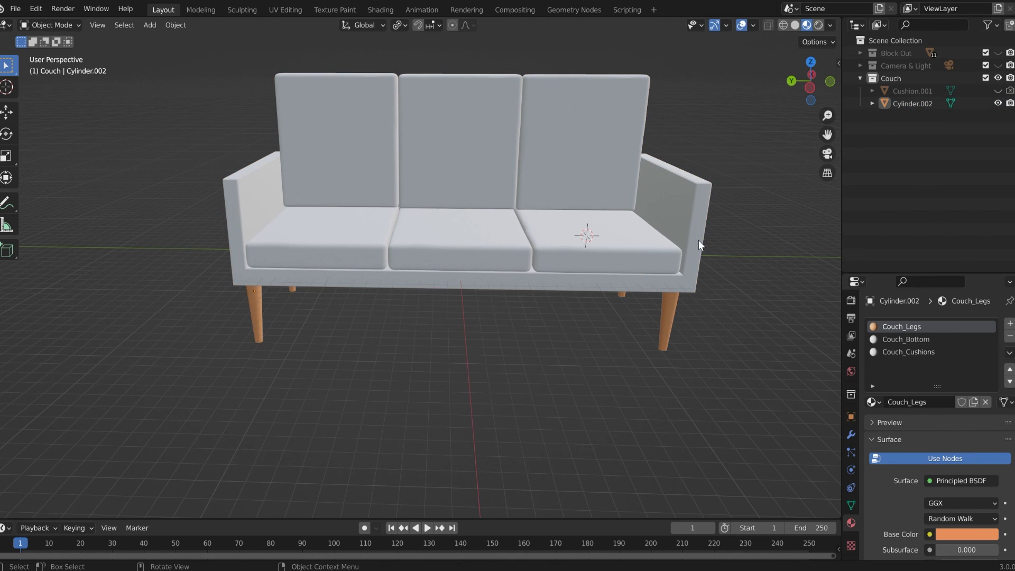
# Step: Set the base color of the Couch_Bottom material to a yellow-orange
pyautogui.click(911, 340)
pyautogui.click(971, 534)
pyautogui.click(966, 534)
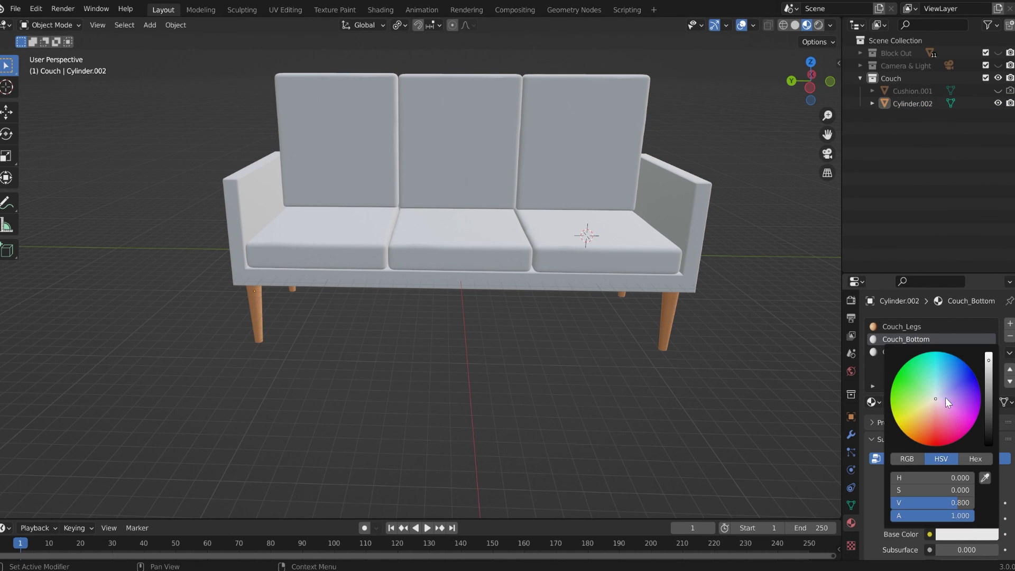
pyautogui.click(918, 411)
pyautogui.click(918, 423)
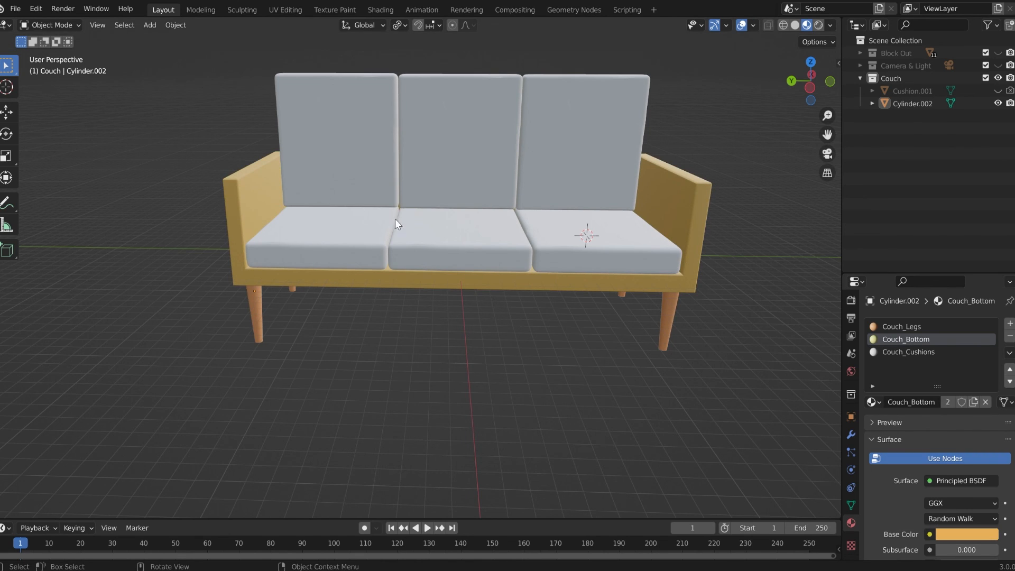
# Step: Set the base color of the Couch_Cushions material to a salmon pink and look over the colored couch
pyautogui.click(893, 351)
pyautogui.click(957, 533)
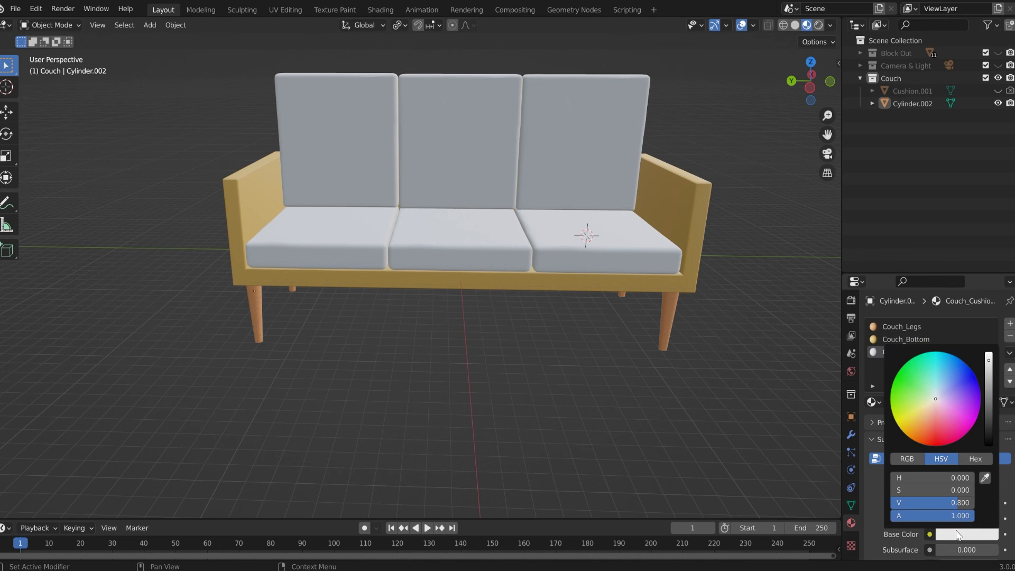
pyautogui.click(922, 410)
pyautogui.moveTo(921, 411); pyautogui.dragTo(930, 420)
pyautogui.moveTo(667, 429)
pyautogui.mouseDown(button='middle')
pyautogui.moveTo(659, 405)
pyautogui.moveTo(588, 433)
pyautogui.moveTo(673, 439)
pyautogui.mouseUp(button='middle')
pyautogui.scroll(-3, 673, 440)
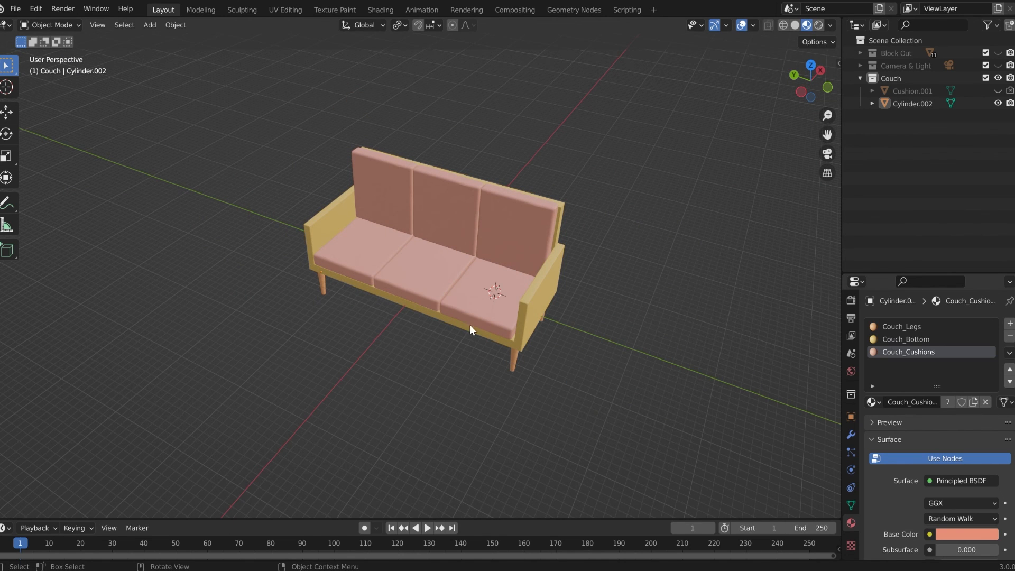
pyautogui.moveTo(452, 303); pyautogui.dragTo(519, 259, button='middle')
pyautogui.scroll(2, 469, 278)
# Step: Undo the base color changes on all three couch materials and return the viewport to Solid shading
pyautogui.hotkey('ctrl', 'z')
pyautogui.hotkey('ctrl', 'z')
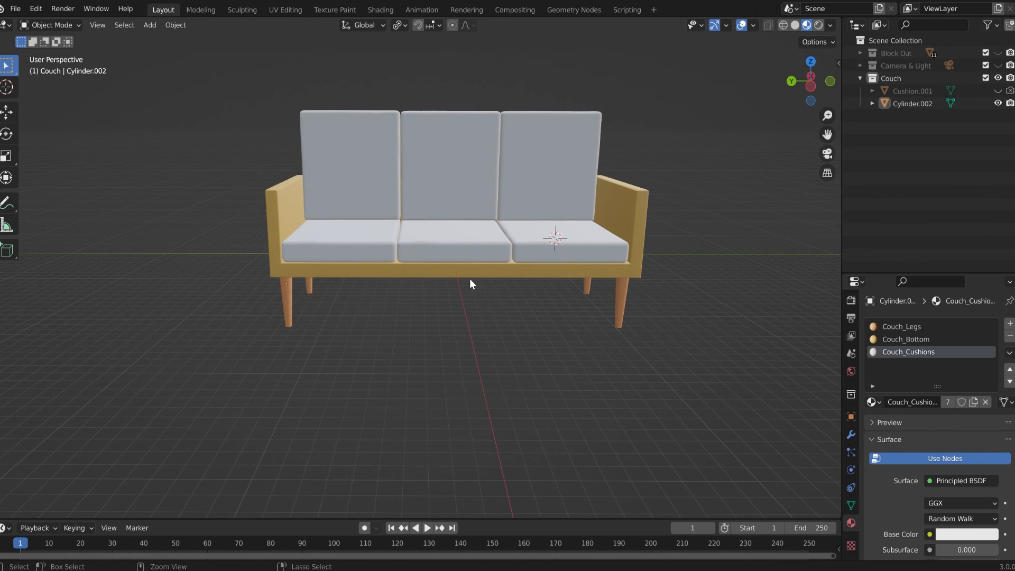
pyautogui.hotkey('ctrl', 'z')
pyautogui.hotkey('ctrl', 'z')
pyautogui.hotkey('ctrl', 'z')
pyautogui.hotkey('ctrl', 'z')
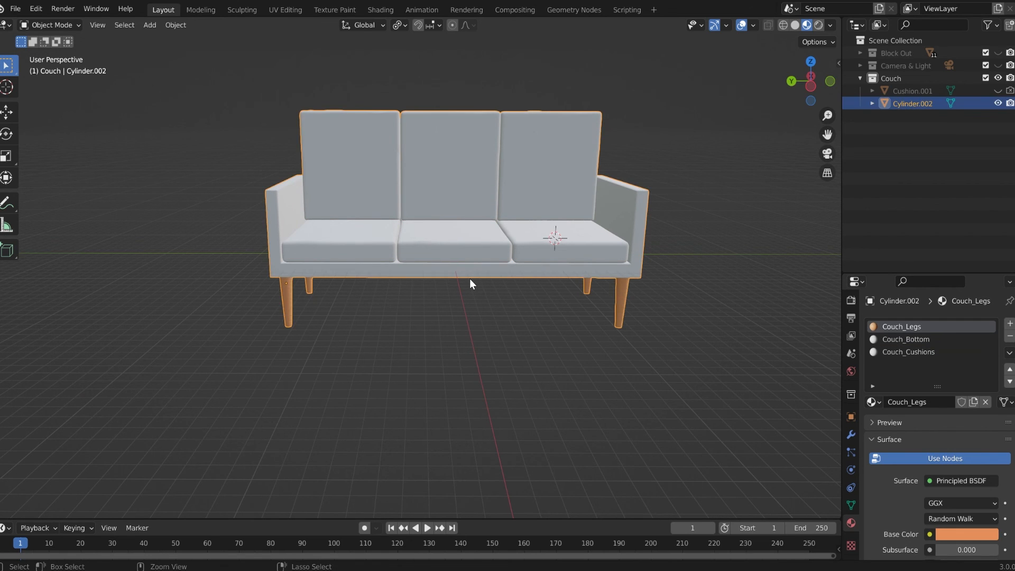
pyautogui.hotkey('ctrl', 'z')
pyautogui.hotkey('ctrl', 'z')
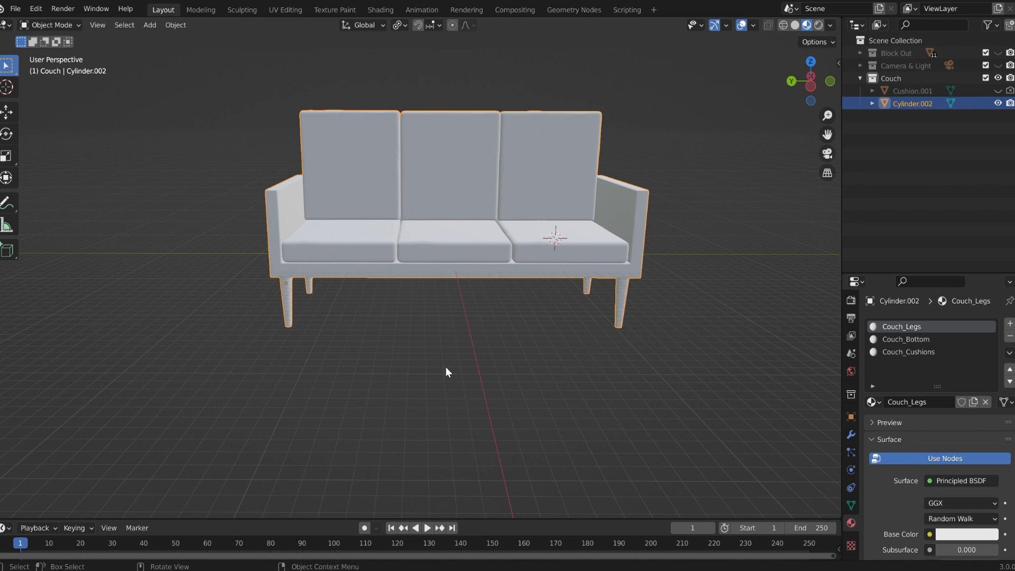
pyautogui.keyDown('shift'); pyautogui.moveTo(459, 316); pyautogui.dragTo(408, 363, button='middle'); pyautogui.keyUp('shift')
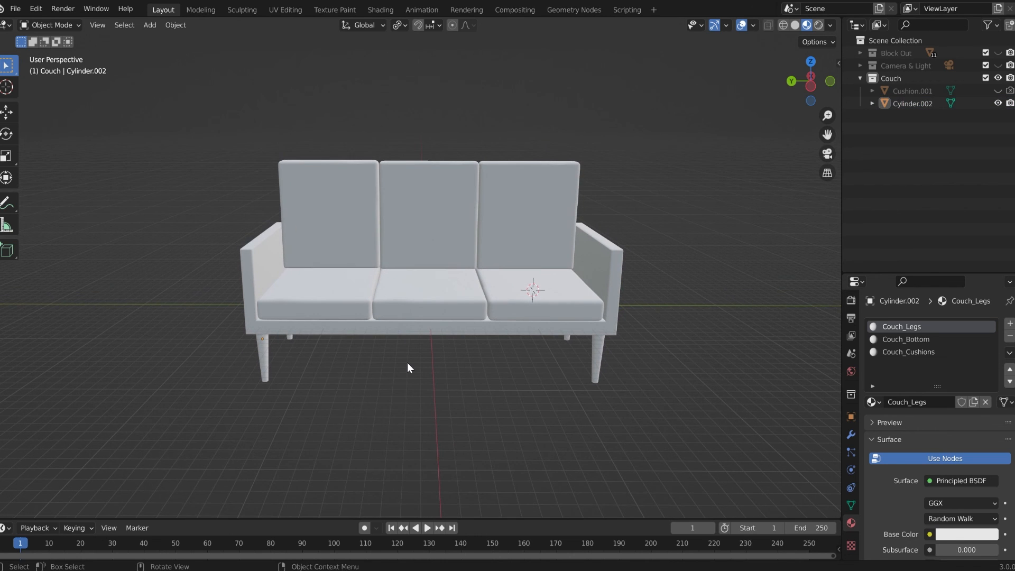
pyautogui.moveTo(595, 258)
pyautogui.mouseDown(button='middle')
pyautogui.moveTo(390, 312)
pyautogui.moveTo(279, 311)
pyautogui.moveTo(529, 287)
pyautogui.moveTo(594, 260)
pyautogui.mouseUp(button='middle')
pyautogui.click(795, 26)
# Step: Unhide the Block Out collection to show the room around the couch, and bring the couch into view
pyautogui.scroll(-3, 646, 144)
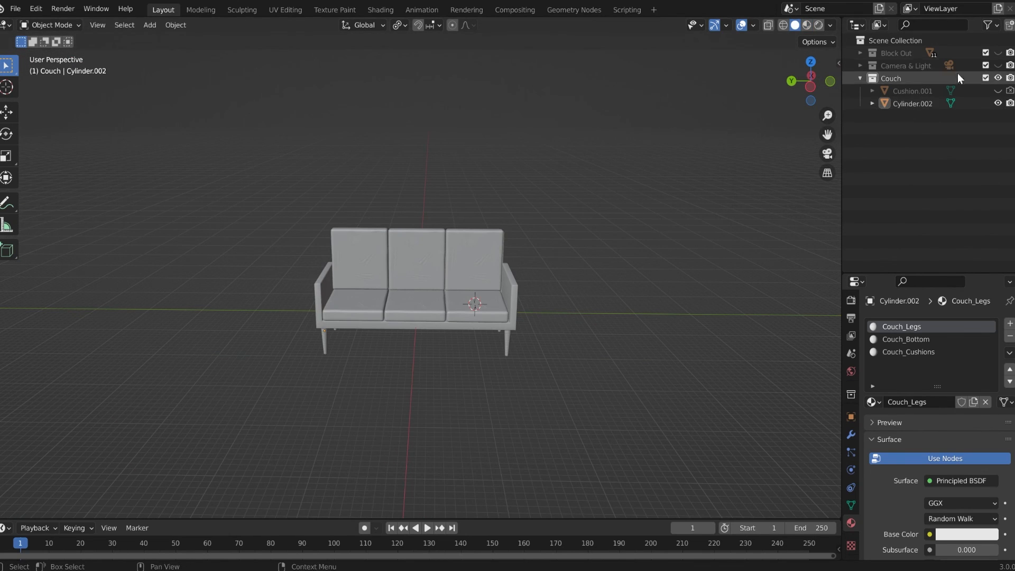
pyautogui.click(997, 53)
pyautogui.moveTo(749, 226); pyautogui.dragTo(484, 286, button='middle')
pyautogui.scroll(3, 485, 285)
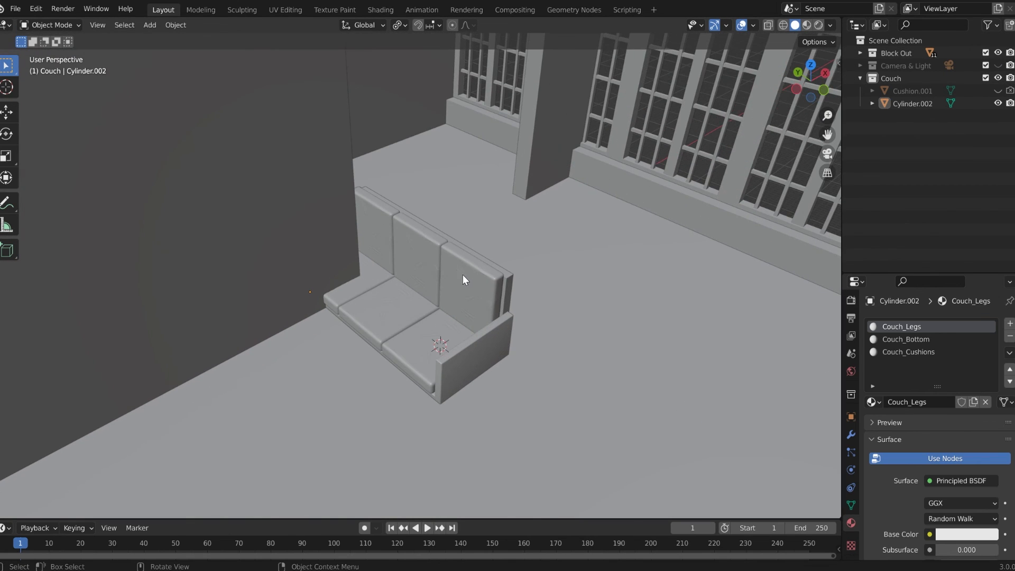
# Step: Raise the couch about 5.2 m along the global Z axis so its legs stand on the room floor
pyautogui.click(465, 270)
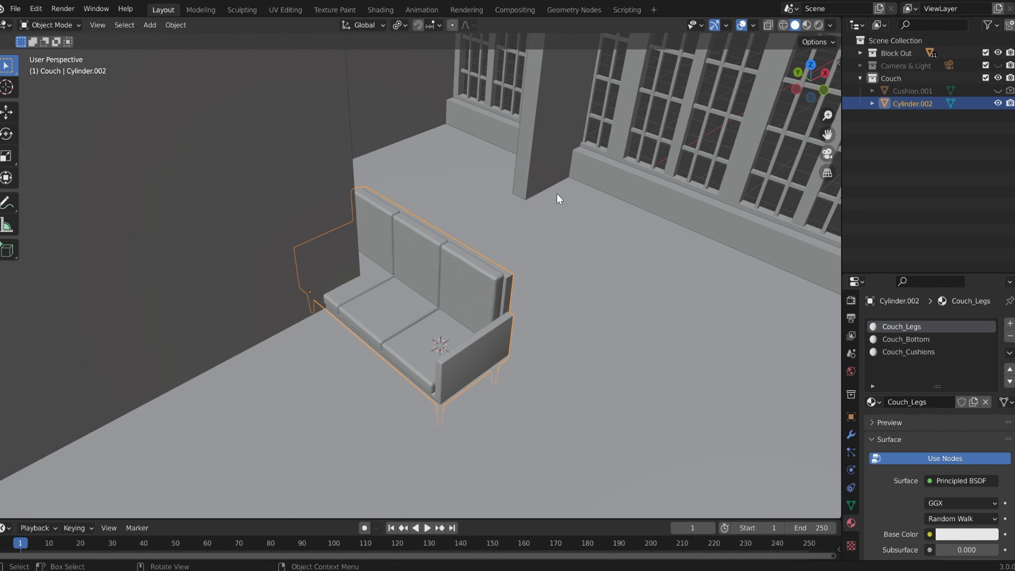
pyautogui.press('g')
pyautogui.press('z')
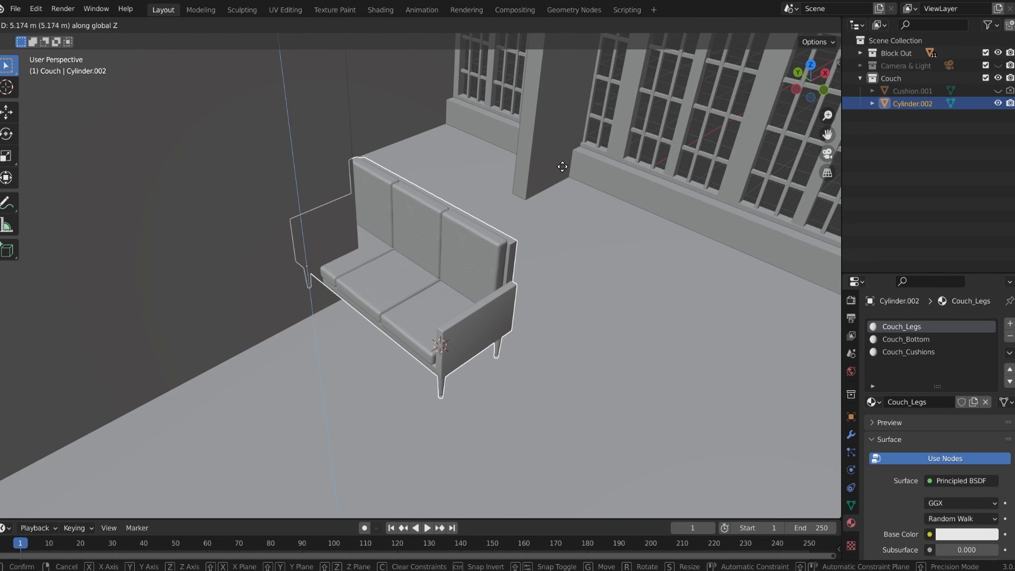
pyautogui.click(563, 167)
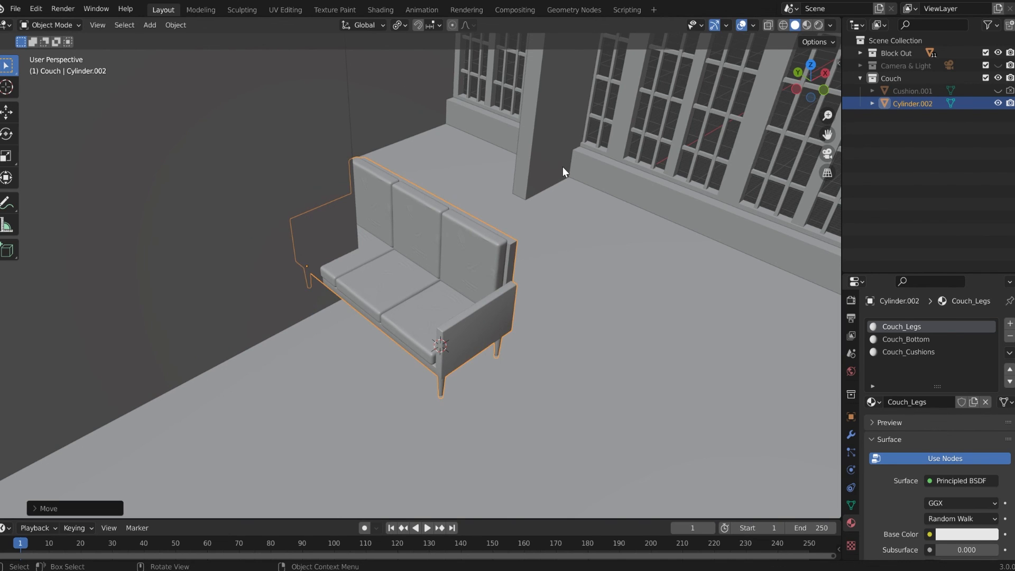
# Step: Move the couch along the global Y and X axes to the back windows beside the pillar
pyautogui.press('g')
pyautogui.press('y')
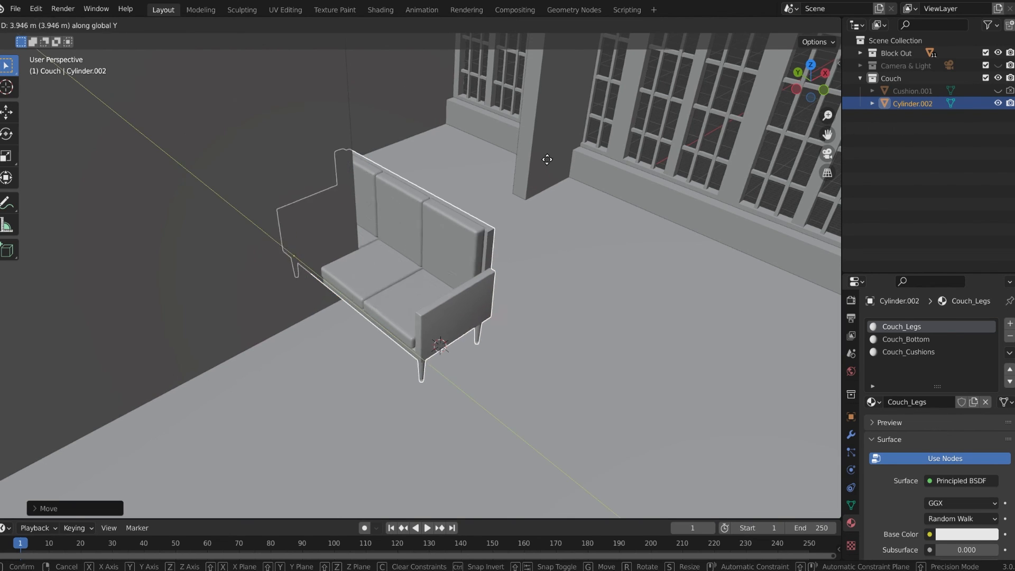
pyautogui.click(466, 125)
pyautogui.press('g')
pyautogui.press('x')
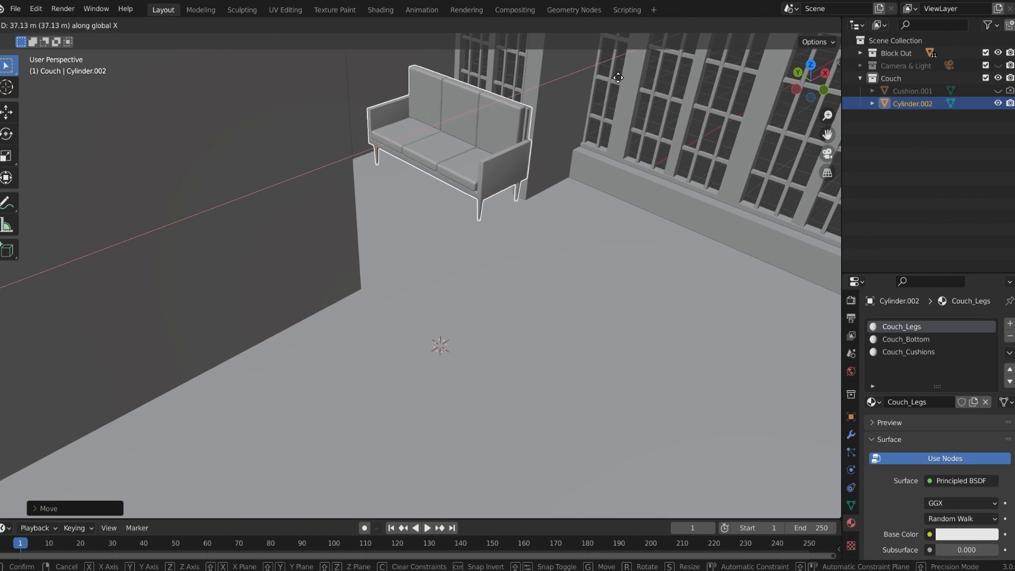
pyautogui.click(651, 64)
# Step: Shift the couch along the global Y axis away from the pillar, toward the dark side wall
pyautogui.moveTo(589, 99); pyautogui.dragTo(483, 288, button='middle')
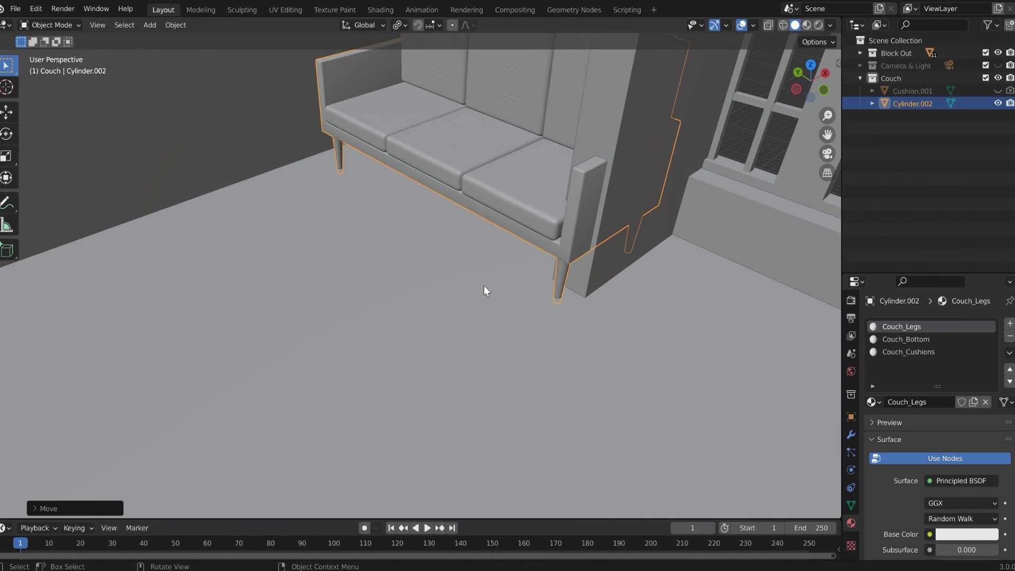
pyautogui.scroll(2, 485, 289)
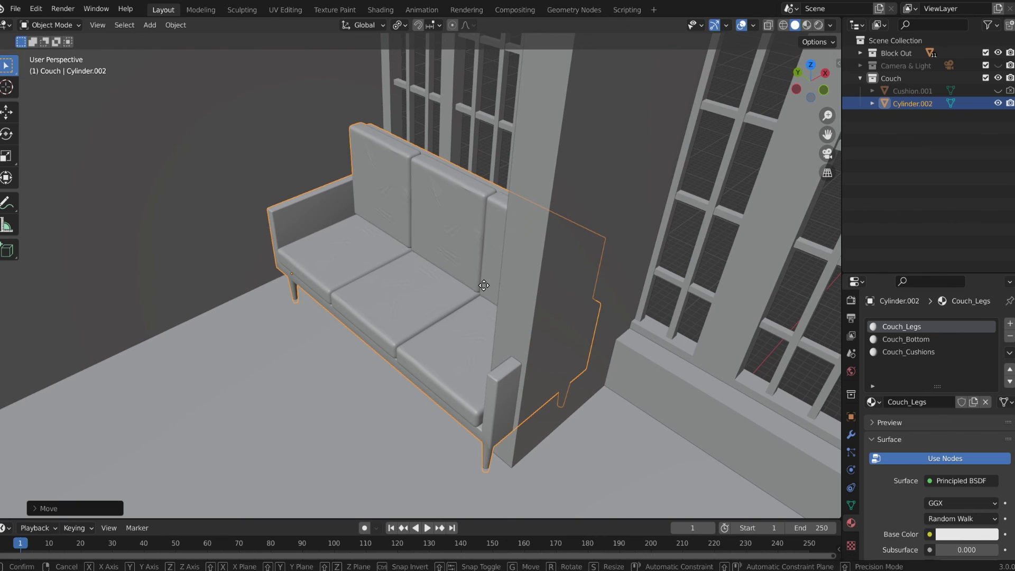
pyautogui.press('g')
pyautogui.press('y')
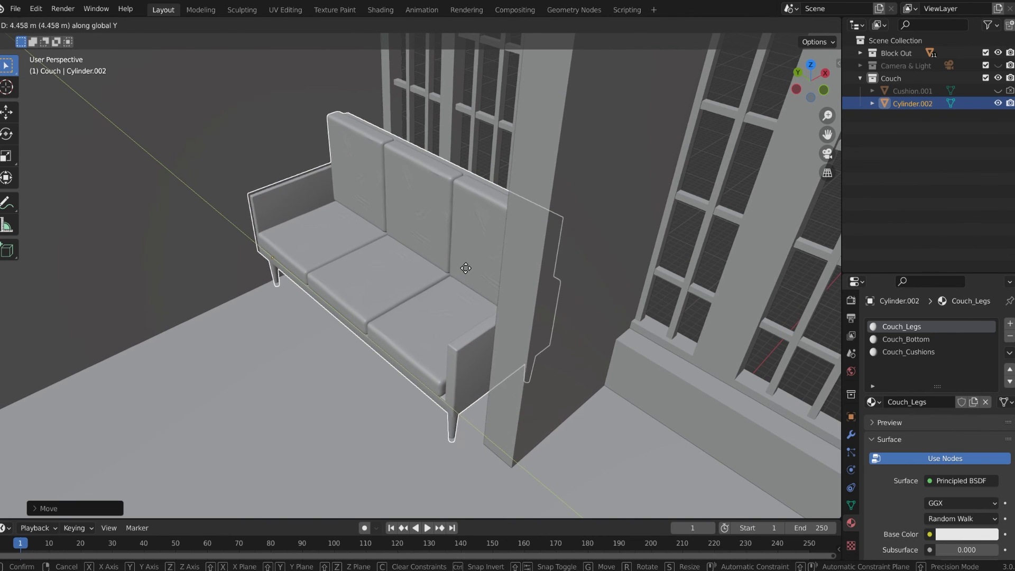
pyautogui.click(494, 264)
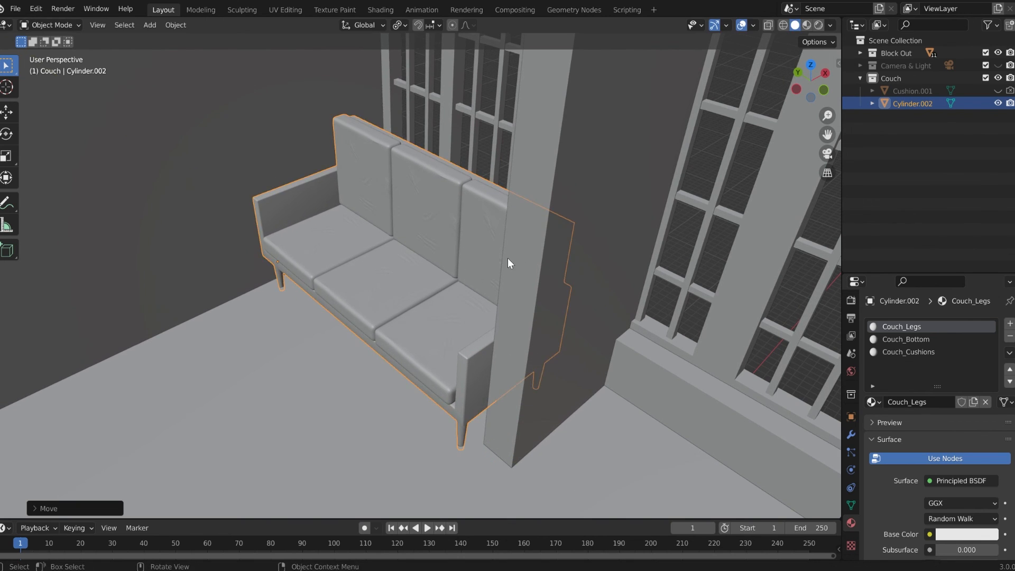
# Step: Nudge the couch along the global X axis to close the gap between its backrest and the window ledge
pyautogui.press('KP_Decimal')
pyautogui.moveTo(455, 270); pyautogui.dragTo(373, 347, button='middle')
pyautogui.scroll(2, 407, 339)
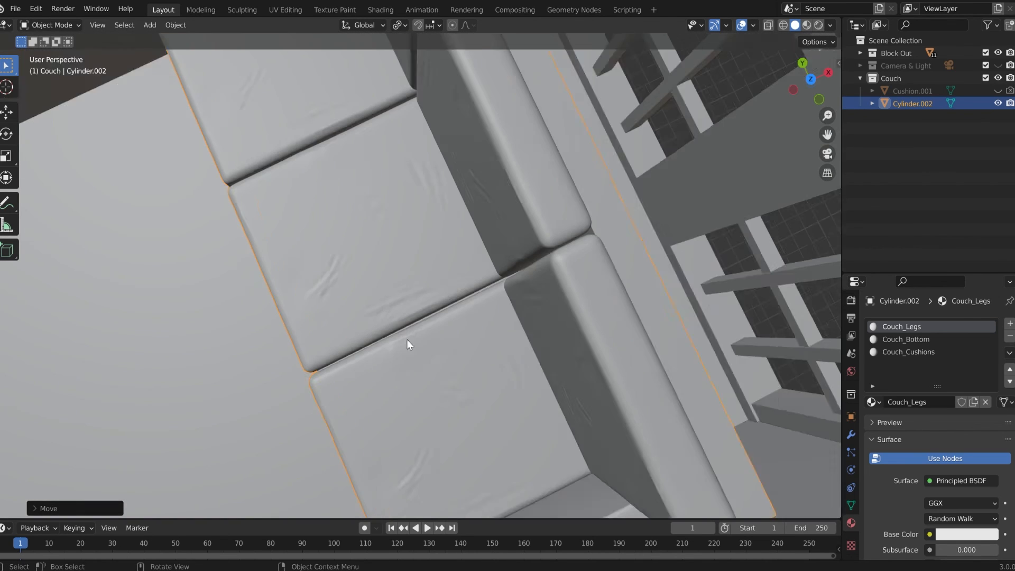
pyautogui.keyDown('shift'); pyautogui.moveTo(476, 313); pyautogui.dragTo(284, 354, button='middle'); pyautogui.keyUp('shift')
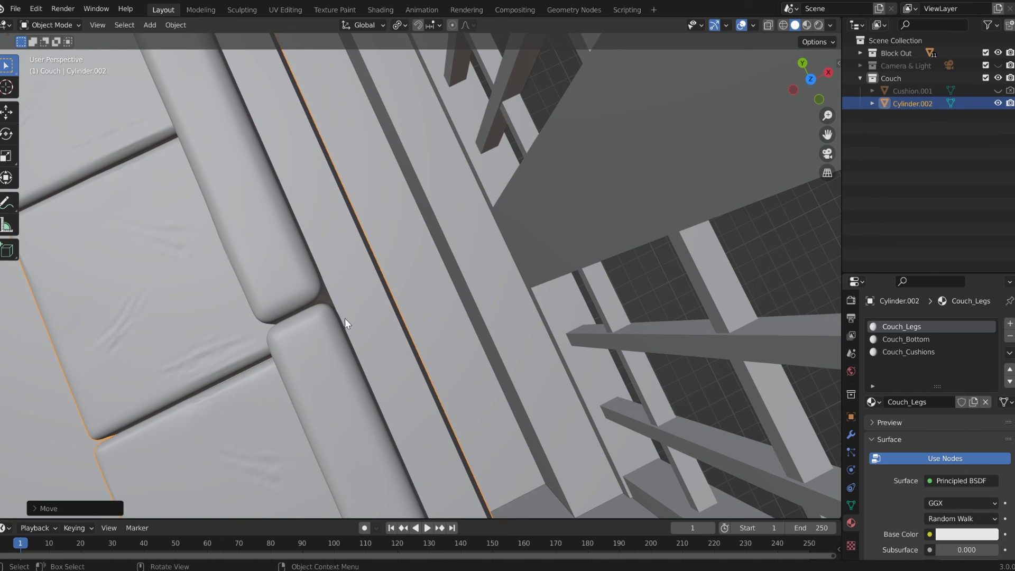
pyautogui.press('g')
pyautogui.press('x')
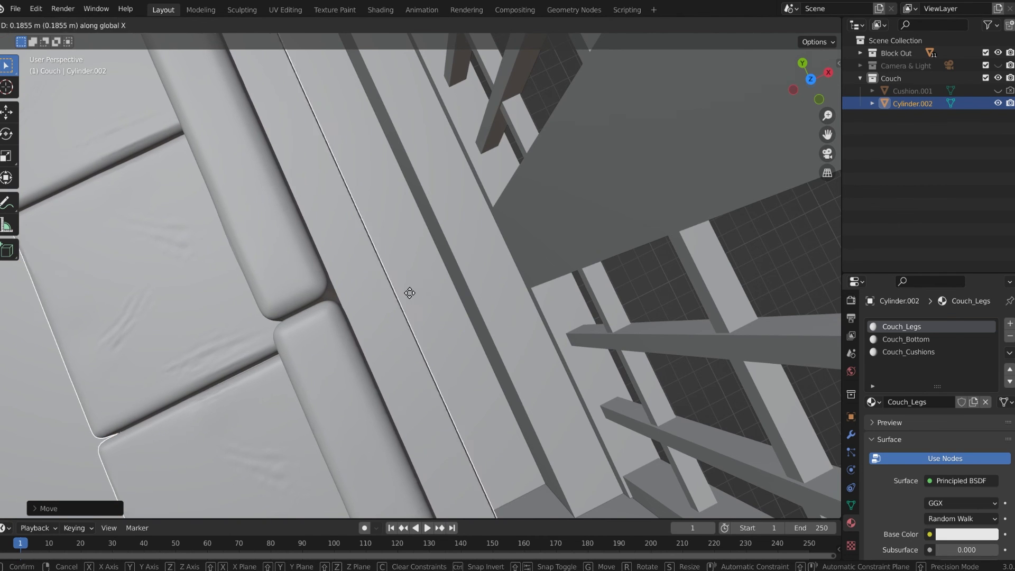
pyautogui.click(445, 286)
# Step: Deselect the couch and check its placement in the room from a distance and through the scene camera
pyautogui.moveTo(453, 318); pyautogui.dragTo(522, 250, button='middle')
pyautogui.scroll(-3, 528, 301)
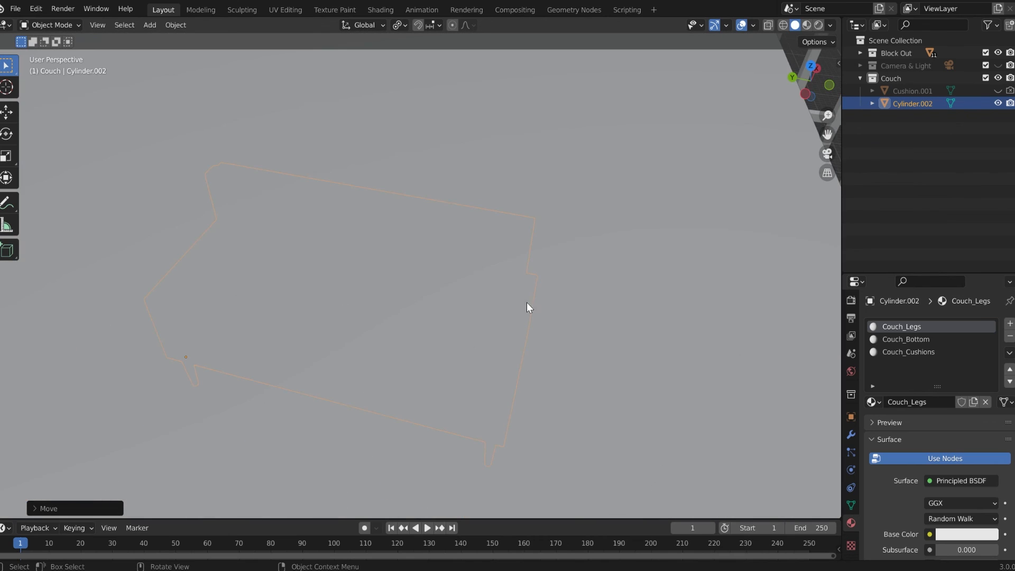
pyautogui.scroll(-5, 528, 301)
pyautogui.moveTo(514, 306); pyautogui.dragTo(456, 281, button='middle')
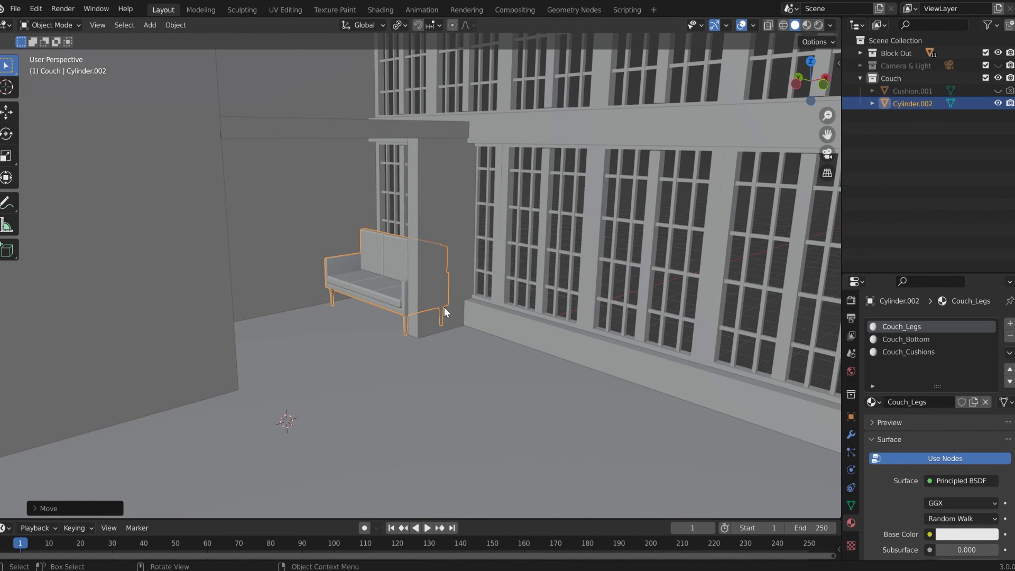
pyautogui.scroll(-3, 426, 340)
pyautogui.click(710, 391)
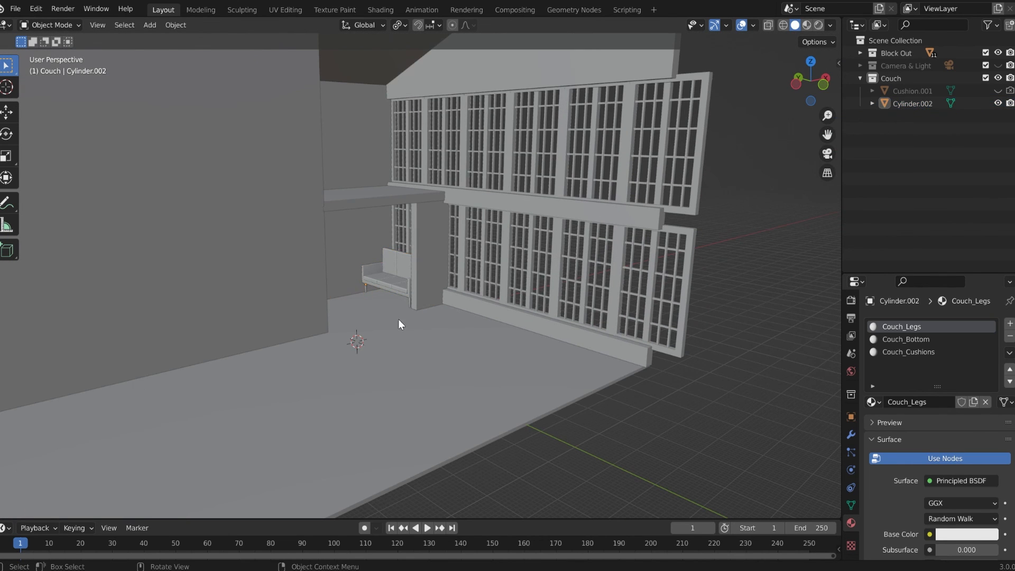
pyautogui.scroll(4, 318, 284)
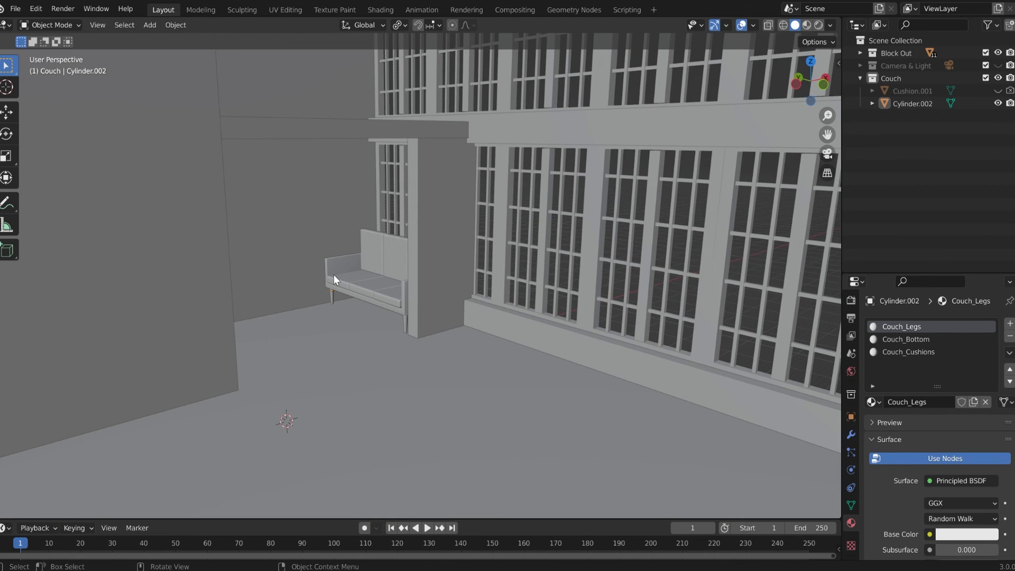
pyautogui.press('KP_0')
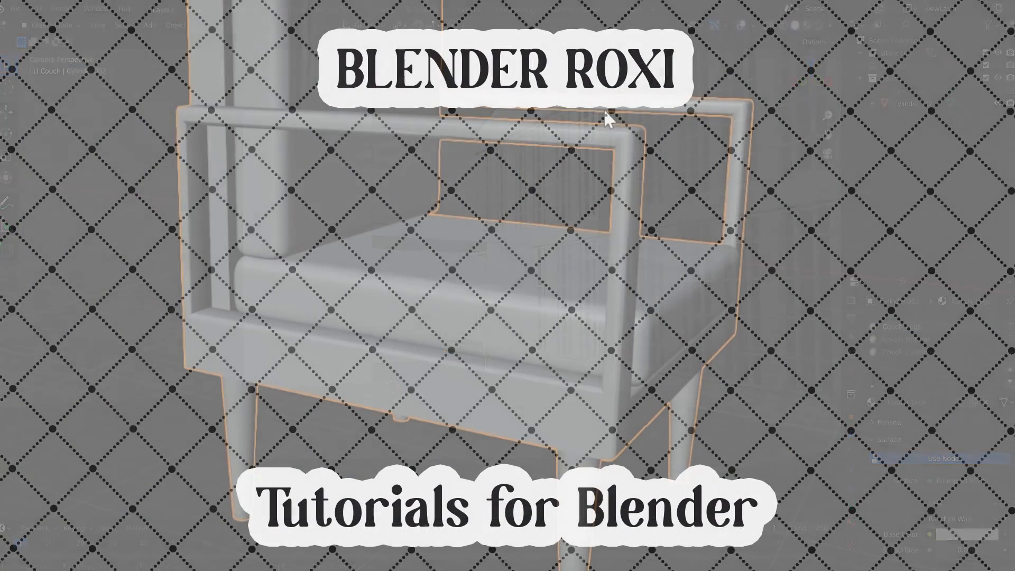
pyautogui.scroll(-2, 487, 213)
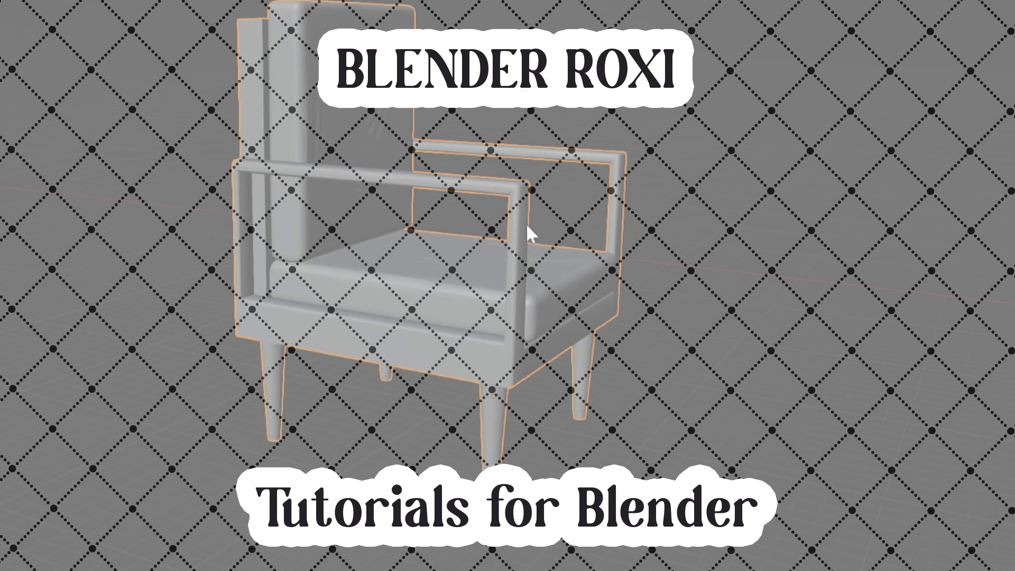
pyautogui.scroll(-4, 695, 245)
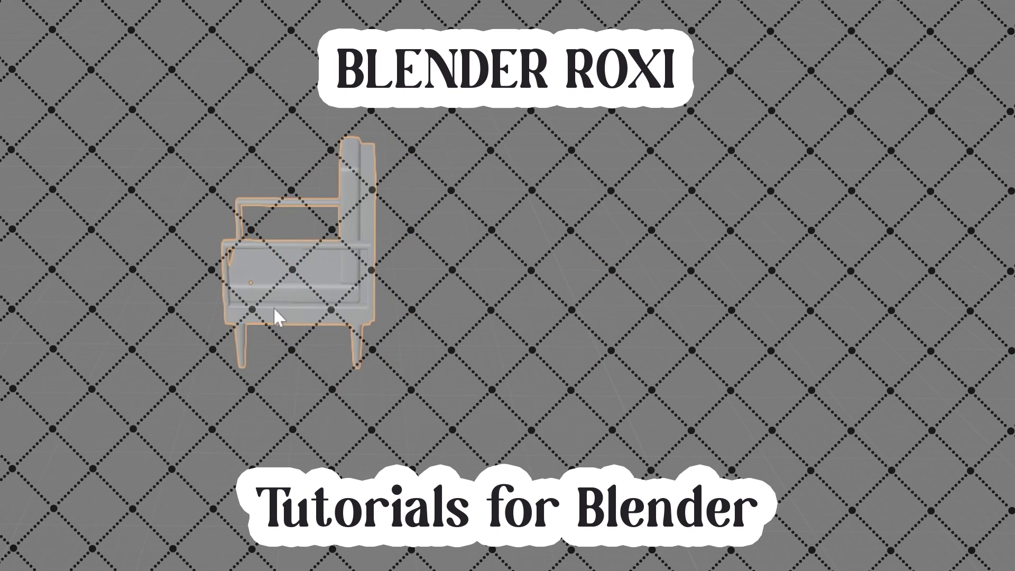